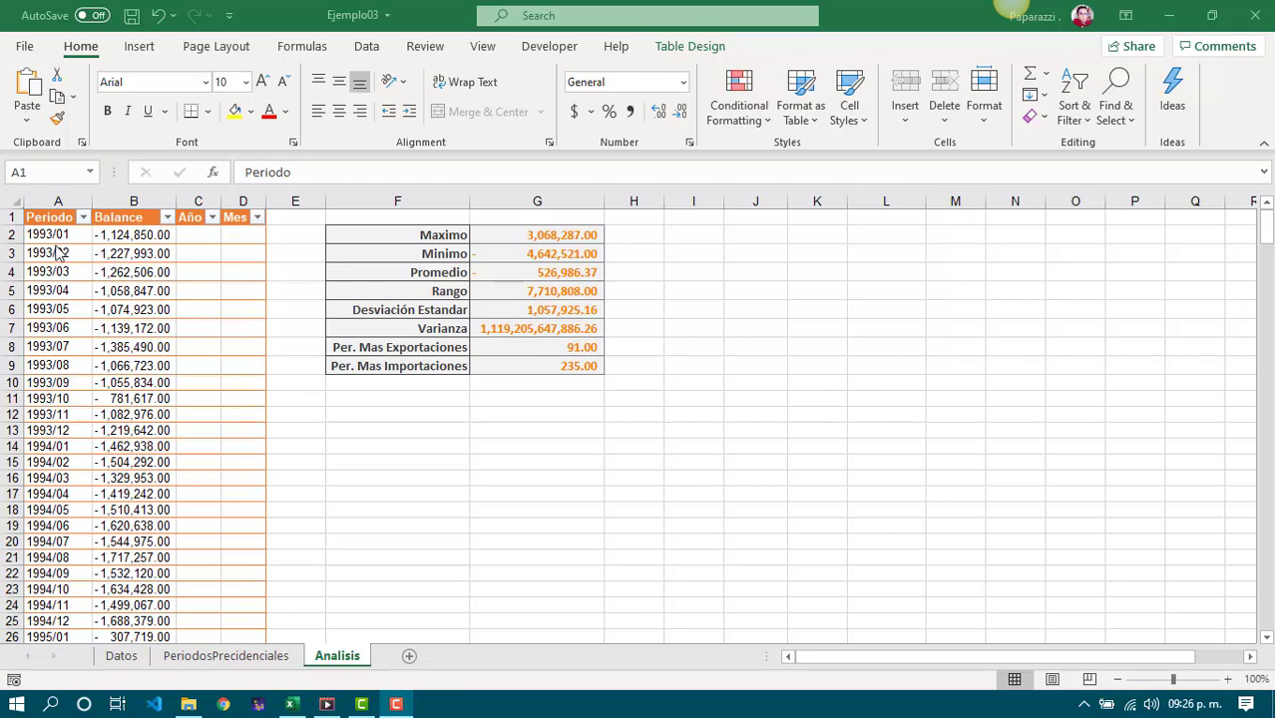
Examine the format of the Periodo entries down to the last row of the table, including the January 2019 entry
scroll(39, 494, down, 16)
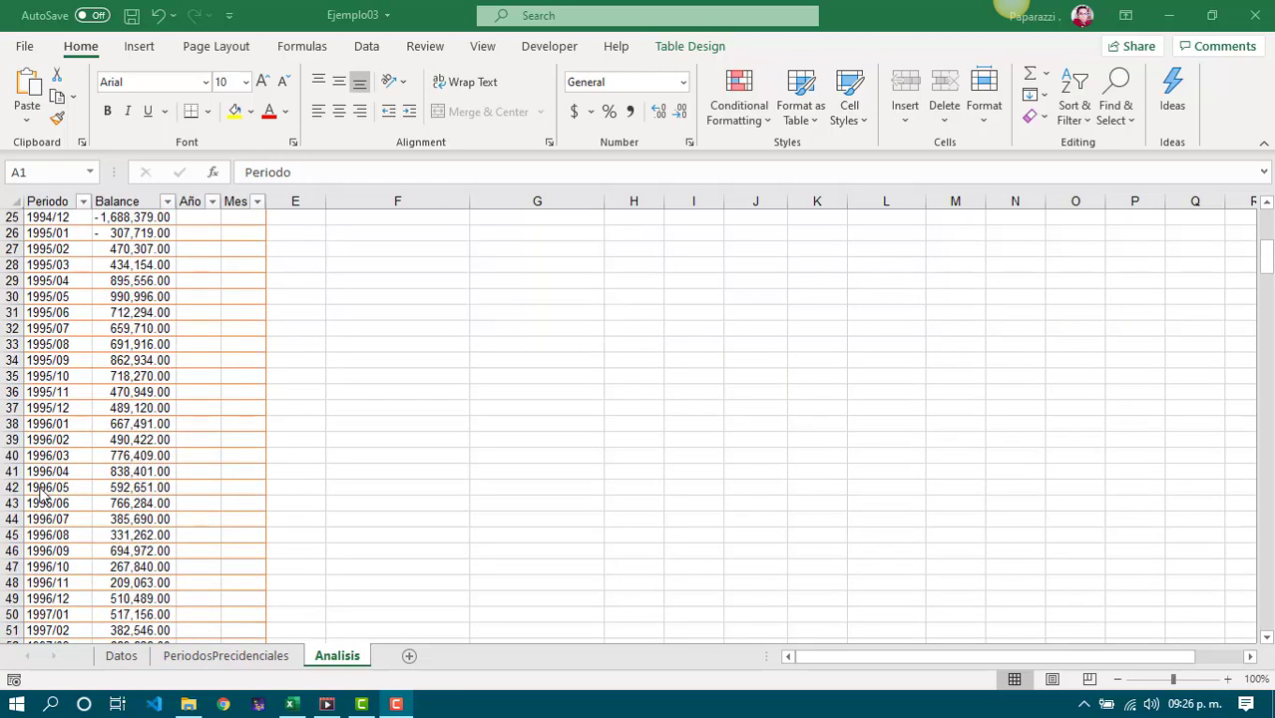
scroll(40, 494, down, 20)
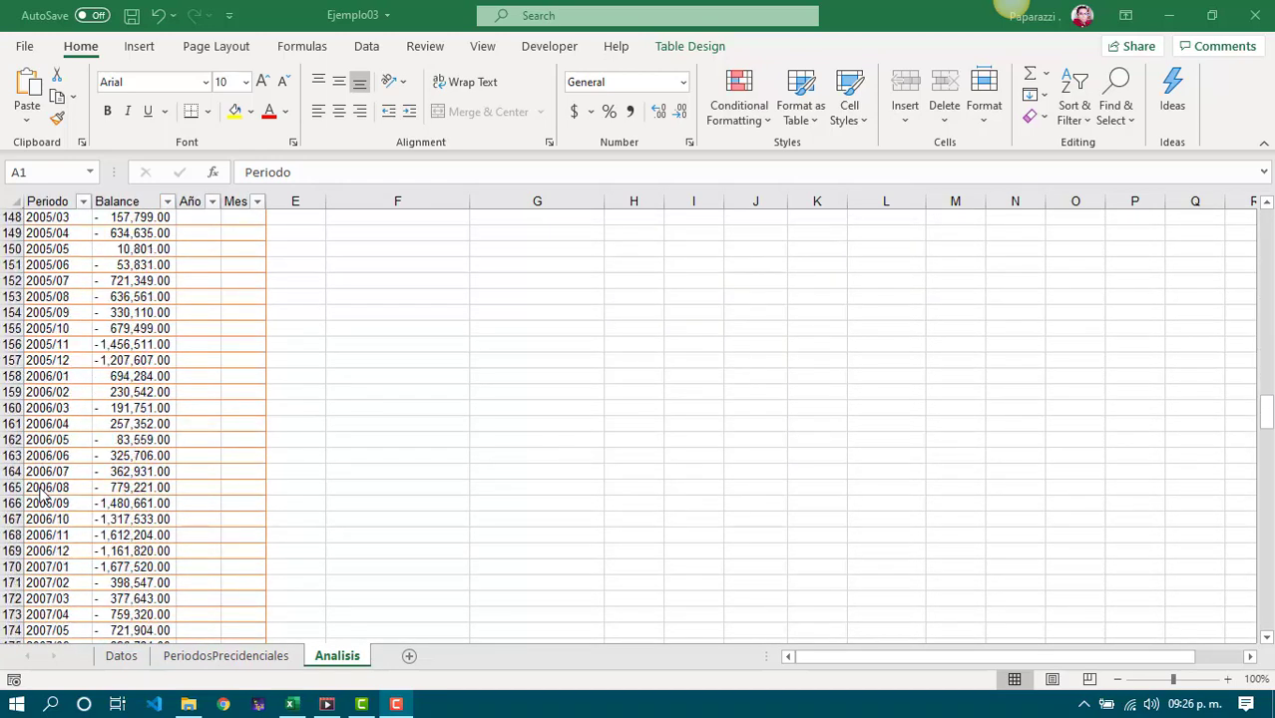
scroll(40, 494, down, 20)
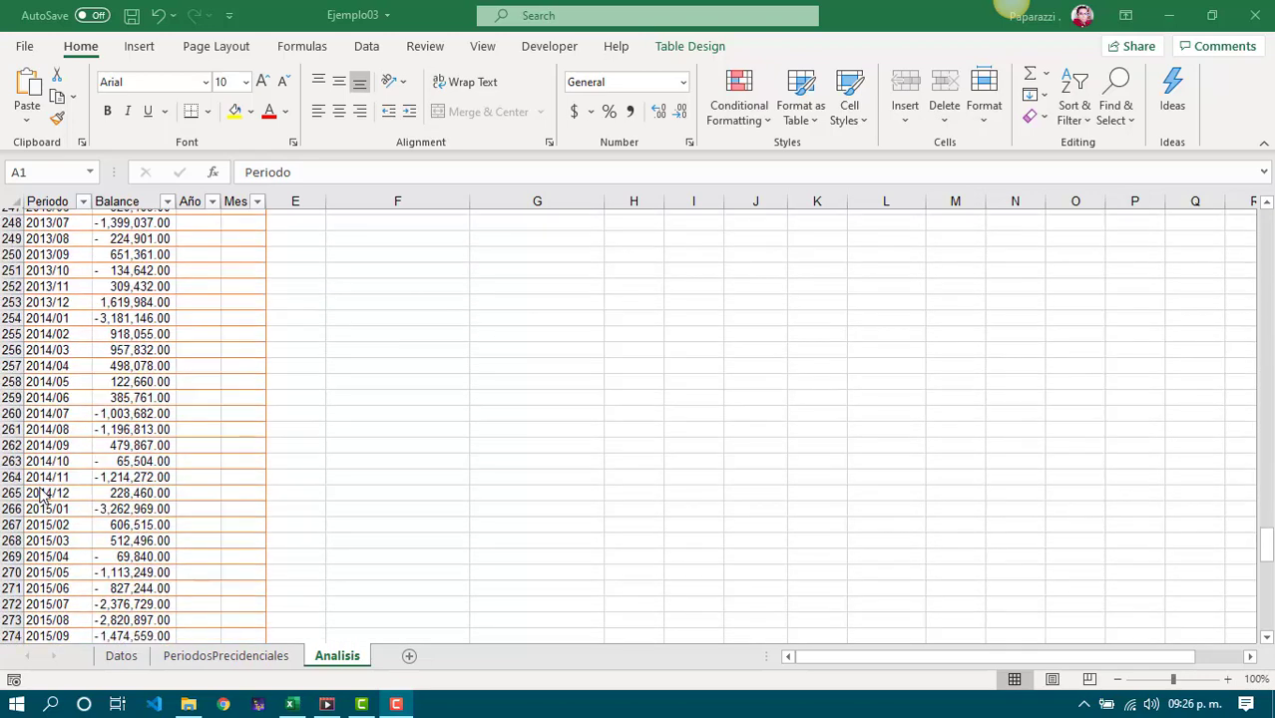
scroll(40, 494, down, 7)
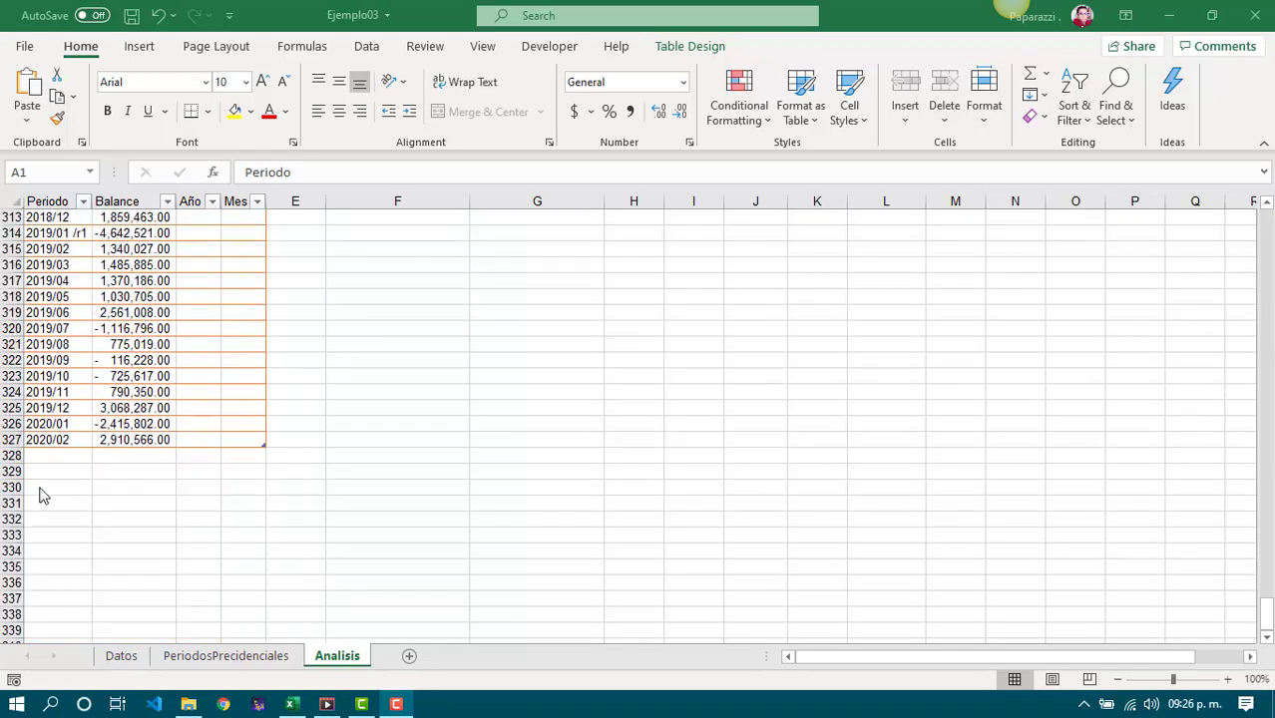
click(72, 235)
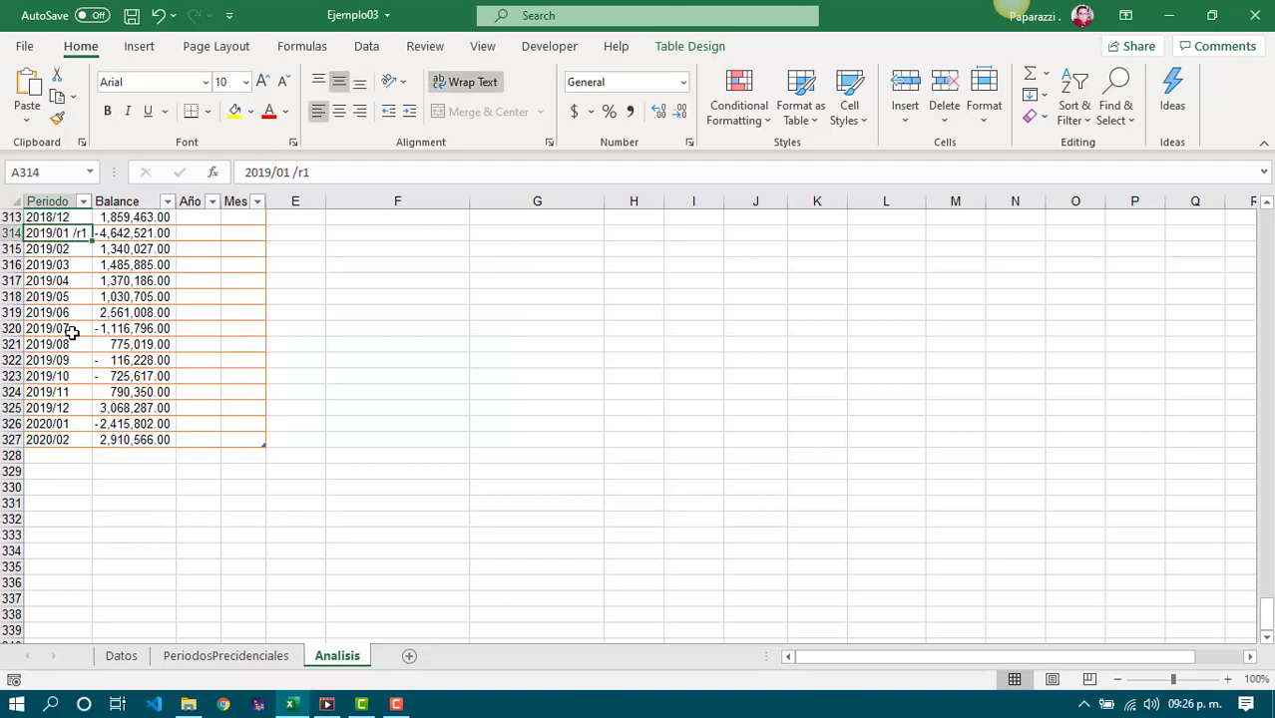
scroll(72, 332, up, 2)
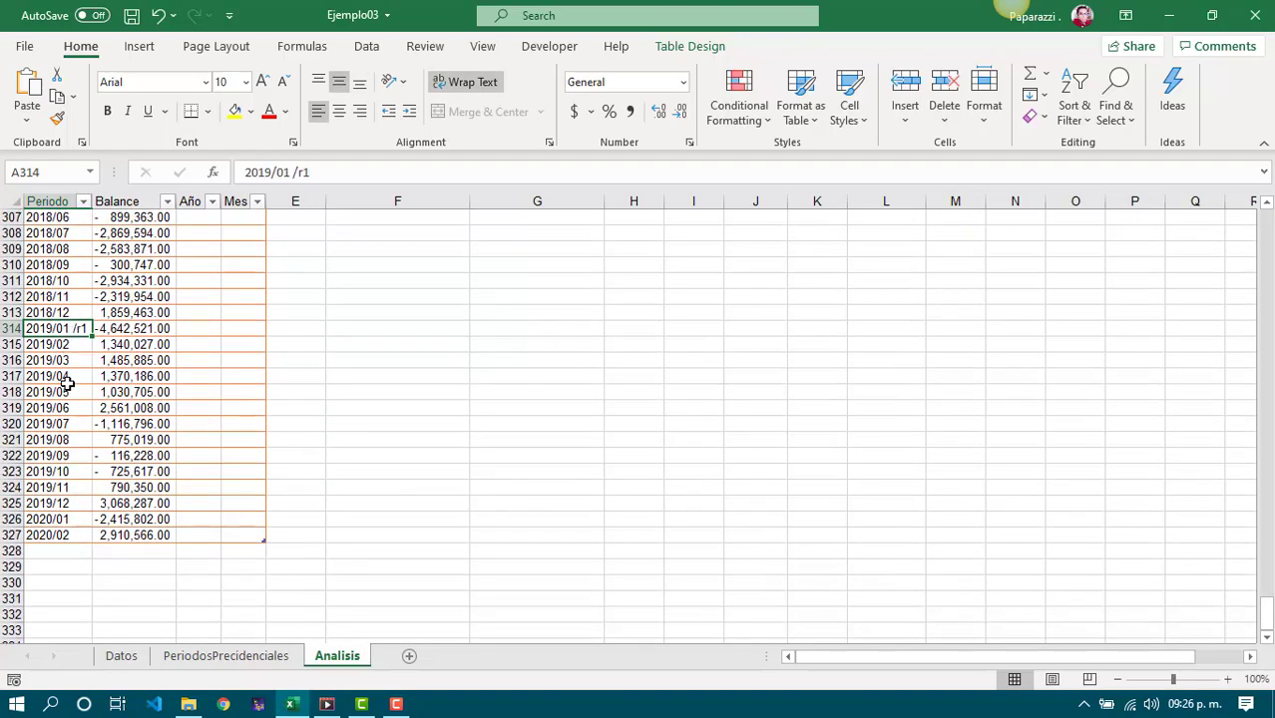
scroll(67, 384, up, 1)
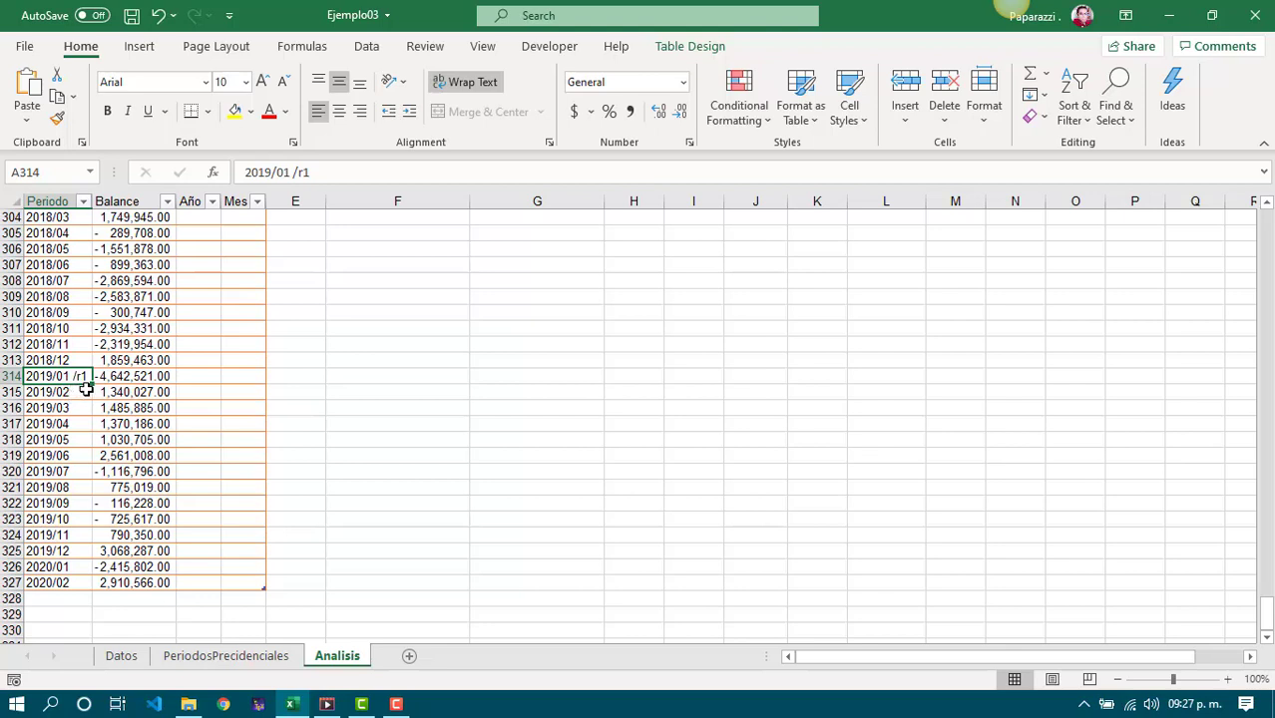
click(190, 376)
key(ctrl+Up)
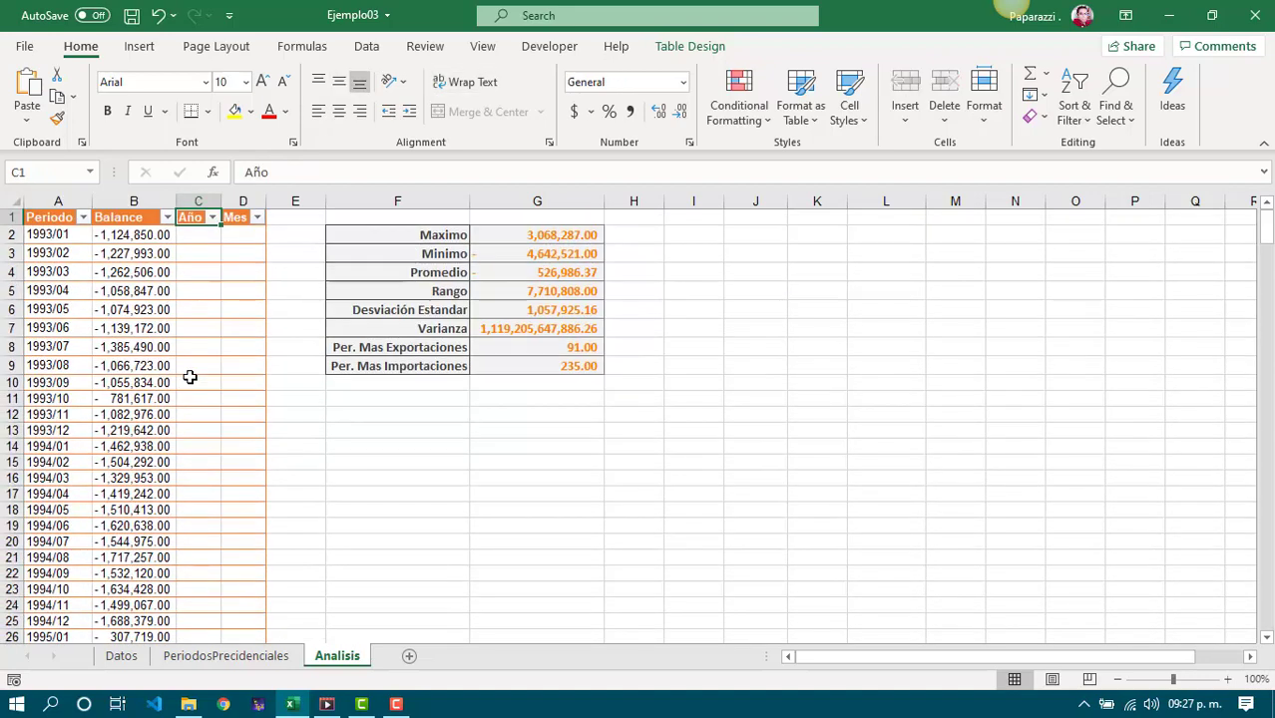
click(202, 239)
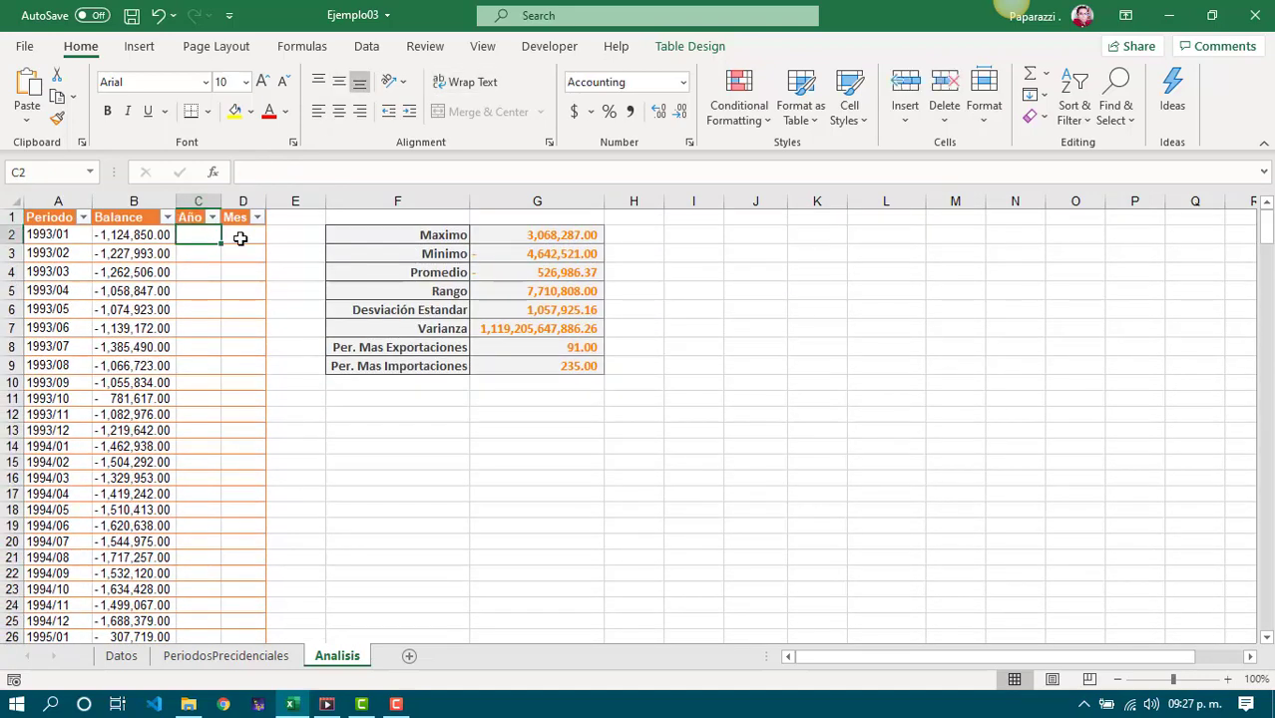
click(240, 238)
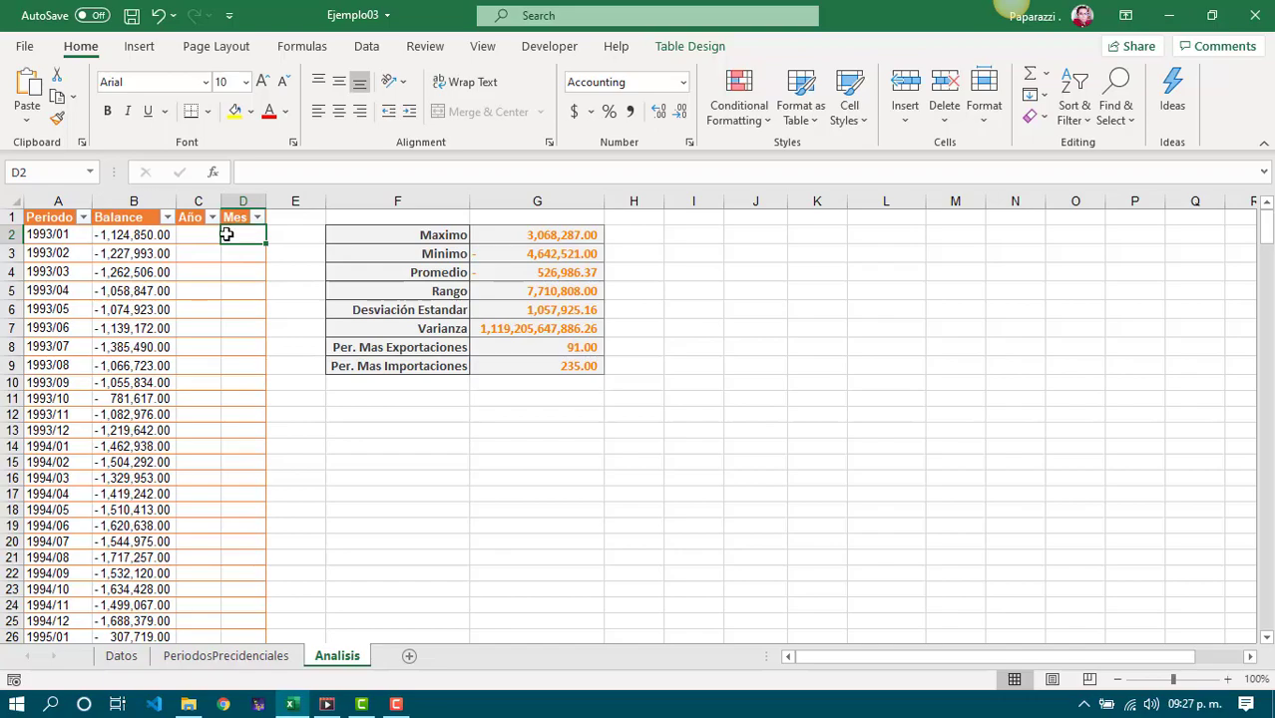
click(204, 233)
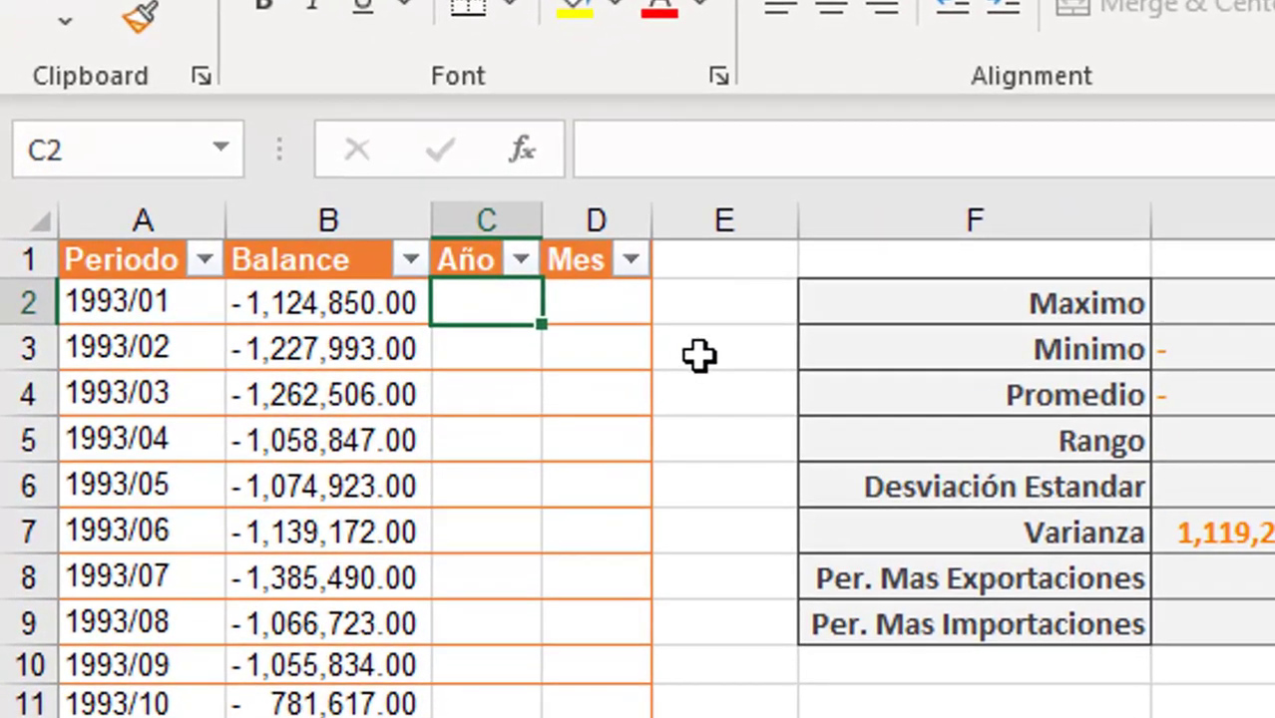
text(=)
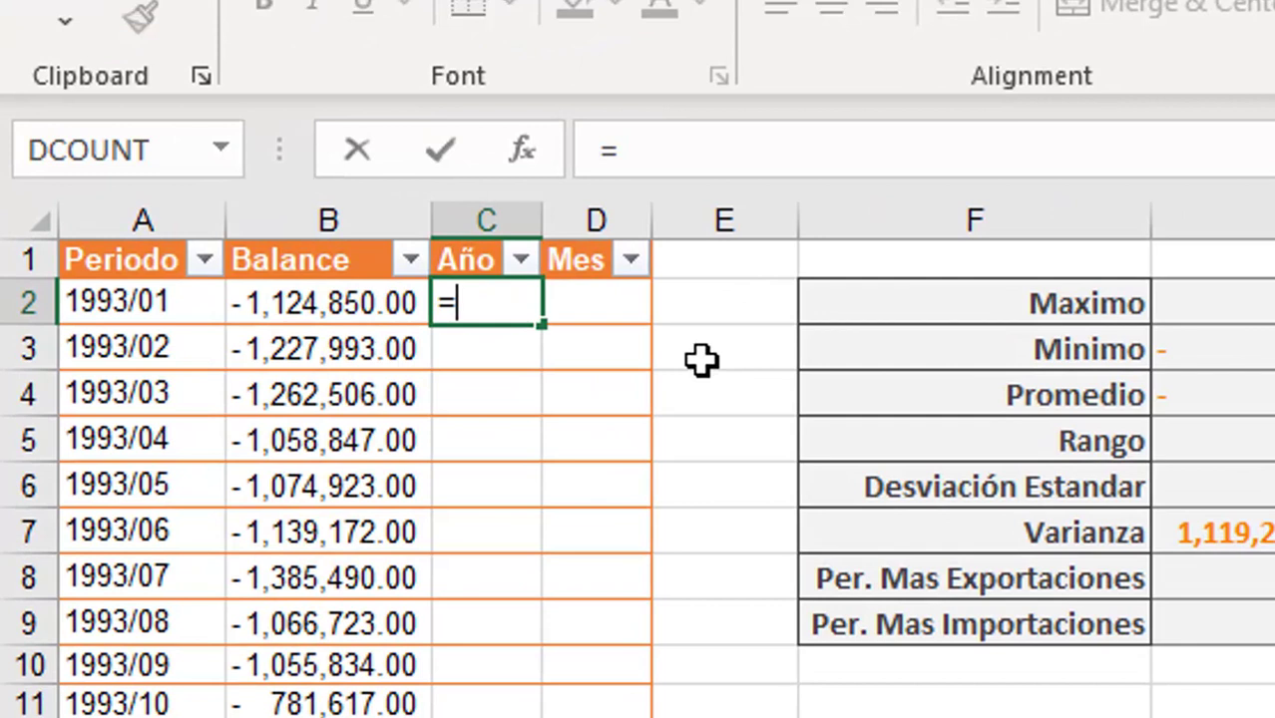
key(Escape)
text(=L)
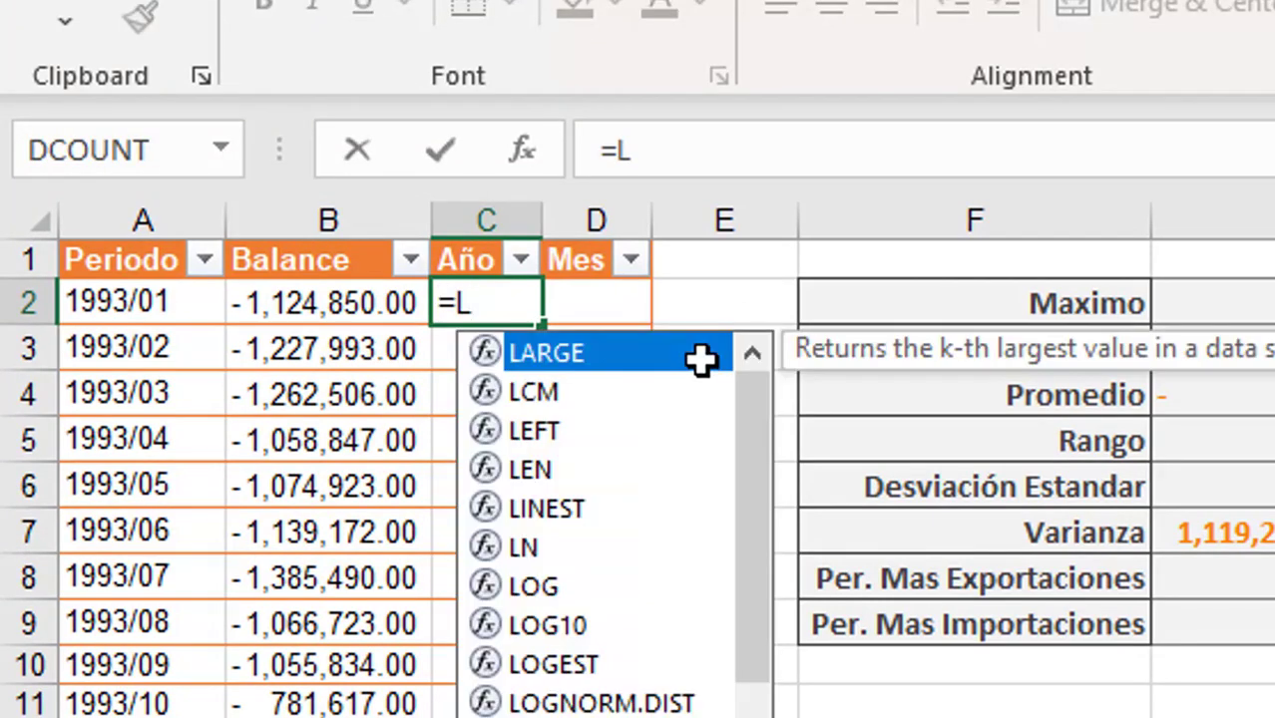
text(EFT()
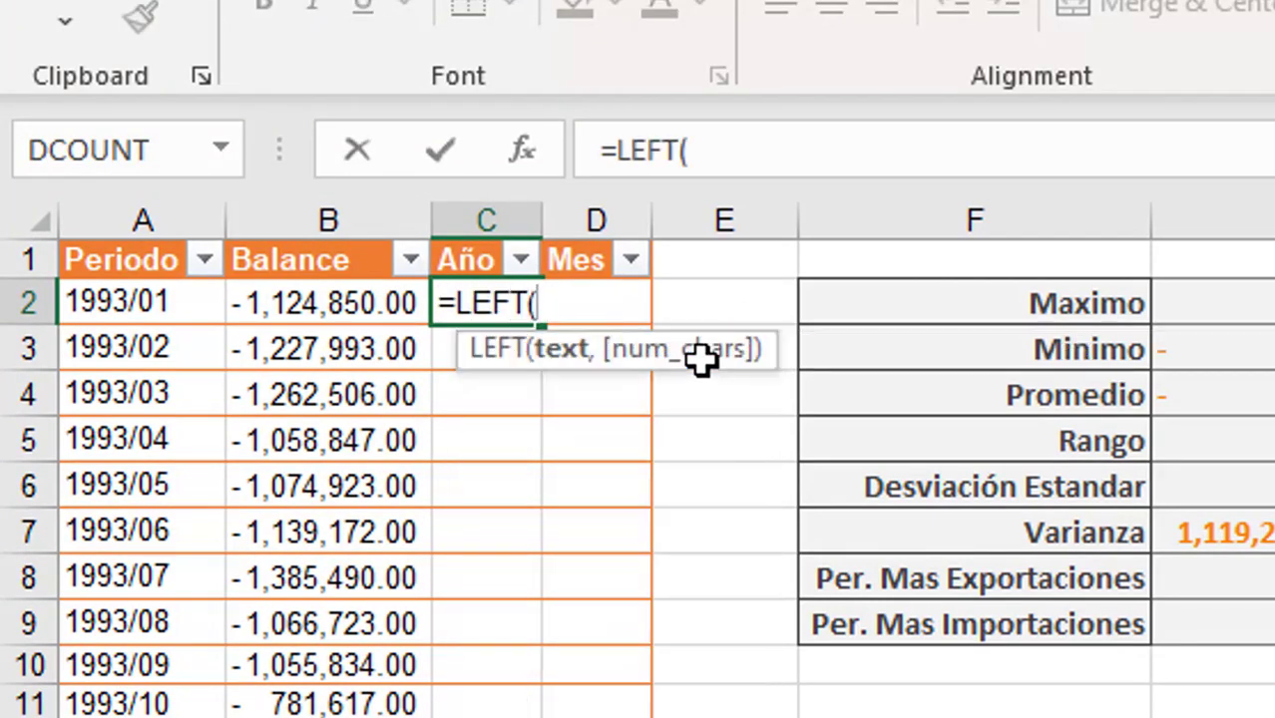
click(130, 312)
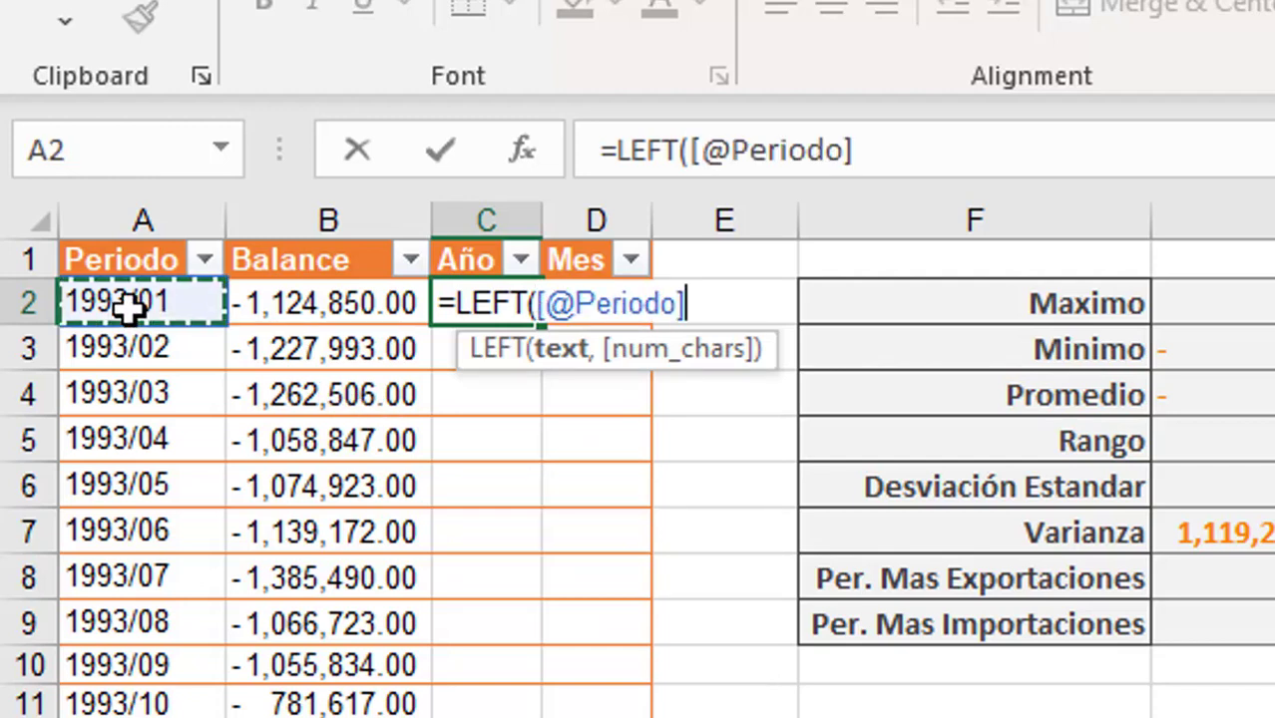
text(,,4)
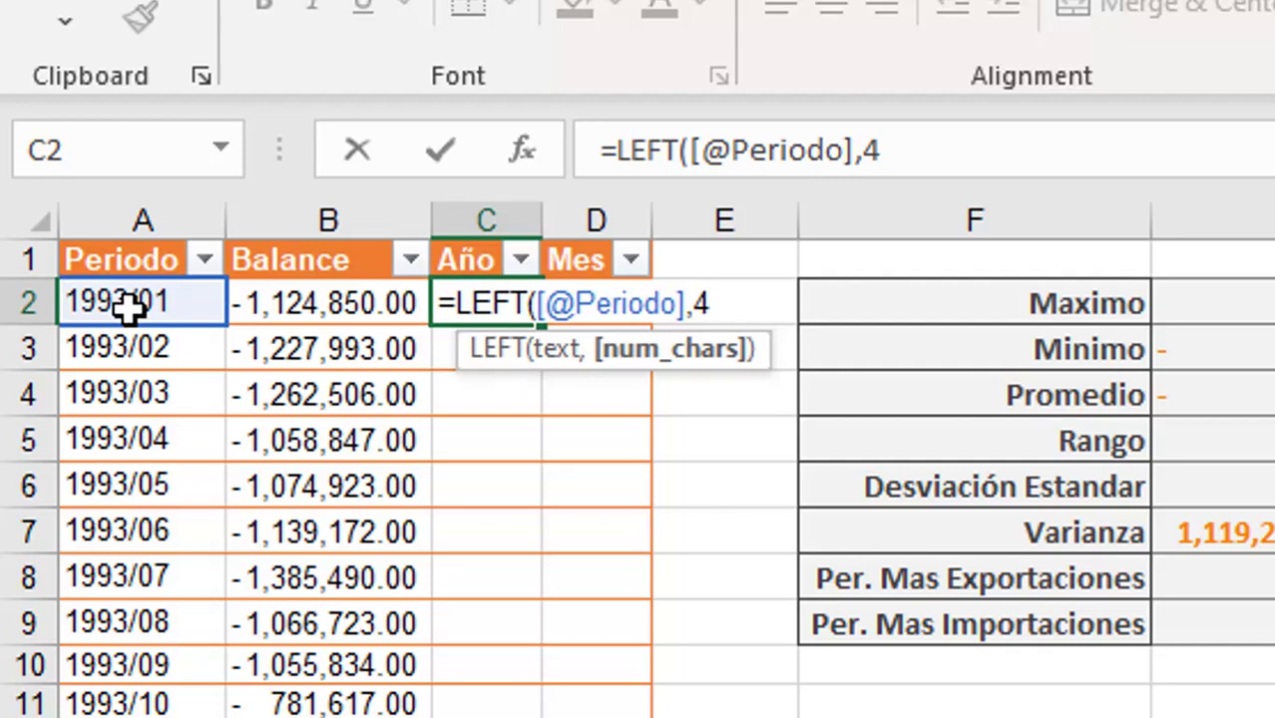
text())
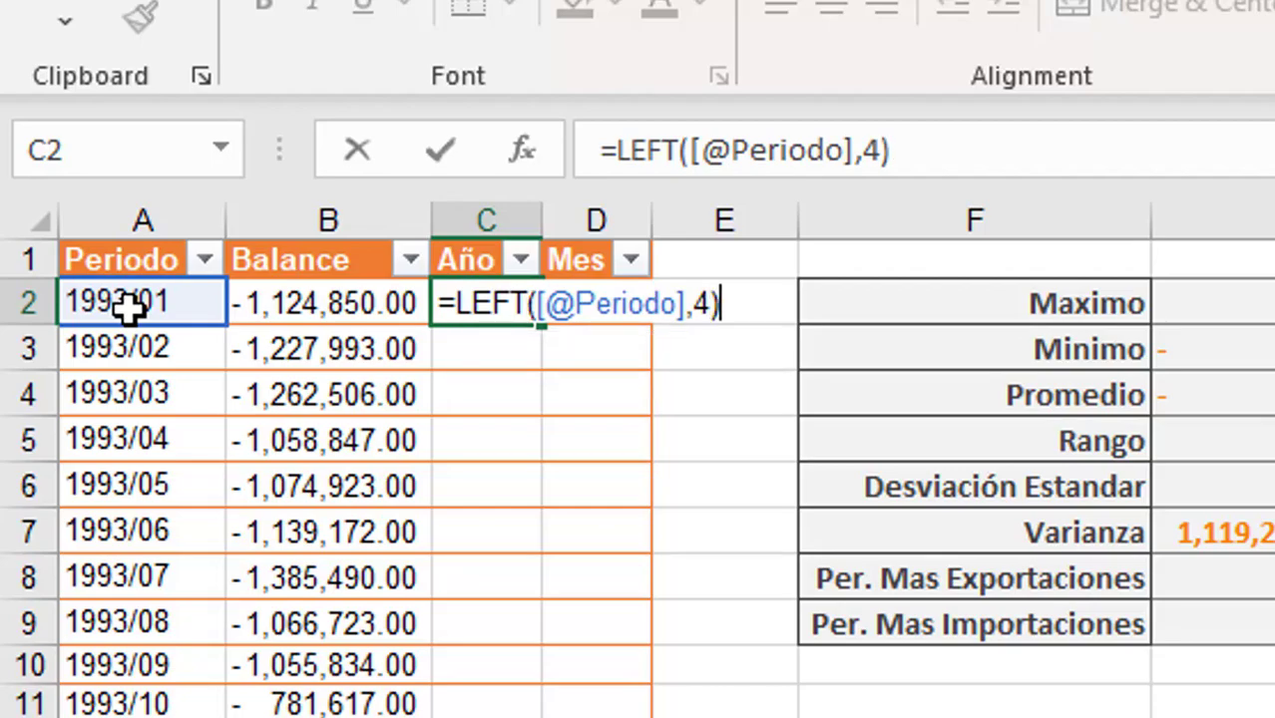
key(Return)
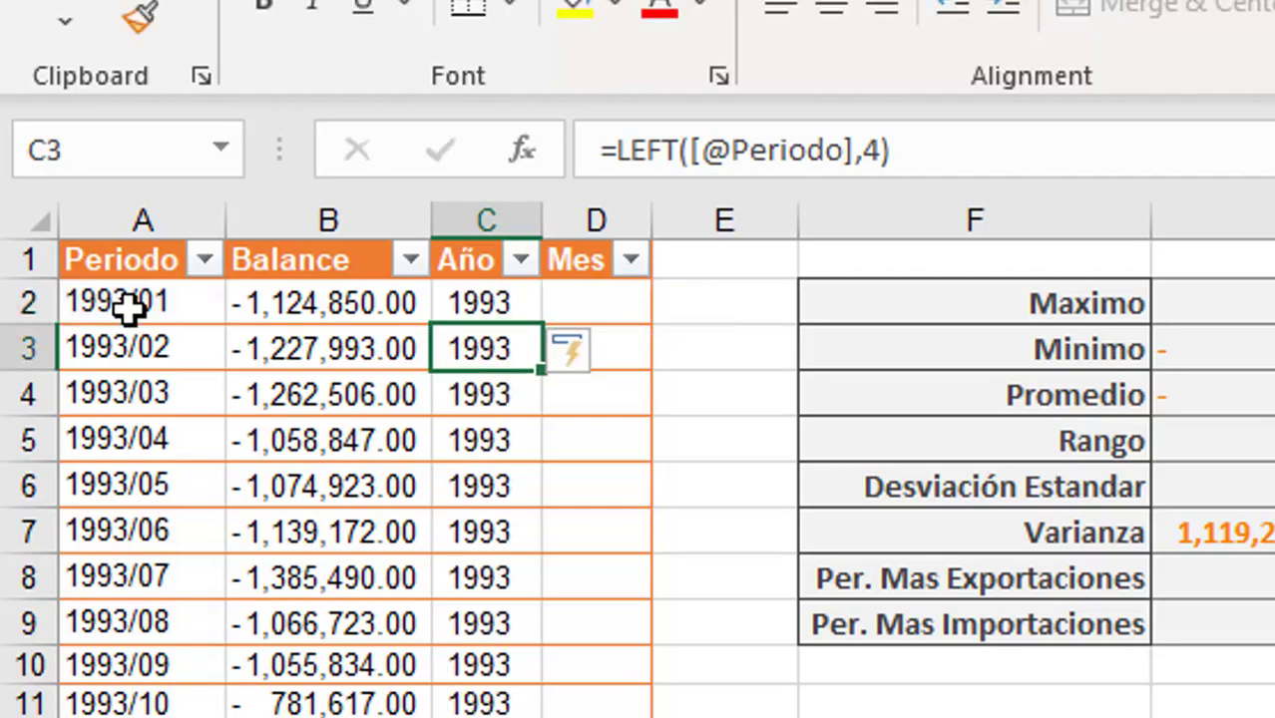
Check the list of distinct years in the Año column's filter through to its end, leaving the filter unchanged
click(520, 259)
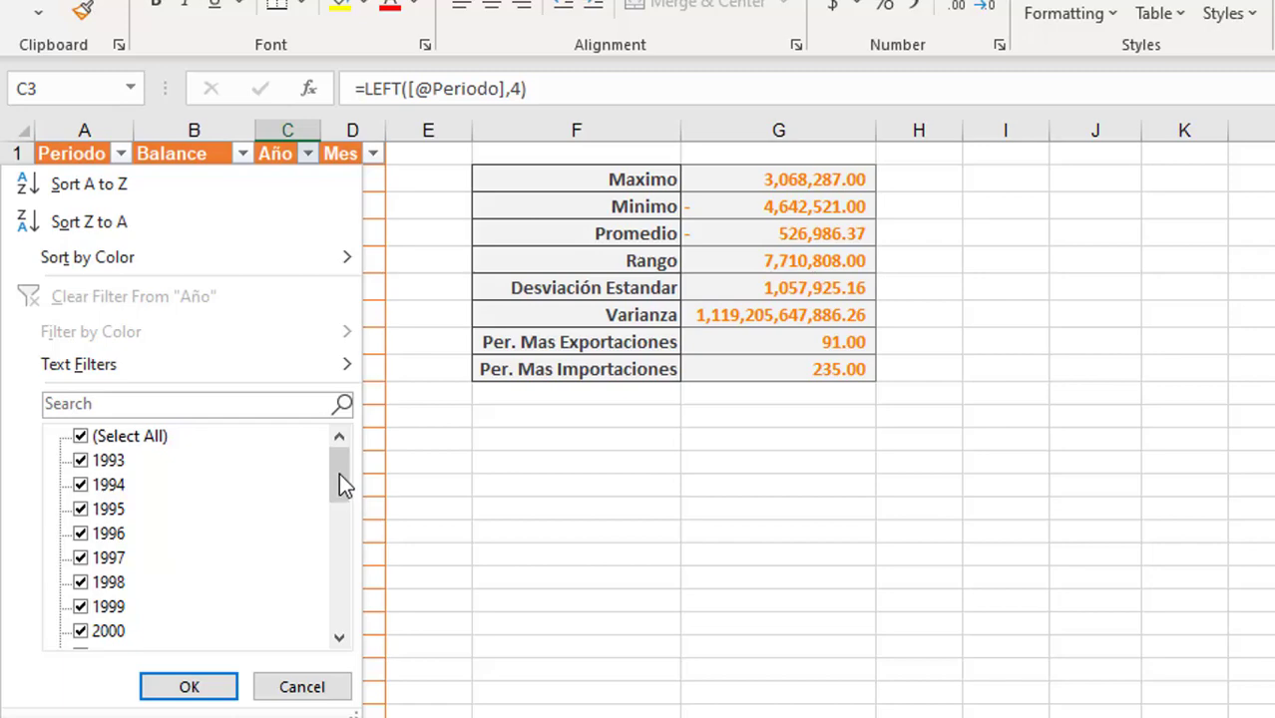
drag(339, 484, 340, 654)
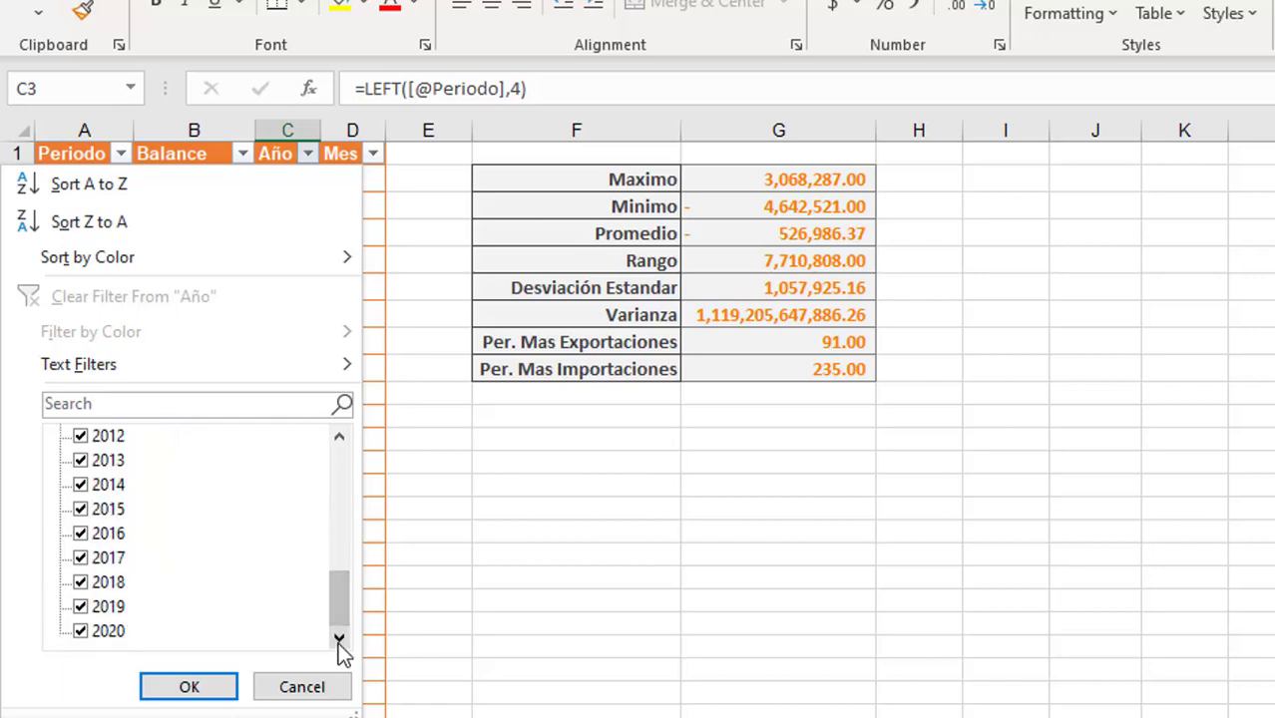
click(192, 687)
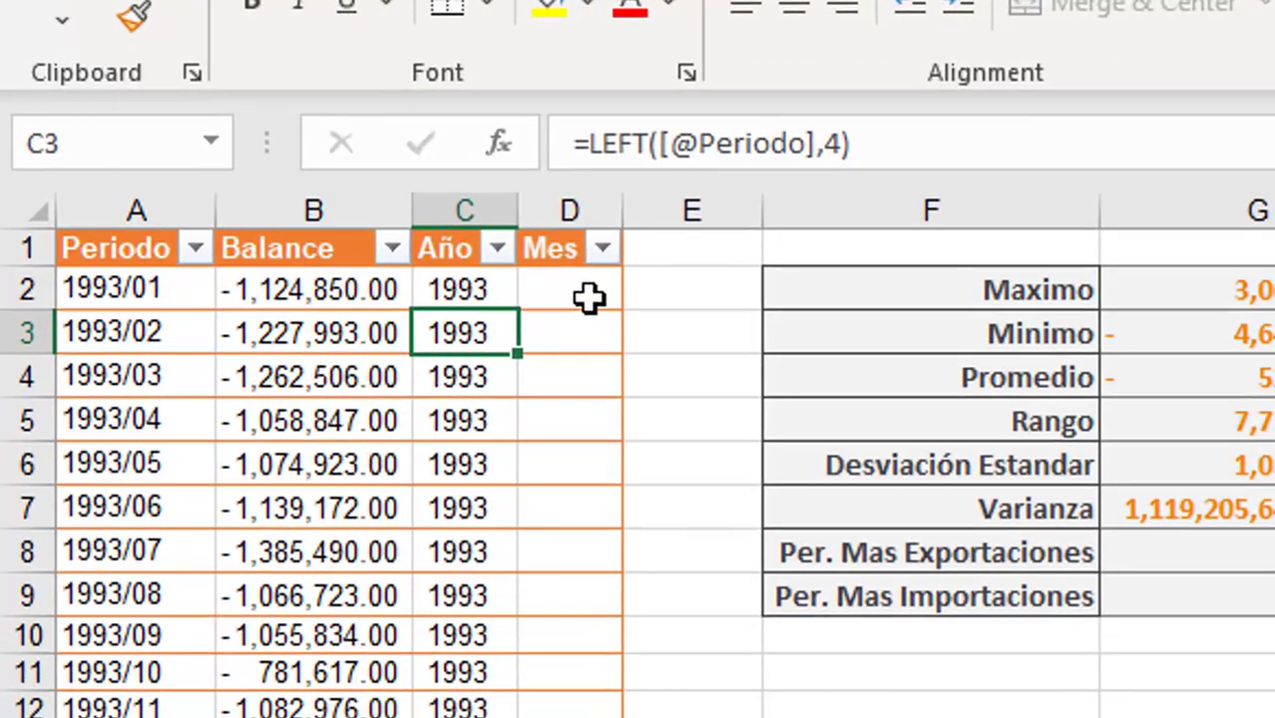
click(399, 202)
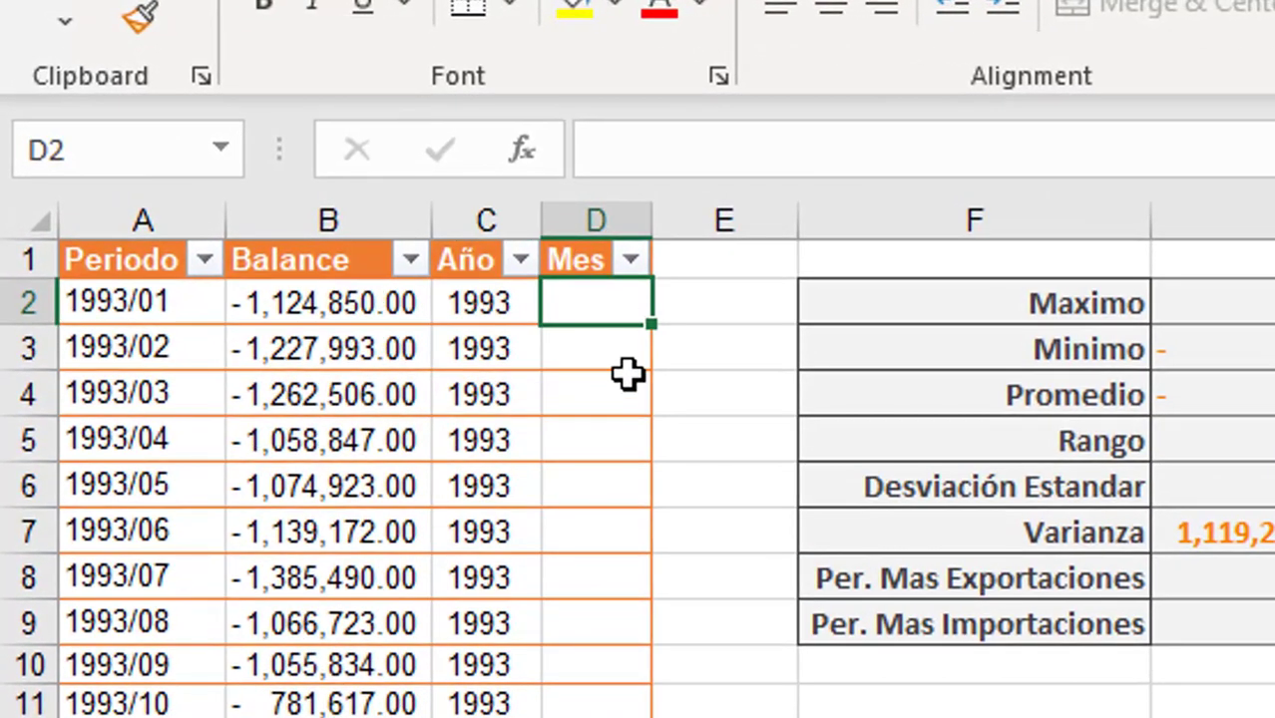
key(F2)
text(=RIG)
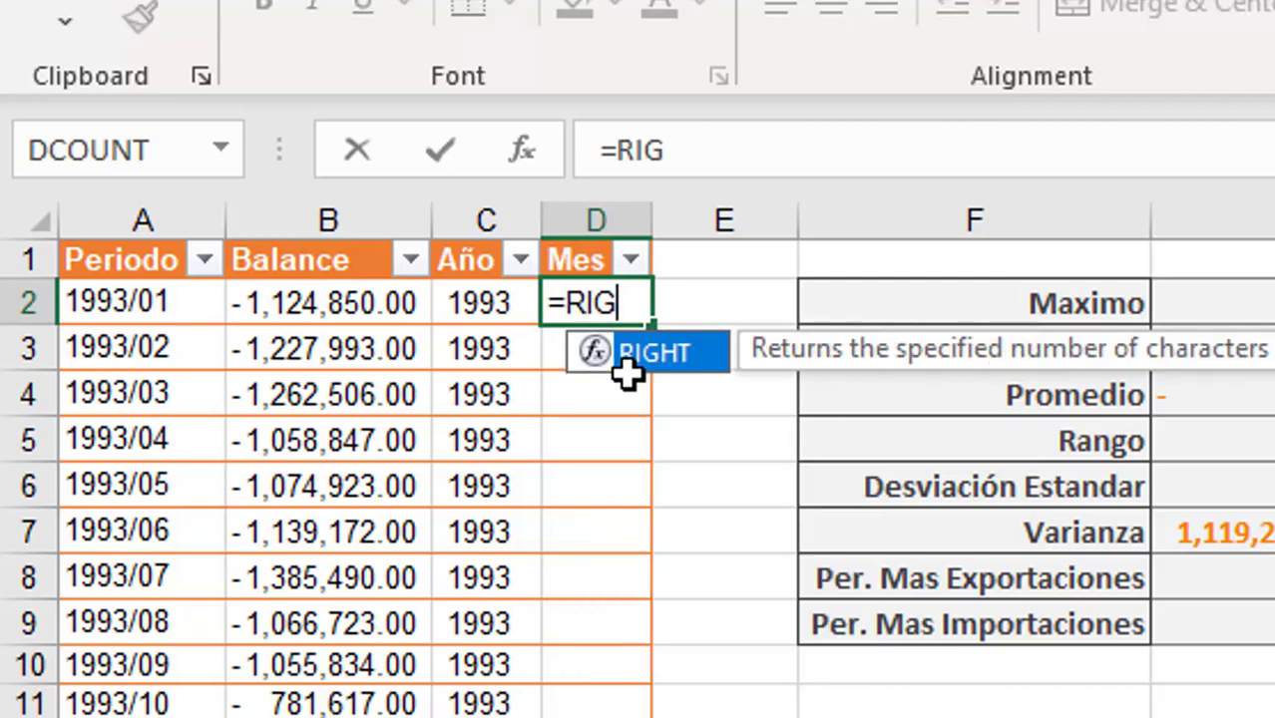
key(Tab)
click(109, 302)
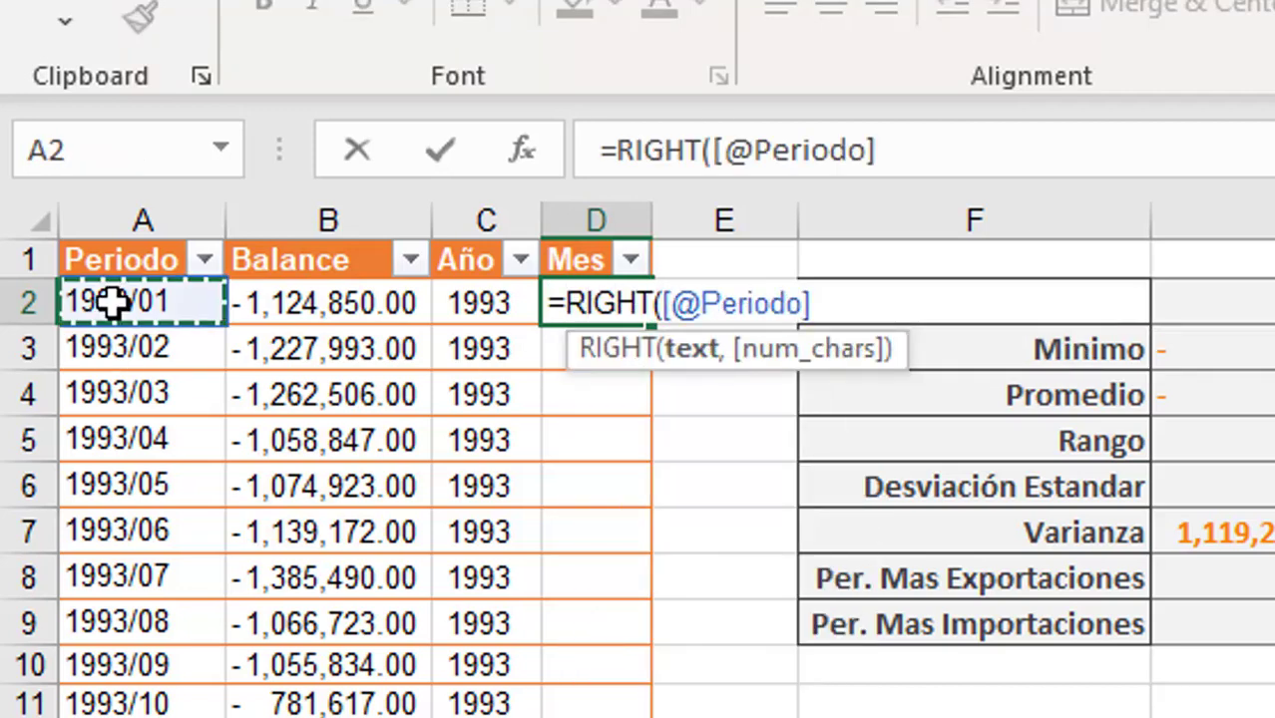
text(,)
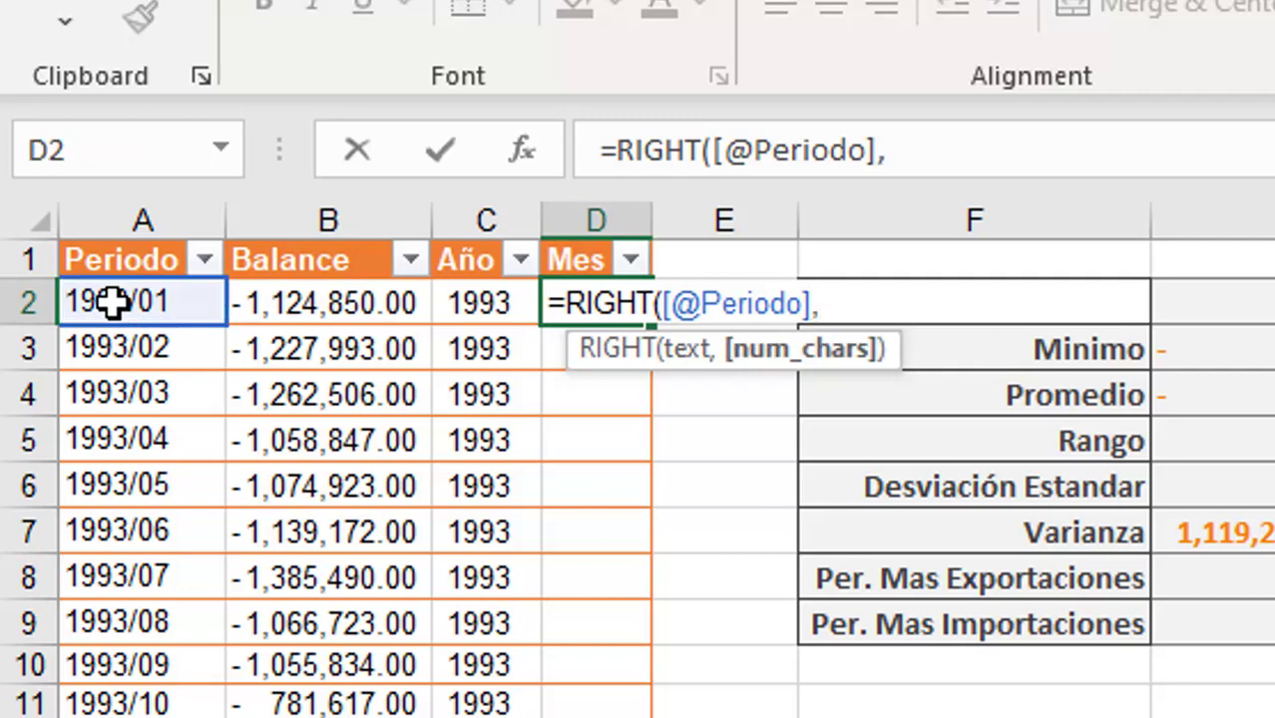
text(2))
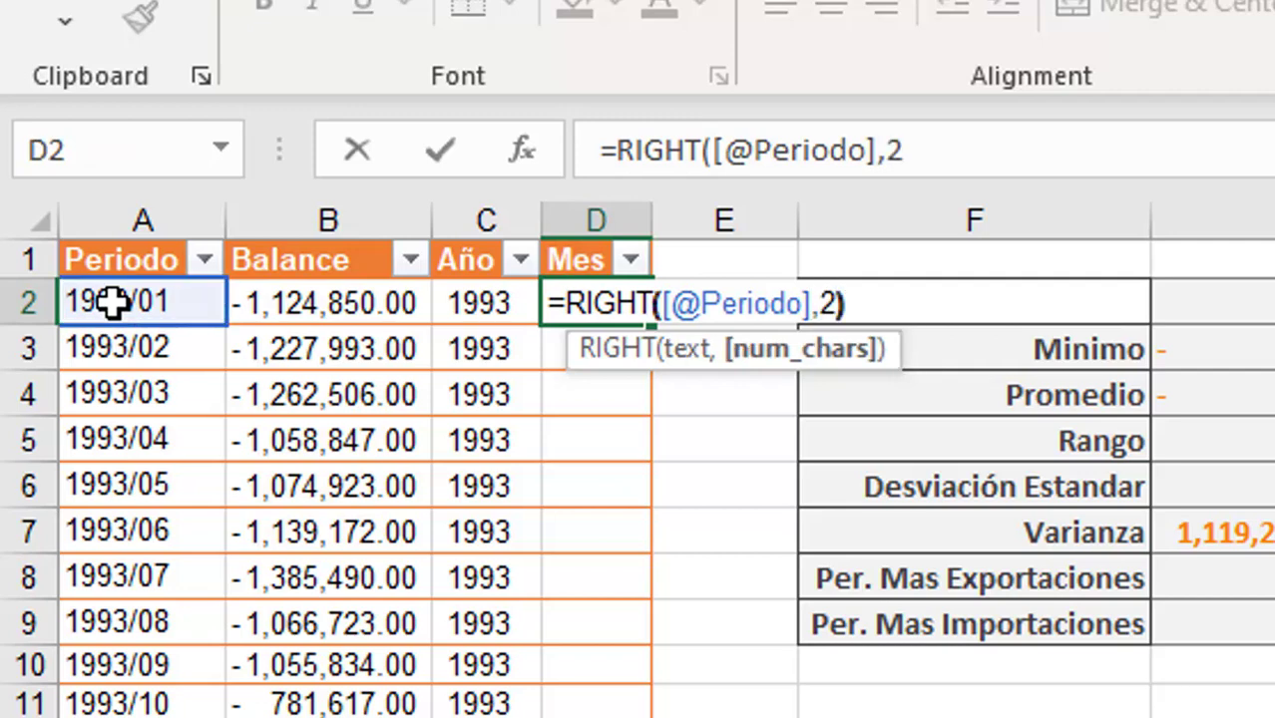
key(Return)
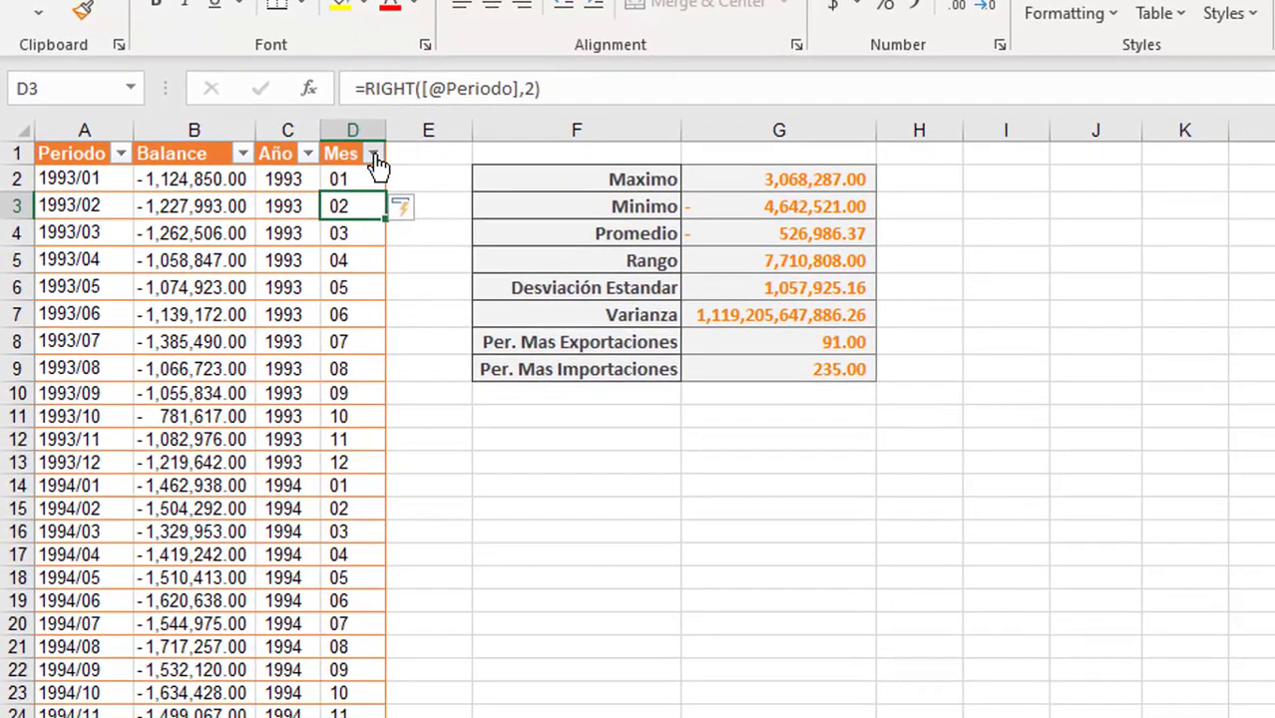
Check the list of distinct months in the Mes column's filter through to its end, without applying a filter
click(631, 260)
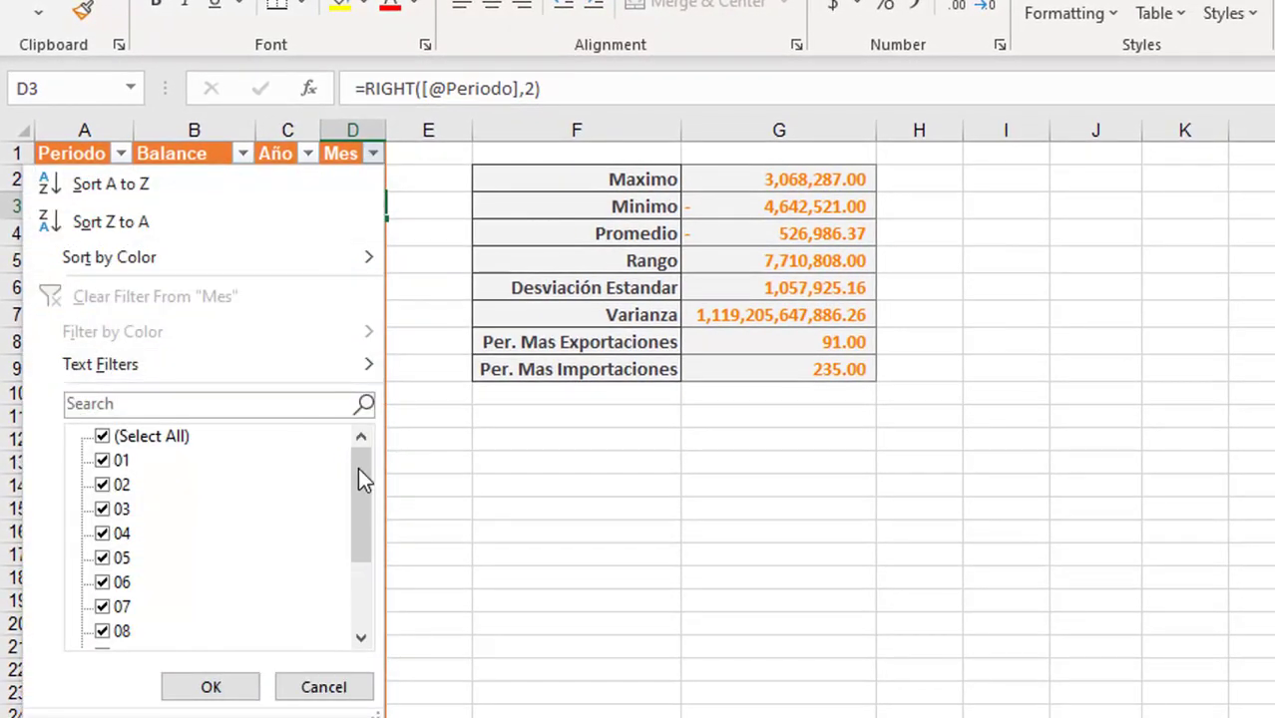
drag(357, 467, 383, 447)
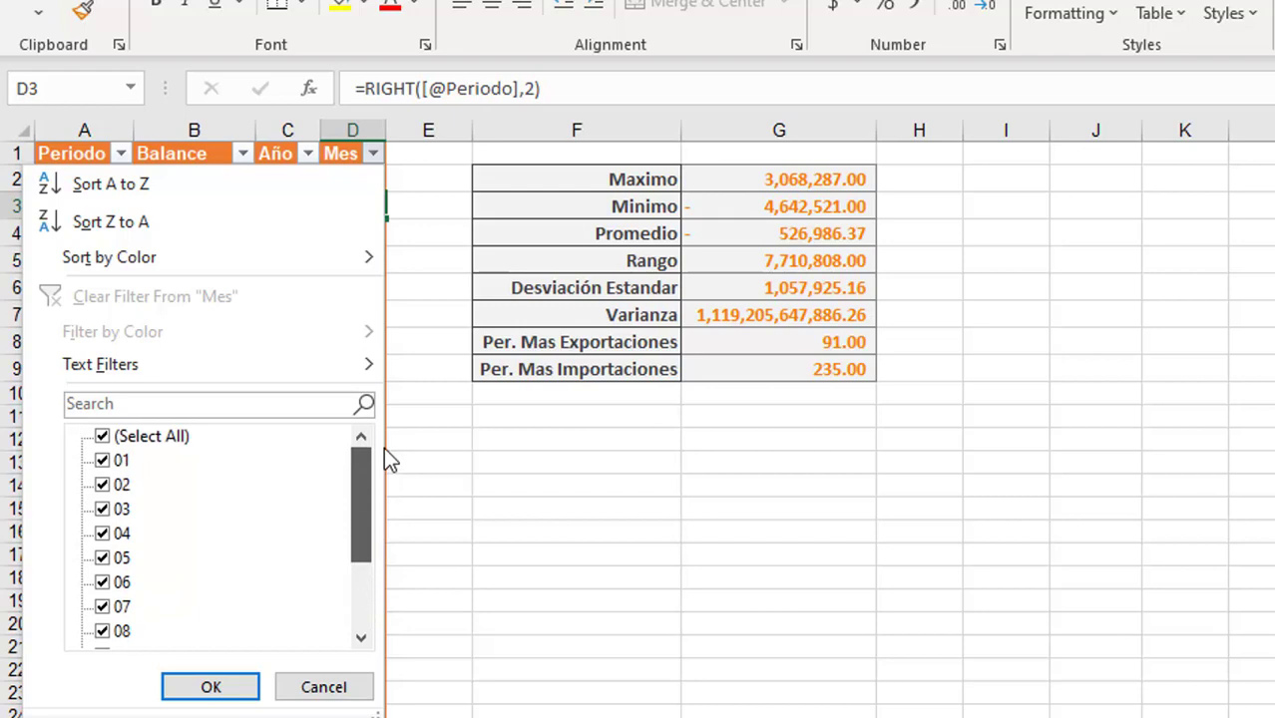
drag(384, 504, 368, 624)
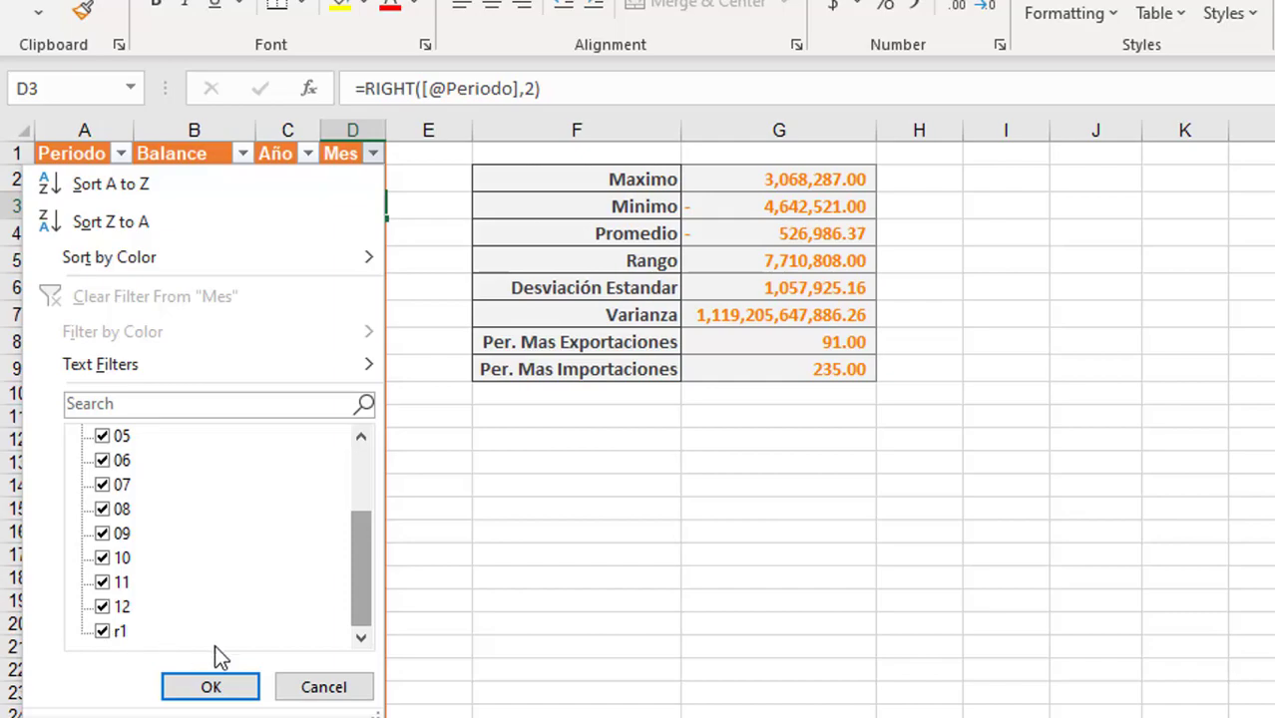
click(325, 685)
click(367, 671)
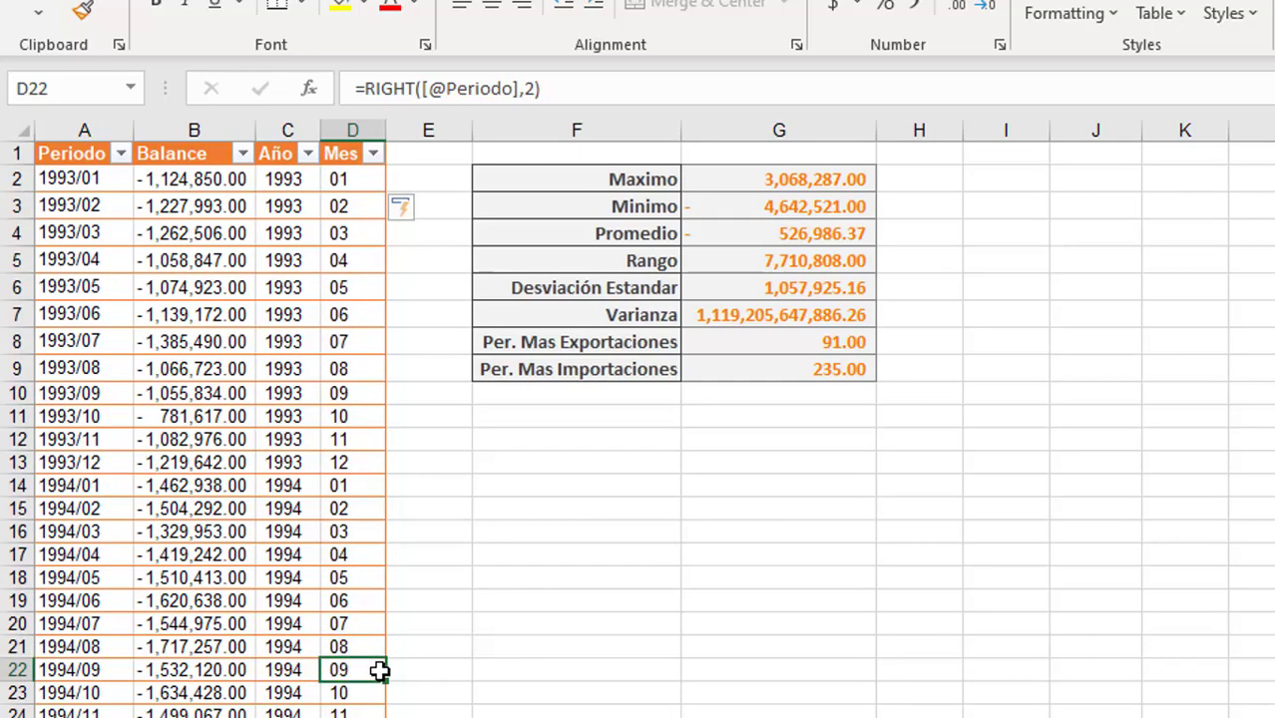
scroll(379, 671, down, 20)
click(353, 595)
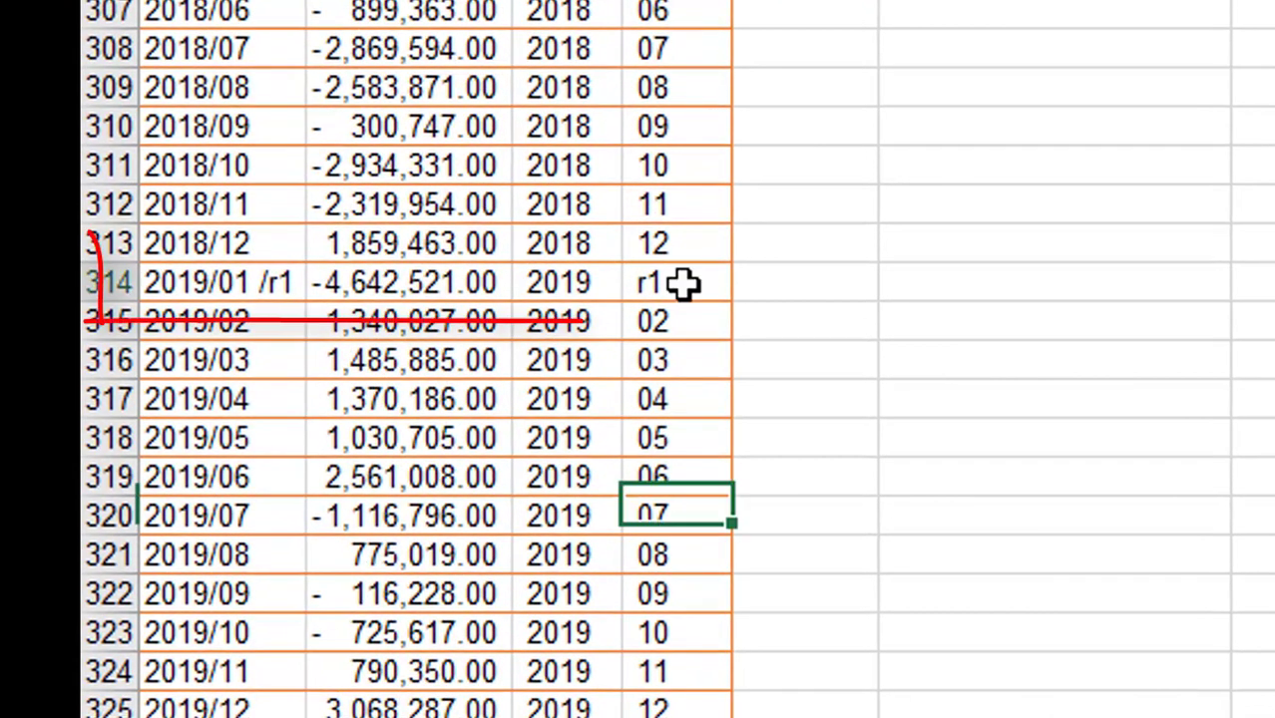
click(358, 469)
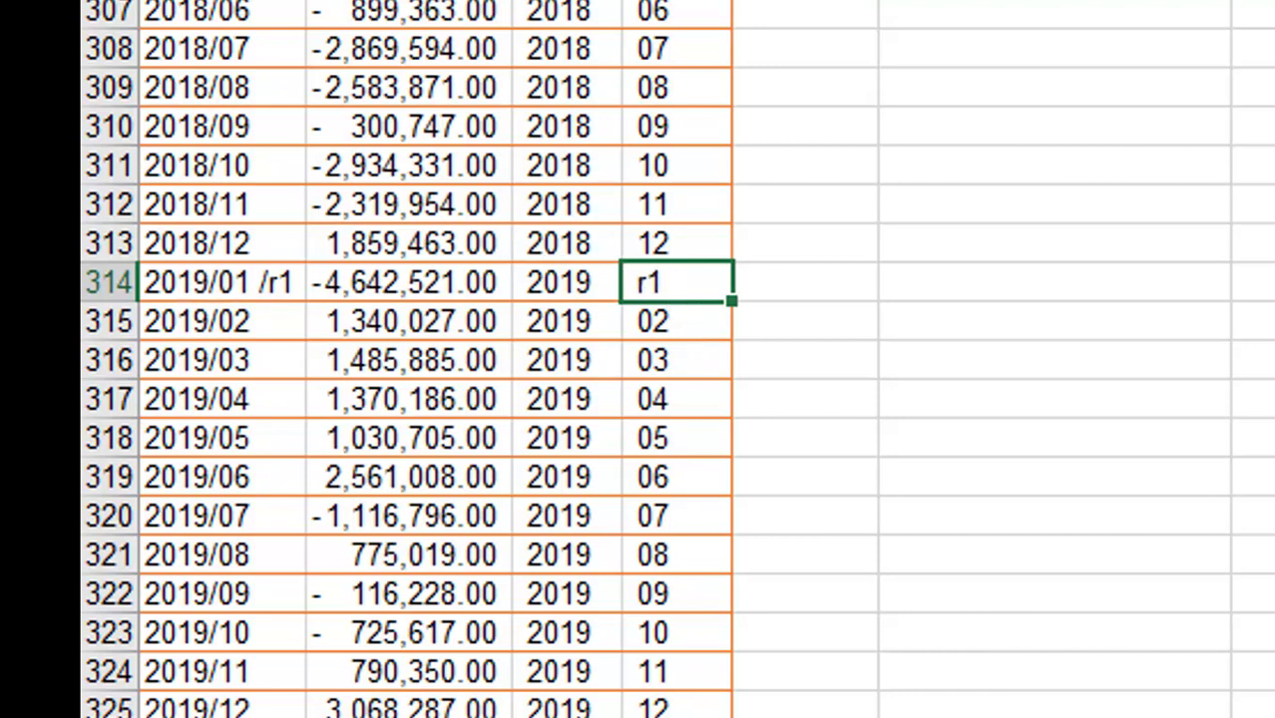
key(F2)
key(Escape)
text(=MID)
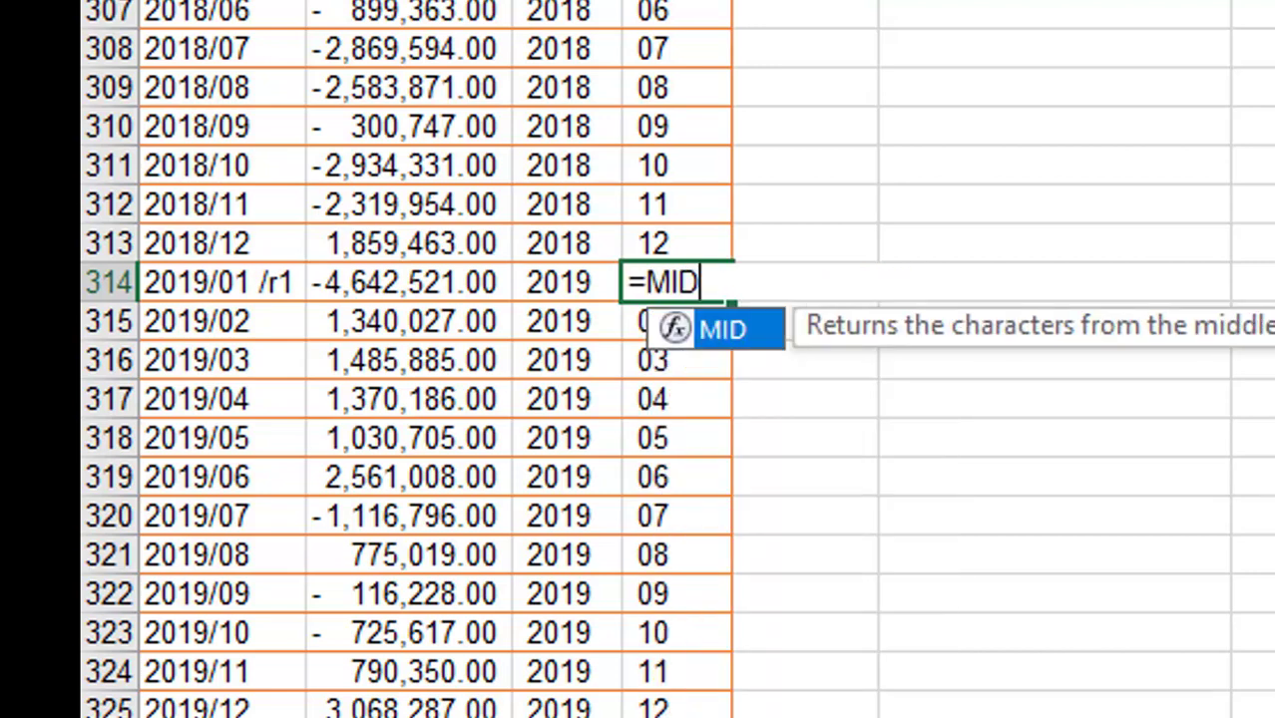
text(()
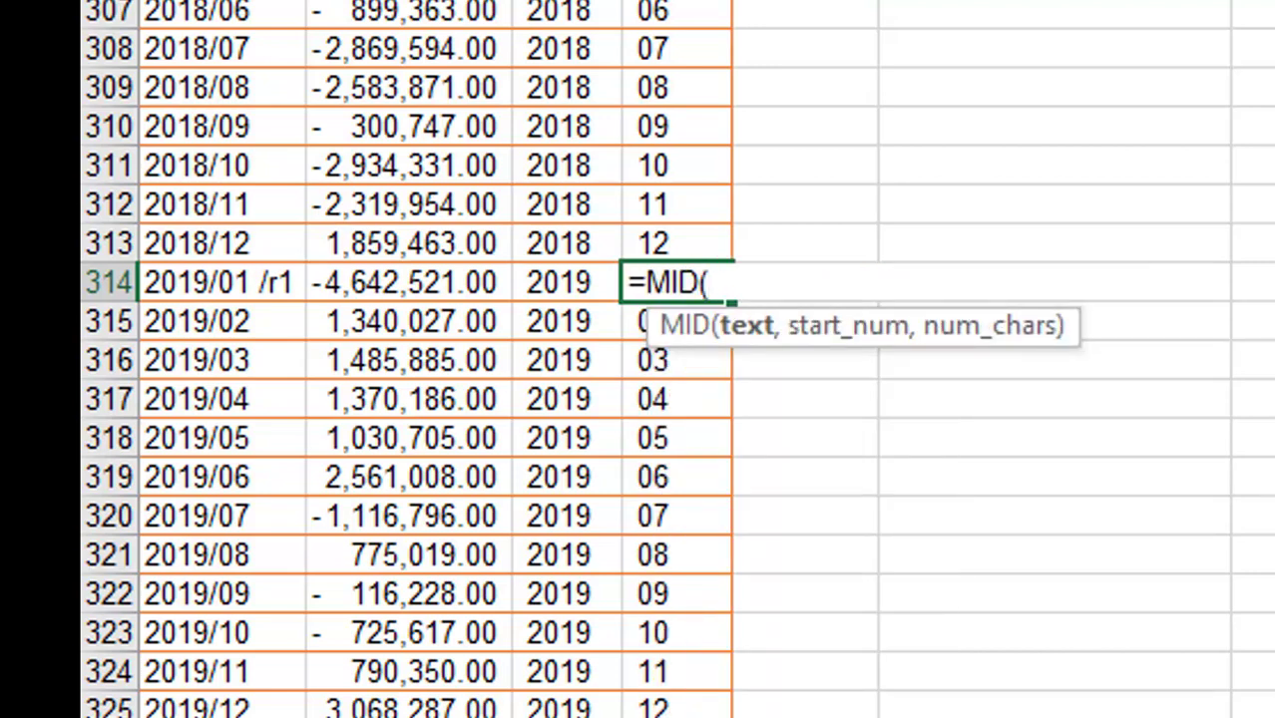
click(190, 281)
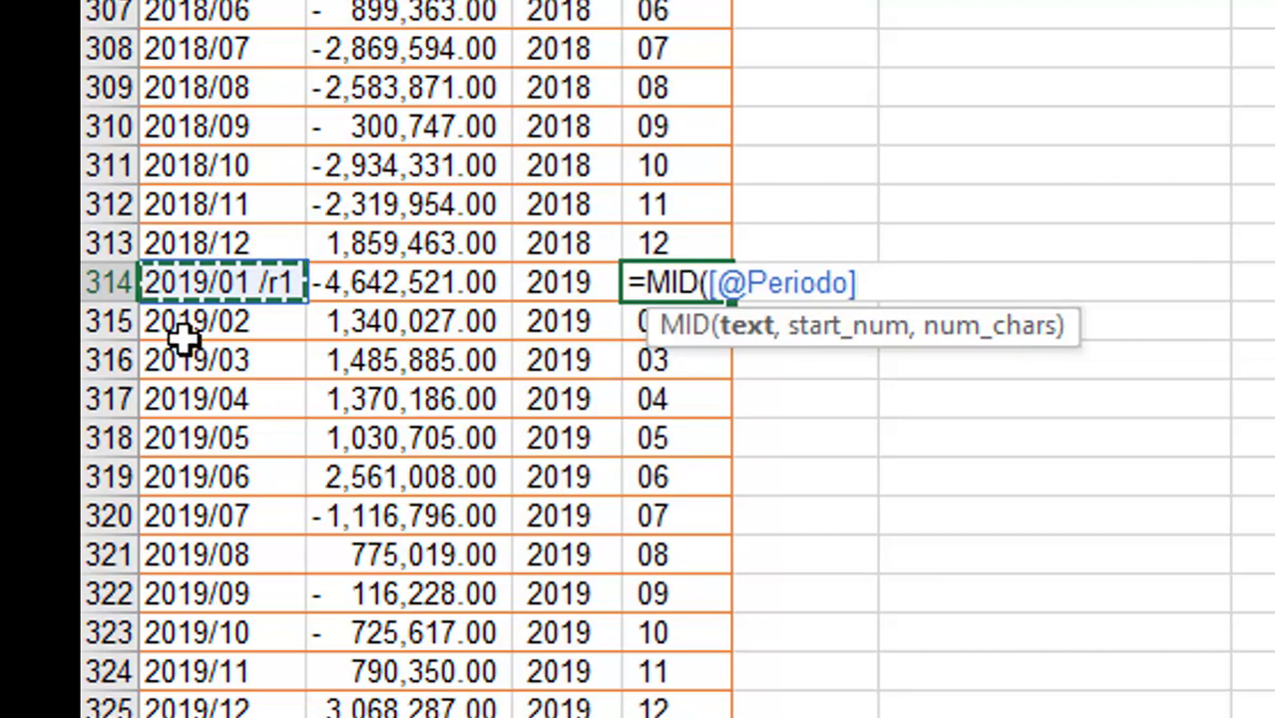
text(,)
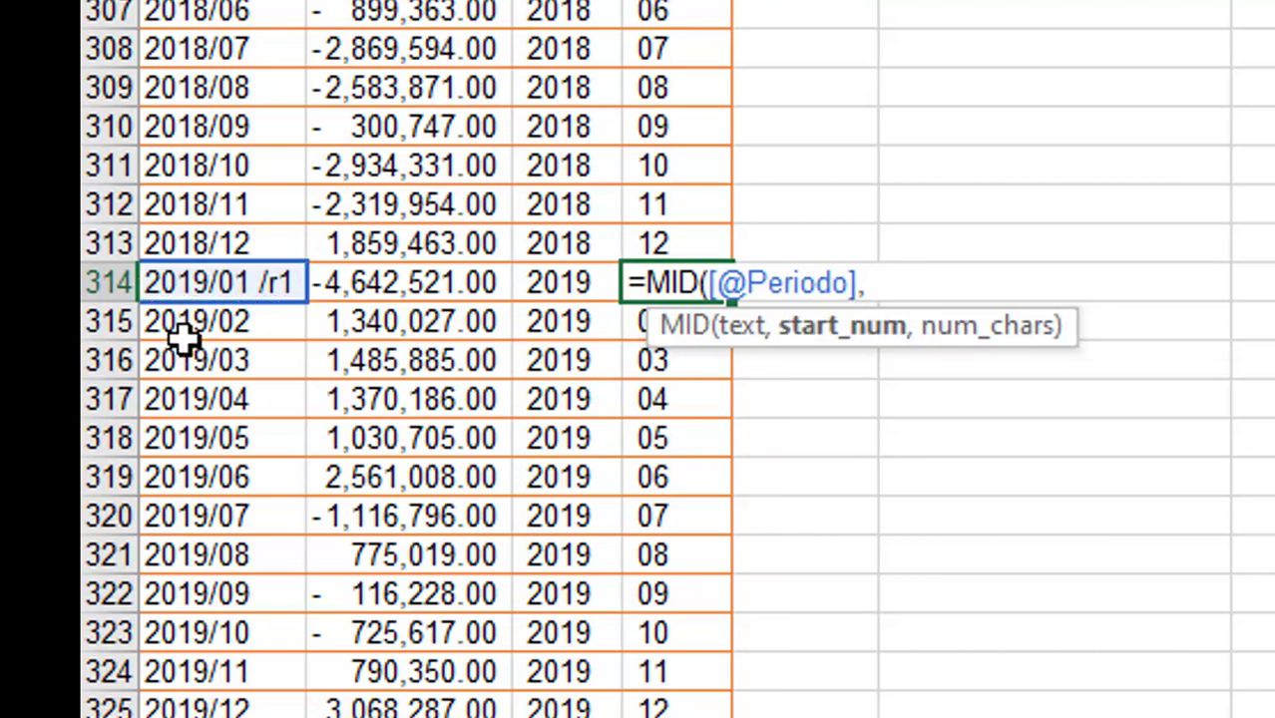
text(6,2)
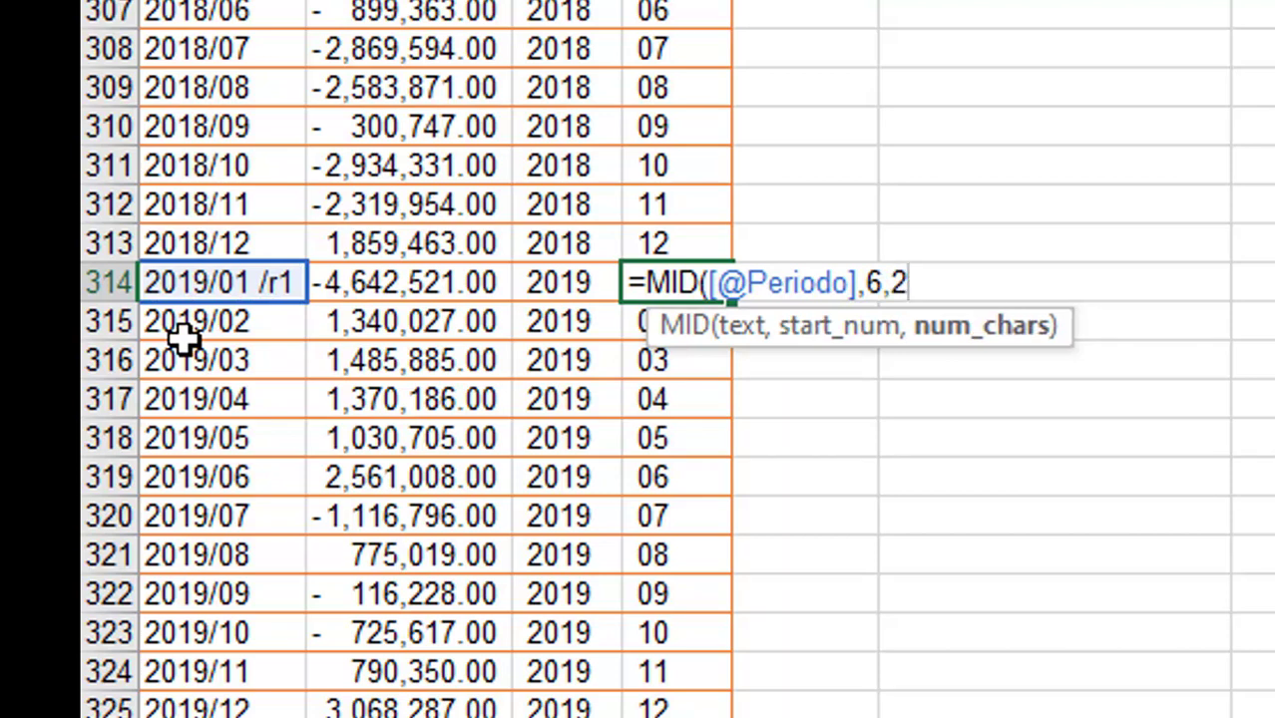
text())
key(Return)
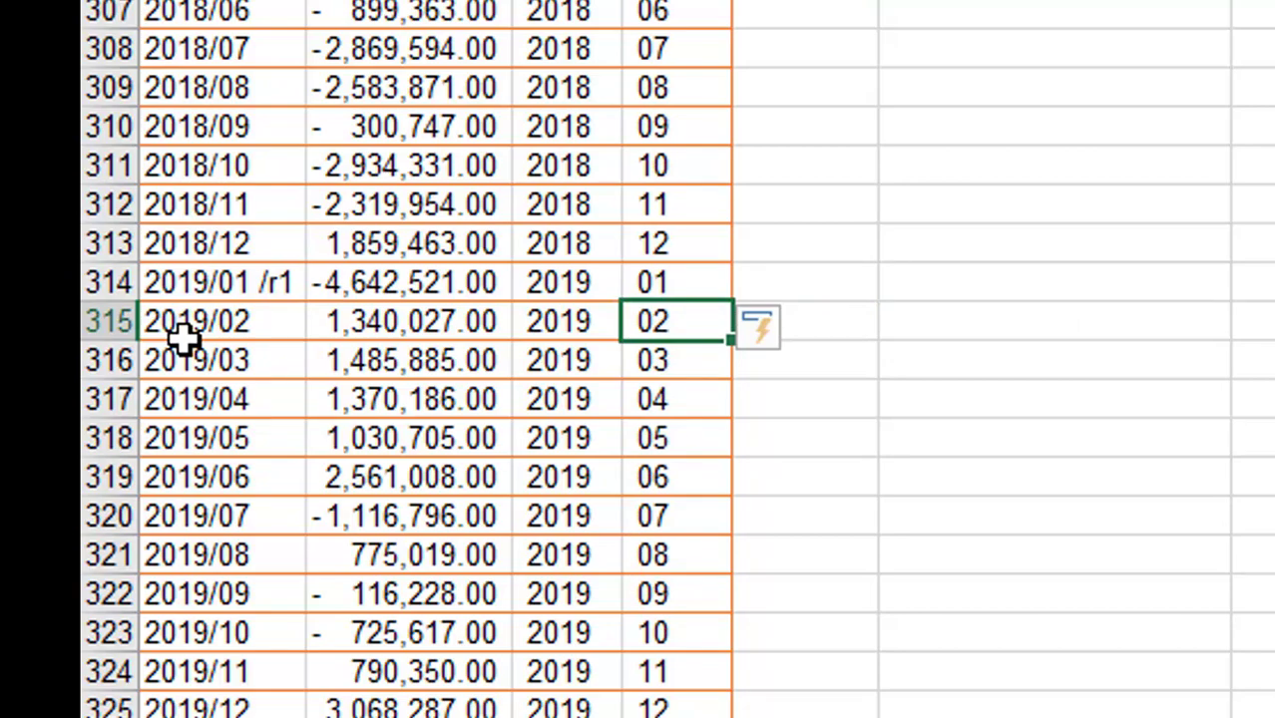
Recheck the distinct months in the Mes column's filter, keep all of them selected and return to the Mes header
click(659, 438)
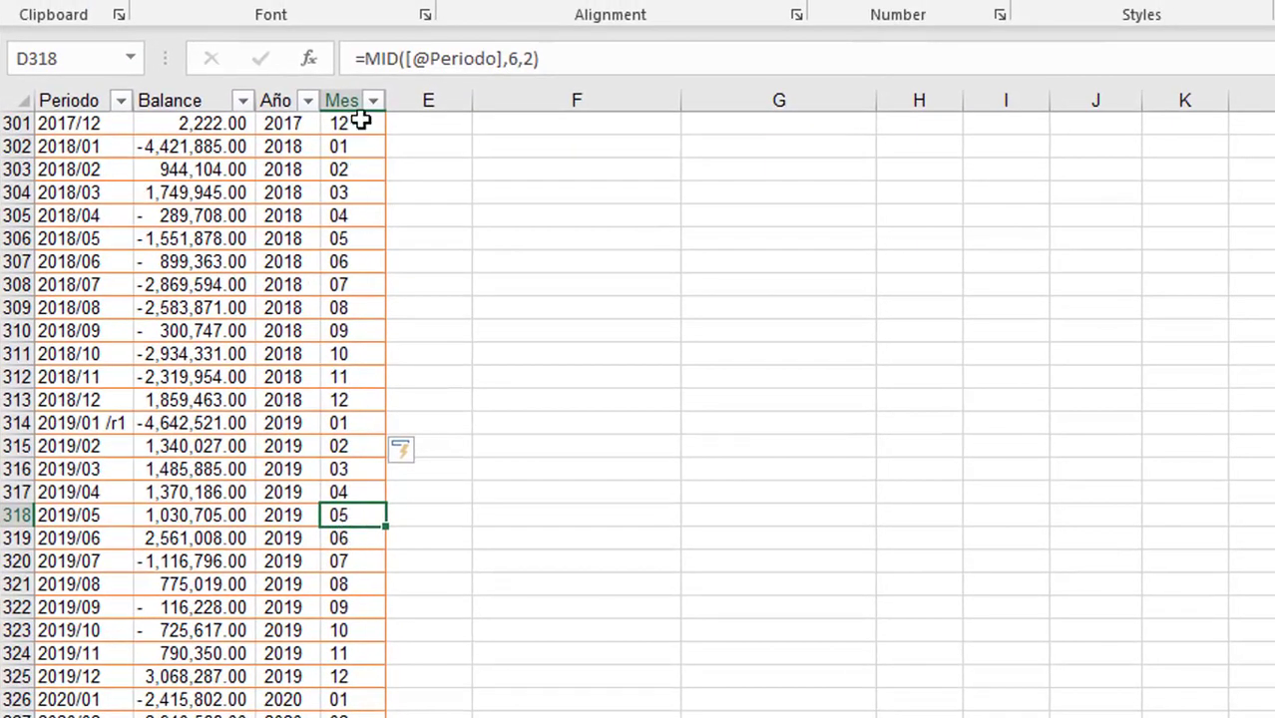
click(372, 101)
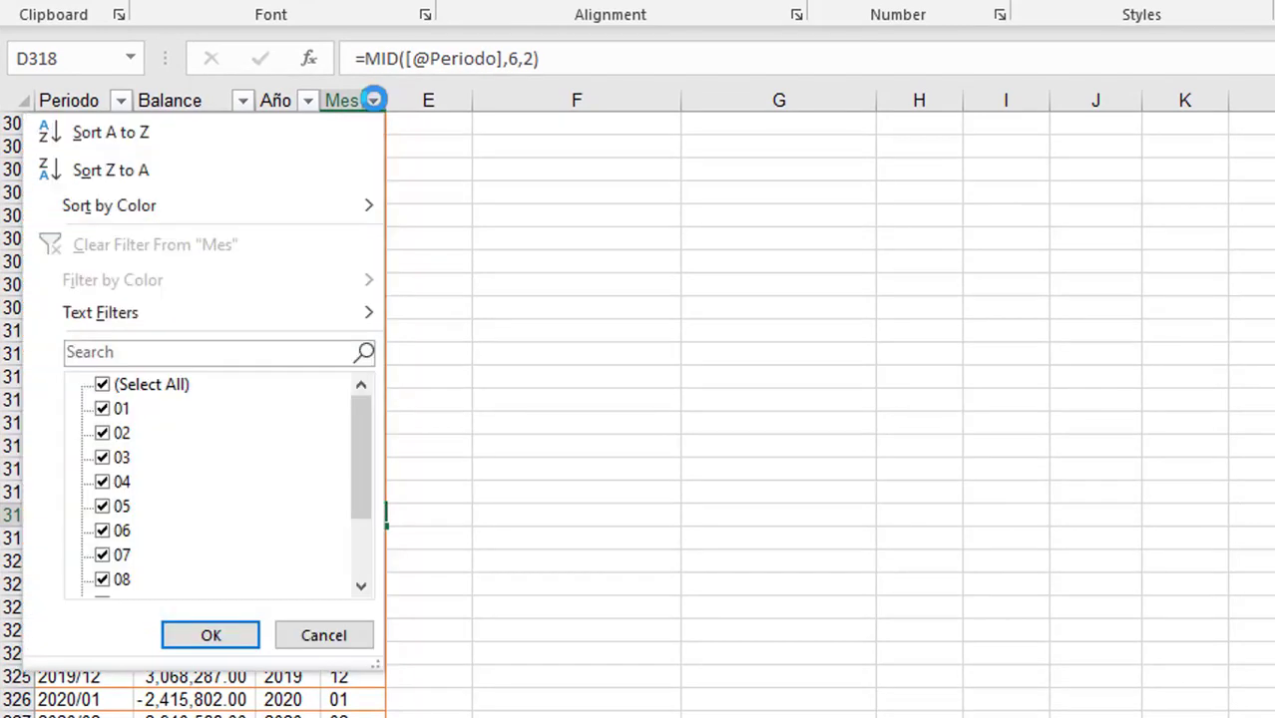
drag(363, 435, 192, 403)
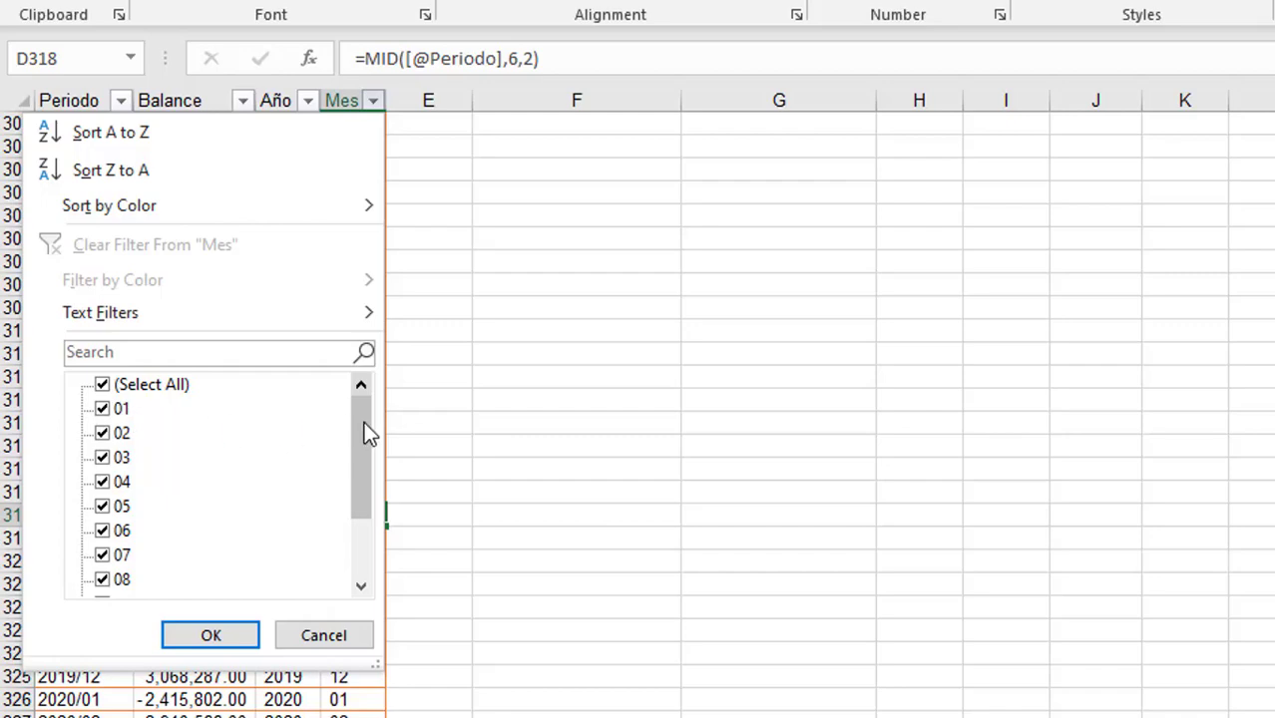
drag(365, 434, 365, 509)
click(217, 644)
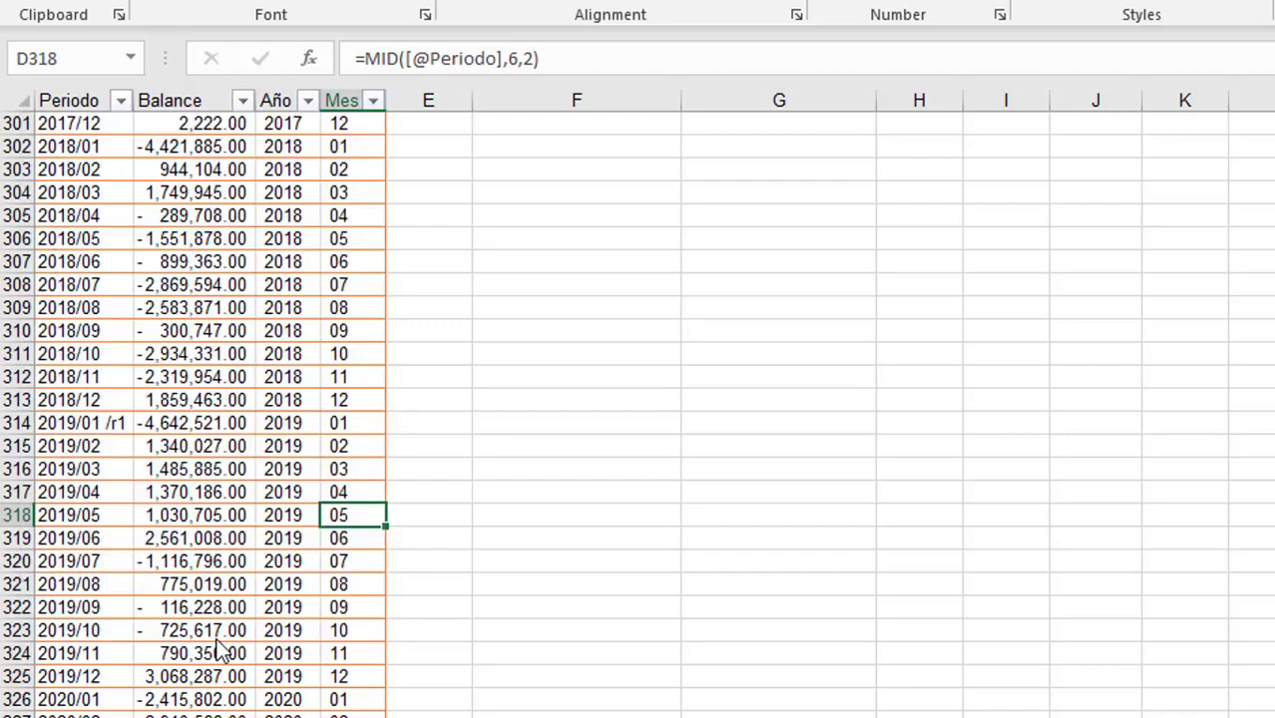
key(ctrl+Up)
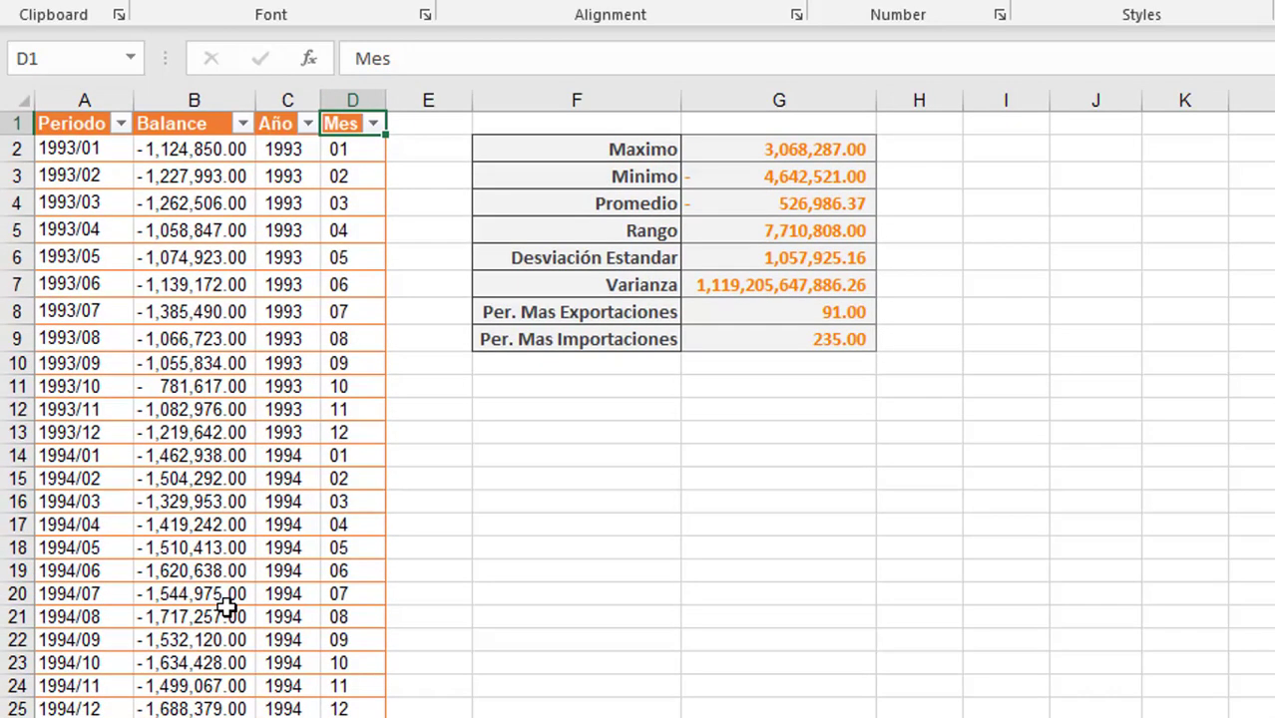
Insert a new column E directly after Mes and title it Per in E1
right_click(411, 96)
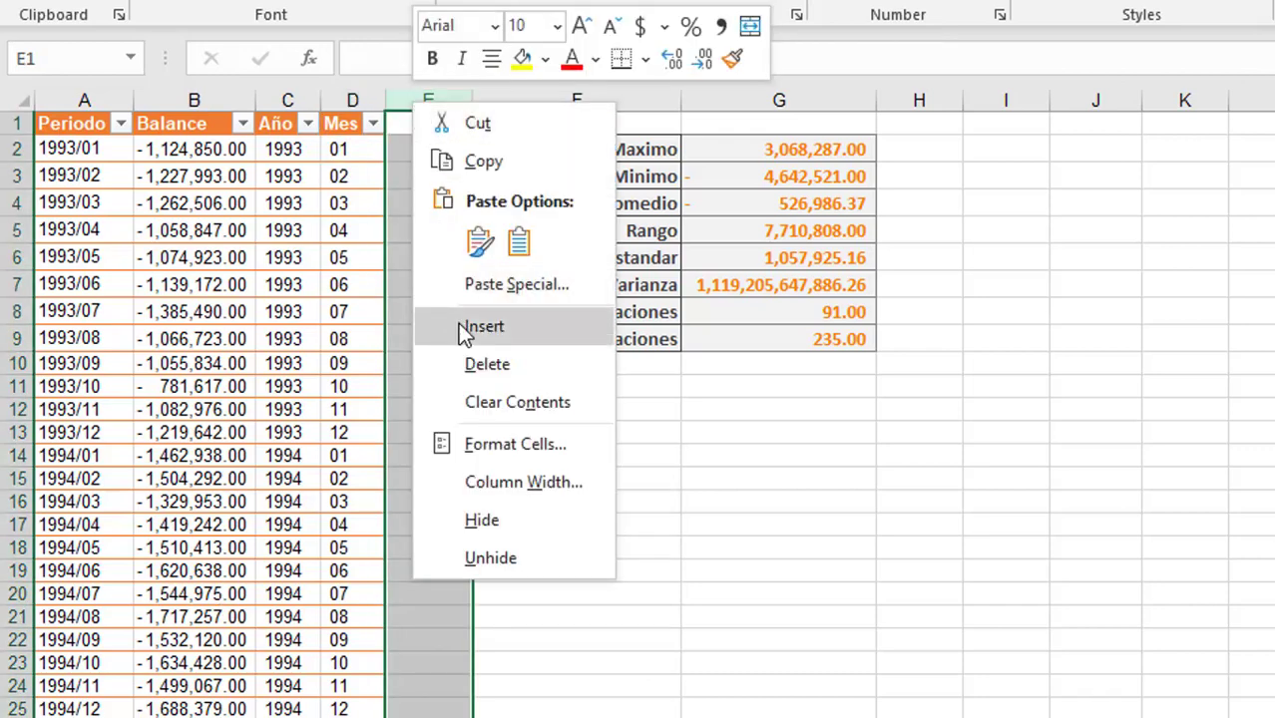
click(430, 327)
click(416, 122)
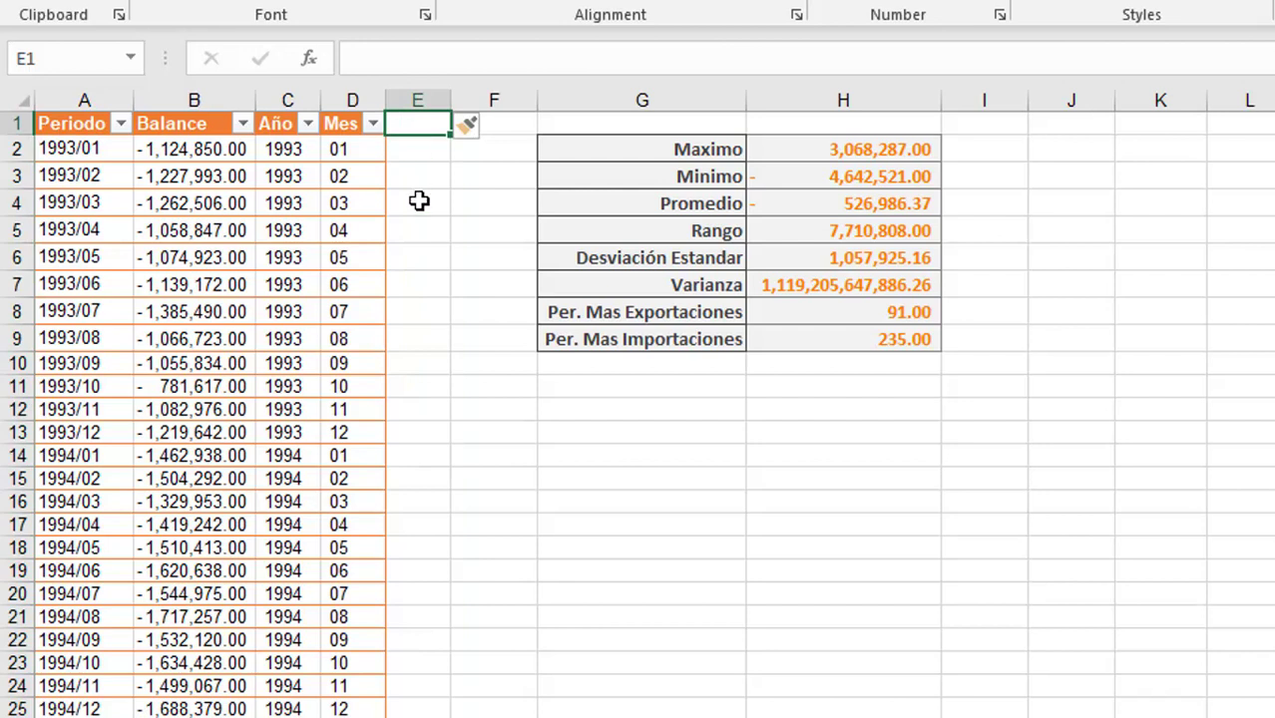
text(Per)
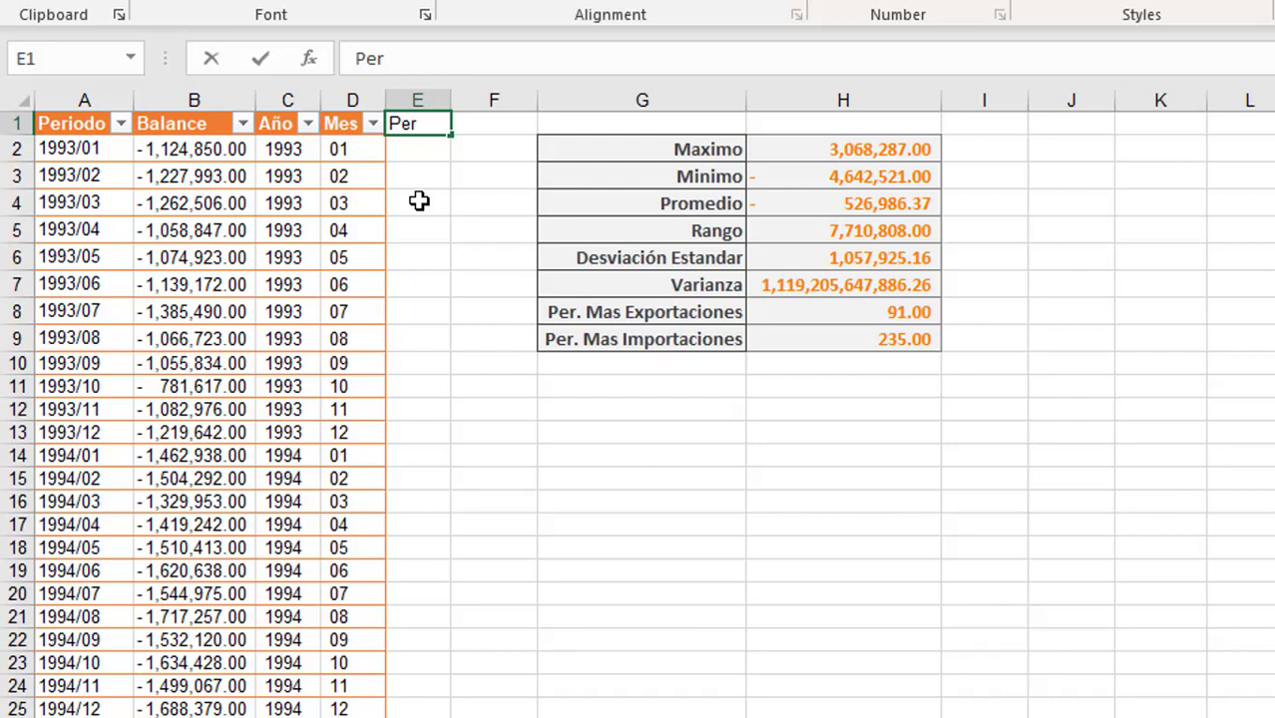
key(Return)
text(=)
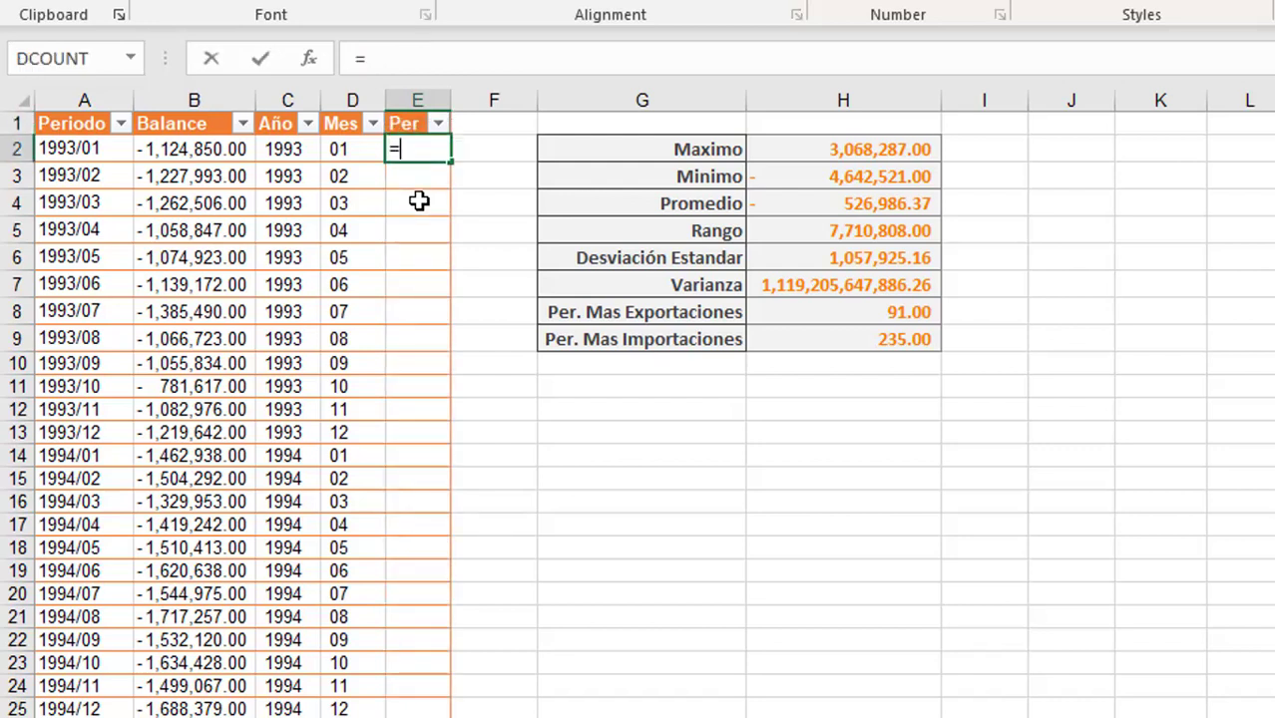
click(282, 149)
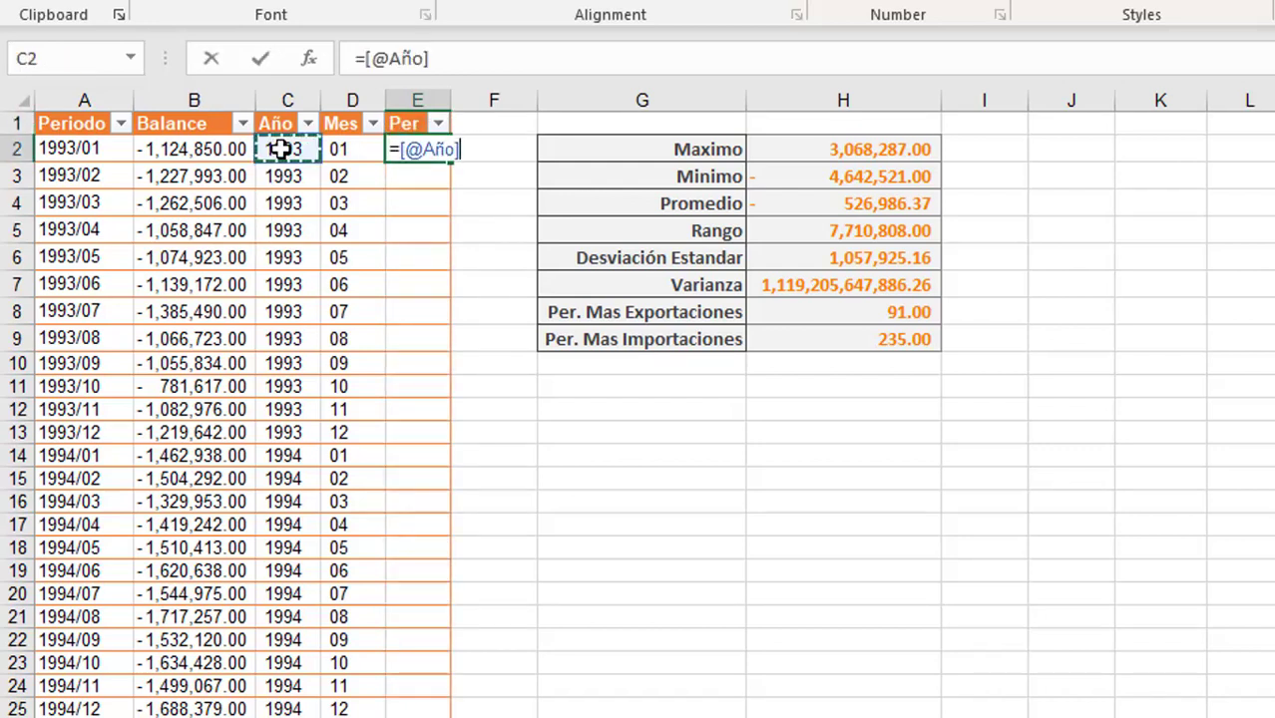
text(&)
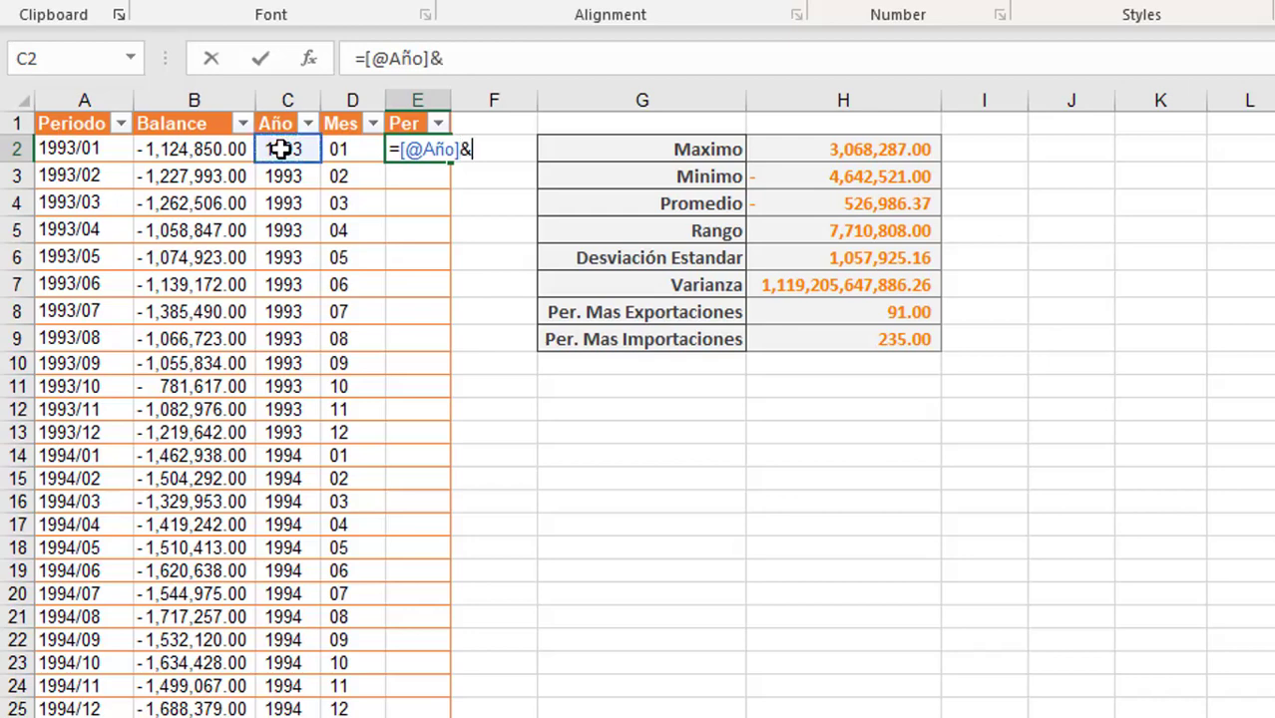
click(339, 152)
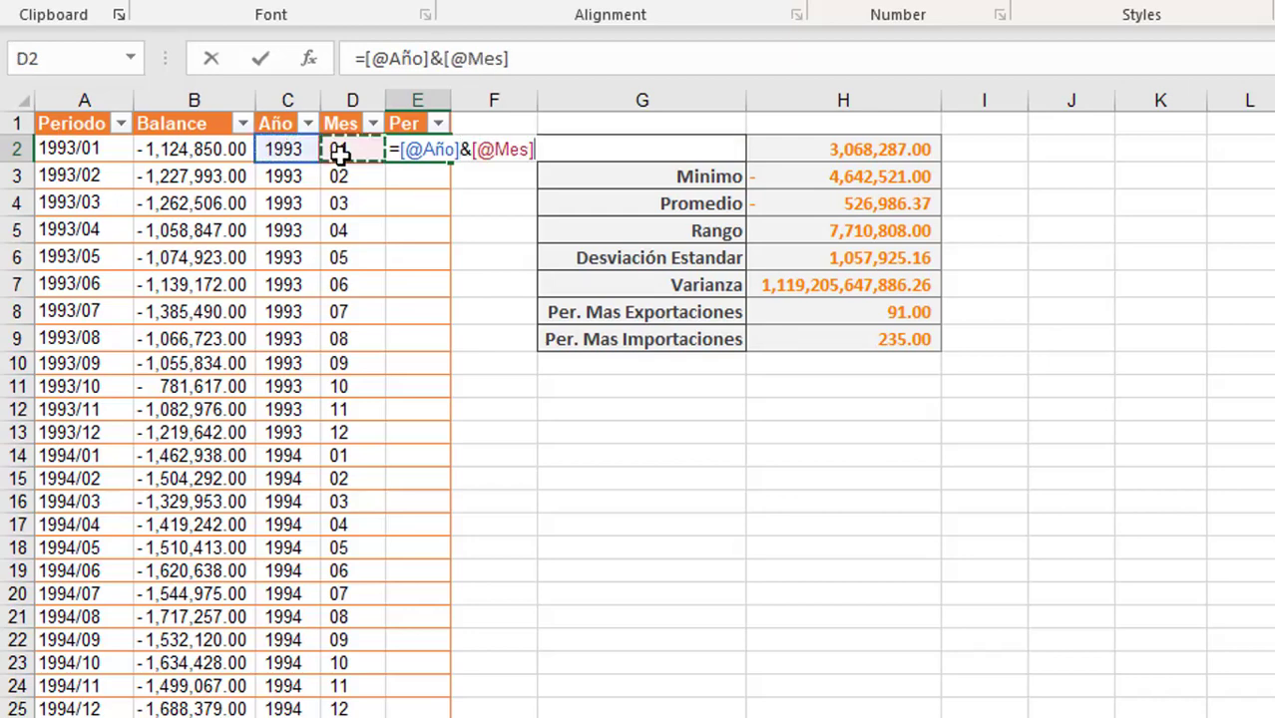
key(Return)
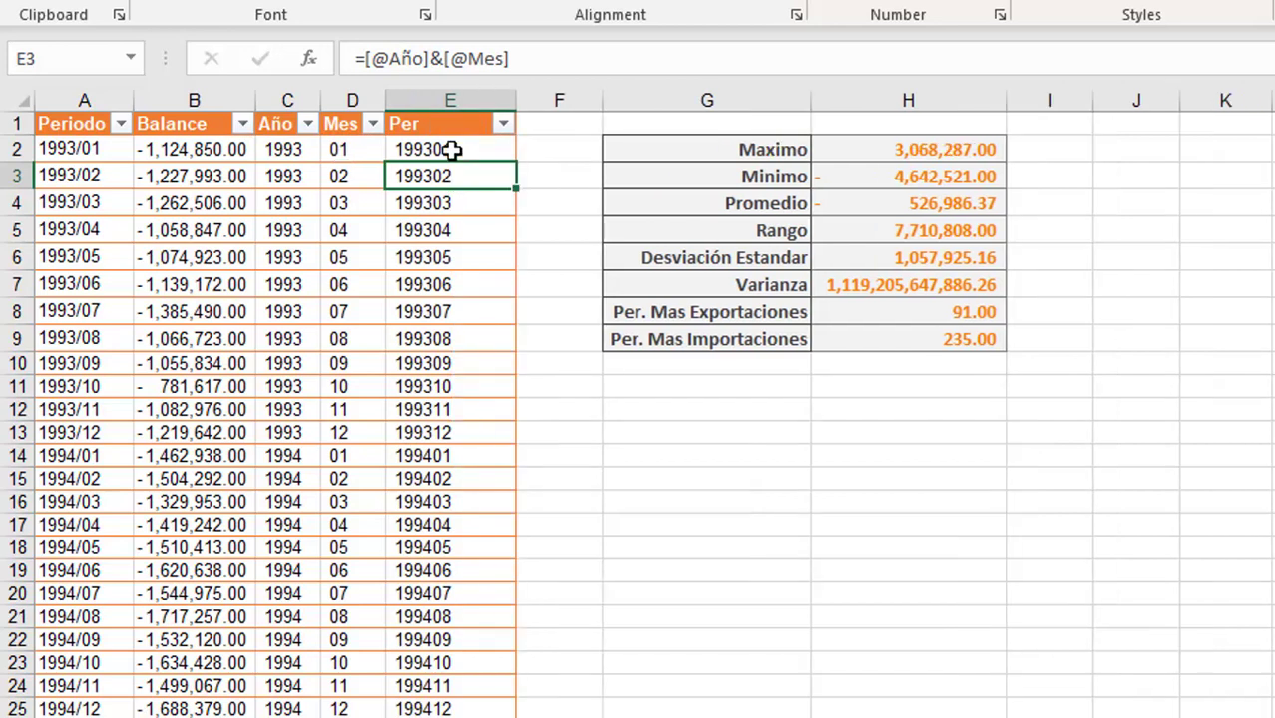
click(492, 147)
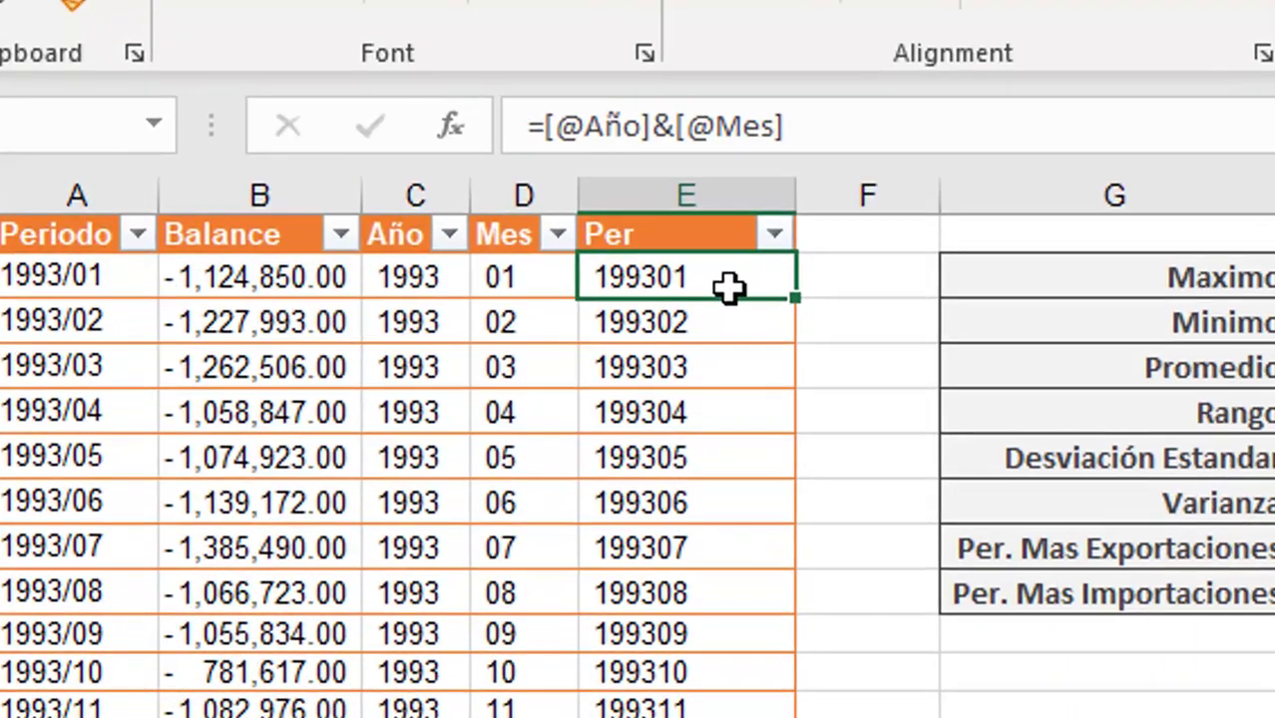
double_click(429, 177)
text(num)
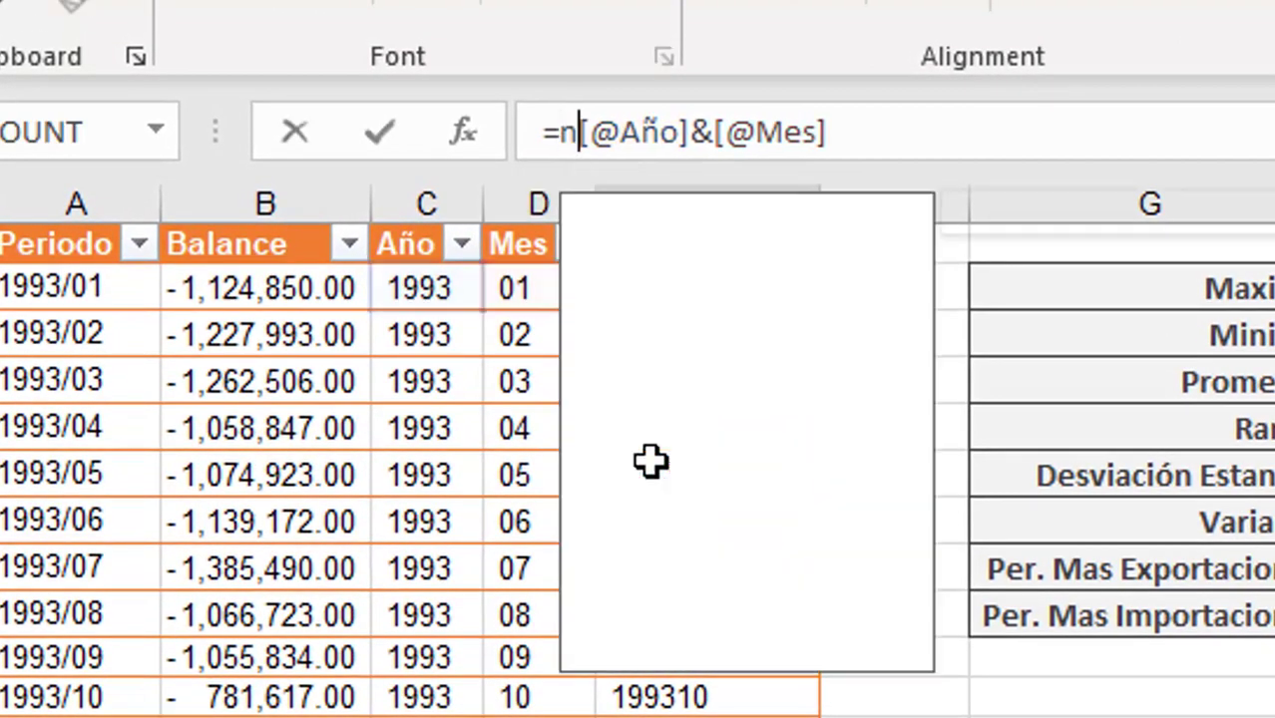
key(Tab)
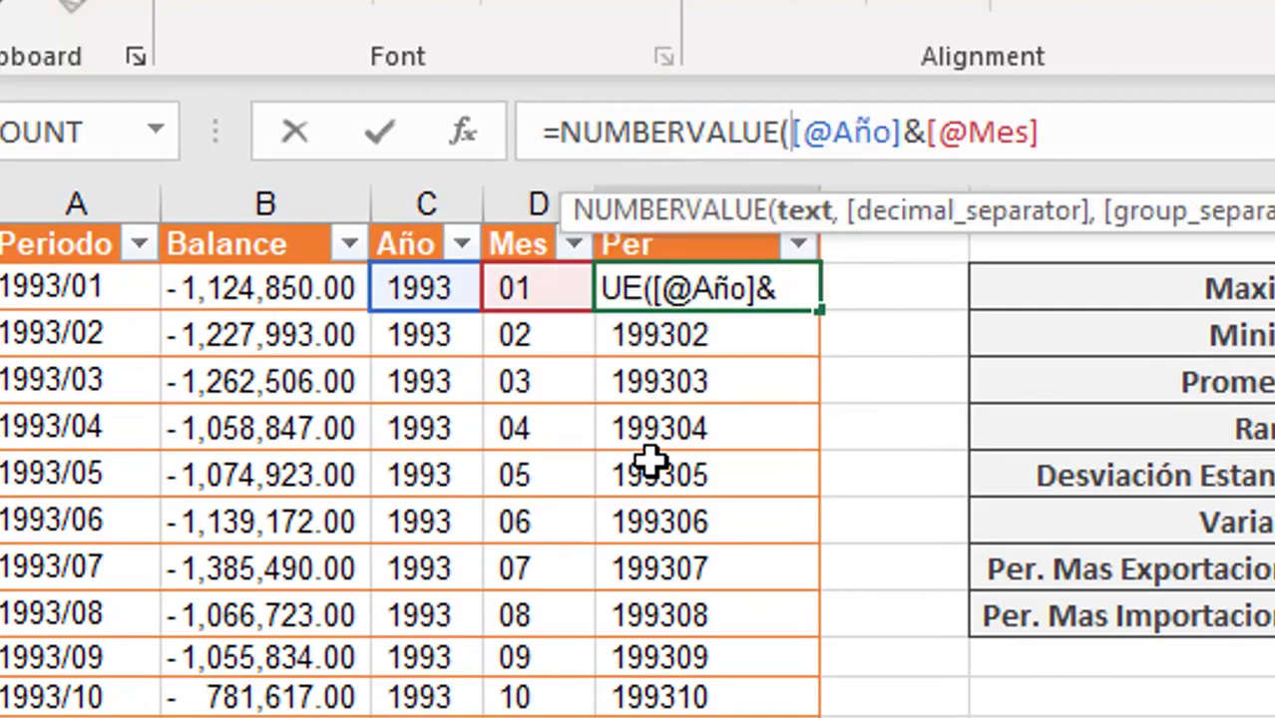
key(End)
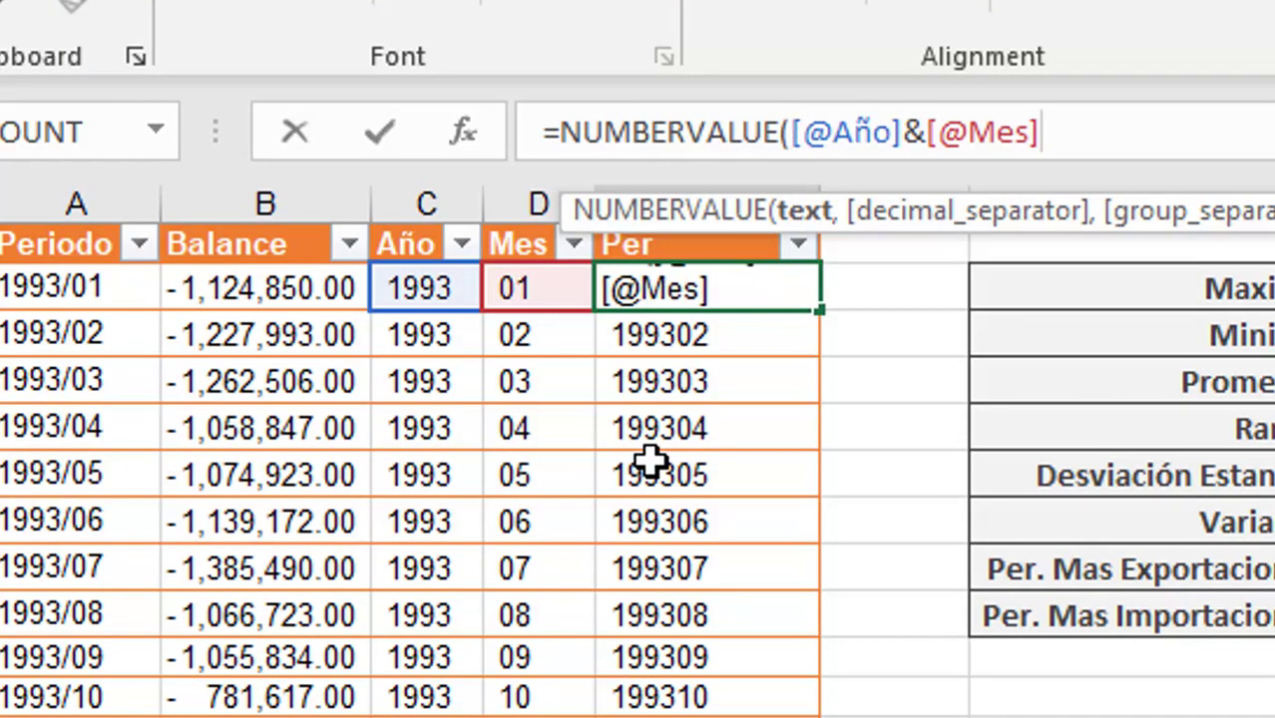
text())
key(Return)
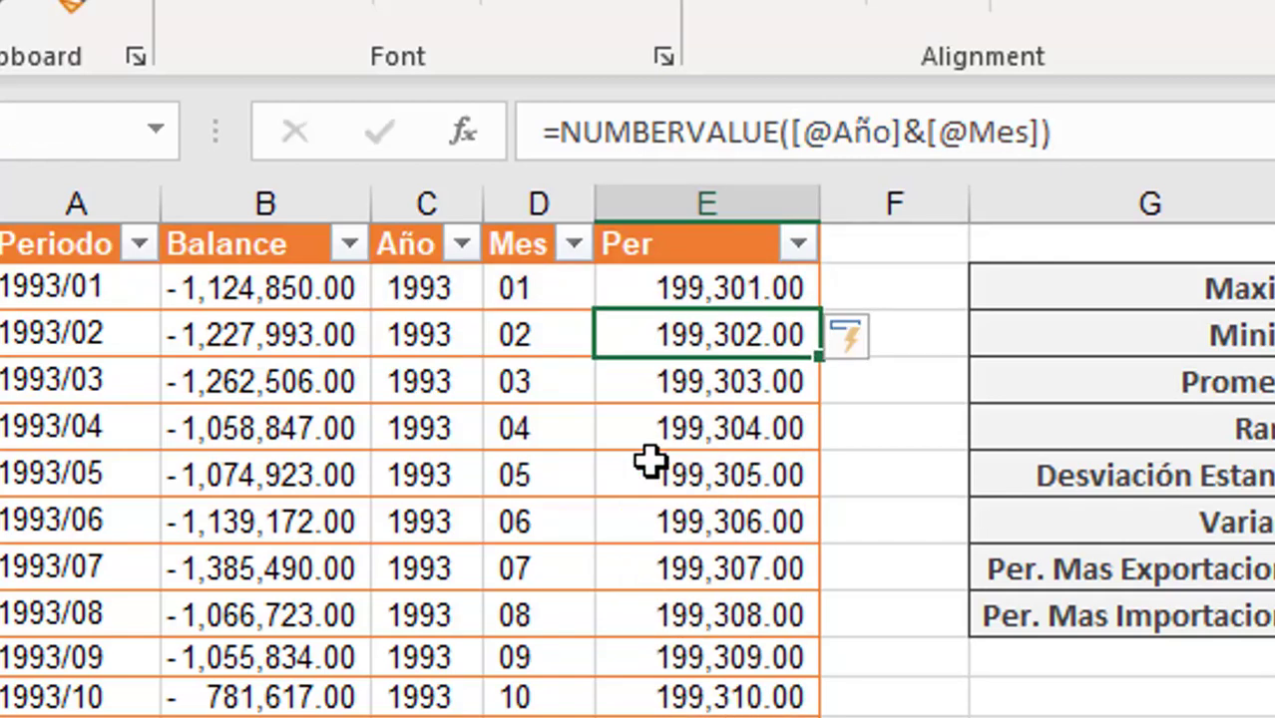
Apply the General number format to all values in the Per column and fit the column width to its contents
key(Up)
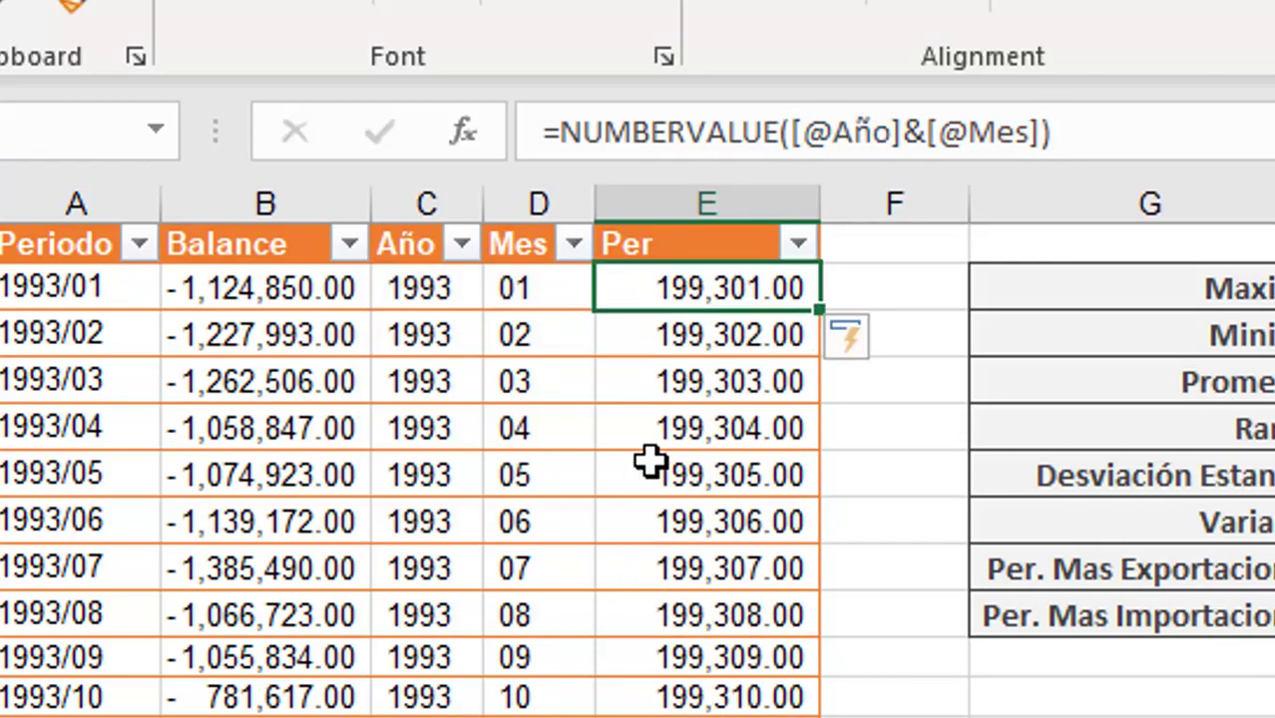
key(ctrl+shift+Down)
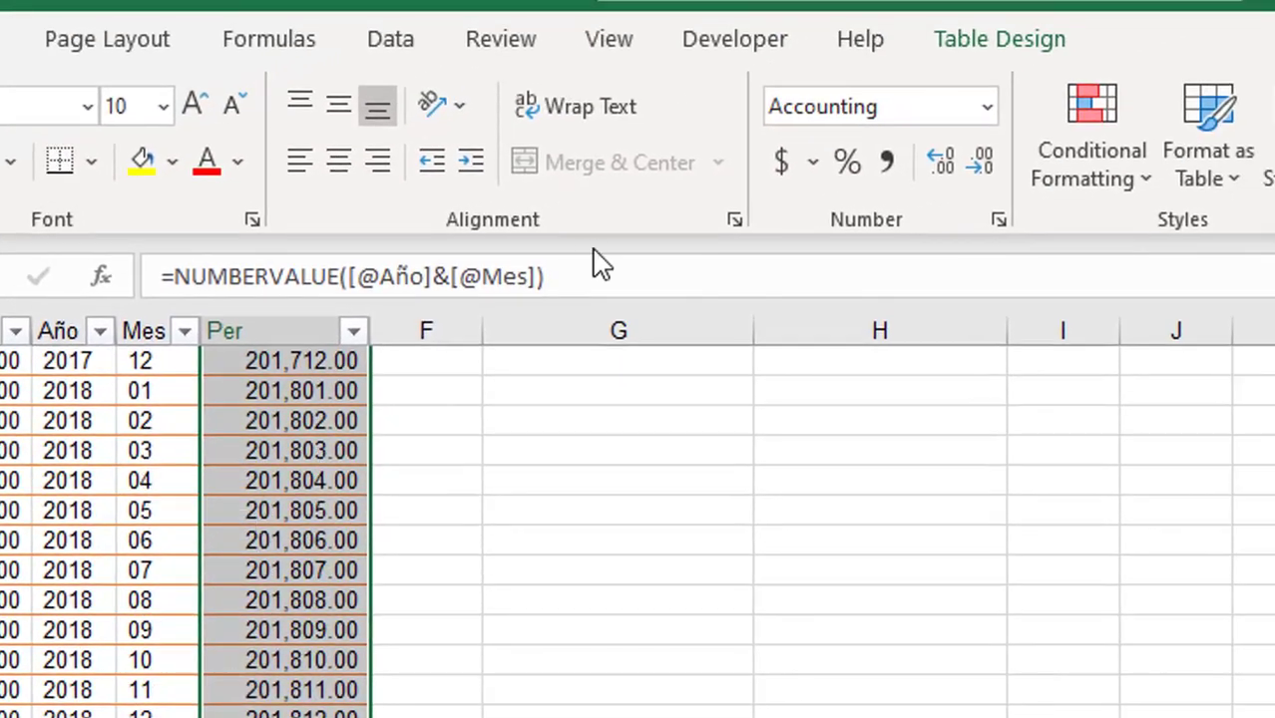
click(987, 110)
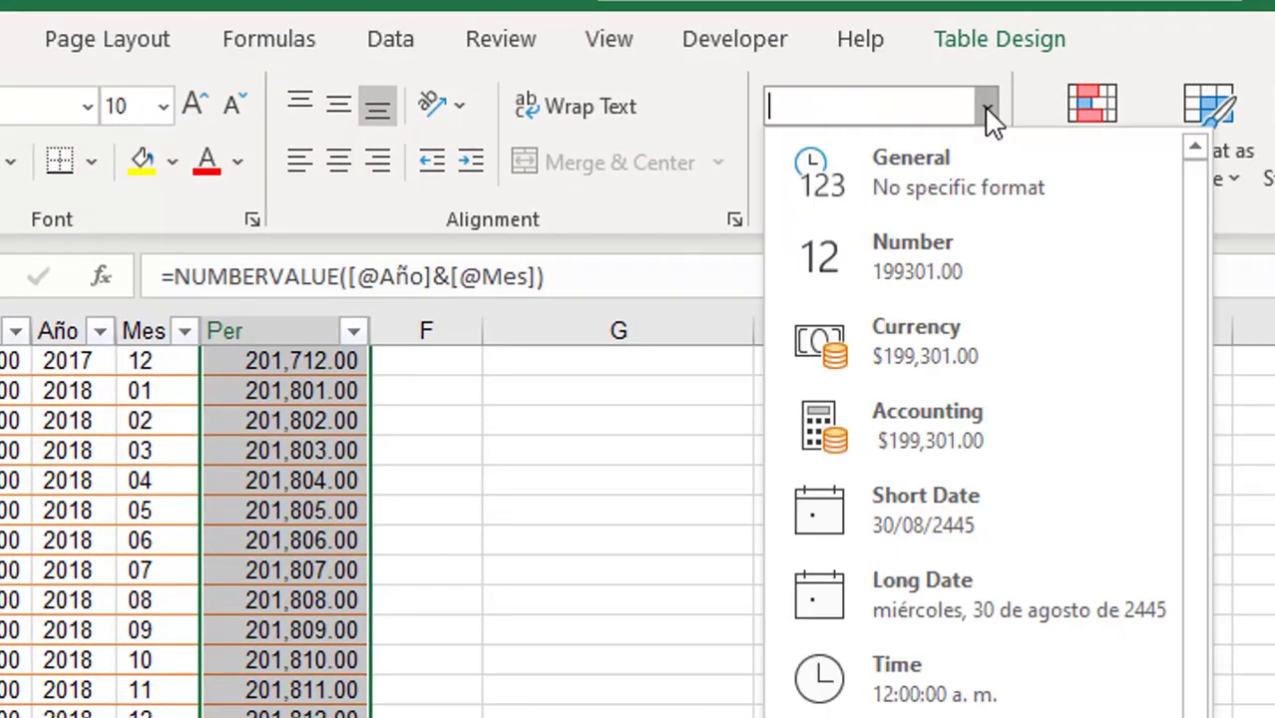
click(962, 183)
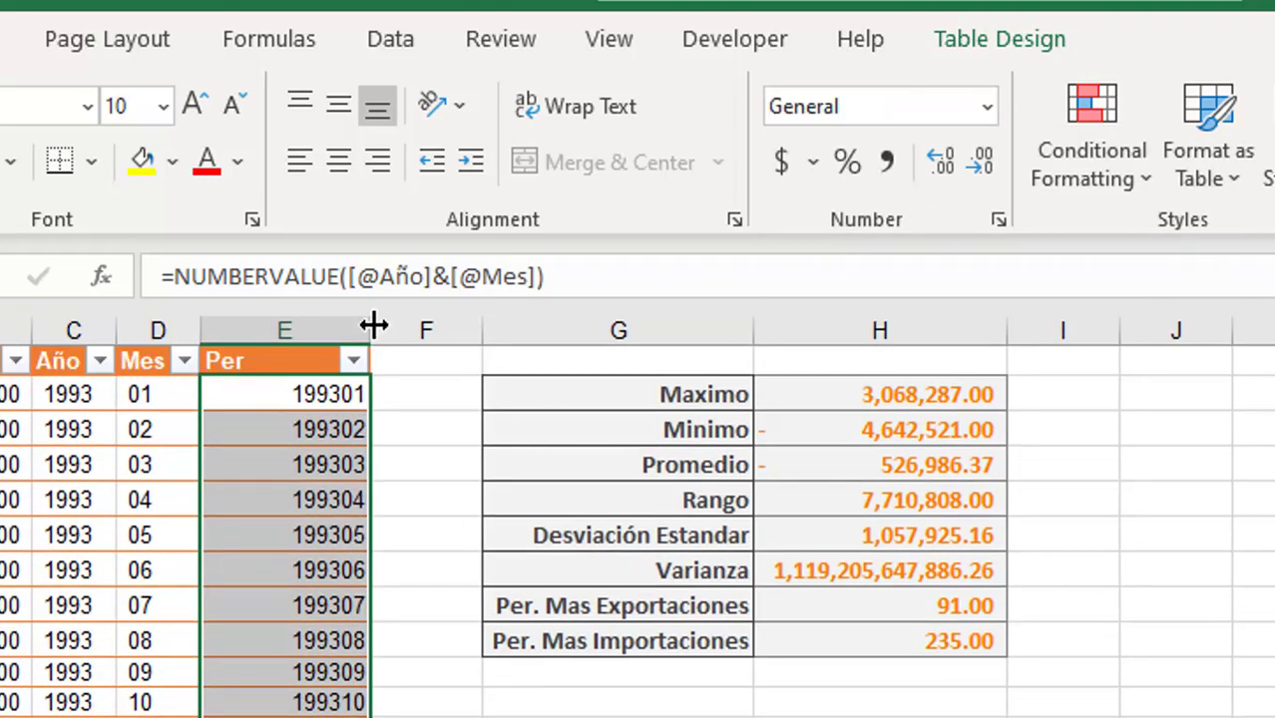
click(305, 394)
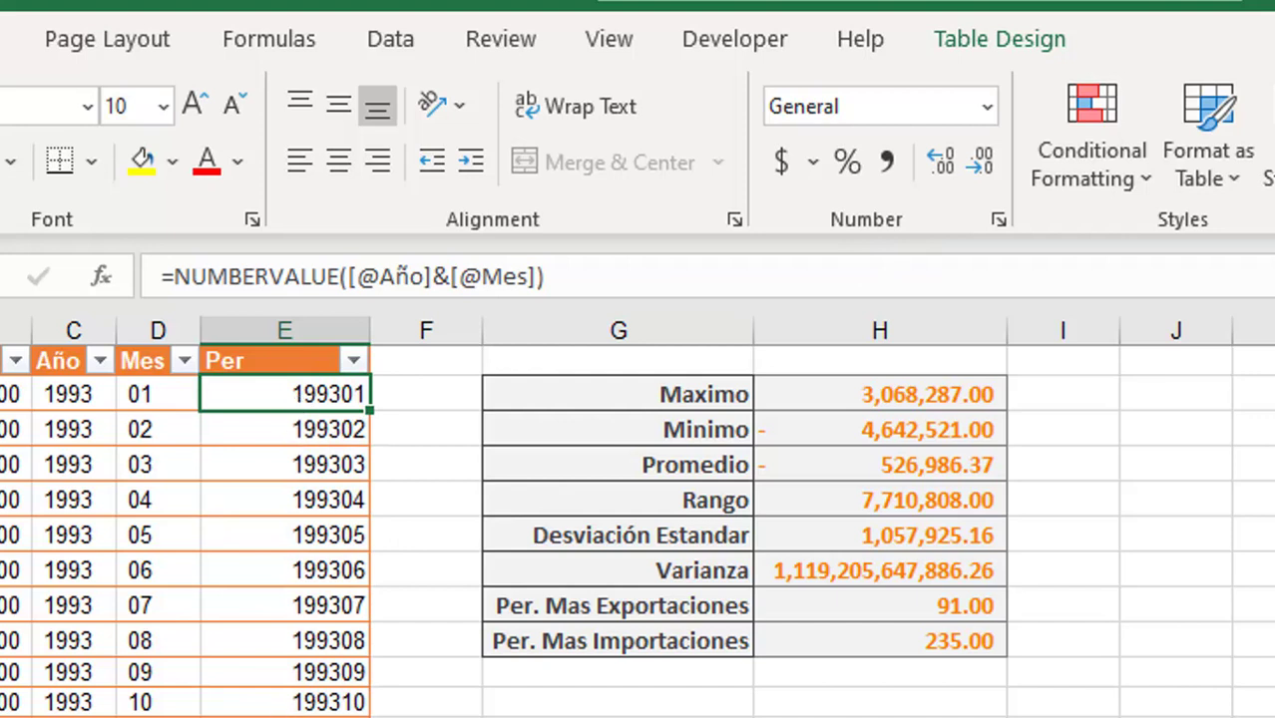
double_click(370, 331)
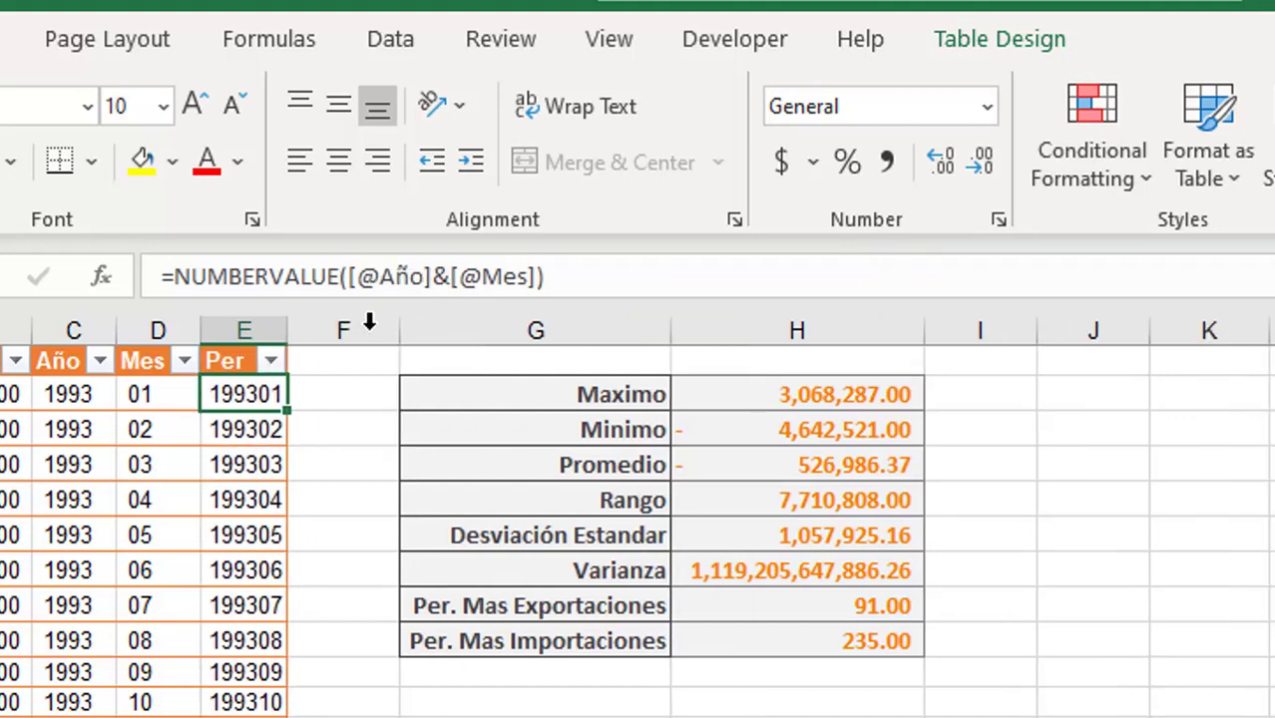
Insert a new column F directly after Per, title it Presidente and fit its width to the heading
right_click(338, 329)
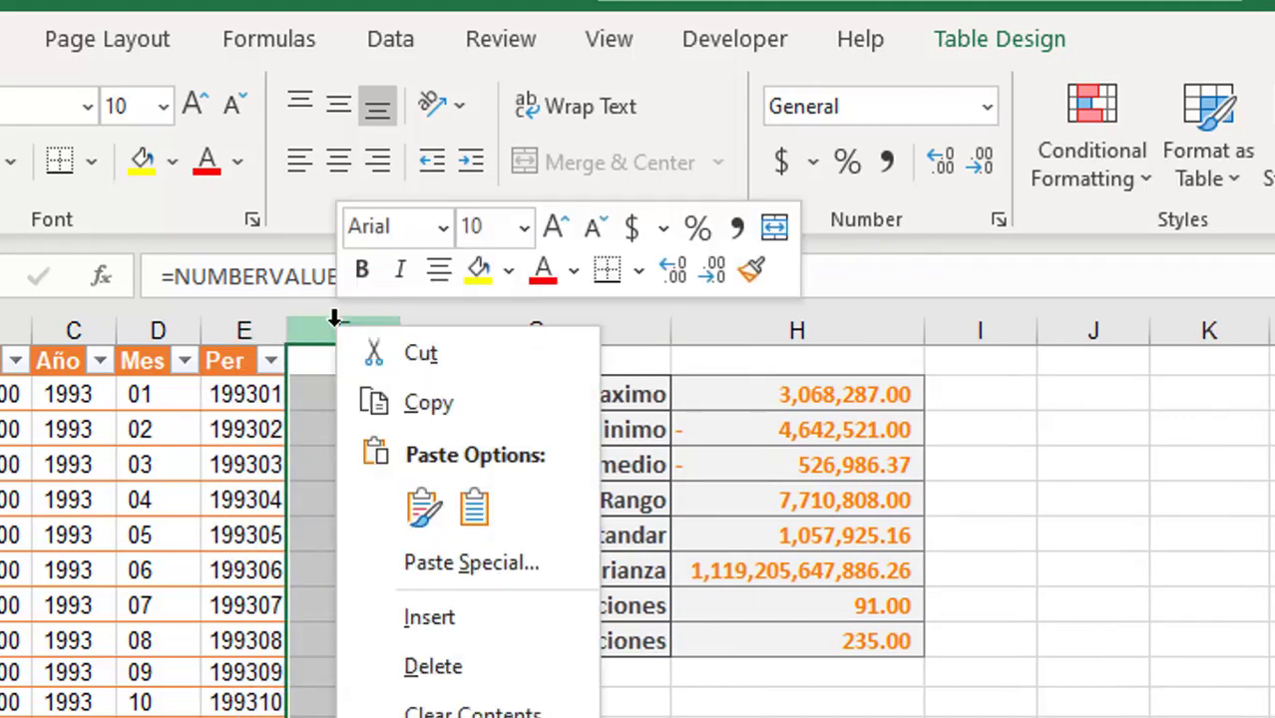
click(429, 619)
click(332, 361)
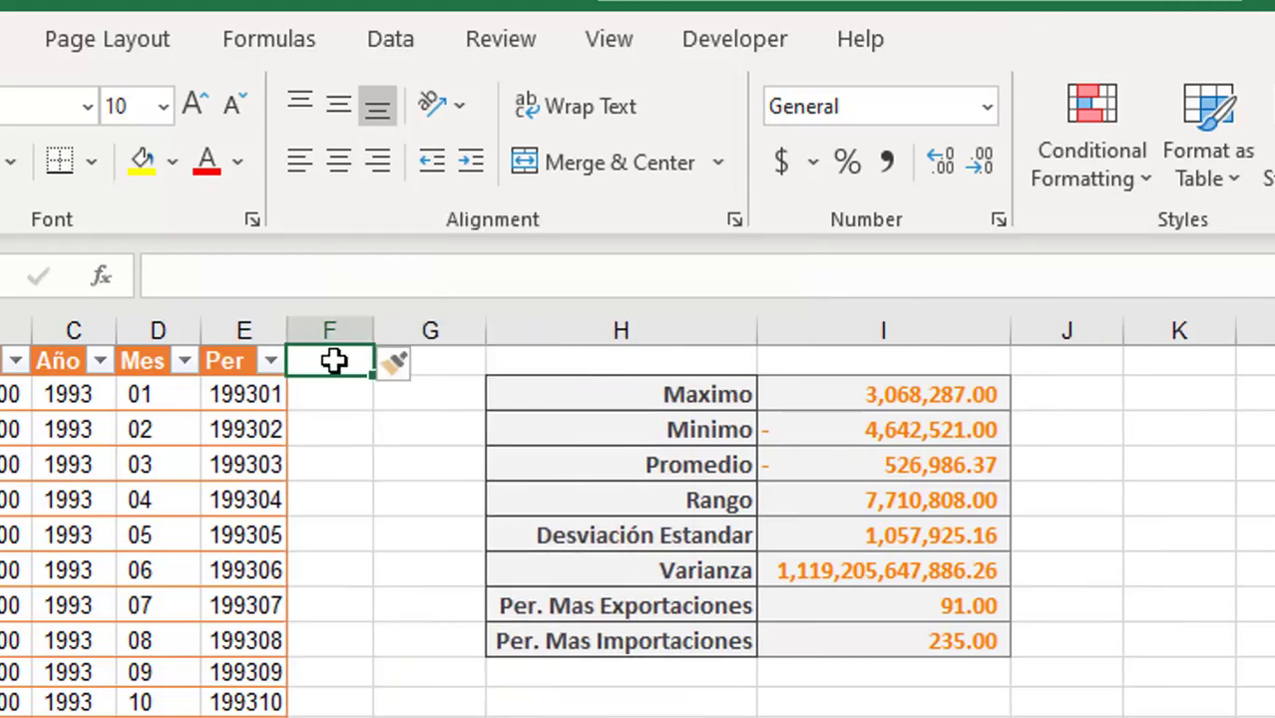
text(Presi)
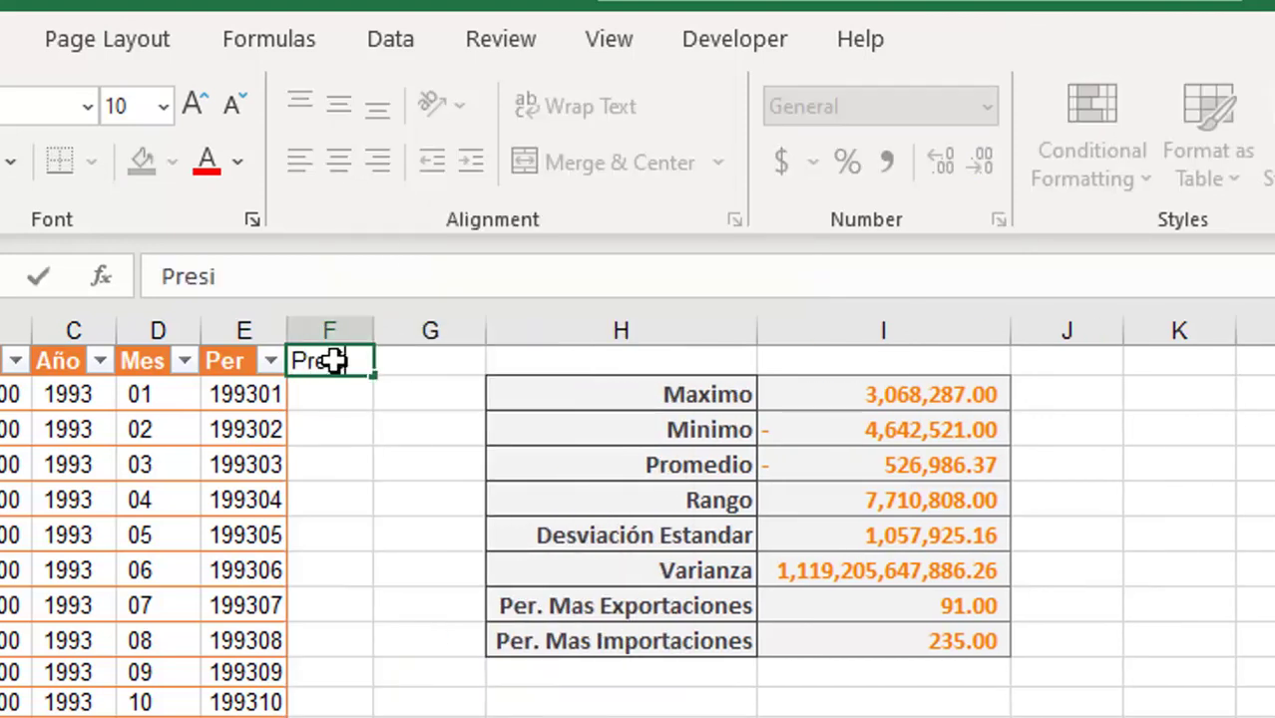
text(dente)
key(Return)
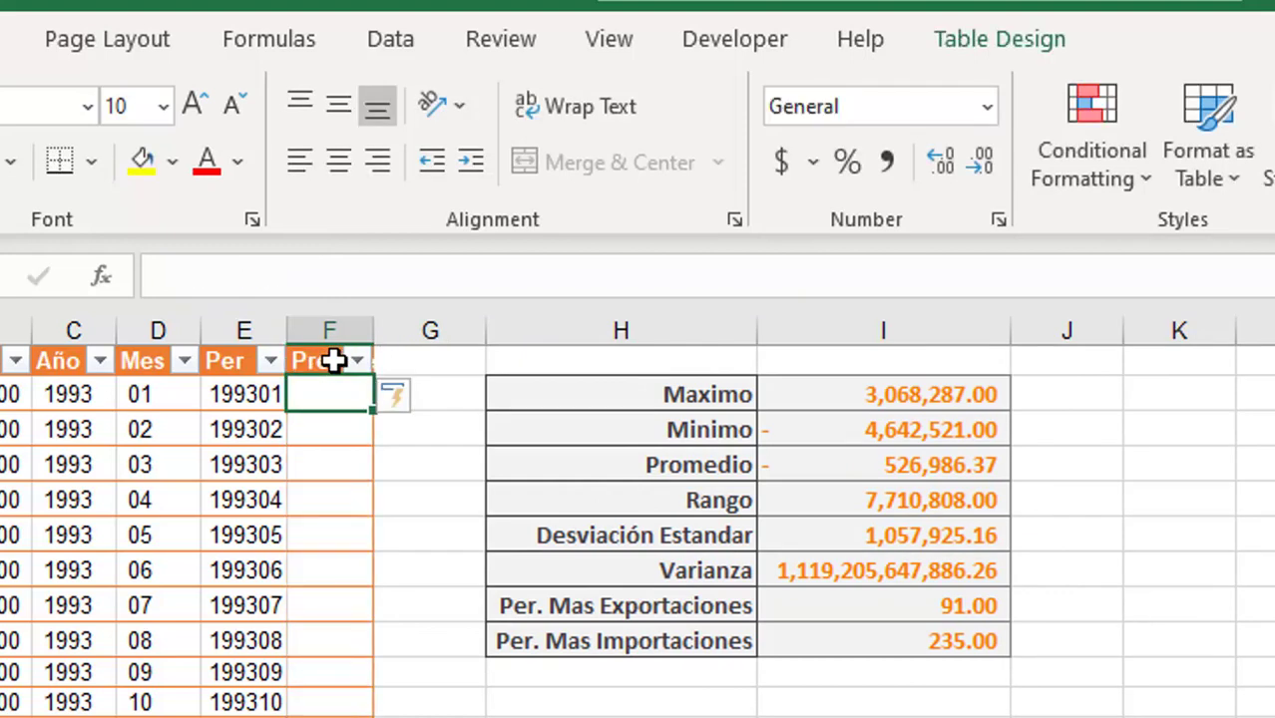
double_click(361, 333)
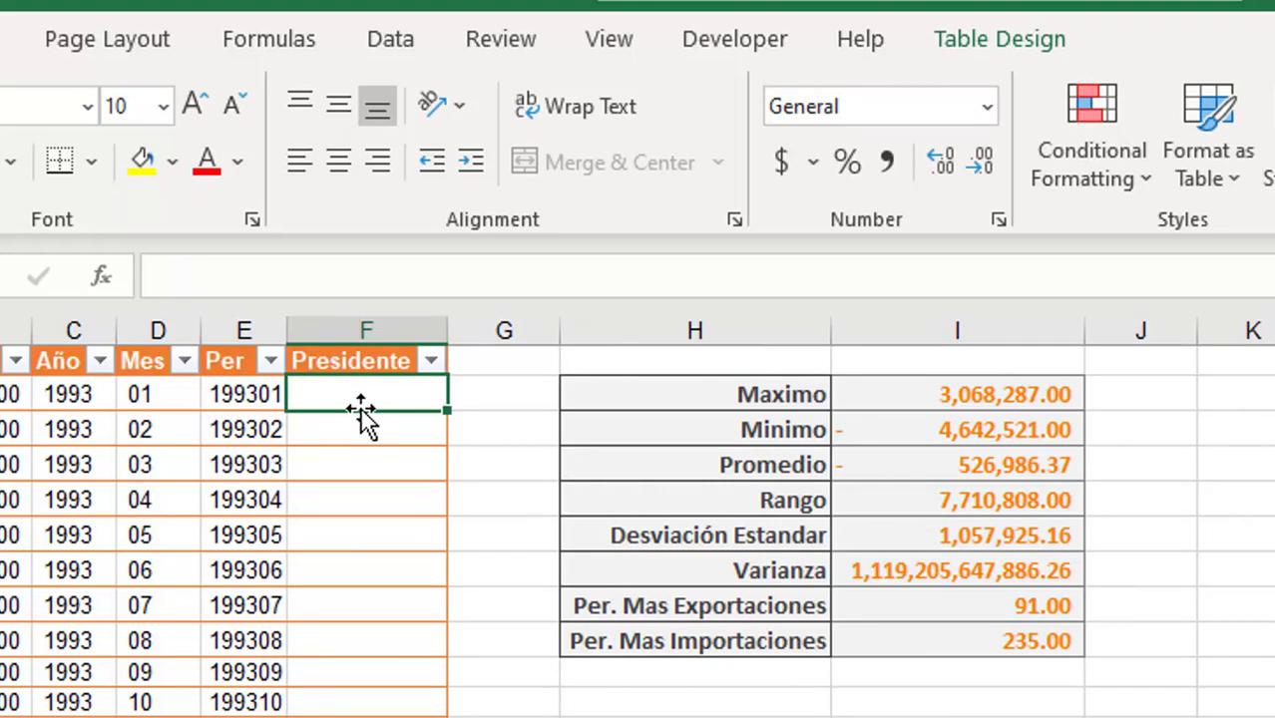
click(258, 399)
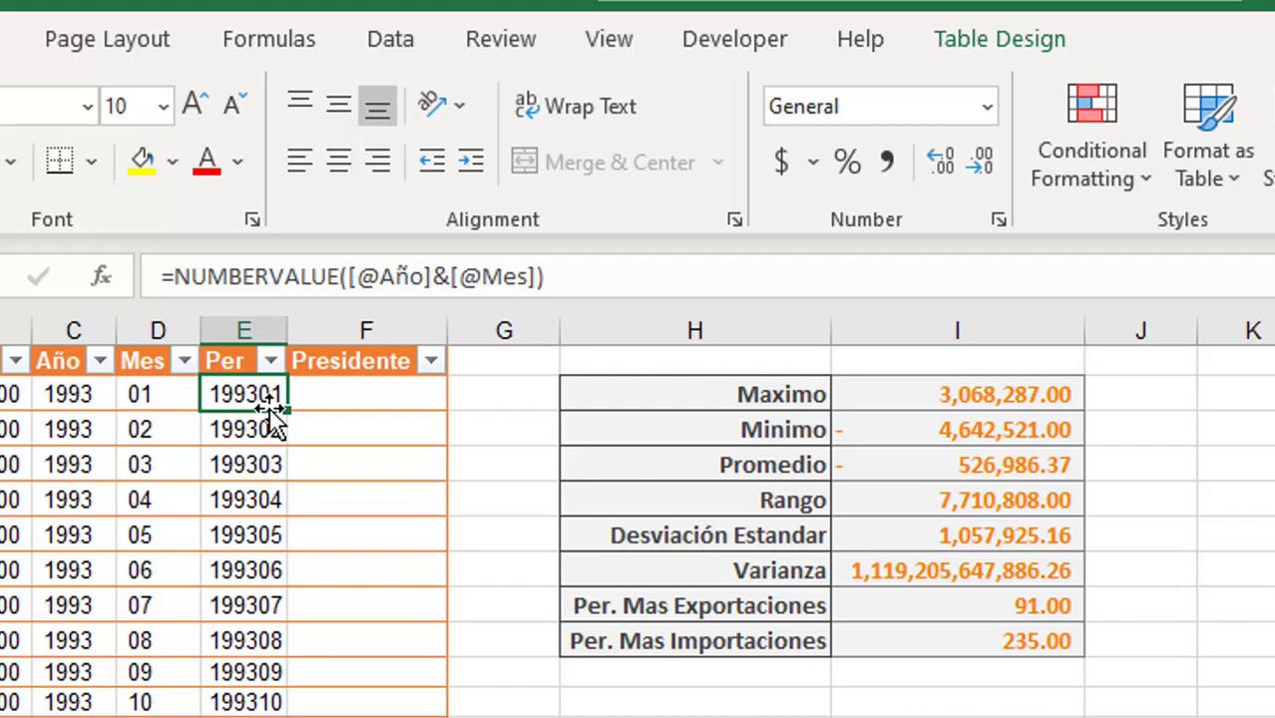
click(369, 392)
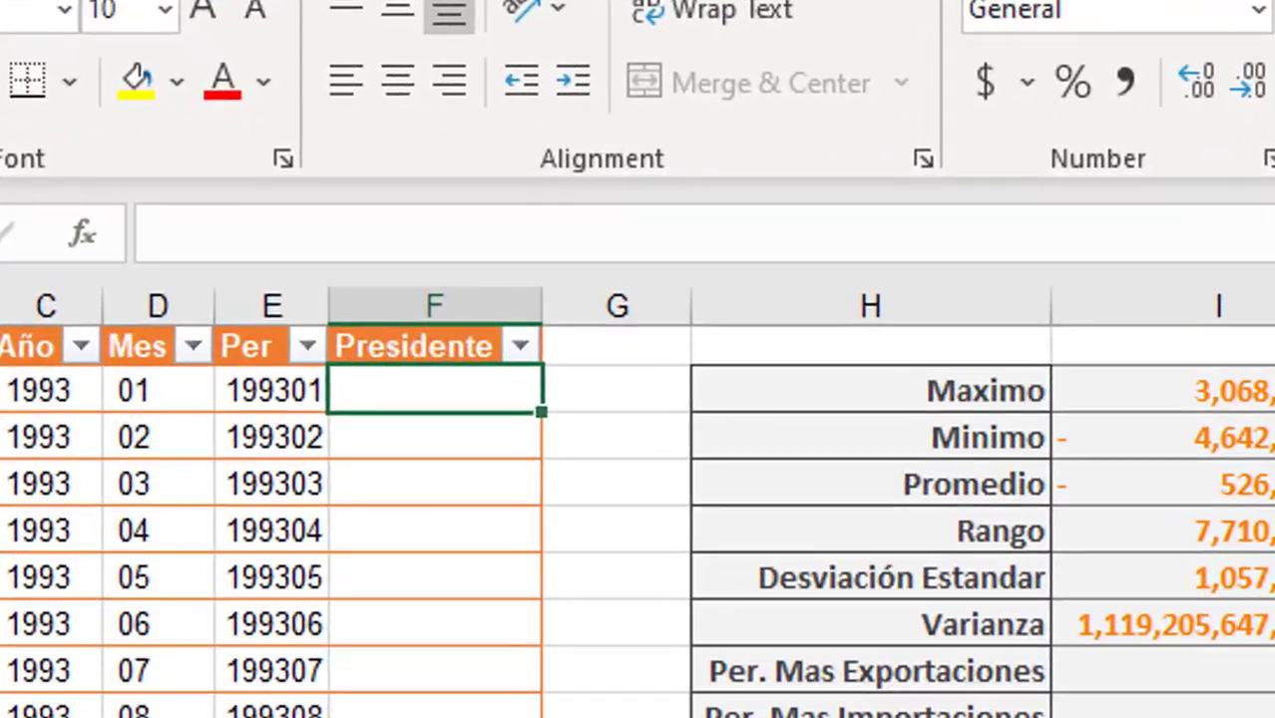
text(=)
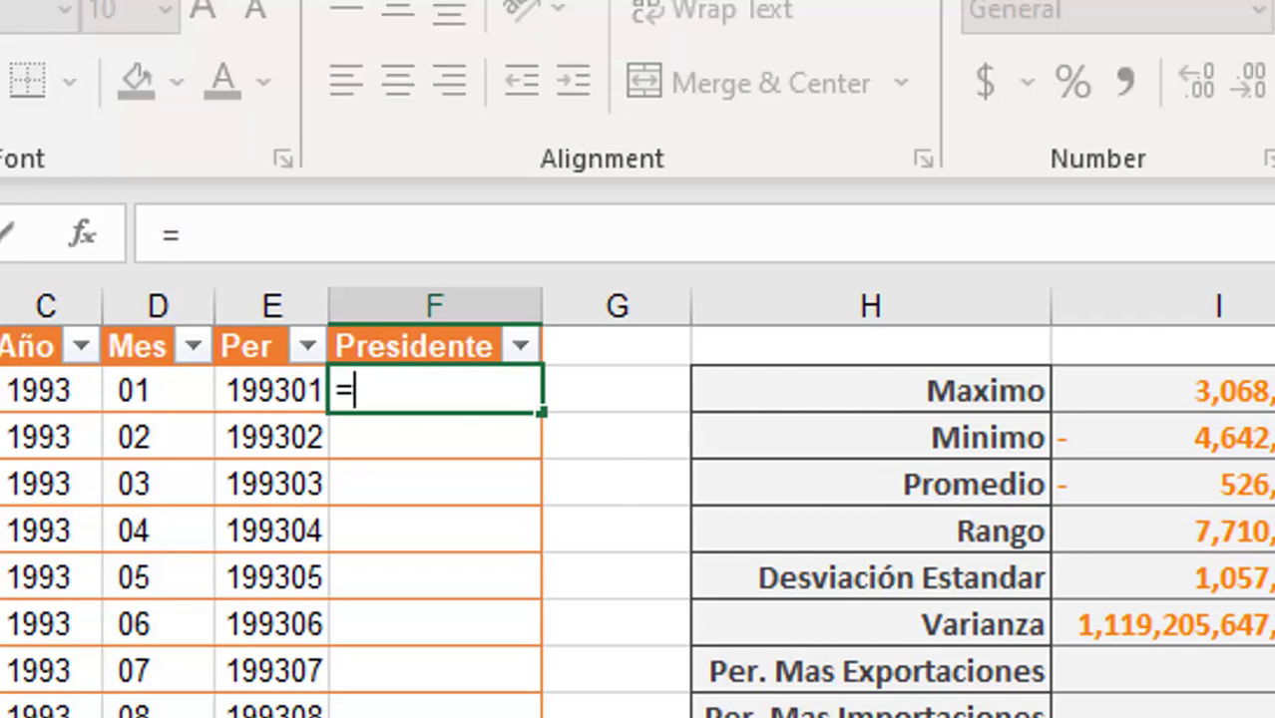
text(lo)
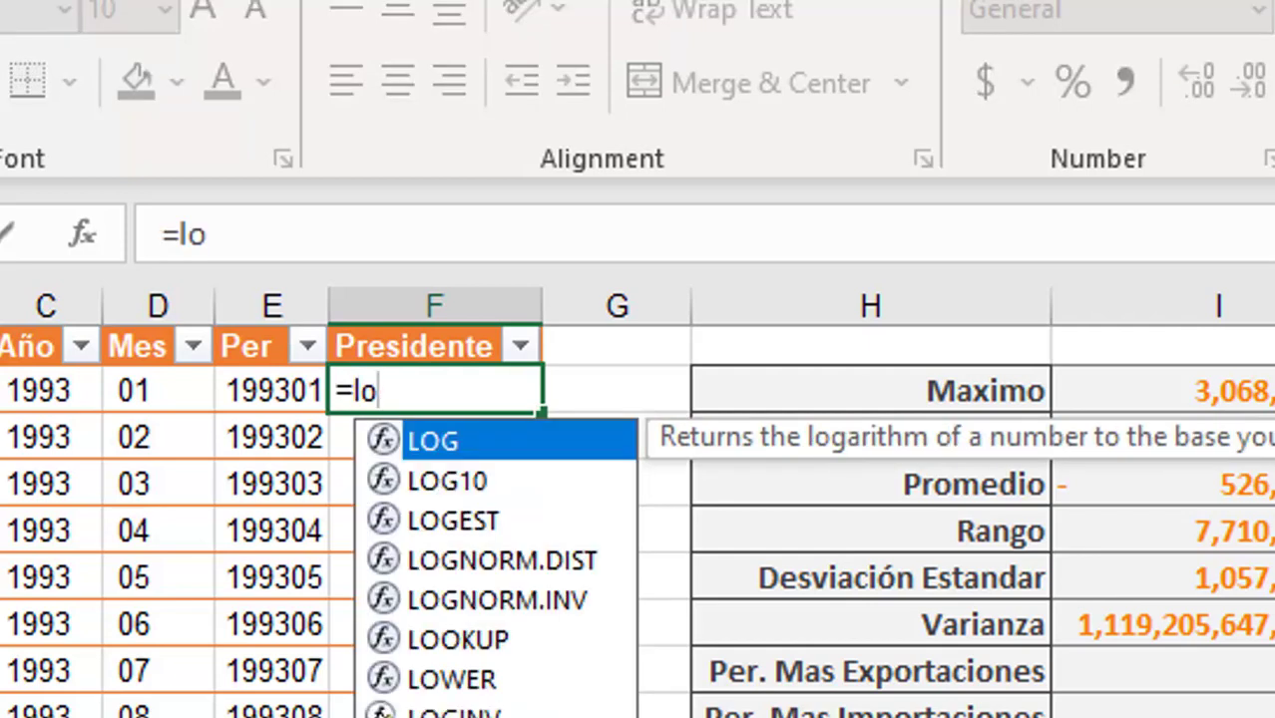
text(o)
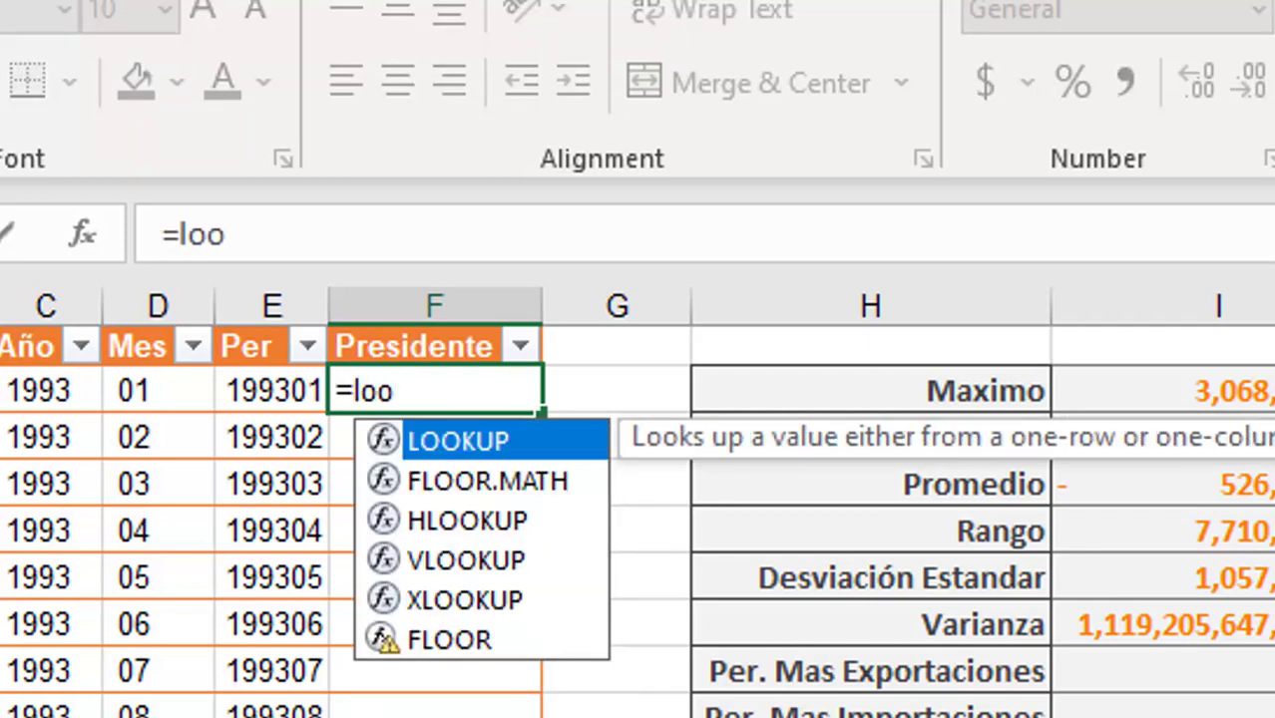
key(Down)
key(Down)
key(Down)
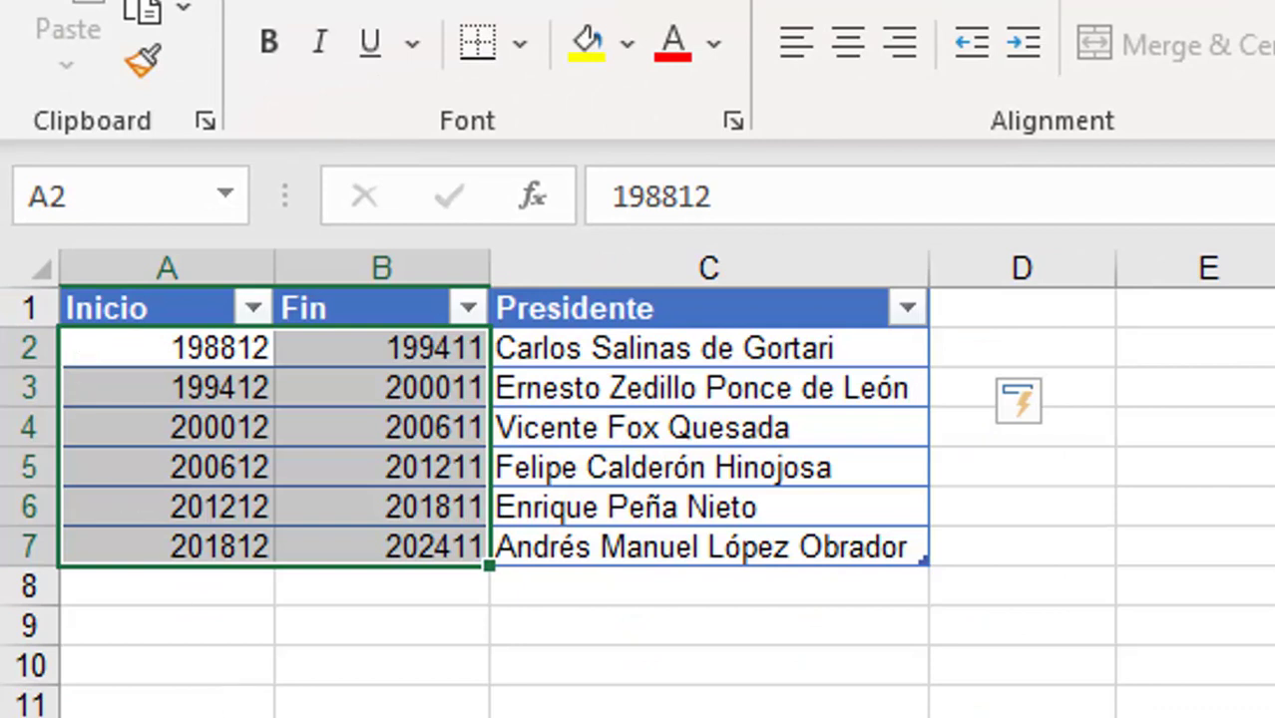
Examine the Inicio, Fin and Presidente data of the presidential periods table before returning to the Analisis table
click(167, 713)
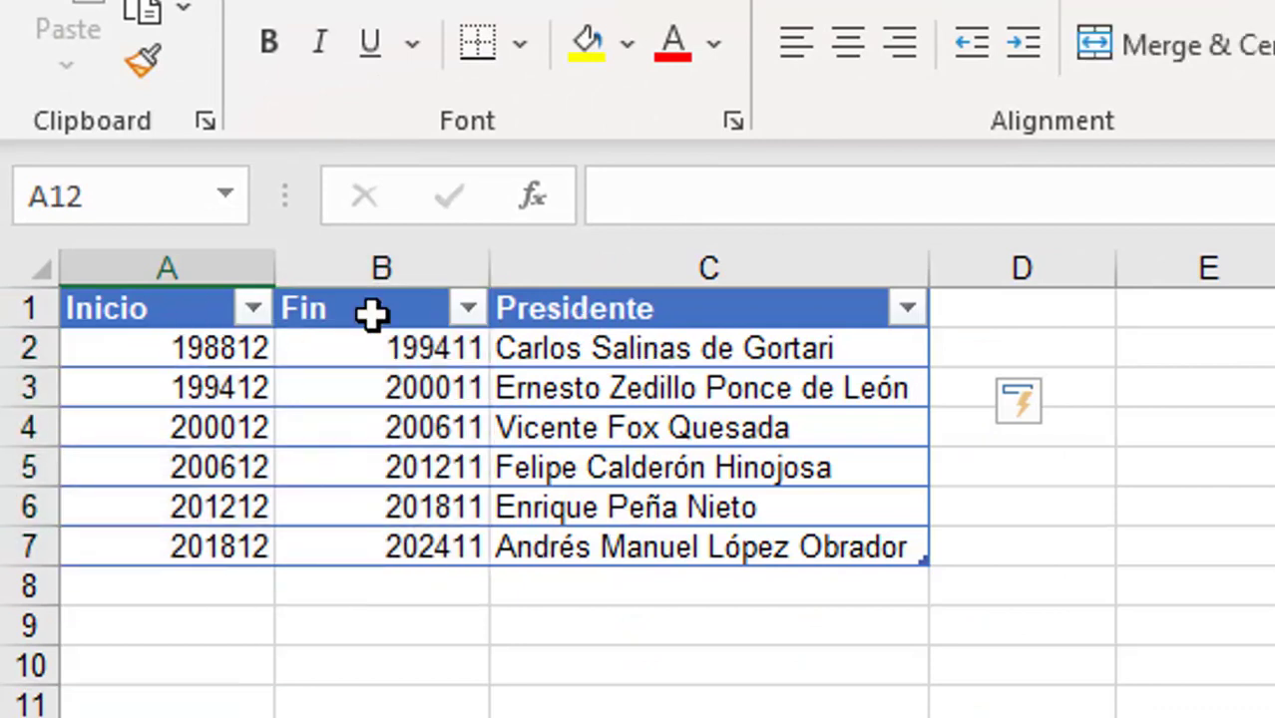
drag(213, 340, 672, 542)
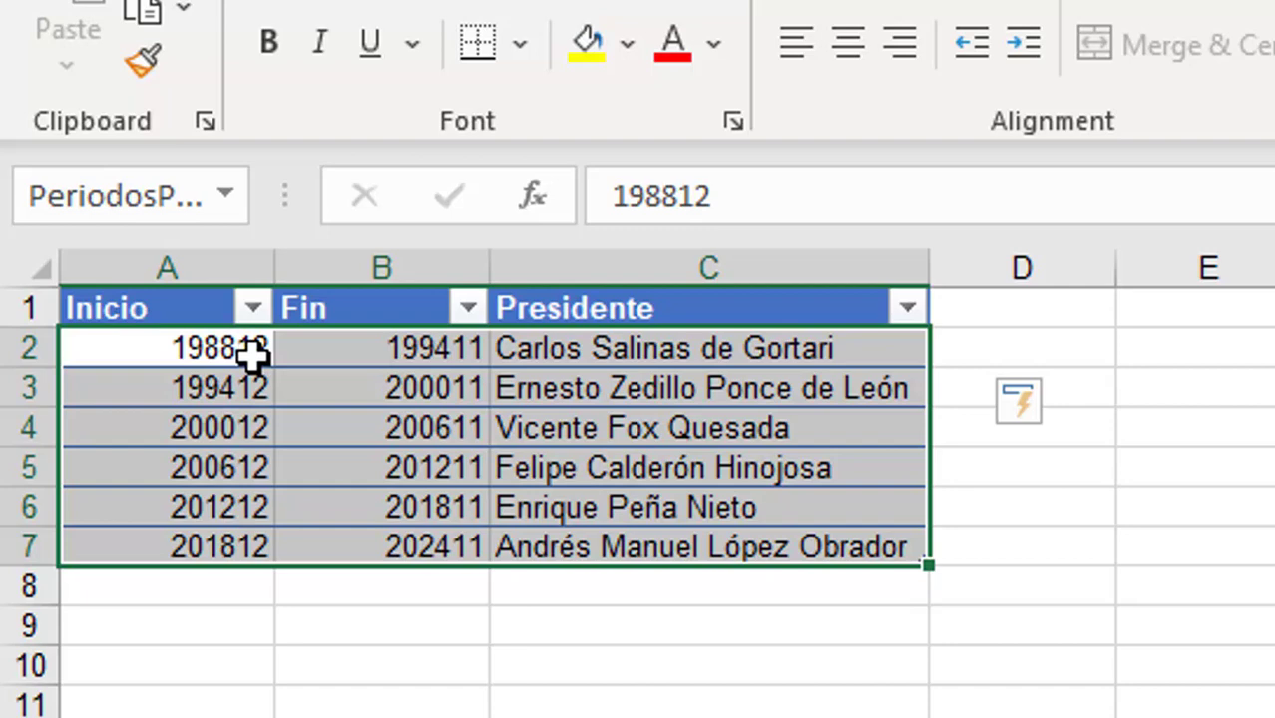
key(ctrl+Page_Up)
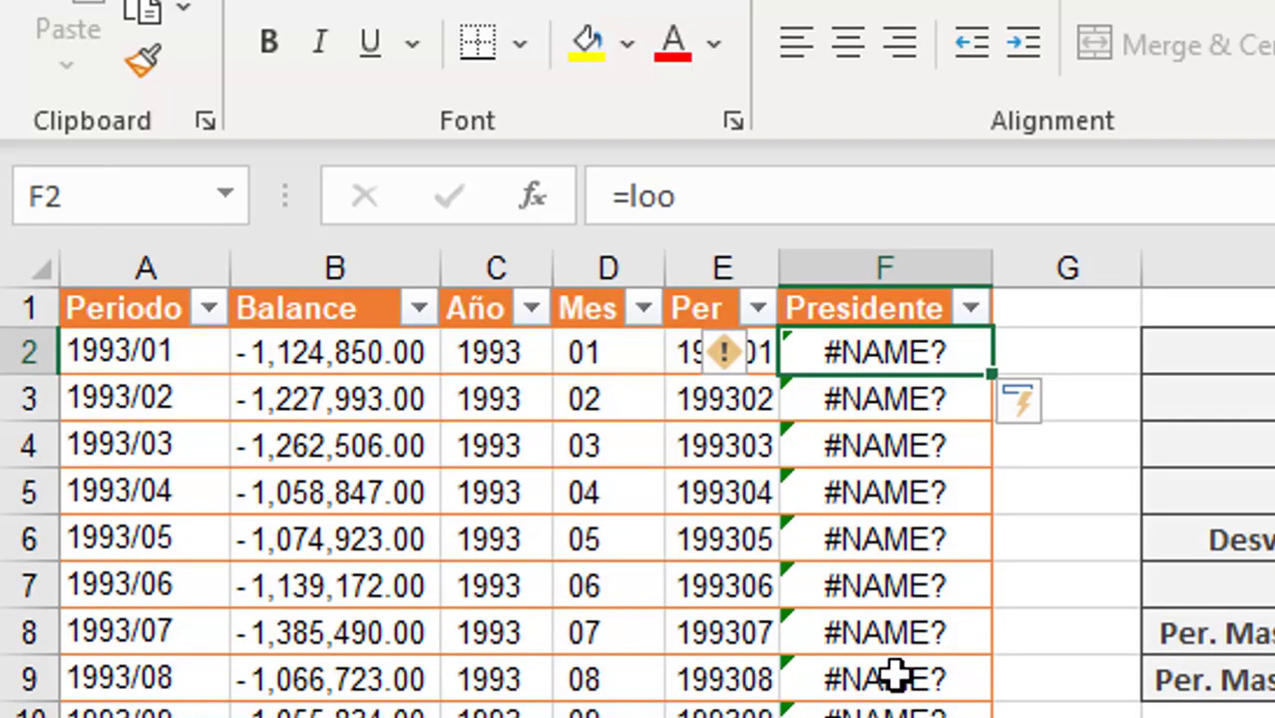
key(F2)
key(BackSpace)
key(BackSpace)
key(BackSpace)
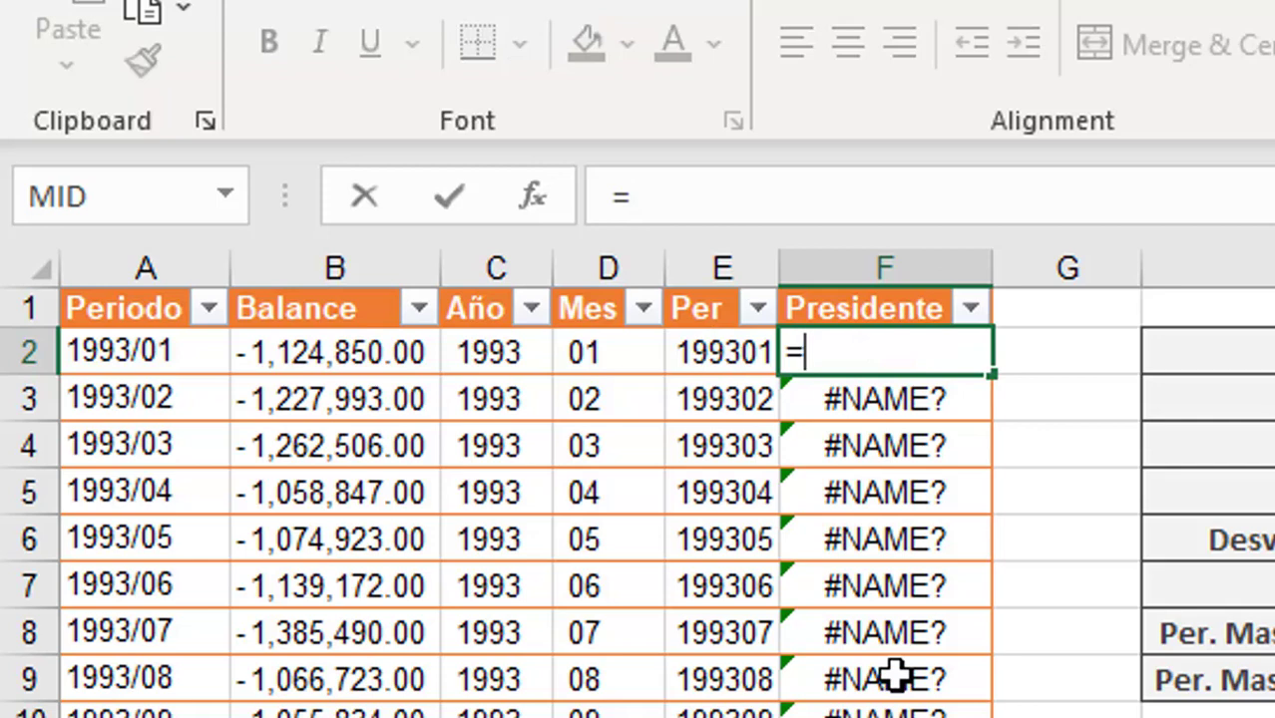
text(vlo)
key(Tab)
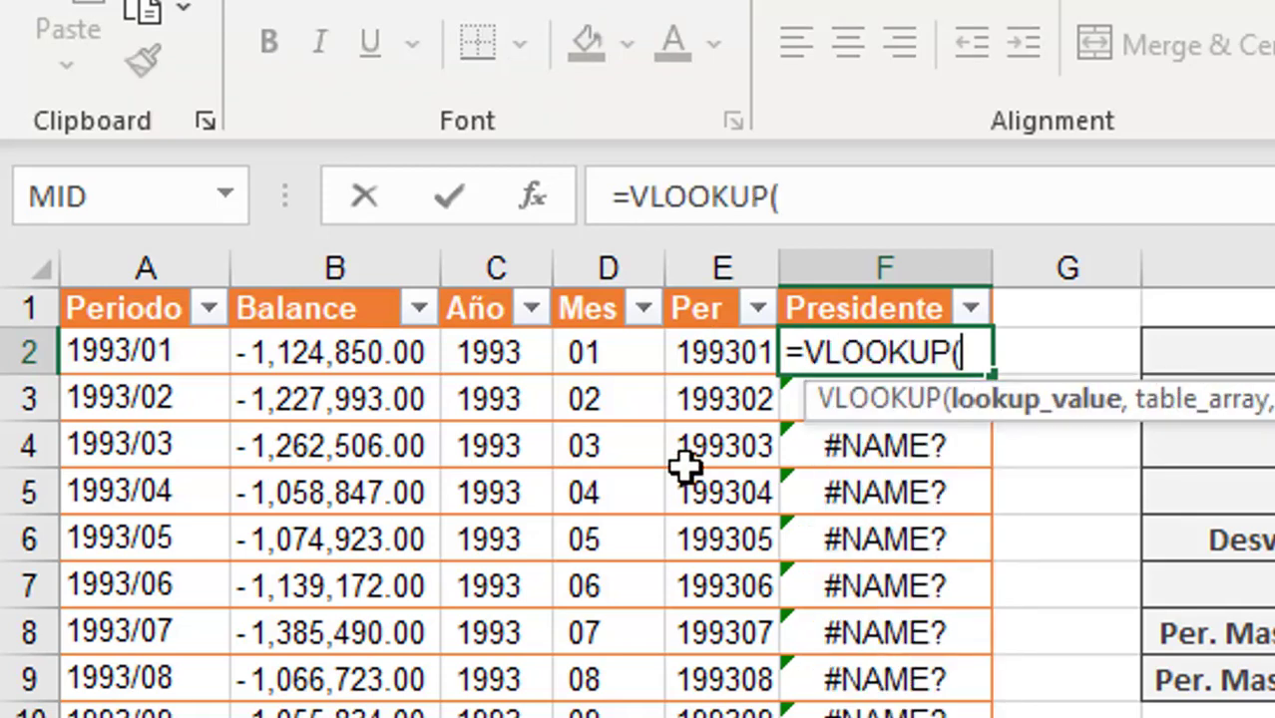
click(736, 364)
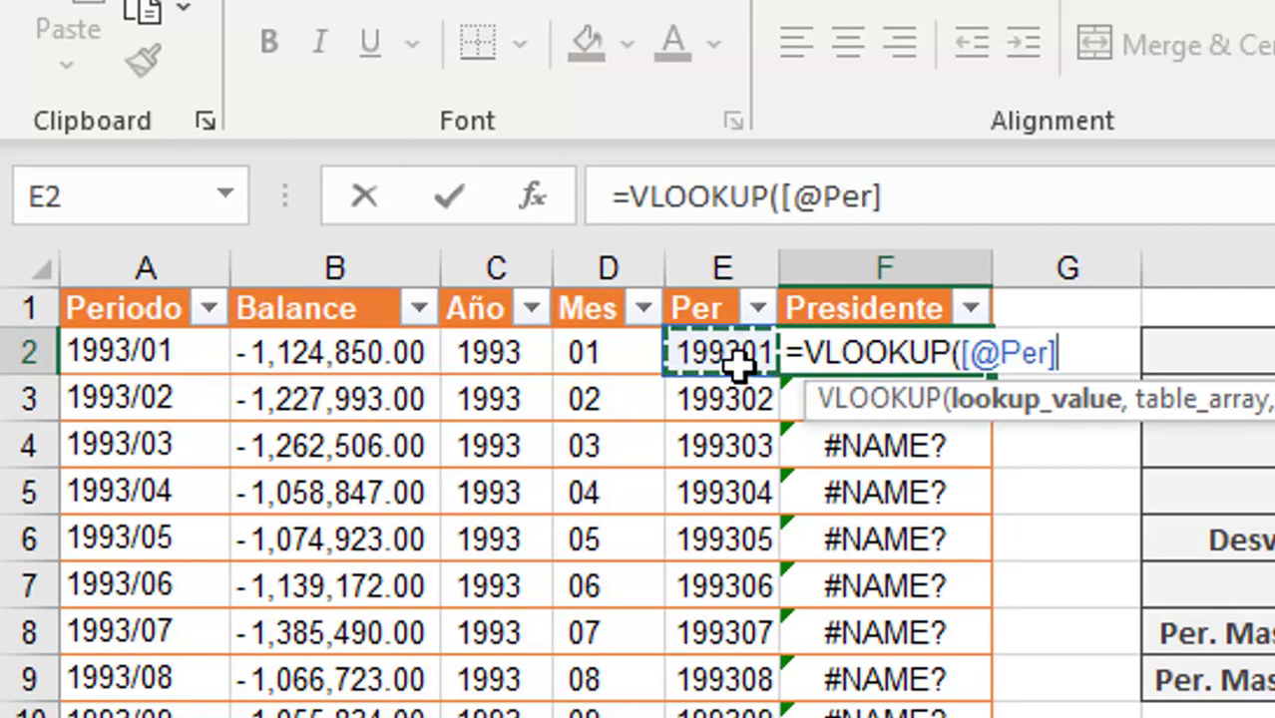
text(,,)
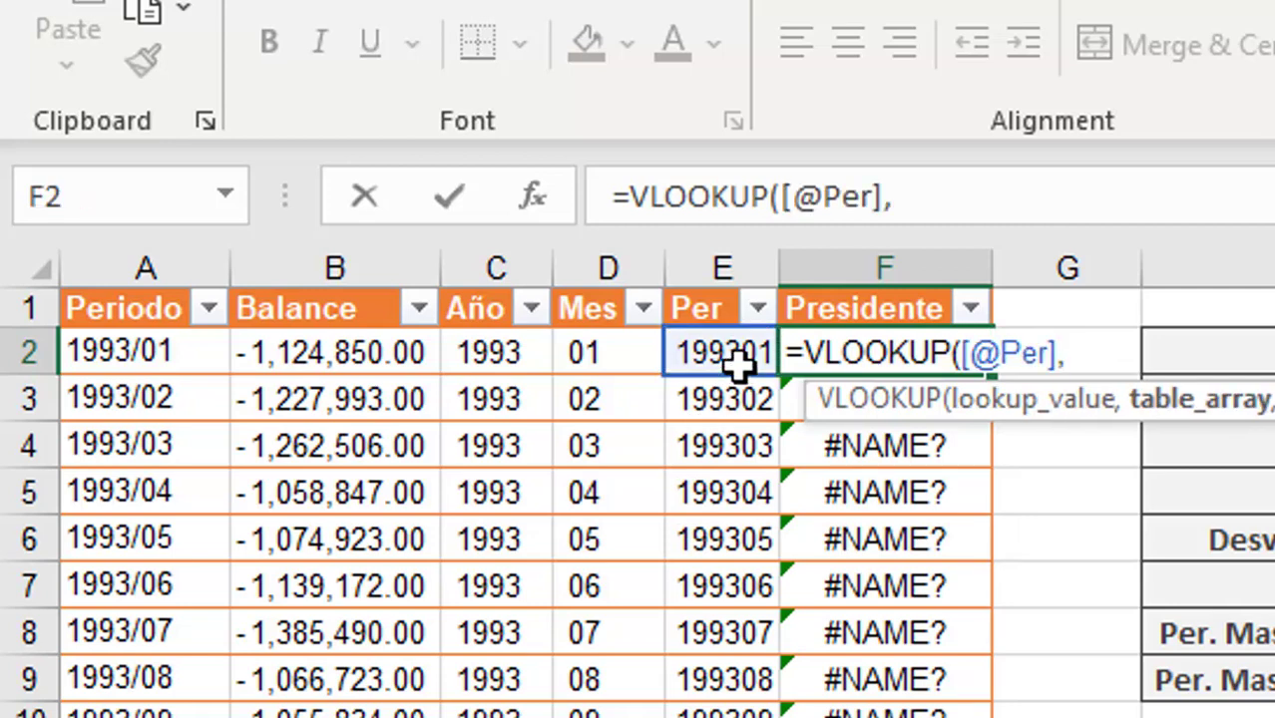
Set the VLOOKUP's table array to the PeriodosPresidenciales table by selecting all its data in A2:C7
key(ctrl+Page_Down)
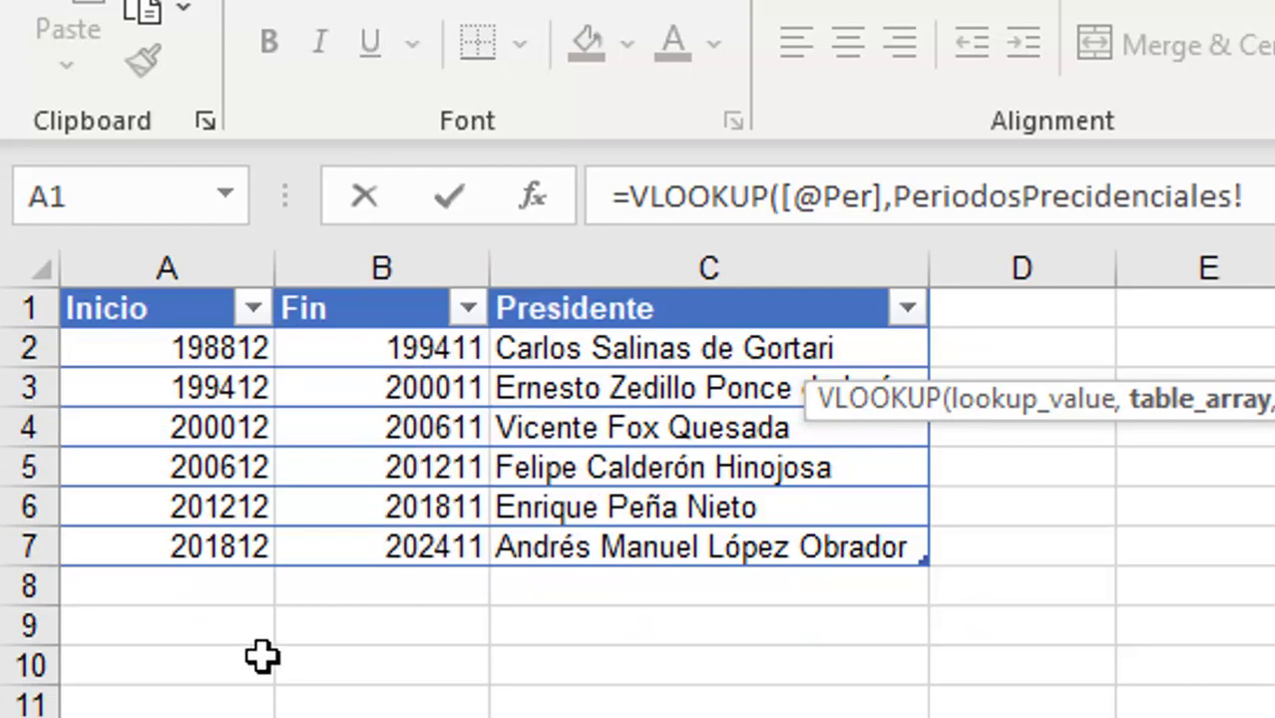
click(184, 357)
drag(185, 357, 654, 539)
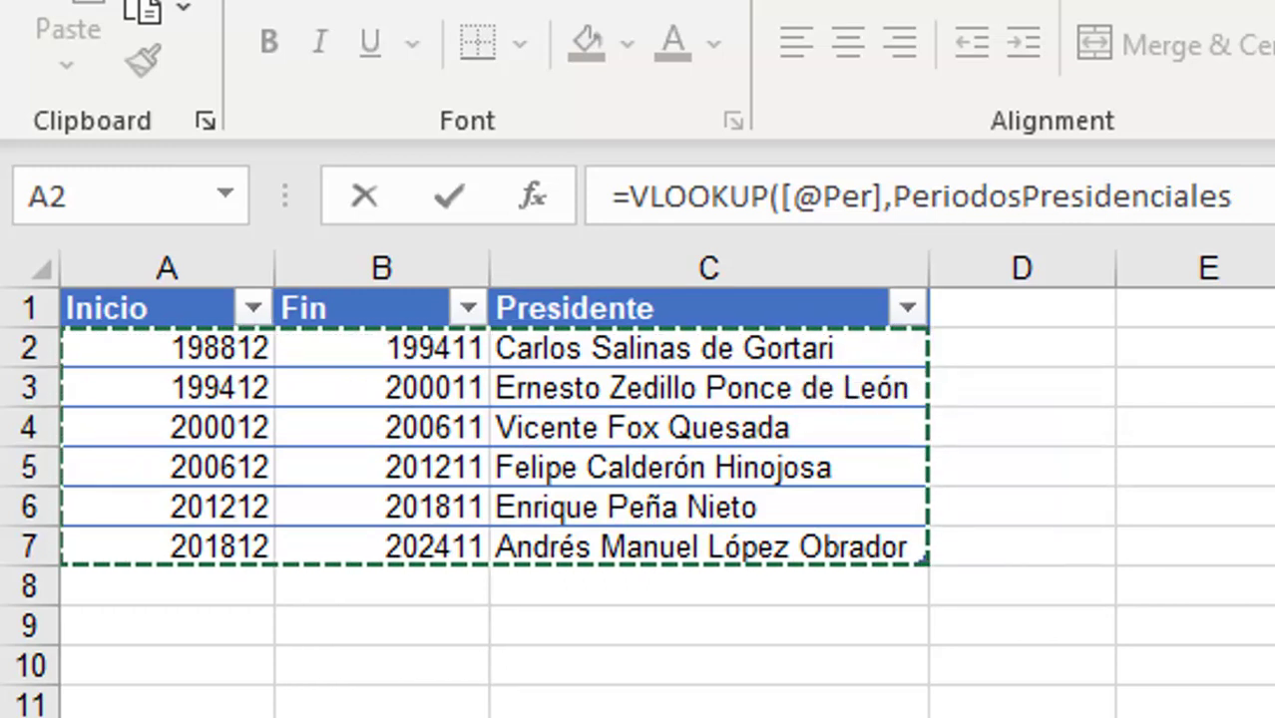
click(1233, 197)
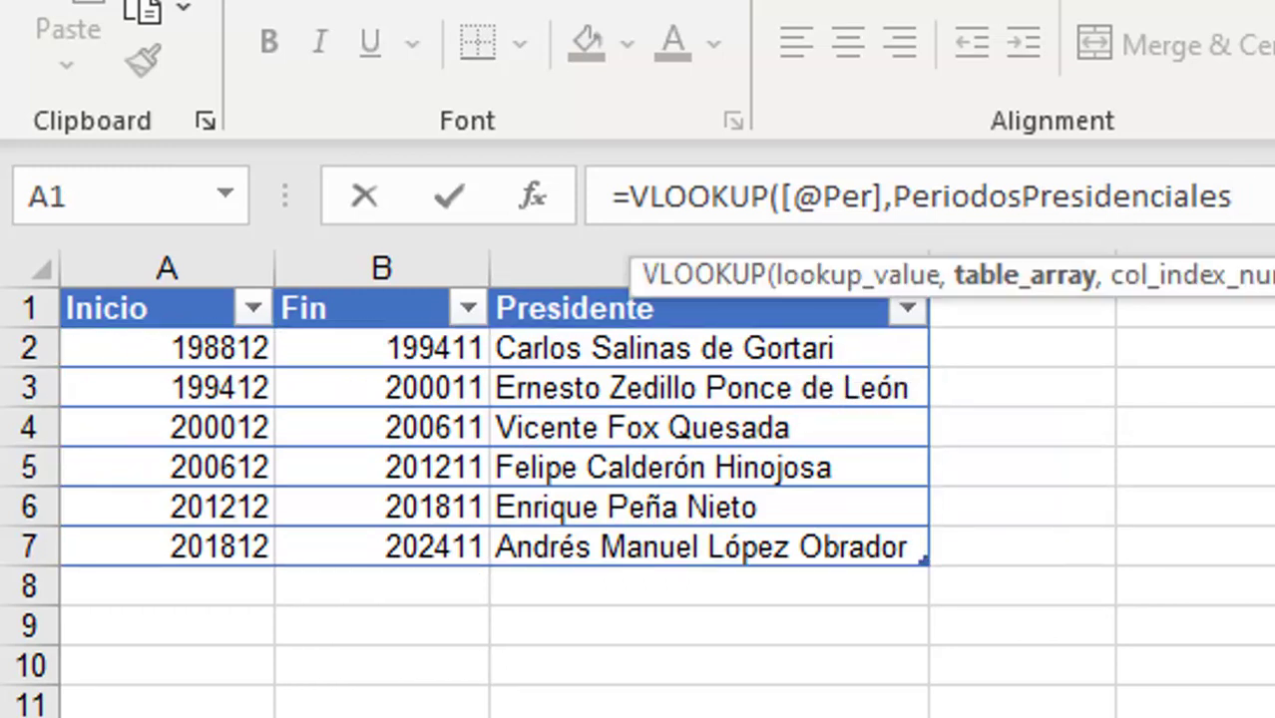
text(,)
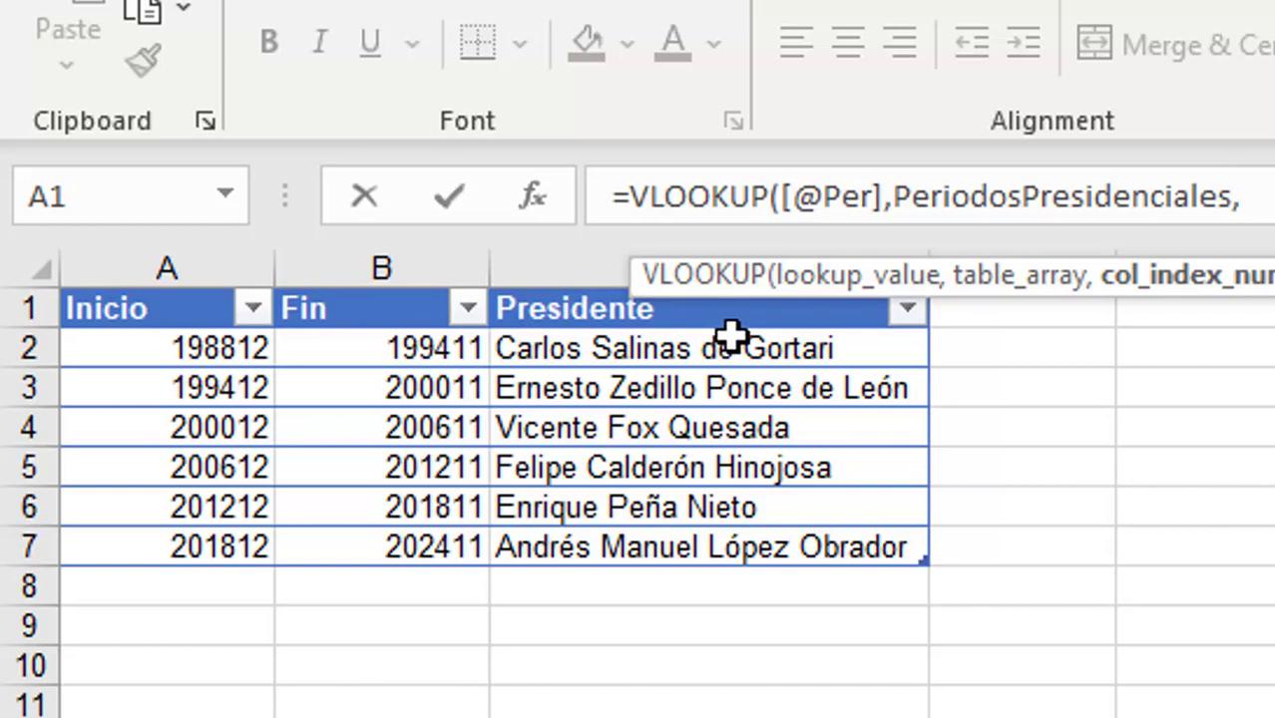
Finish the VLOOKUP with column index 3 and approximate match TRUE, and fit the Presidente column width to its contents
text(3,)
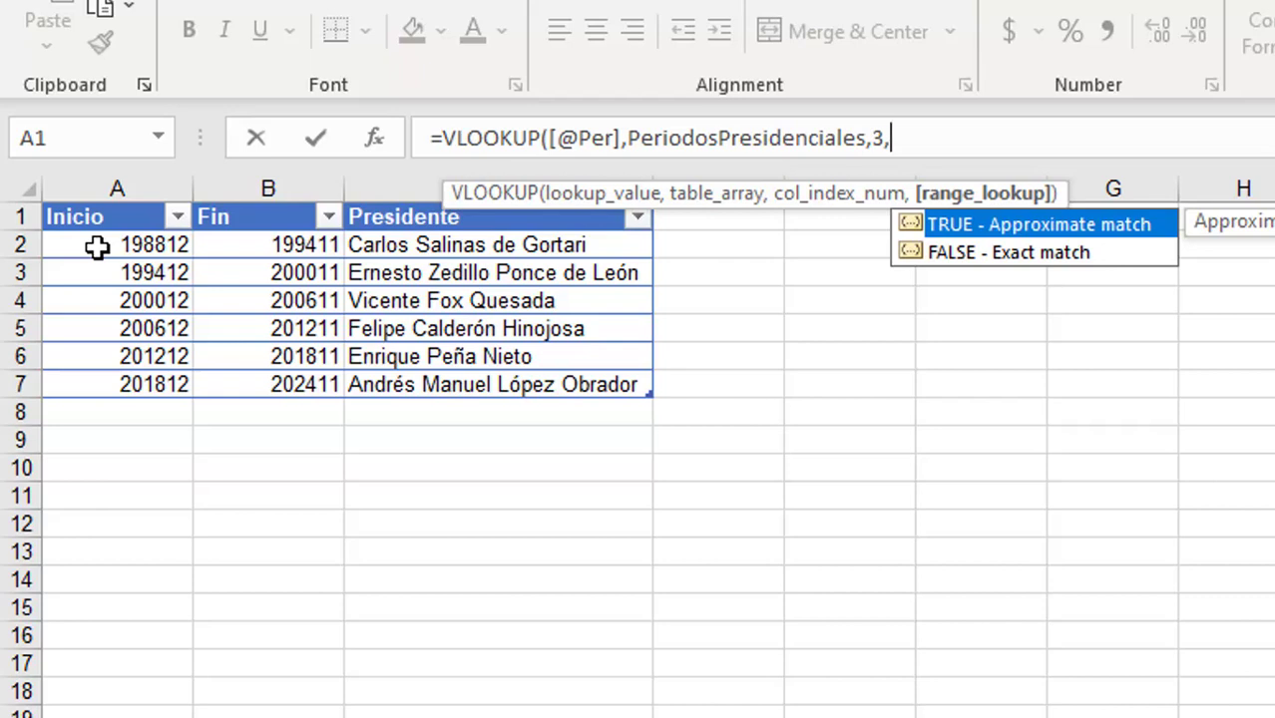
double_click(960, 228)
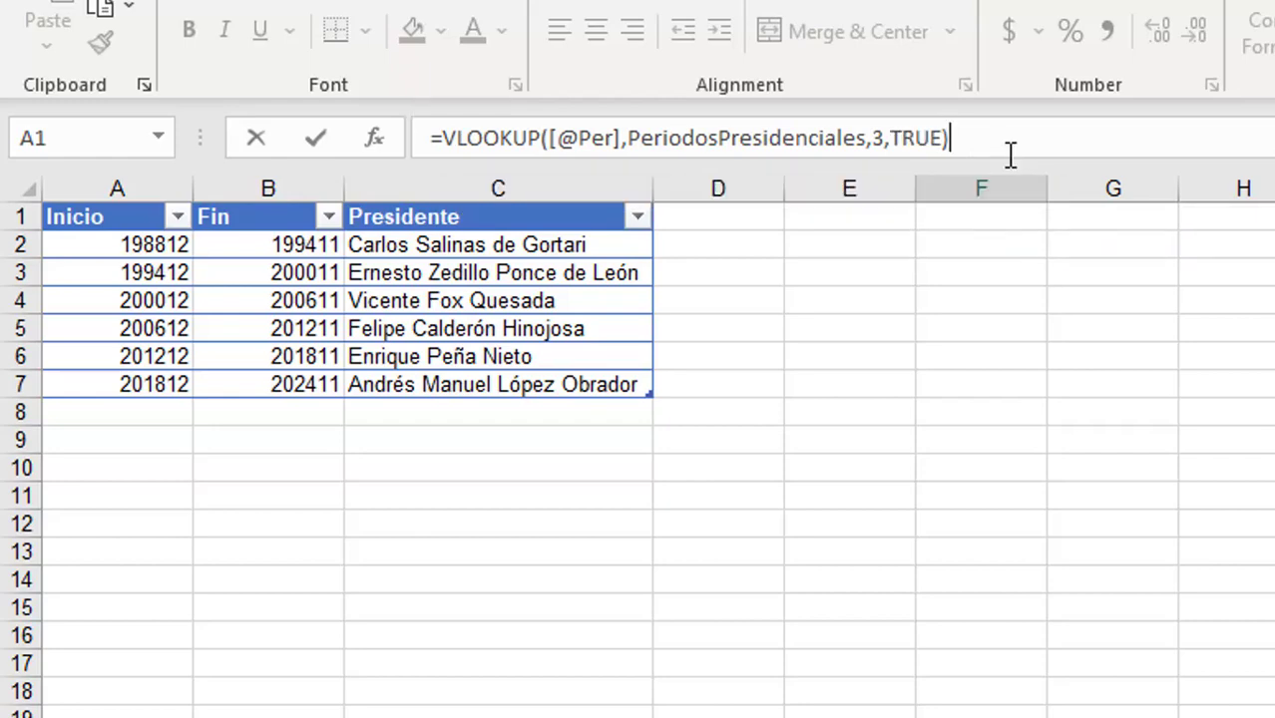
key(Return)
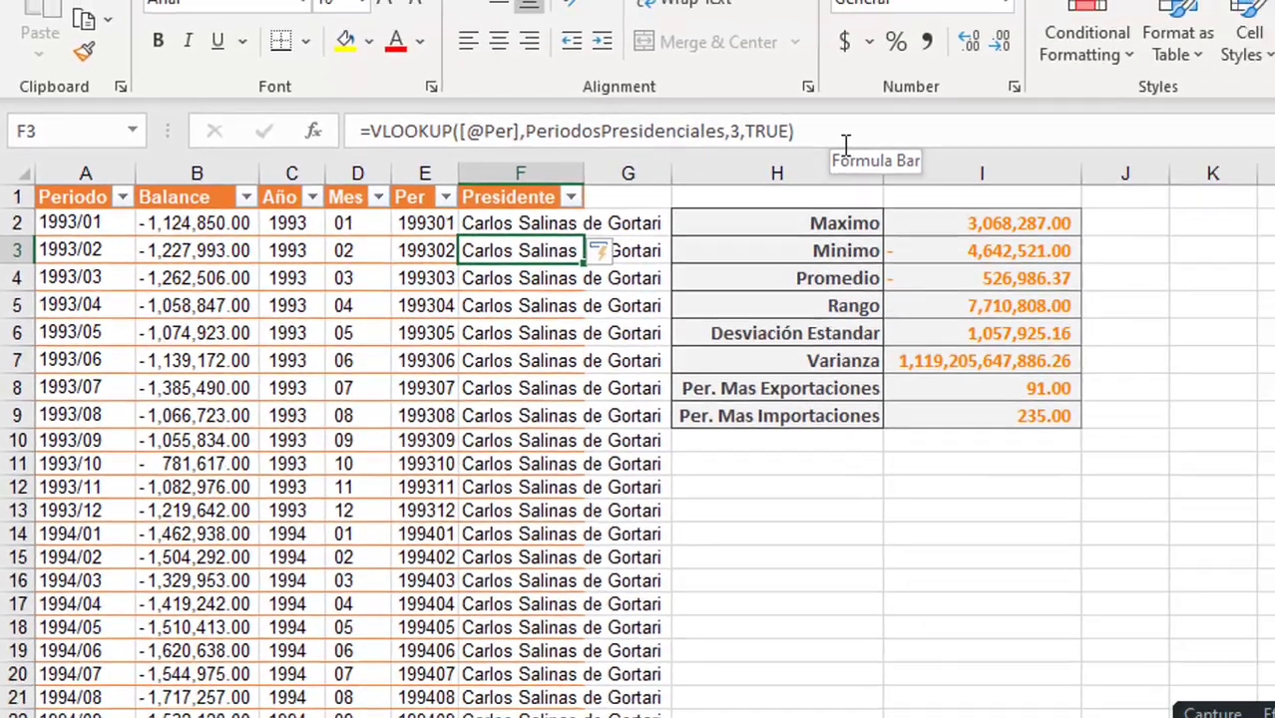
drag(587, 169, 587, 170)
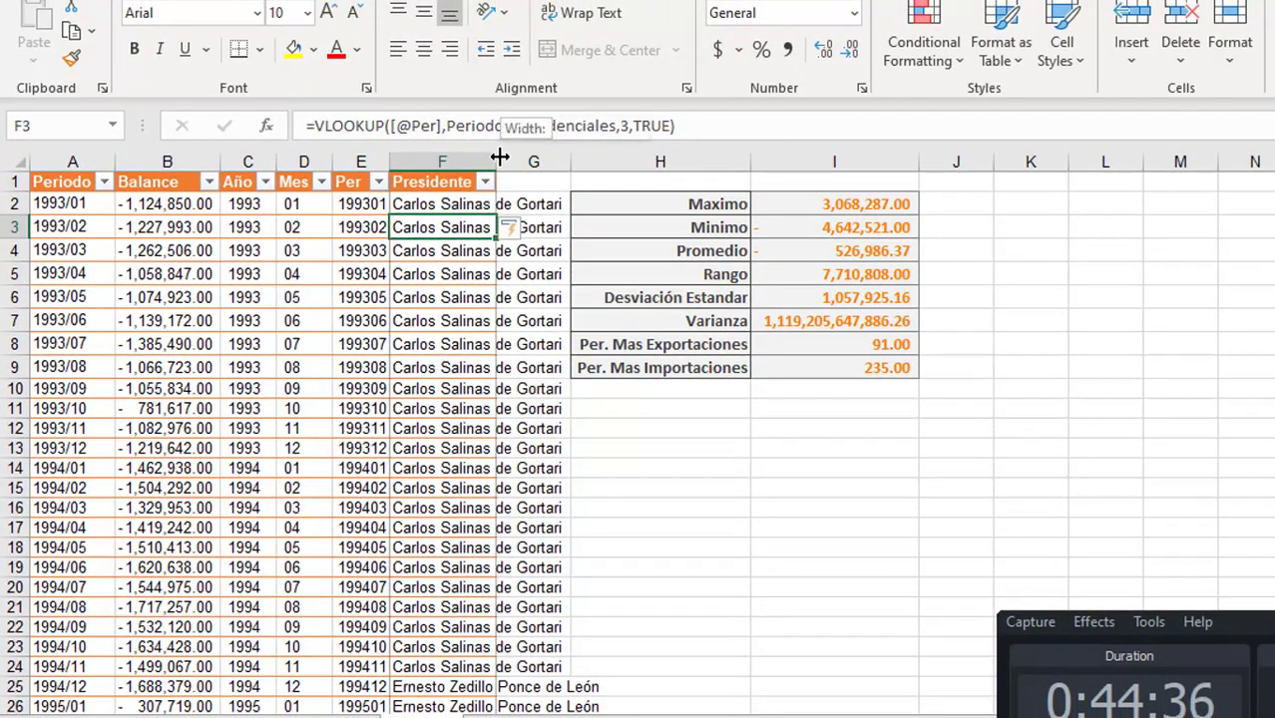
double_click(499, 158)
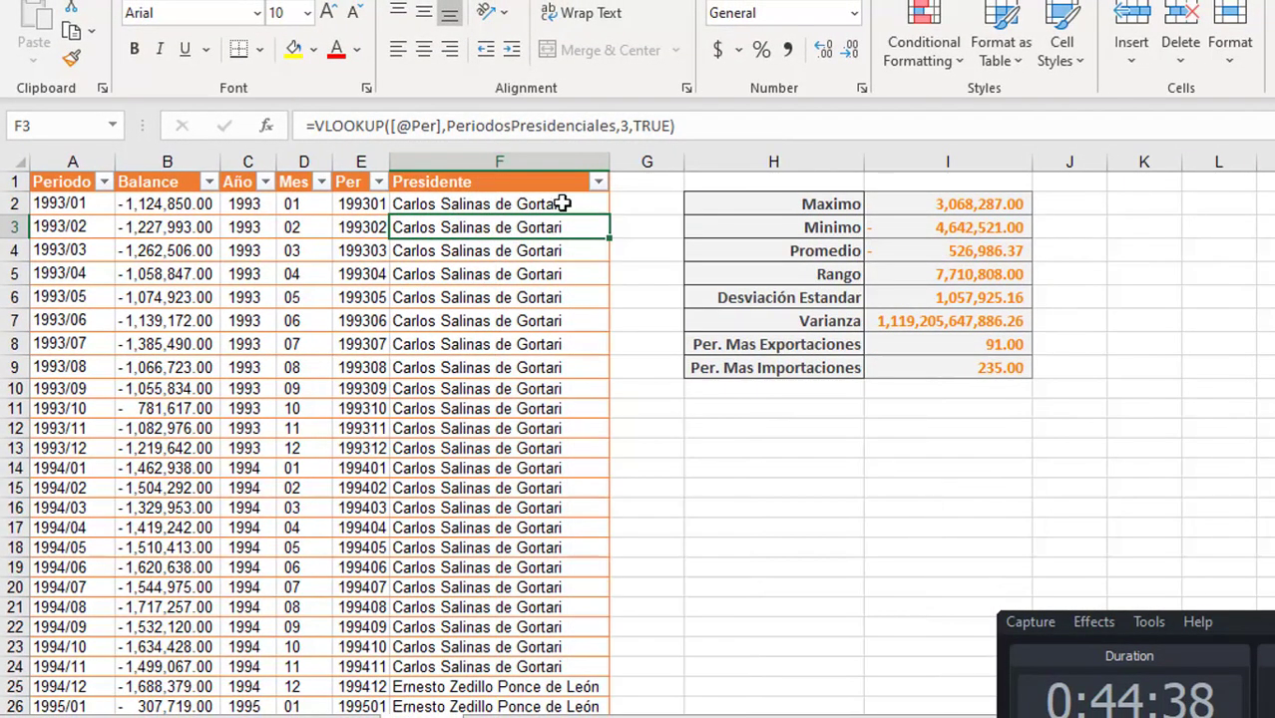
Check the presidents assigned to each period along the Presidente column, from the first row to the last
click(469, 204)
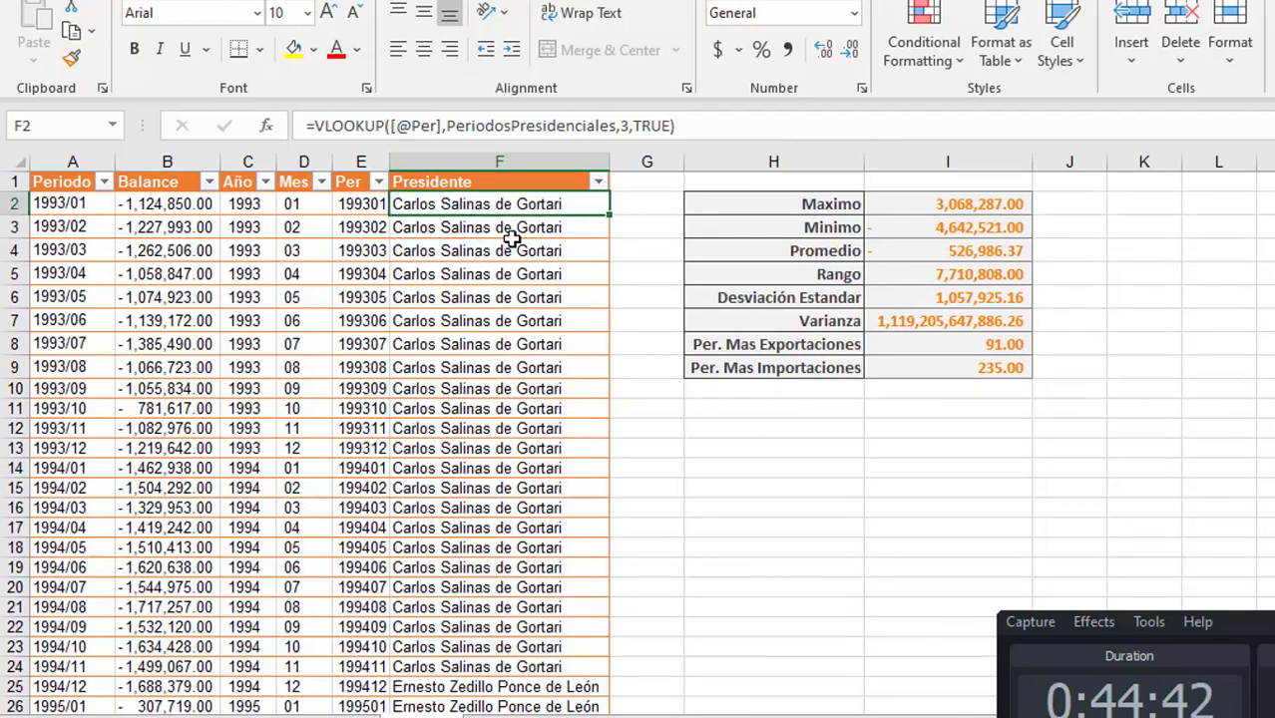
click(498, 689)
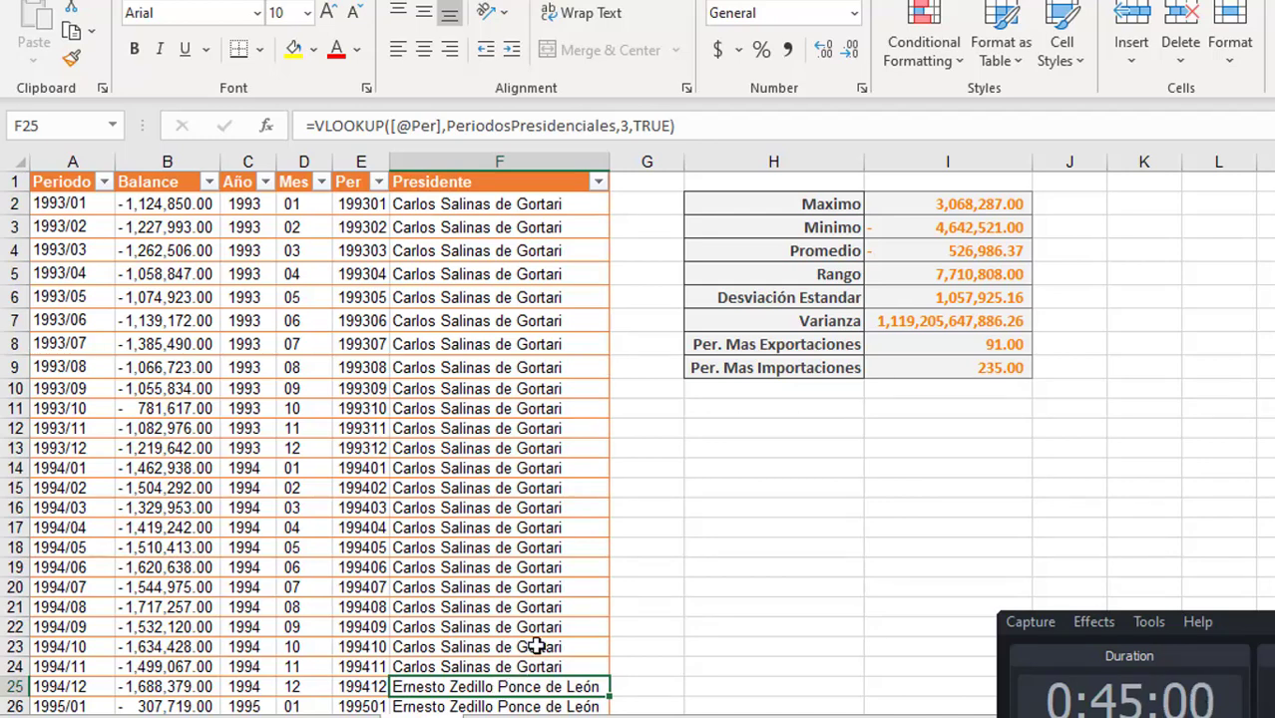
scroll(537, 646, down, 14)
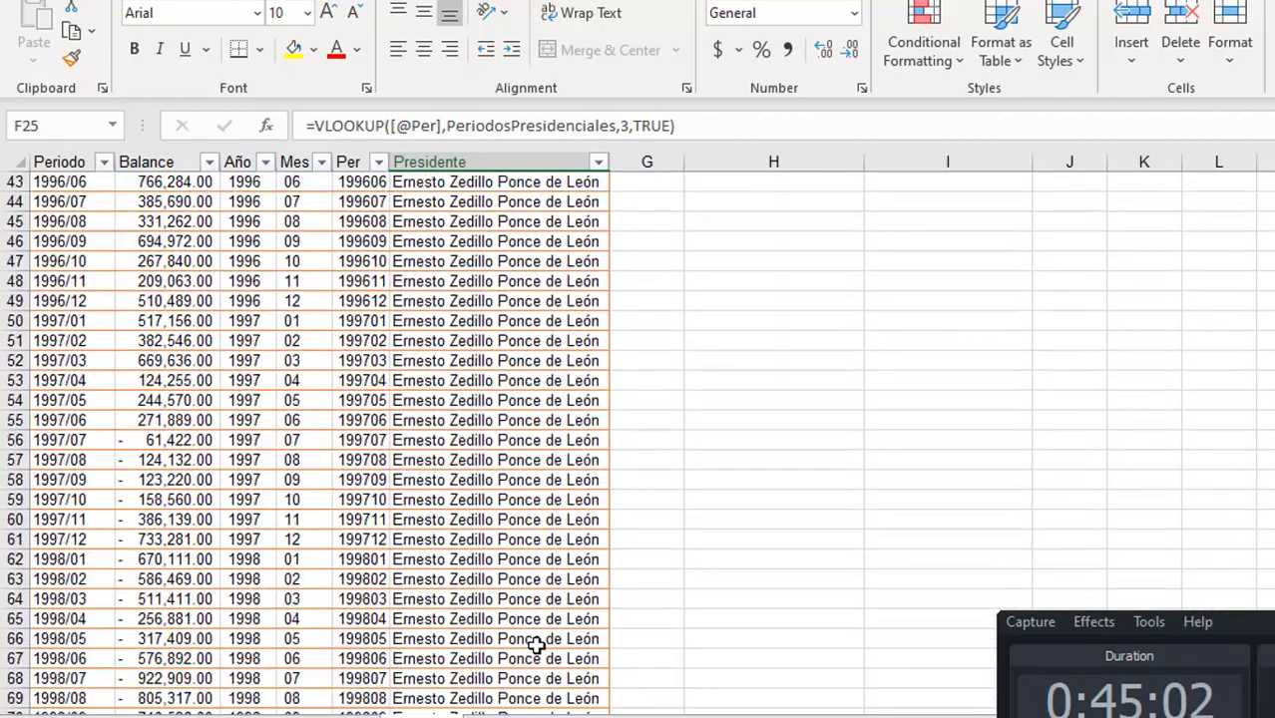
scroll(537, 647, down, 13)
click(456, 514)
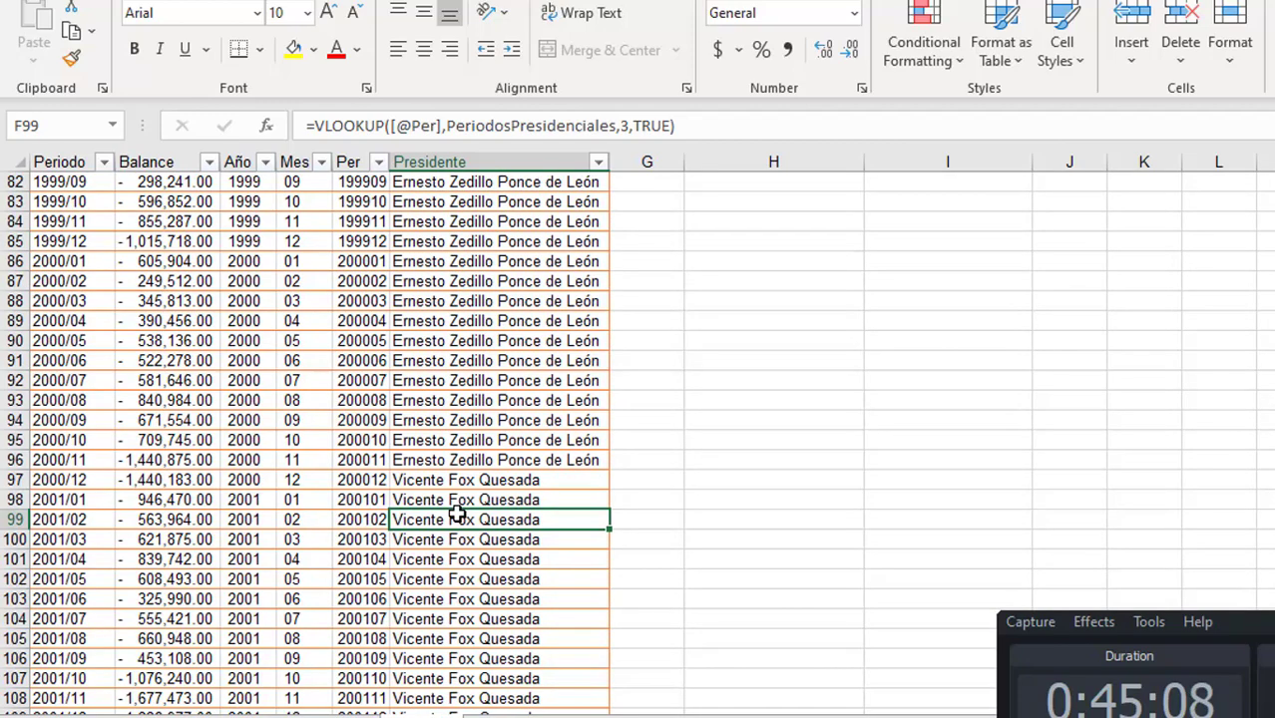
scroll(456, 515, down, 6)
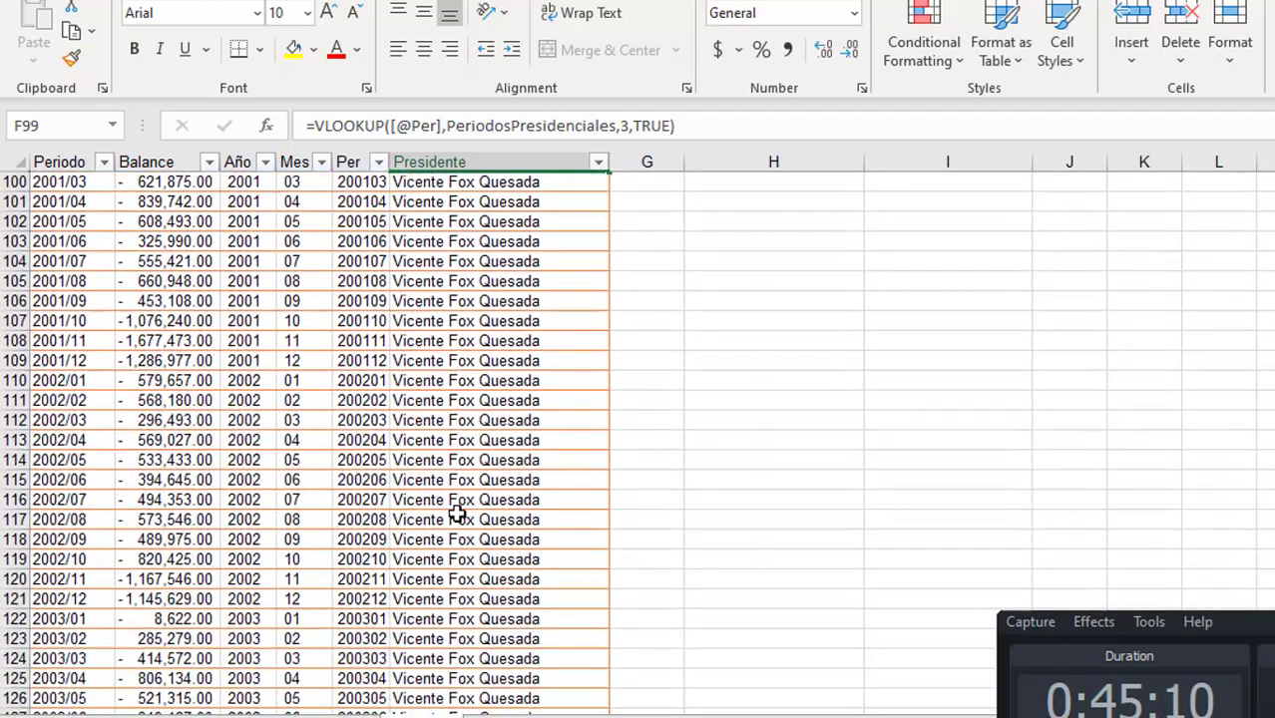
scroll(456, 515, down, 13)
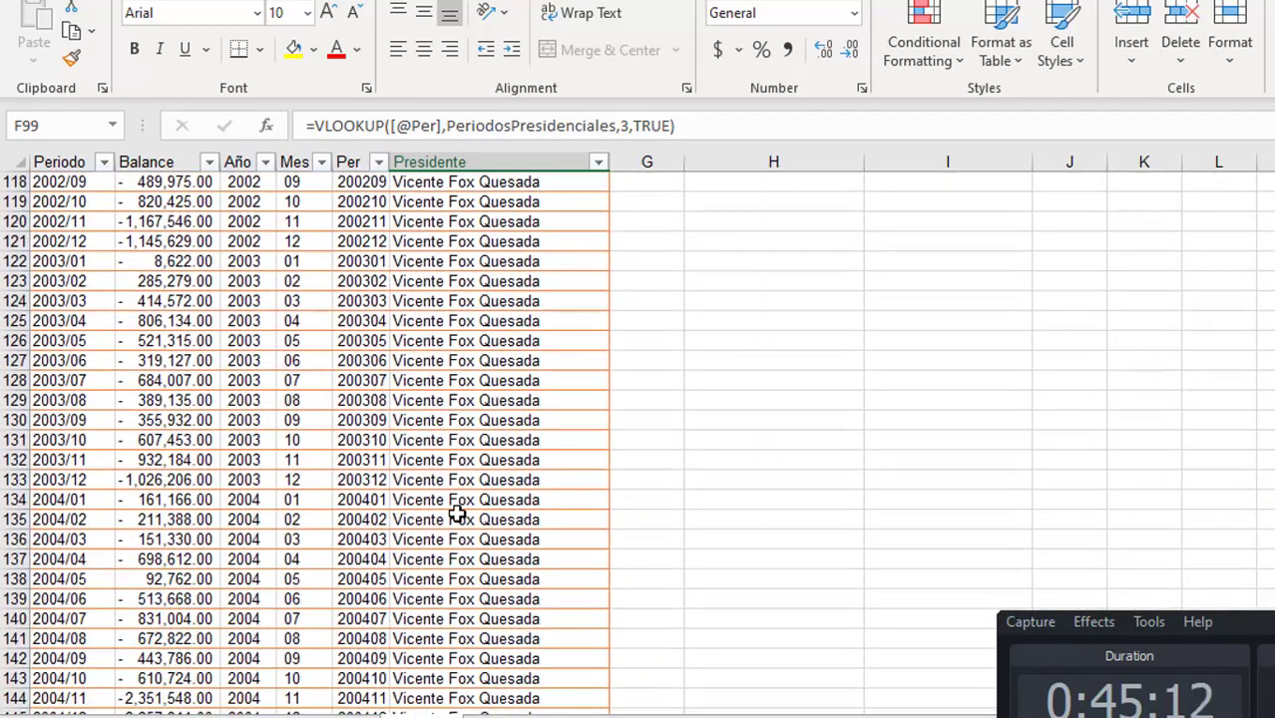
scroll(456, 515, down, 13)
click(456, 515)
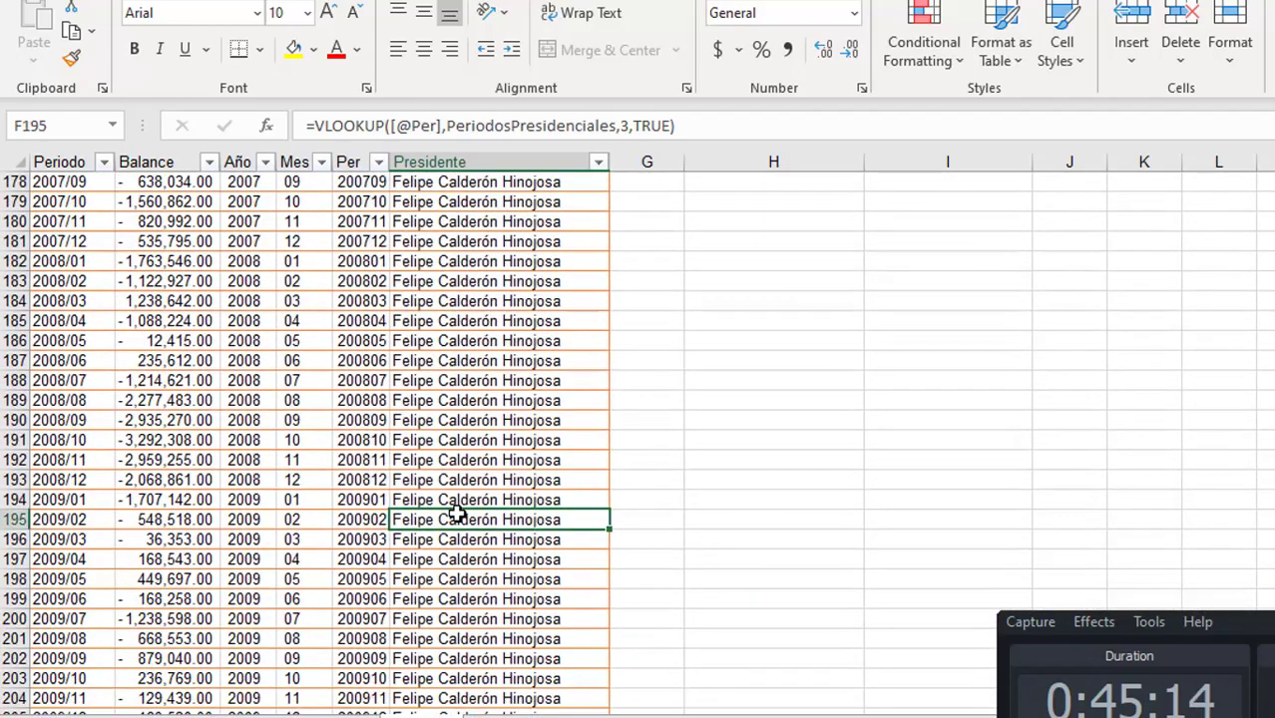
key(ctrl+Down)
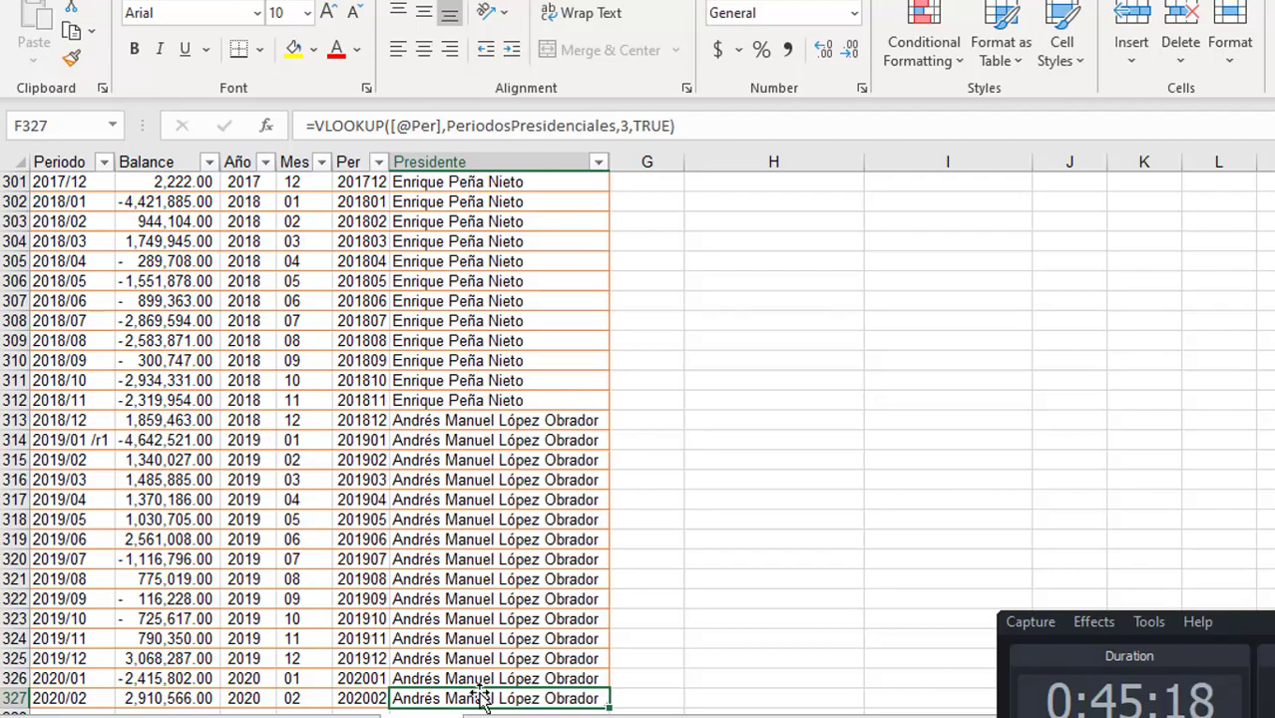
Start a DCOUNT formula in H12 with the whole Balance table including its headers, Balance[#All], as the database
key(ctrl+Home)
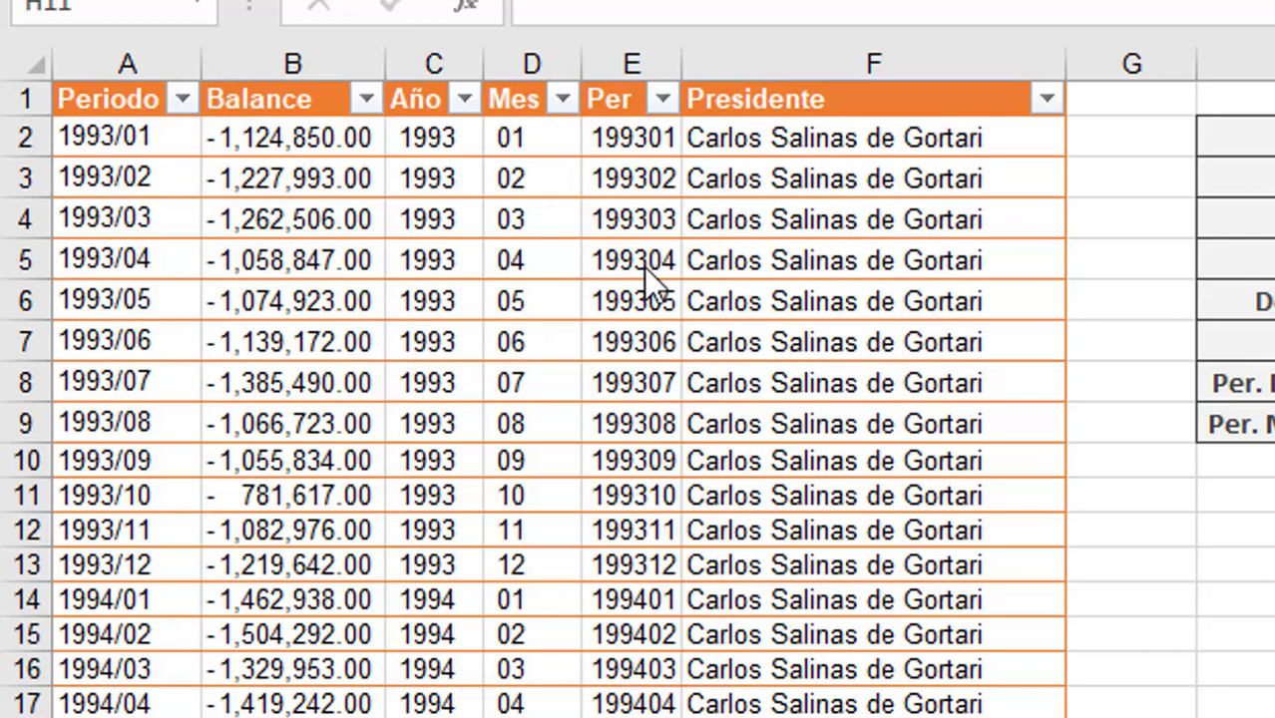
click(1274, 576)
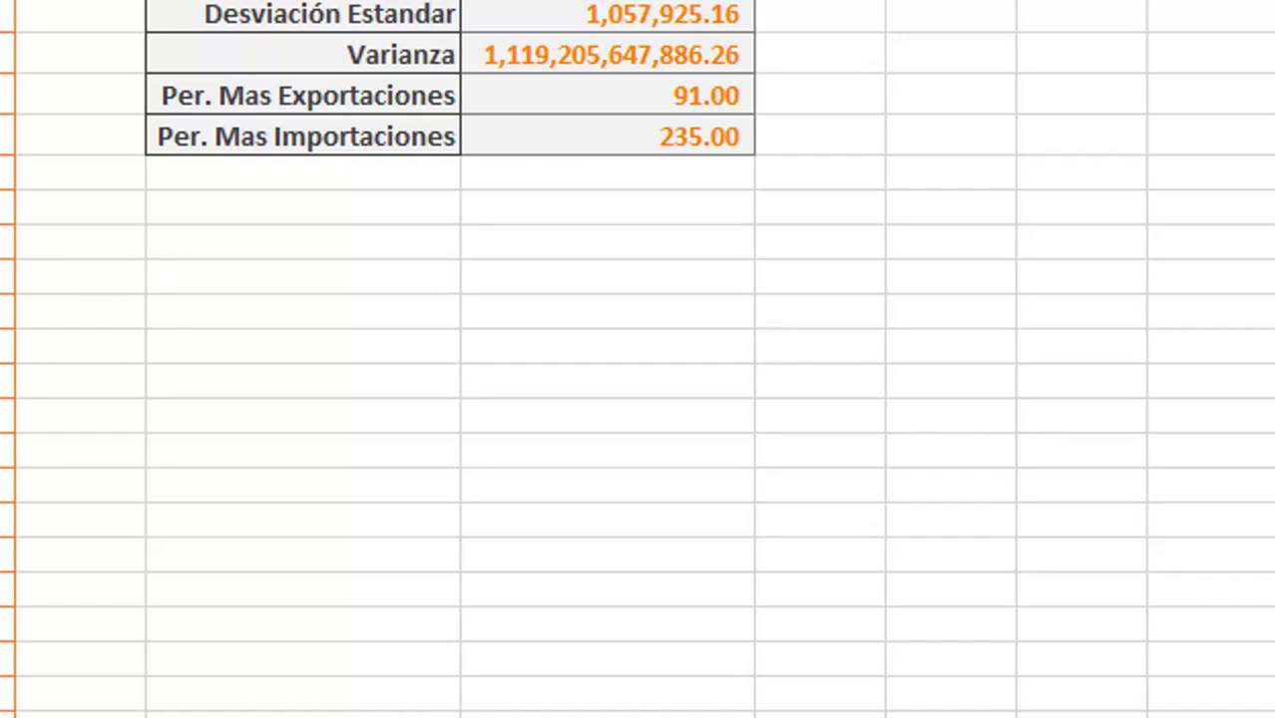
click(347, 253)
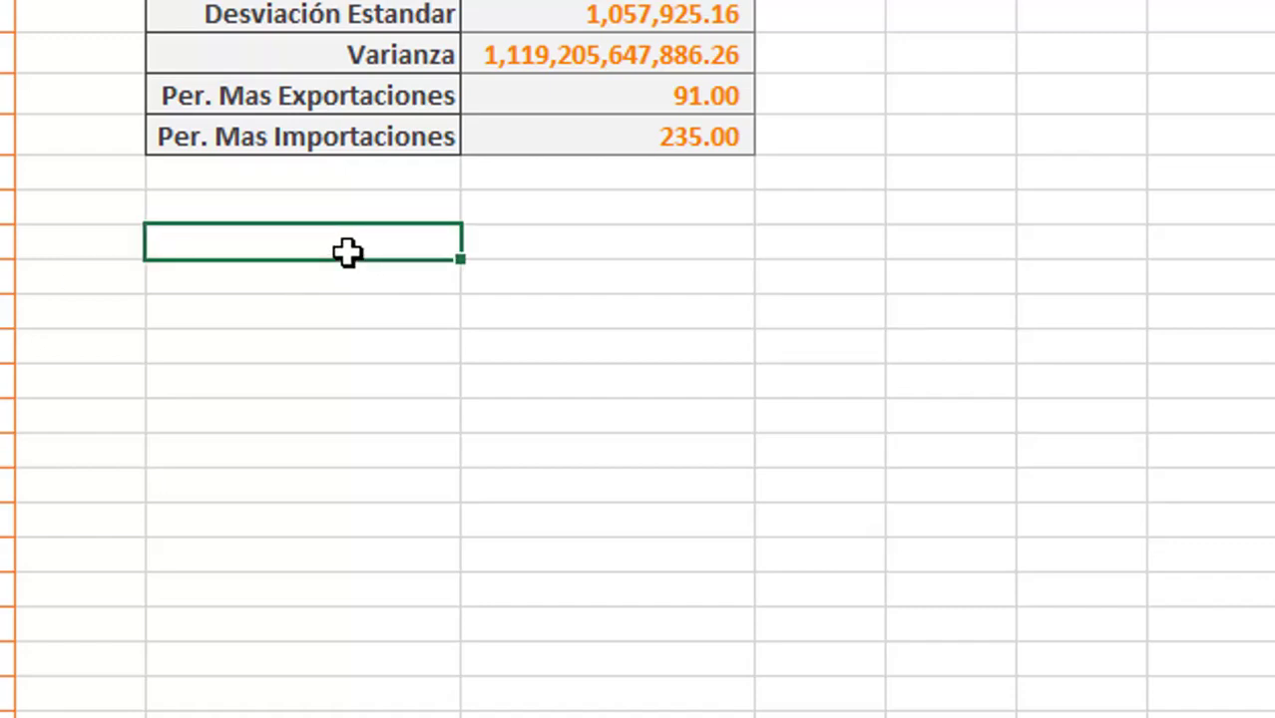
text(=b)
key(BackSpace)
text(dco)
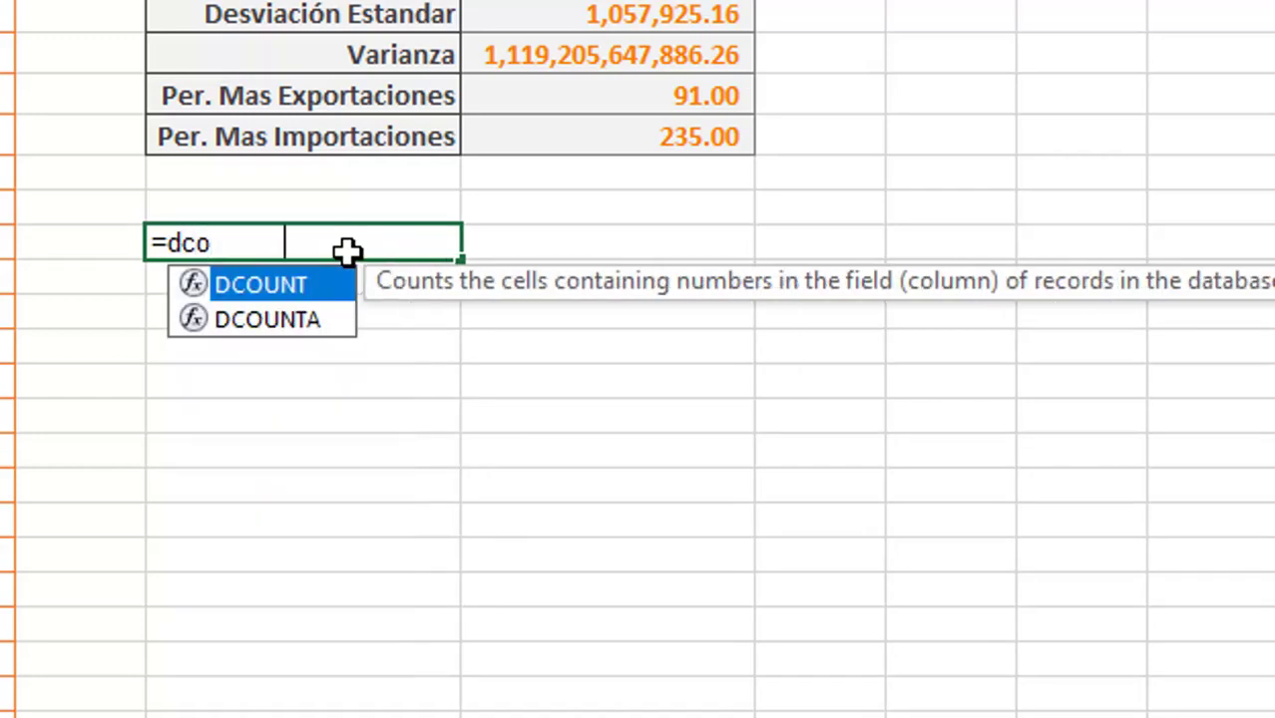
key(Tab)
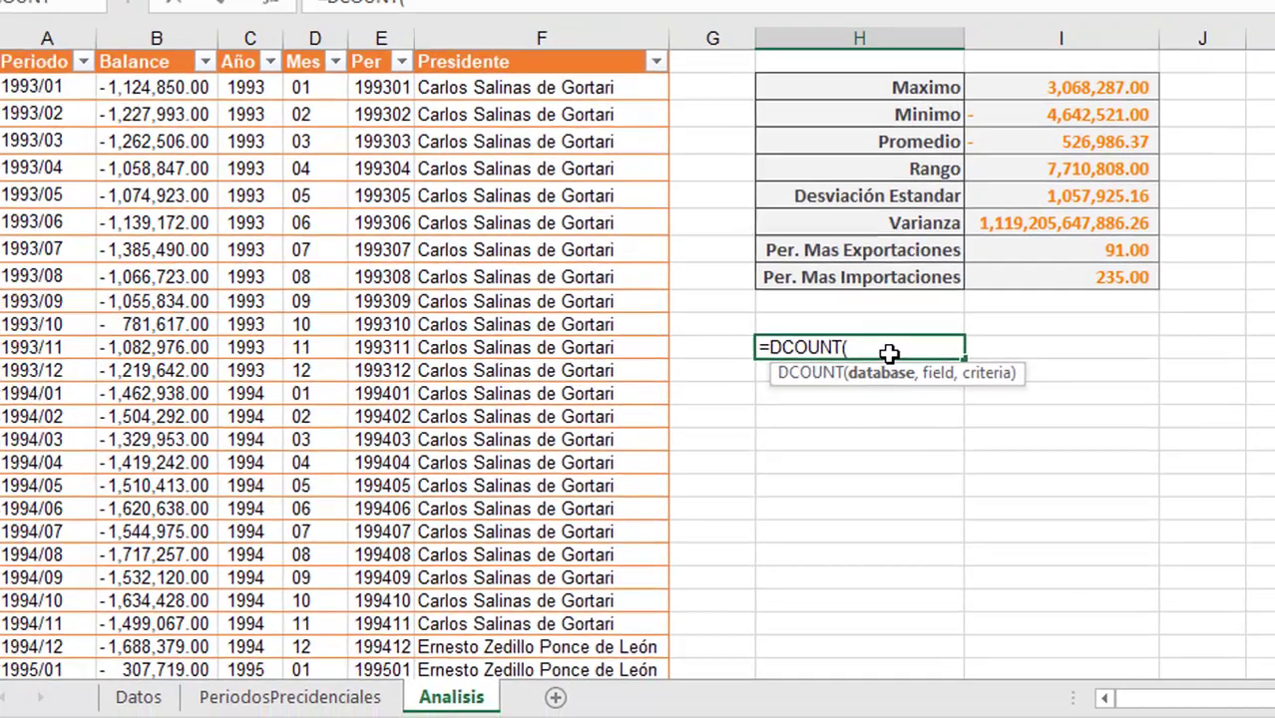
text(Balance)
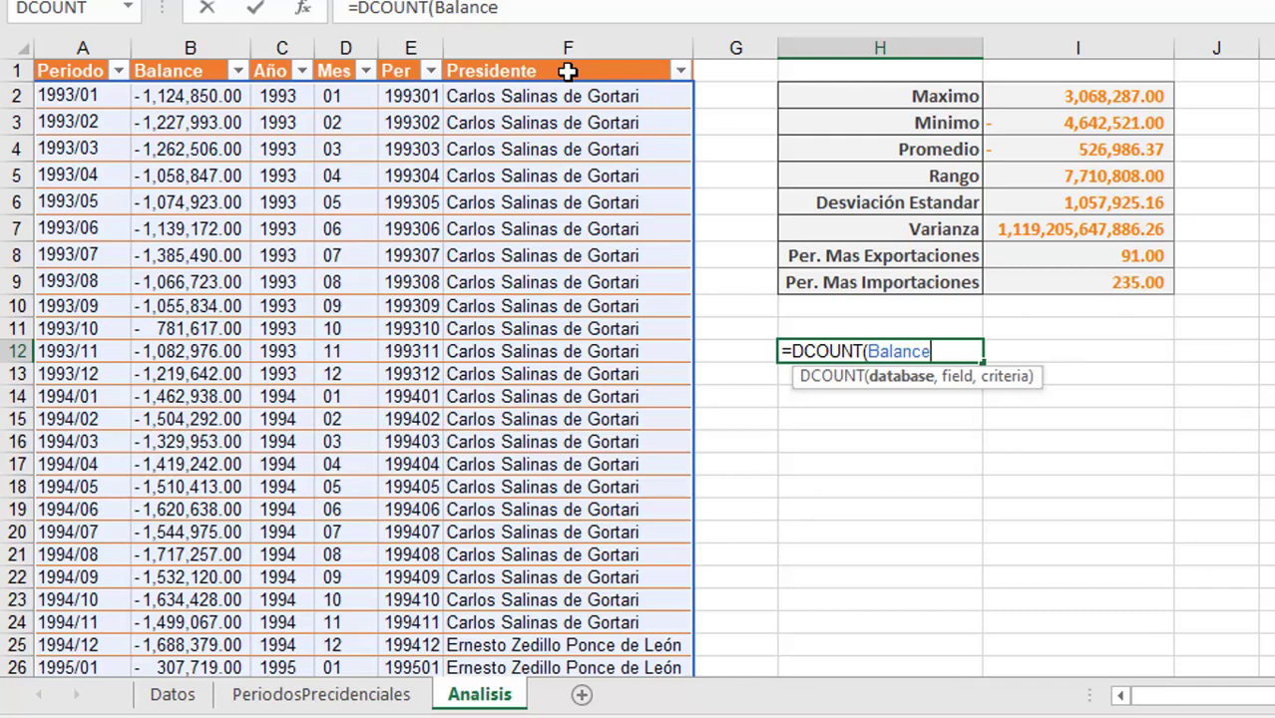
text([)
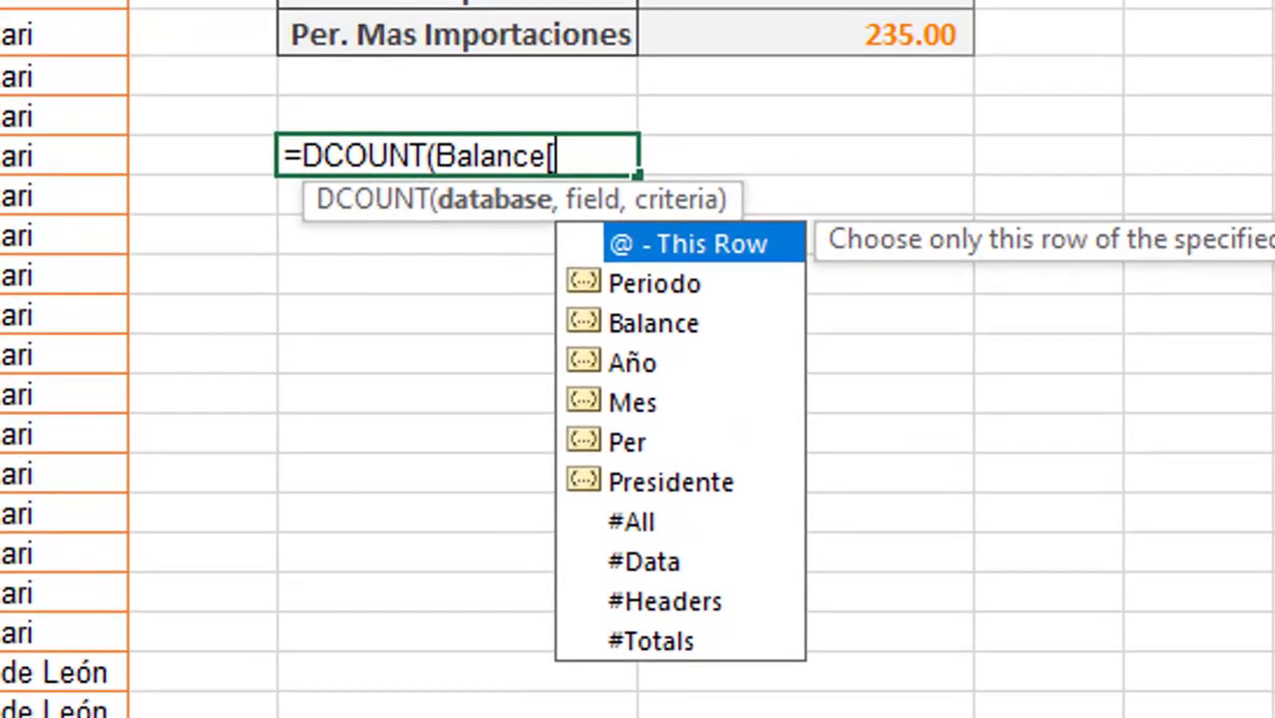
text(#)
key(Tab)
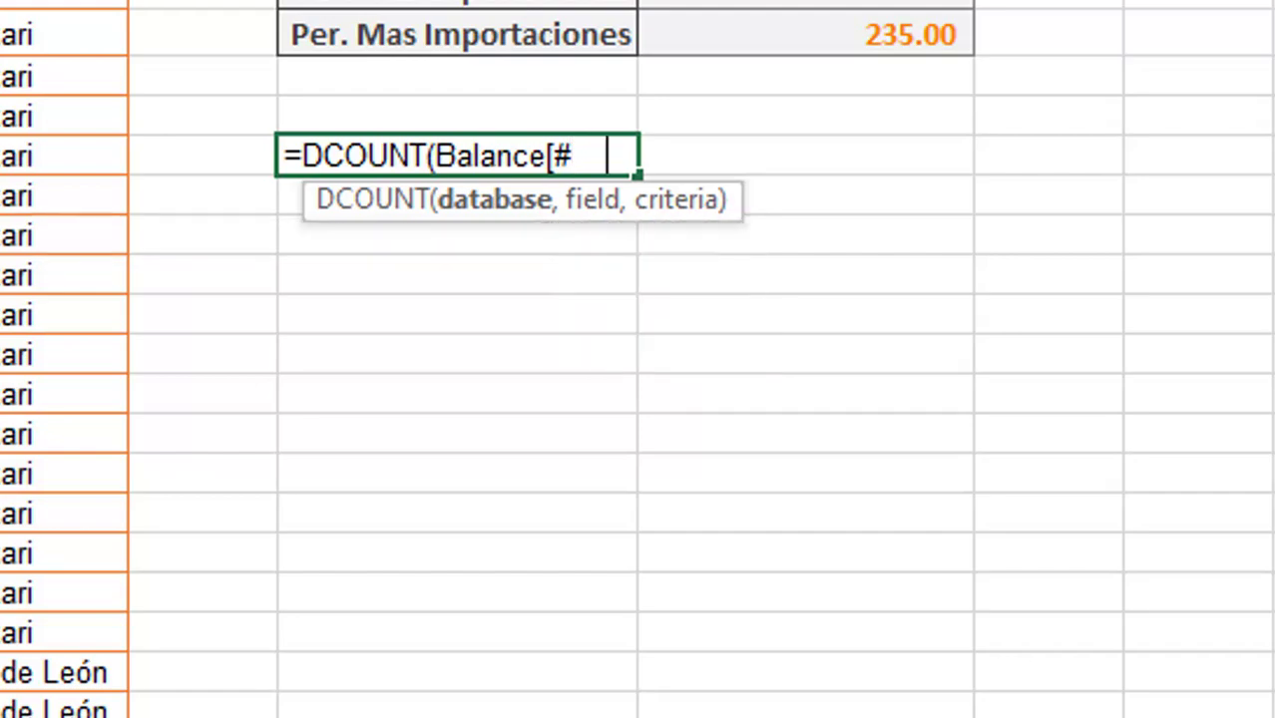
text(])
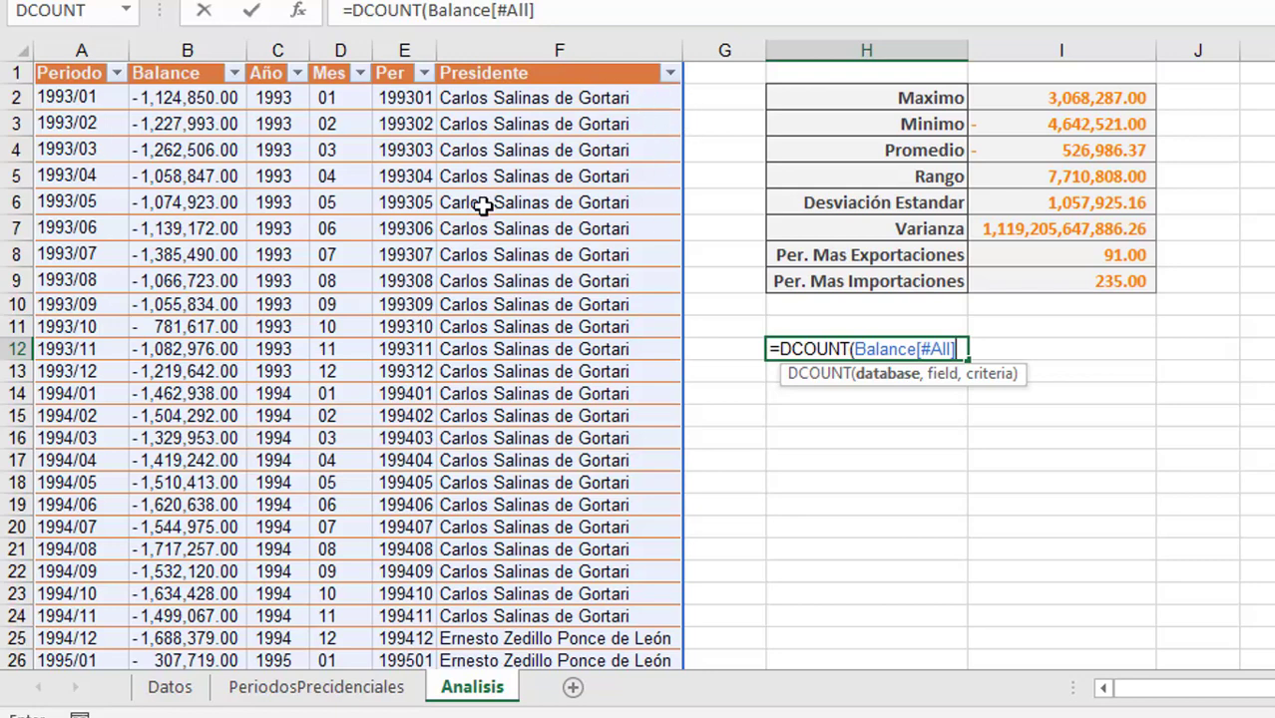
Complete the DCOUNT with field 2 and the placeholder word RANGE as its criteria, and enter the formula
text(,)
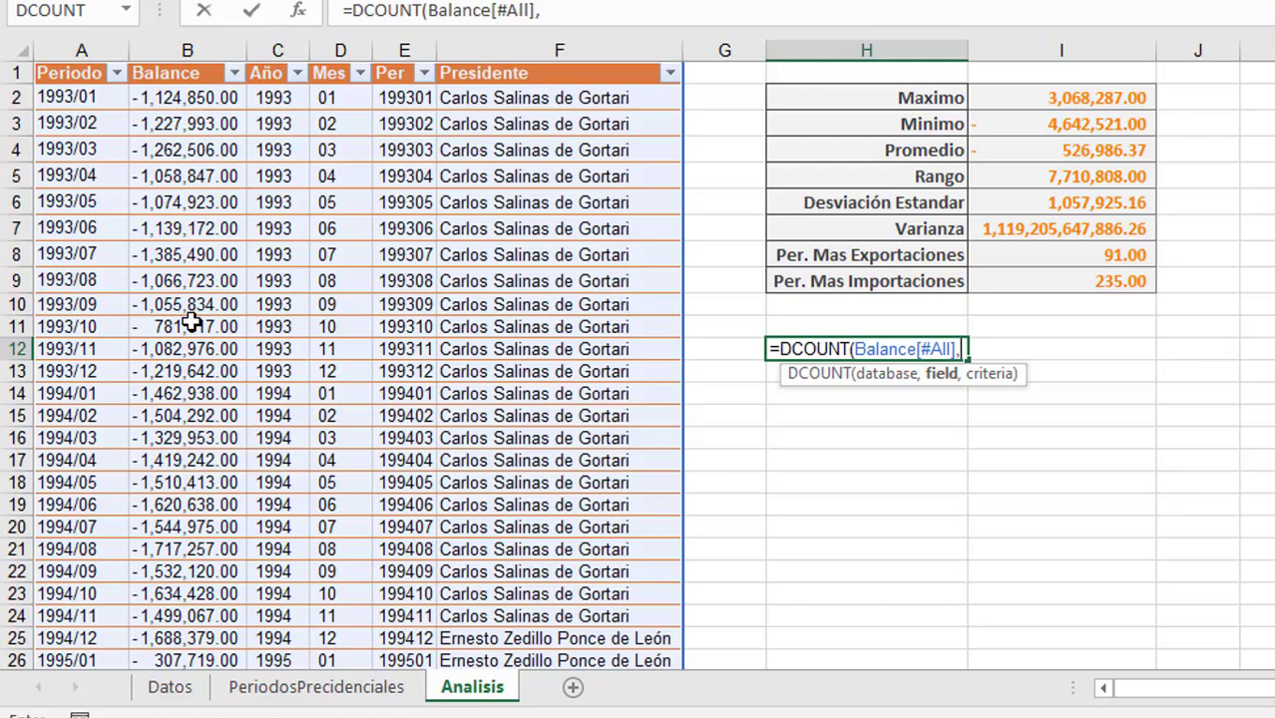
text(,)
key(BackSpace)
text(2,)
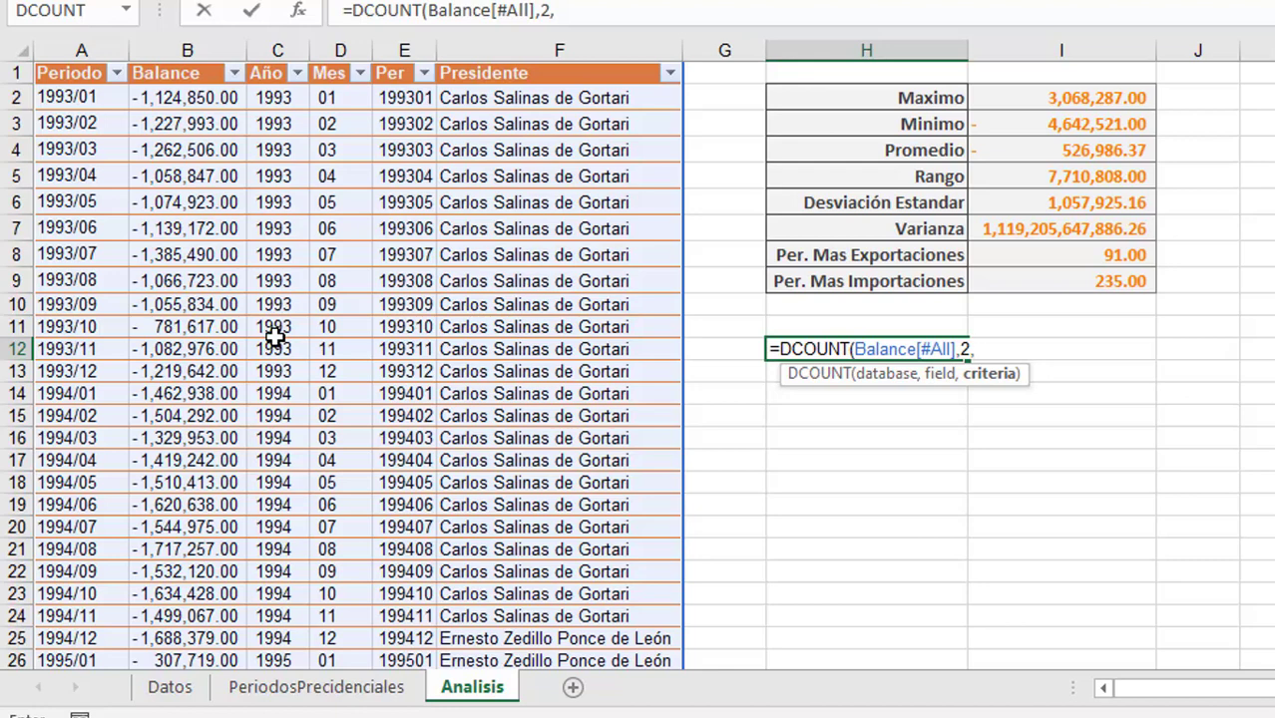
text(RAG)
key(BackSpace)
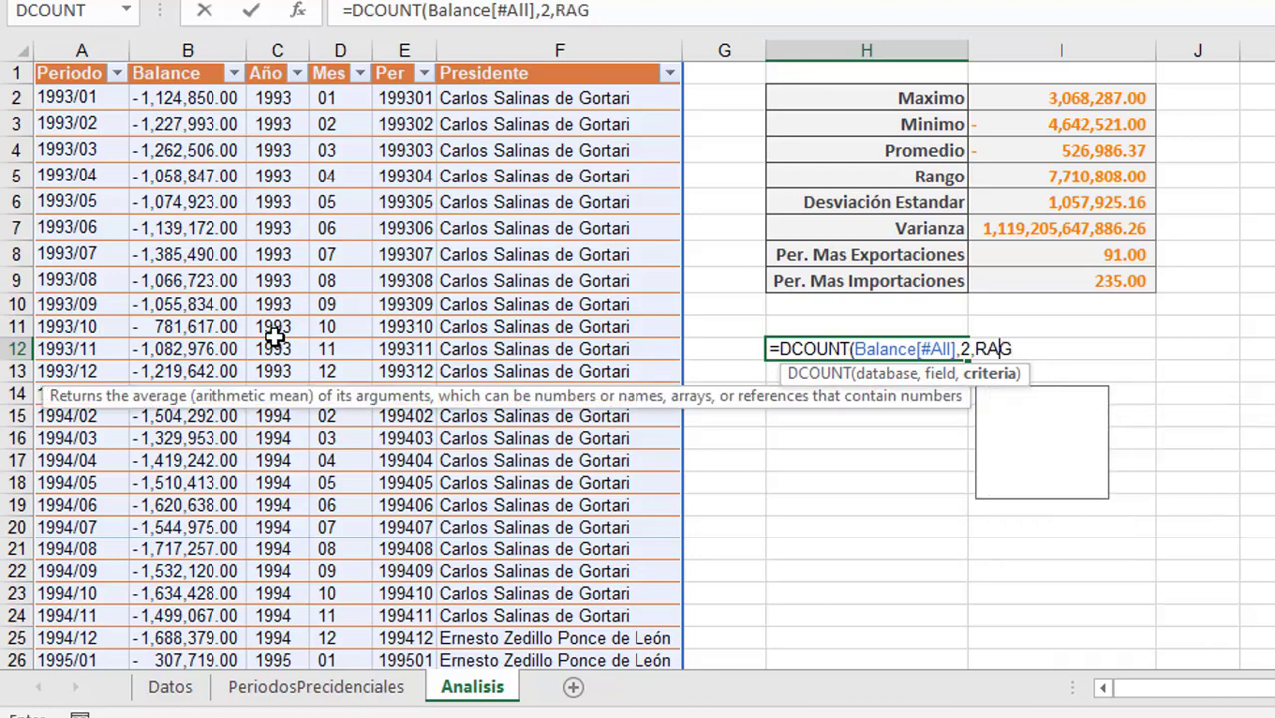
text(NGE)
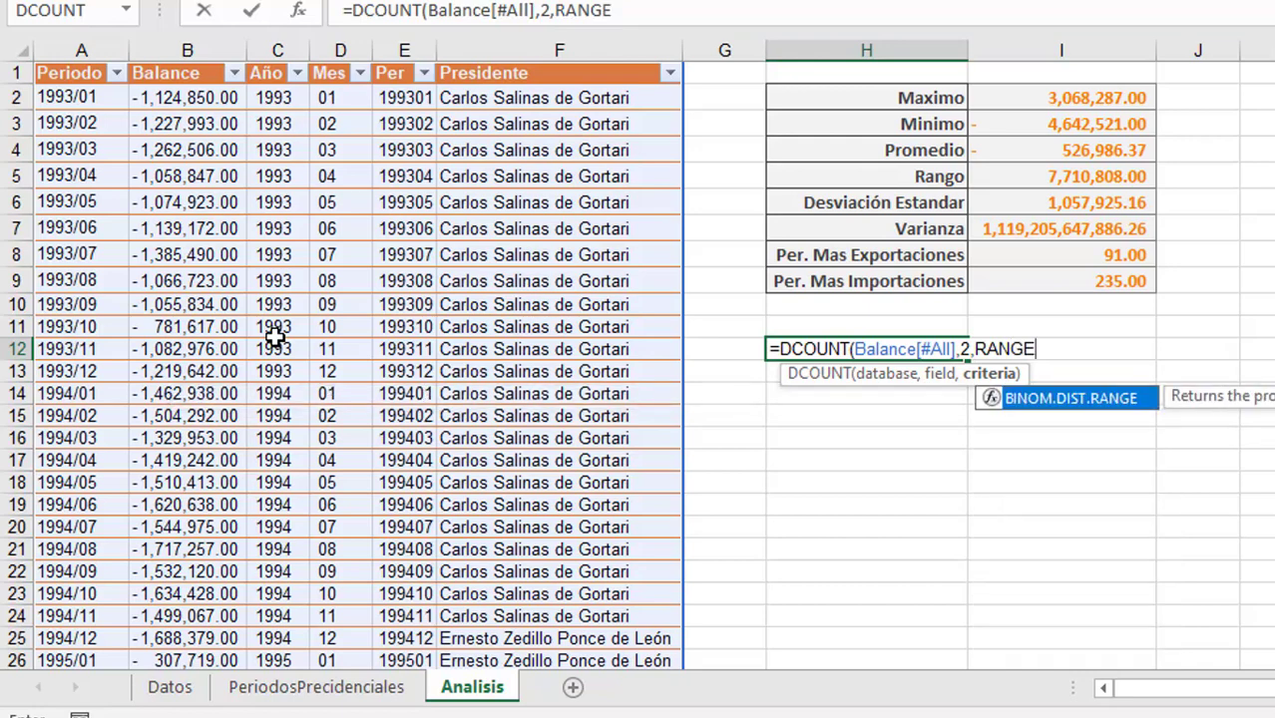
text())
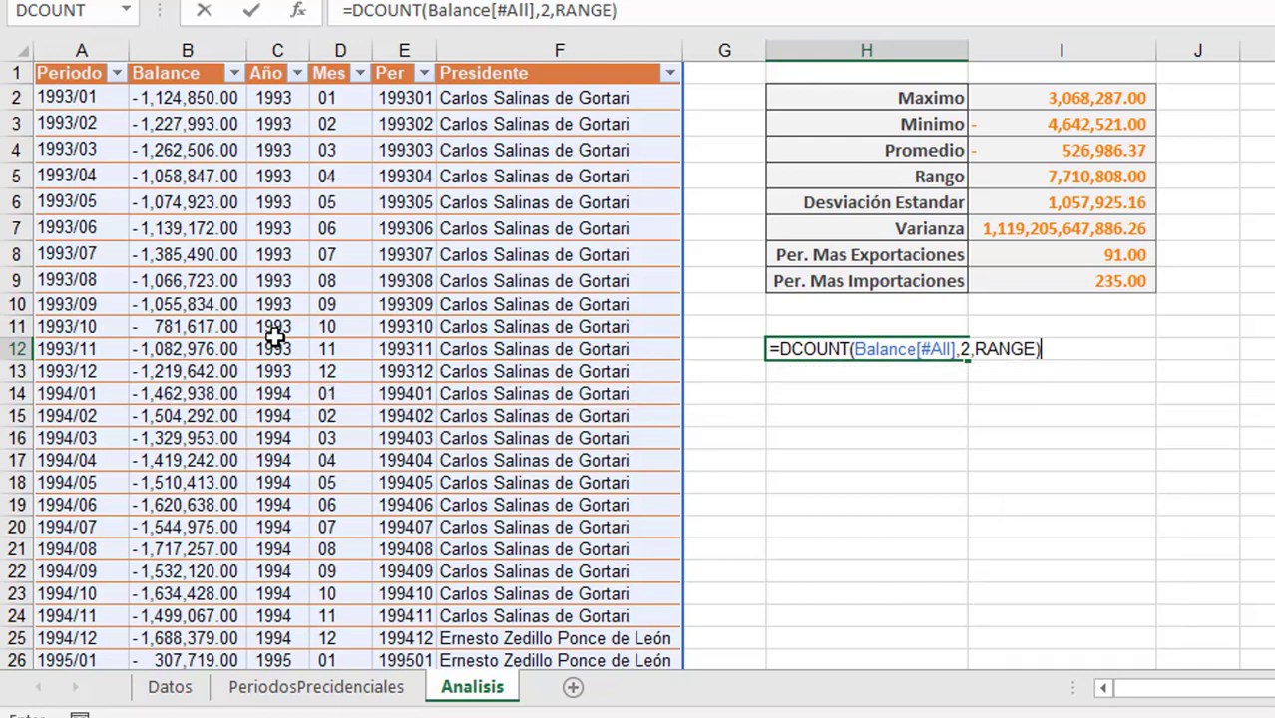
key(Return)
key(Return)
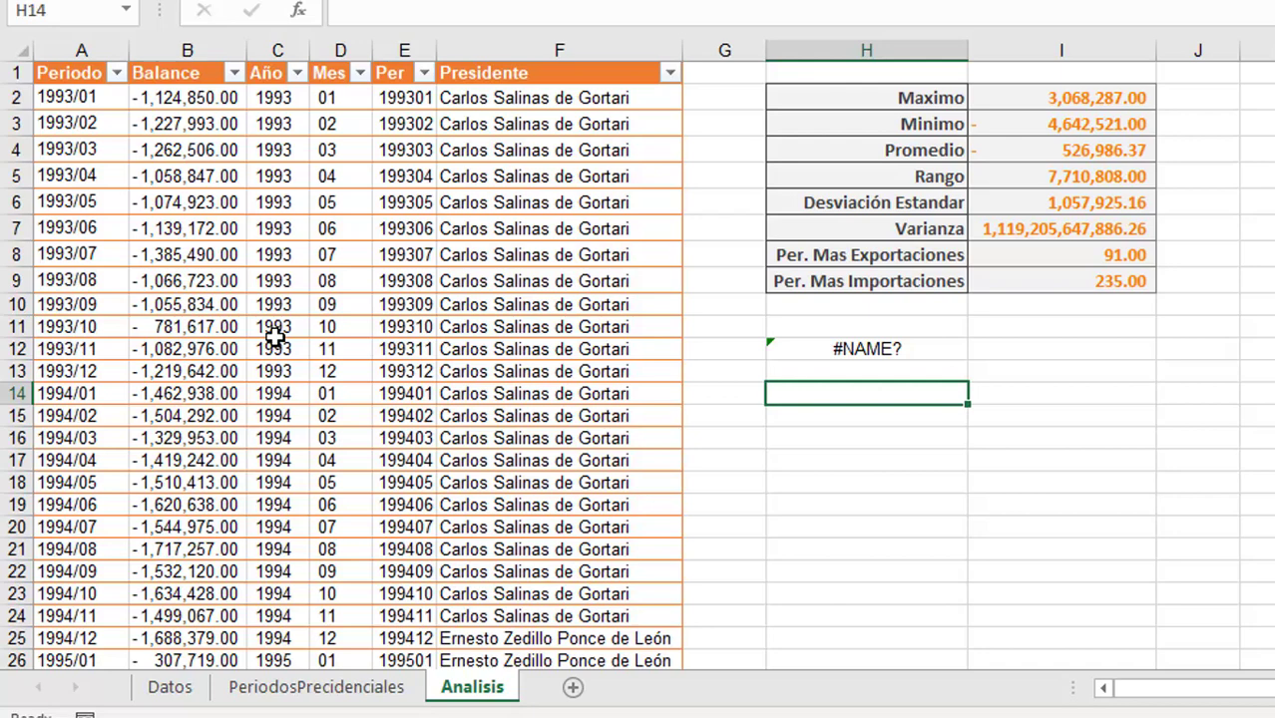
Build a criteria range with the header Año in H14 and the formula ="=1993" in H15
text(Año)
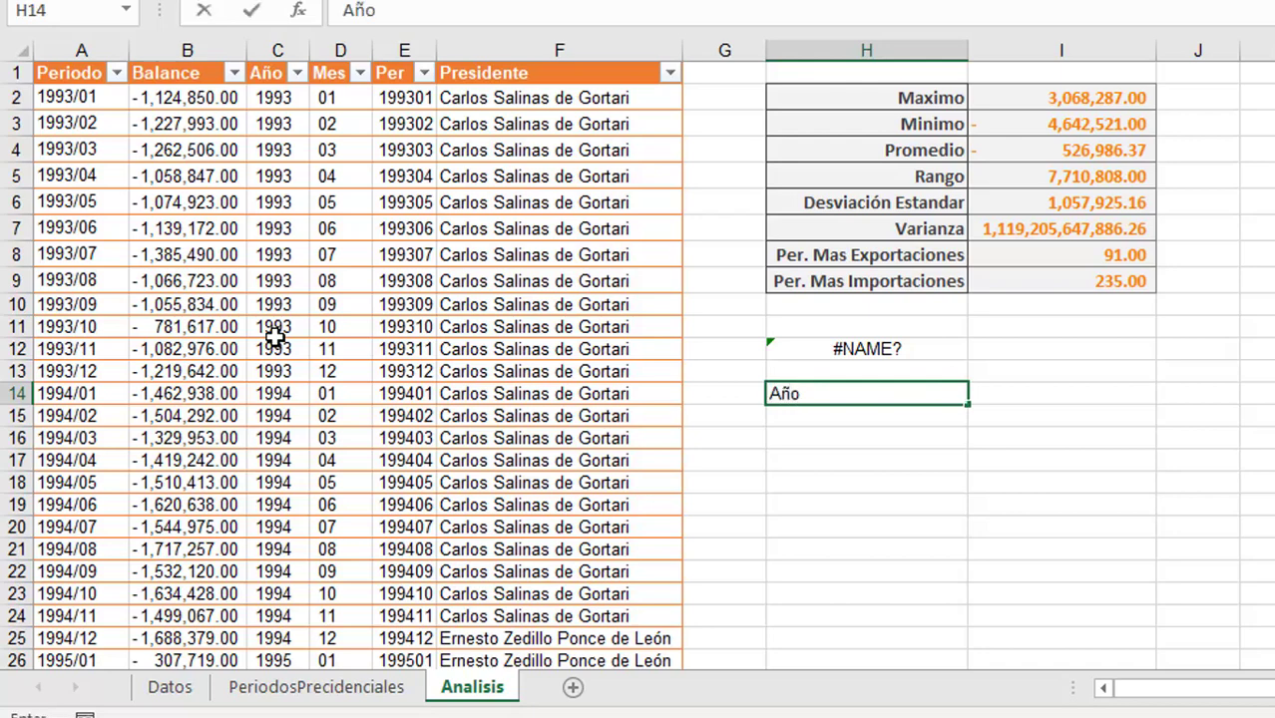
key(Return)
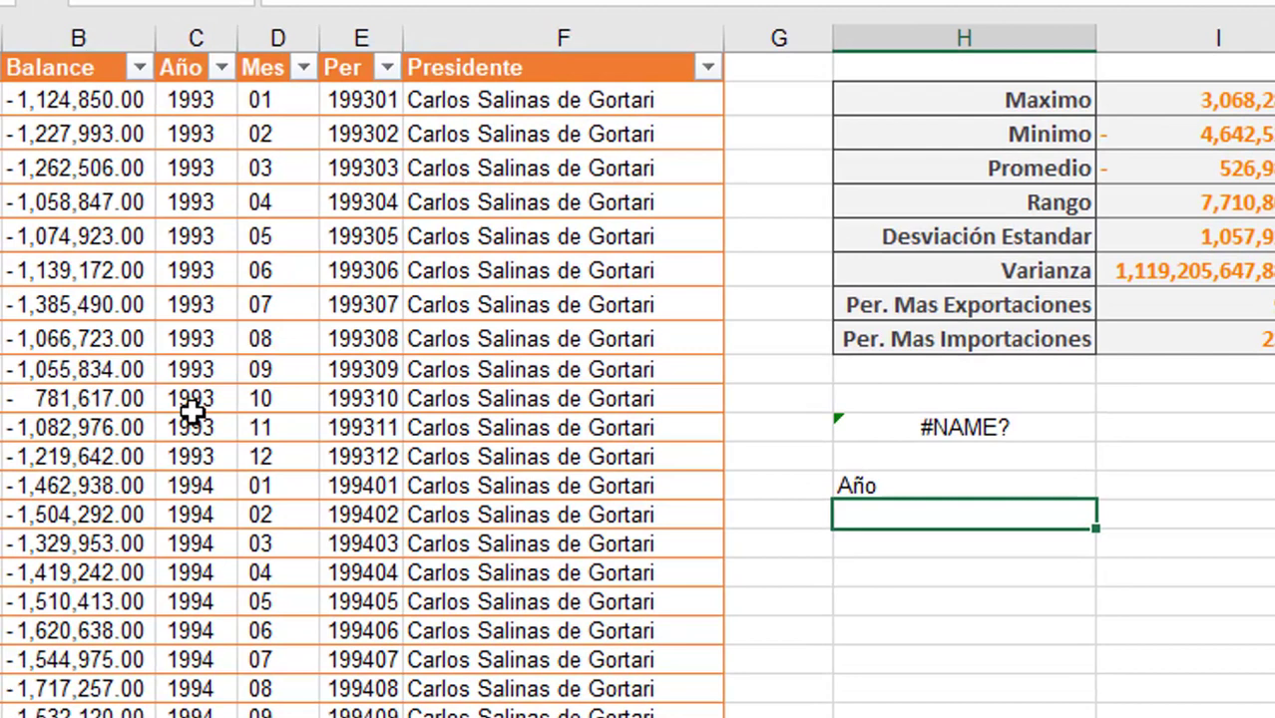
text(="=19)
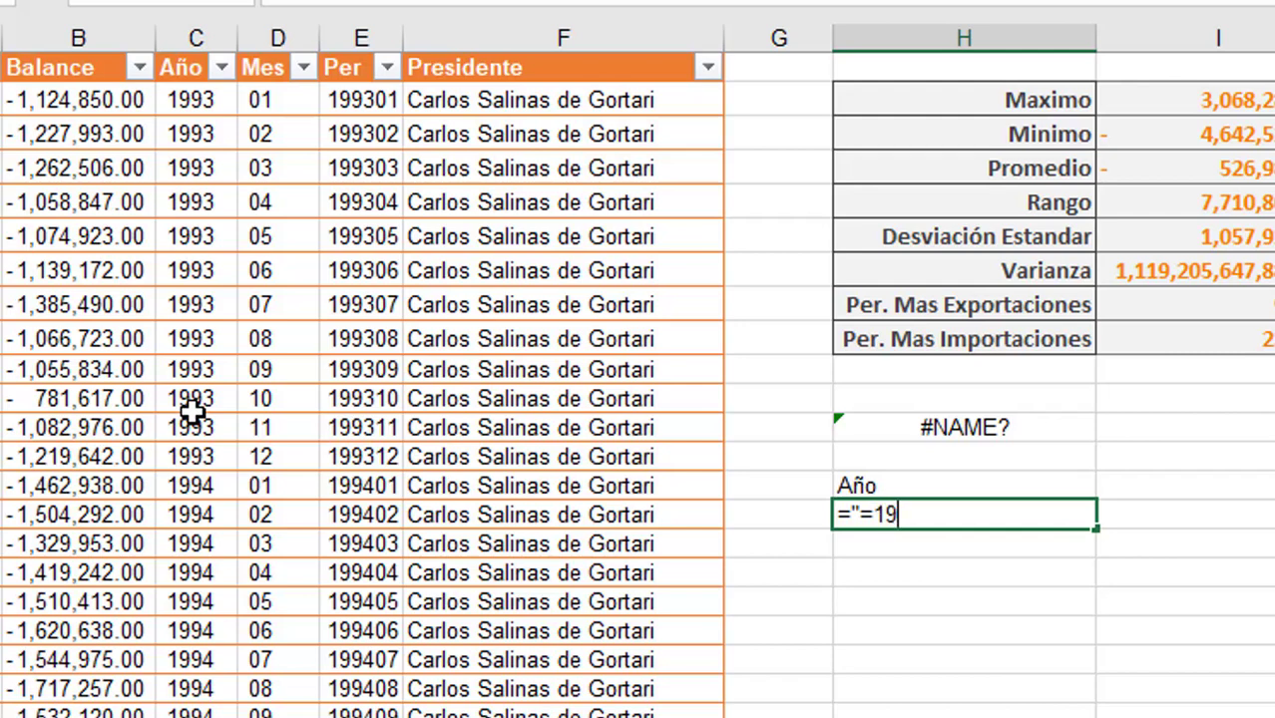
text(93")
key(Return)
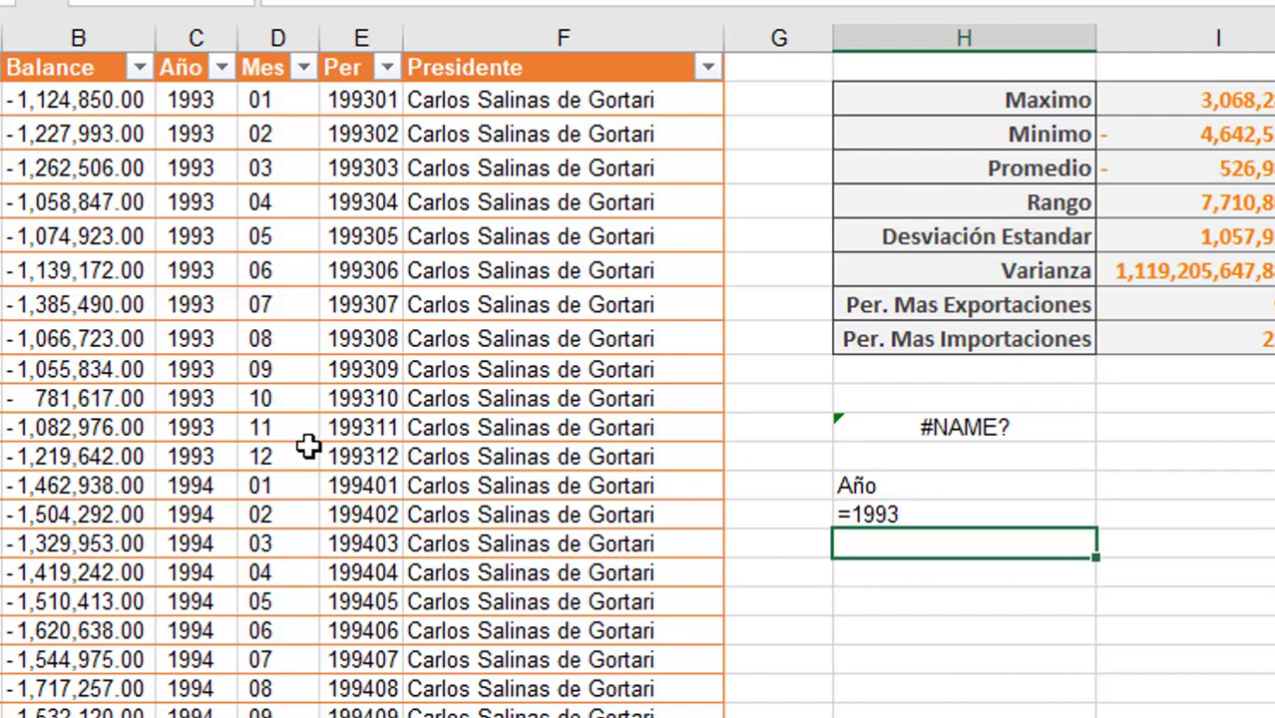
Replace the RANGE placeholder in H12's DCOUNT formula with the criteria cells H14:H15
click(1028, 429)
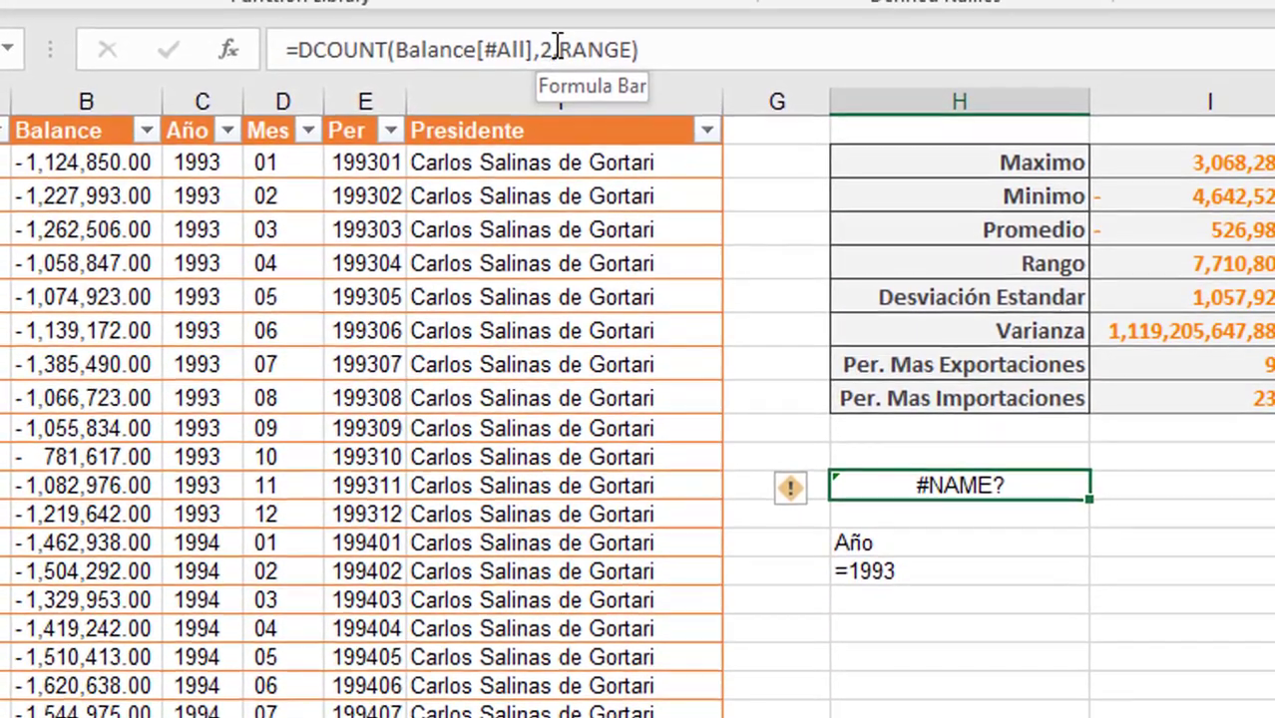
click(559, 48)
double_click(598, 48)
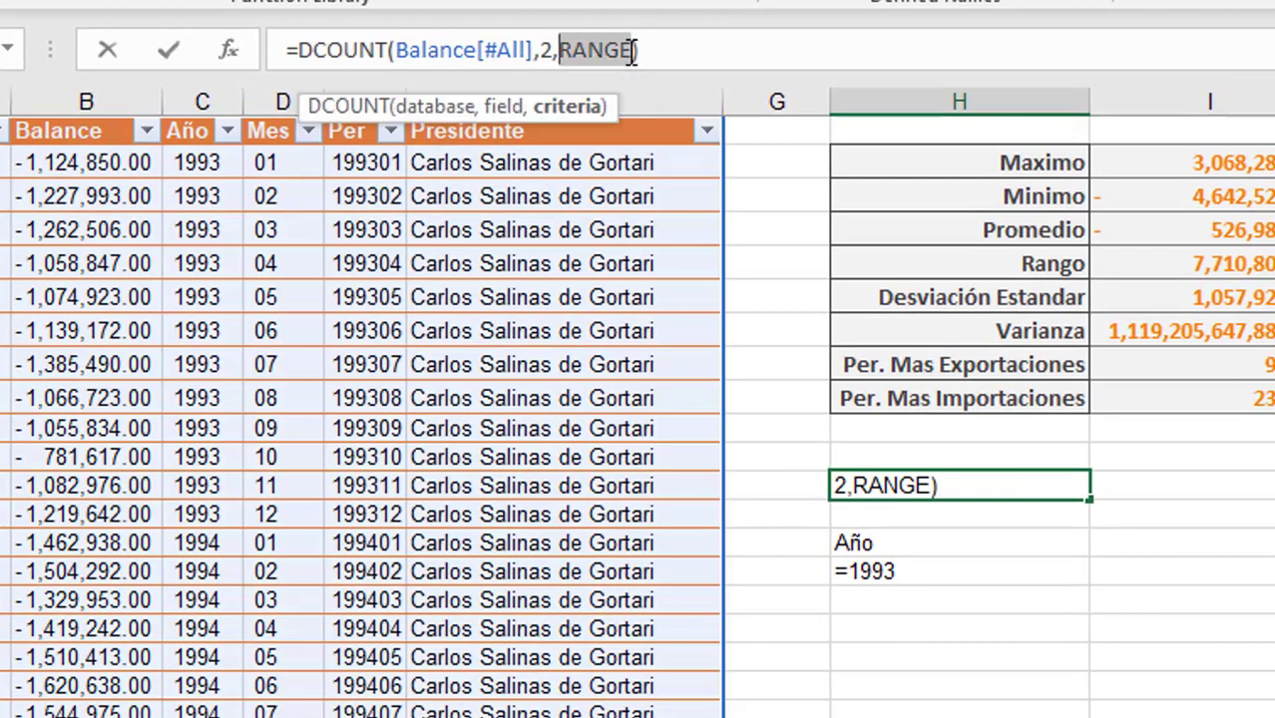
key(BackSpace)
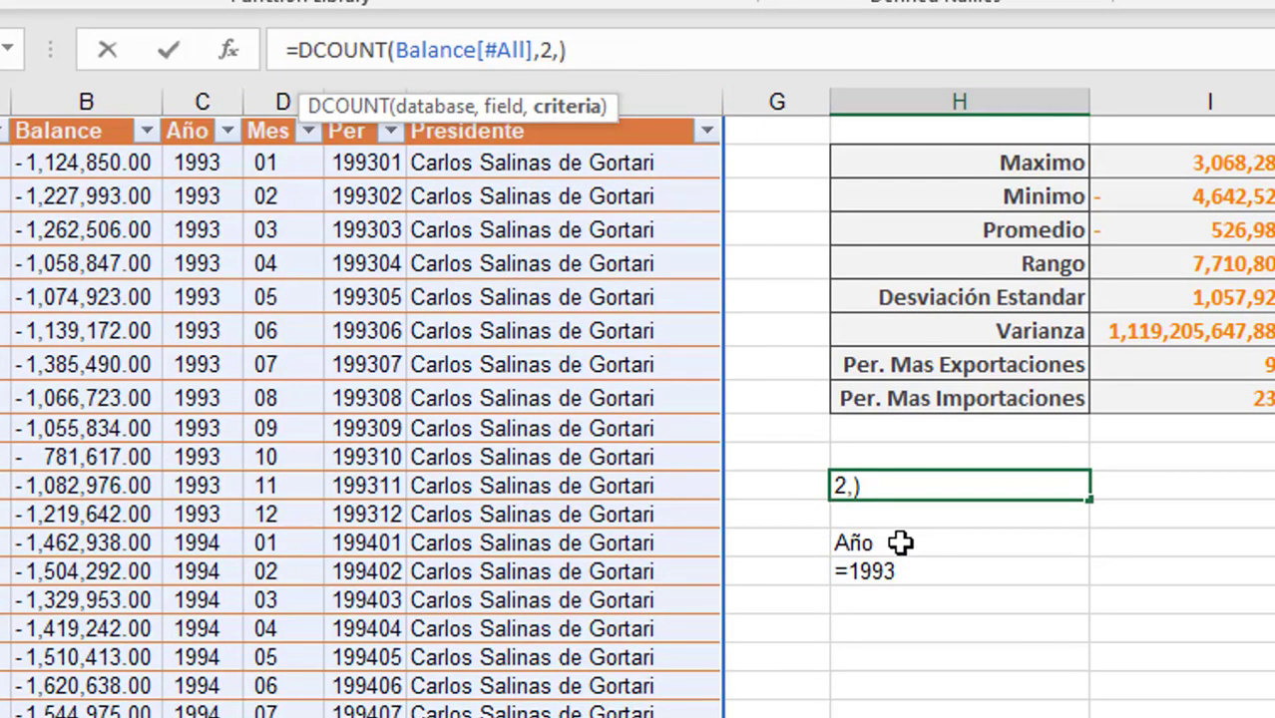
drag(897, 543, 901, 570)
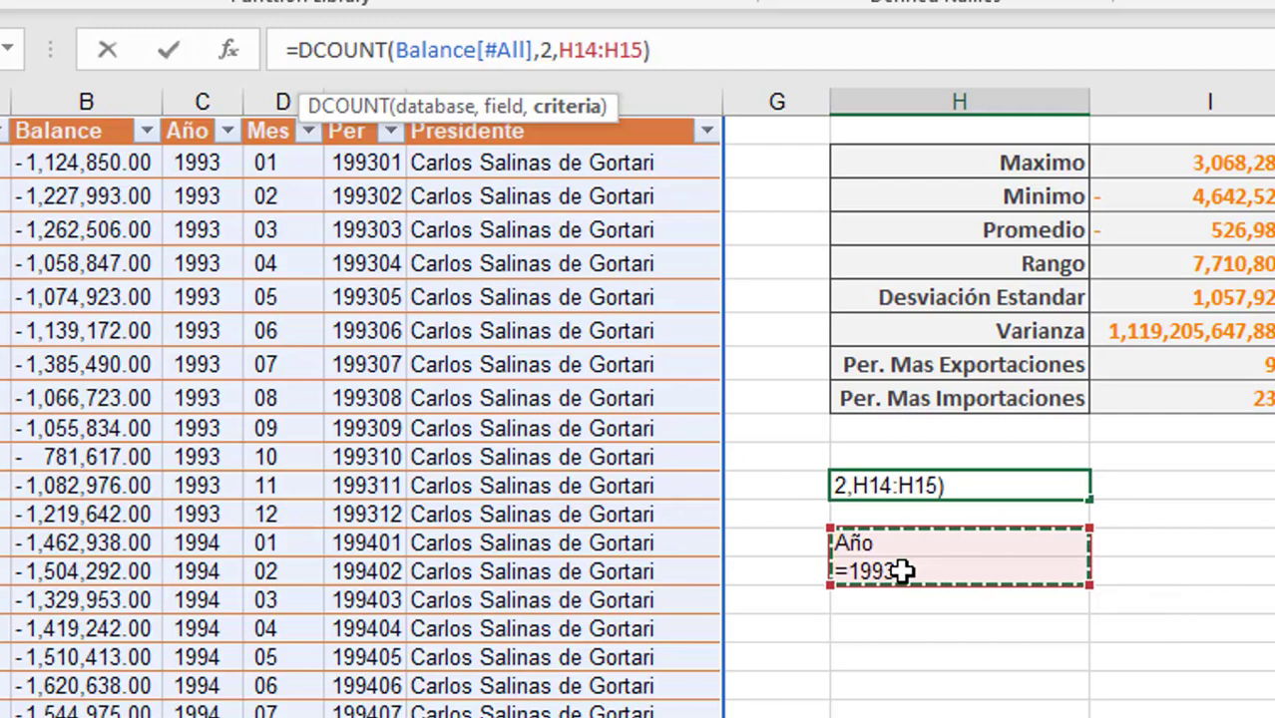
key(ctrl+Return)
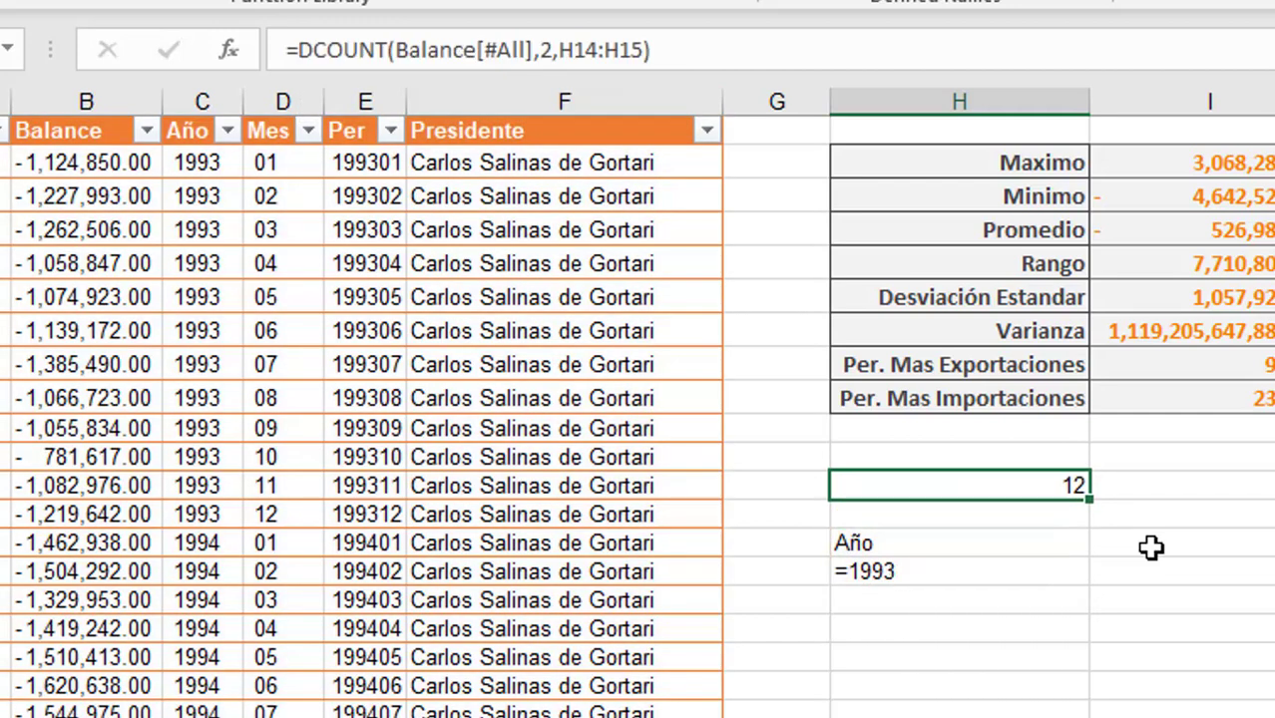
Check the count by filtering the Año column to 1993 and selecting the matching Balance values, and clear the filter
click(185, 164)
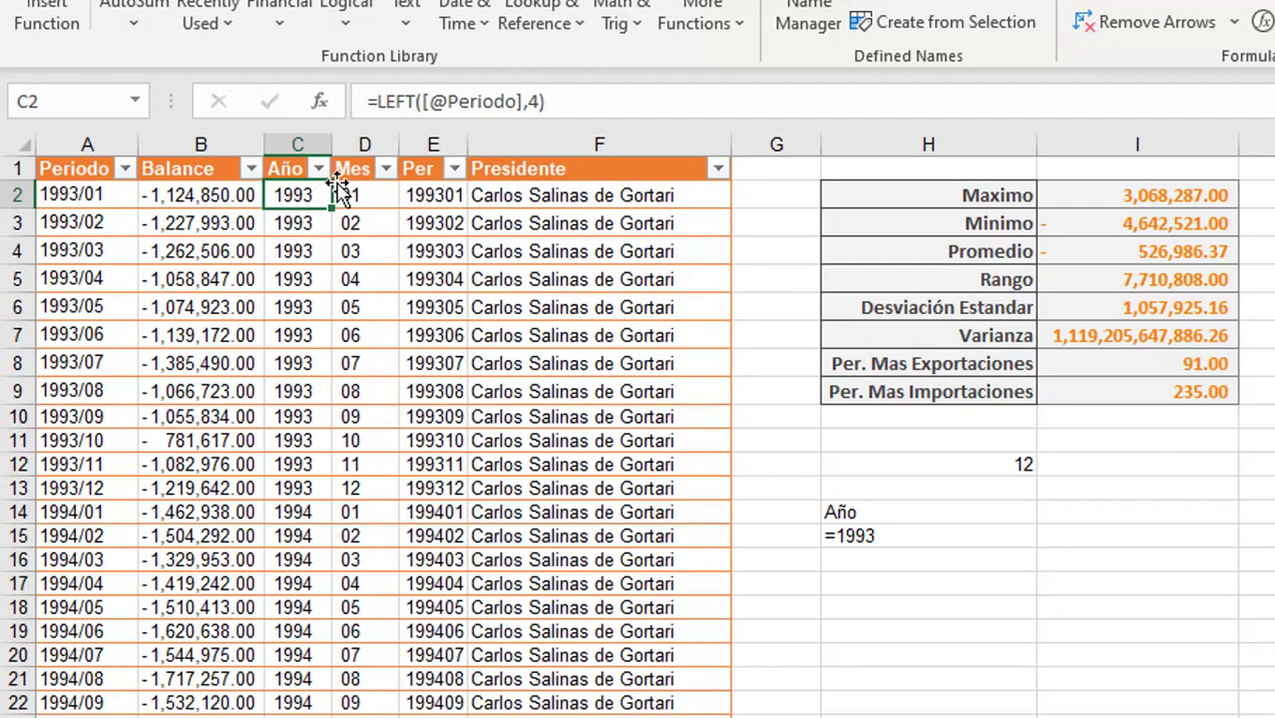
click(319, 170)
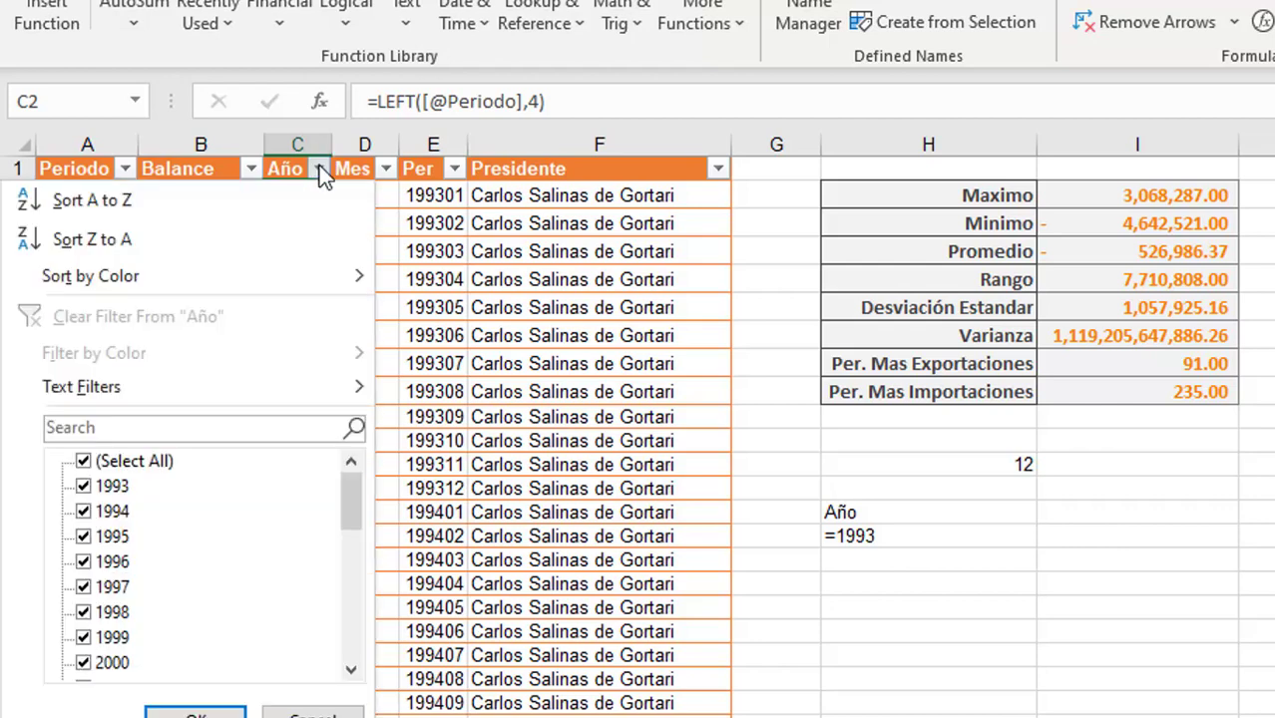
click(135, 461)
click(115, 486)
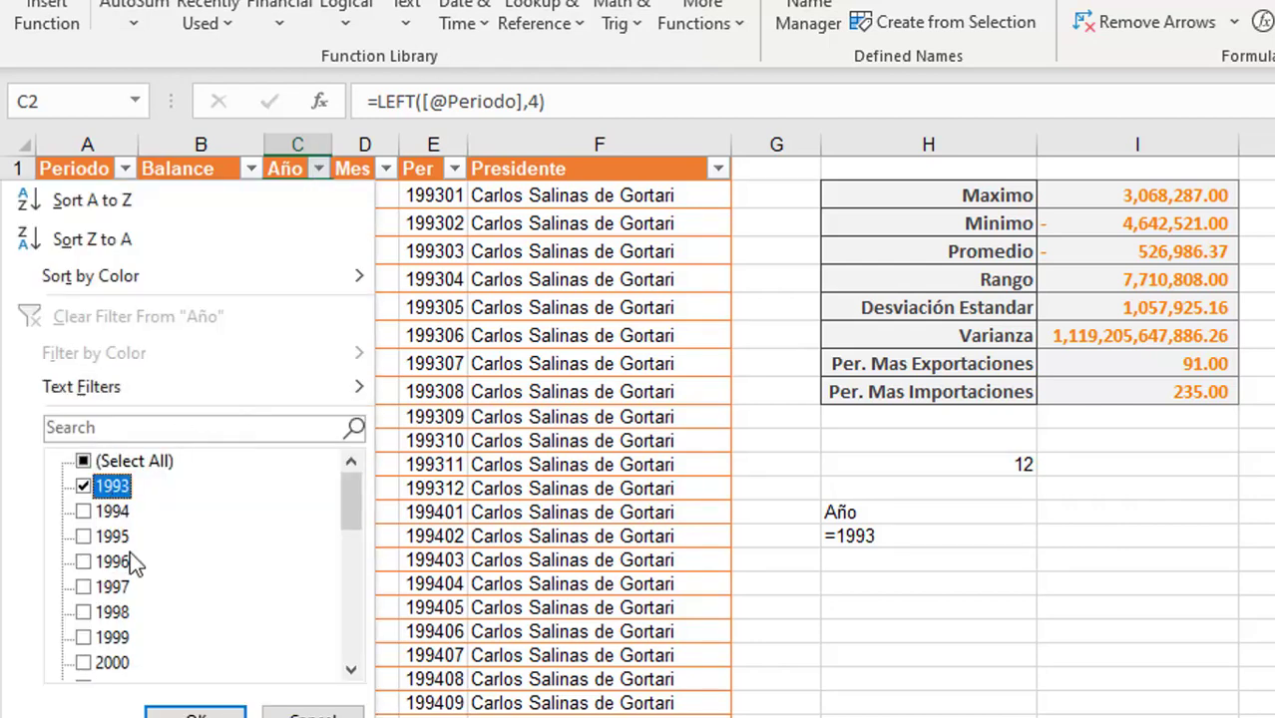
click(197, 712)
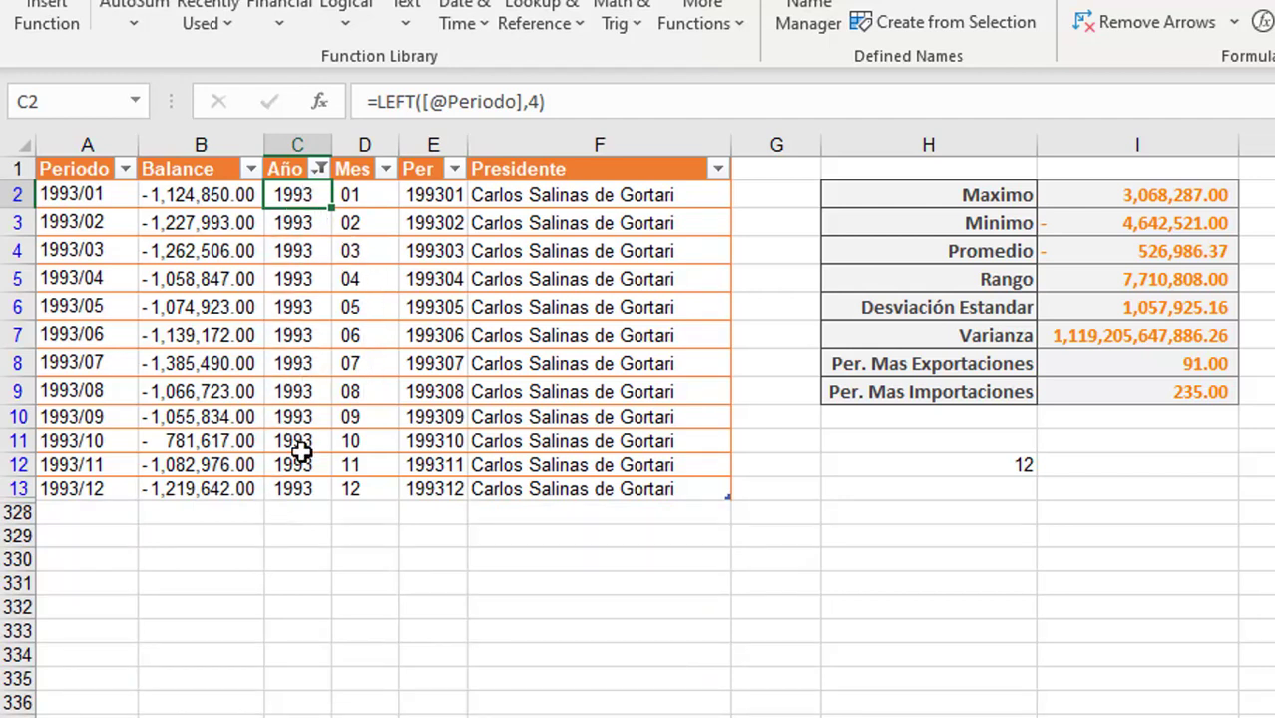
drag(185, 195, 190, 494)
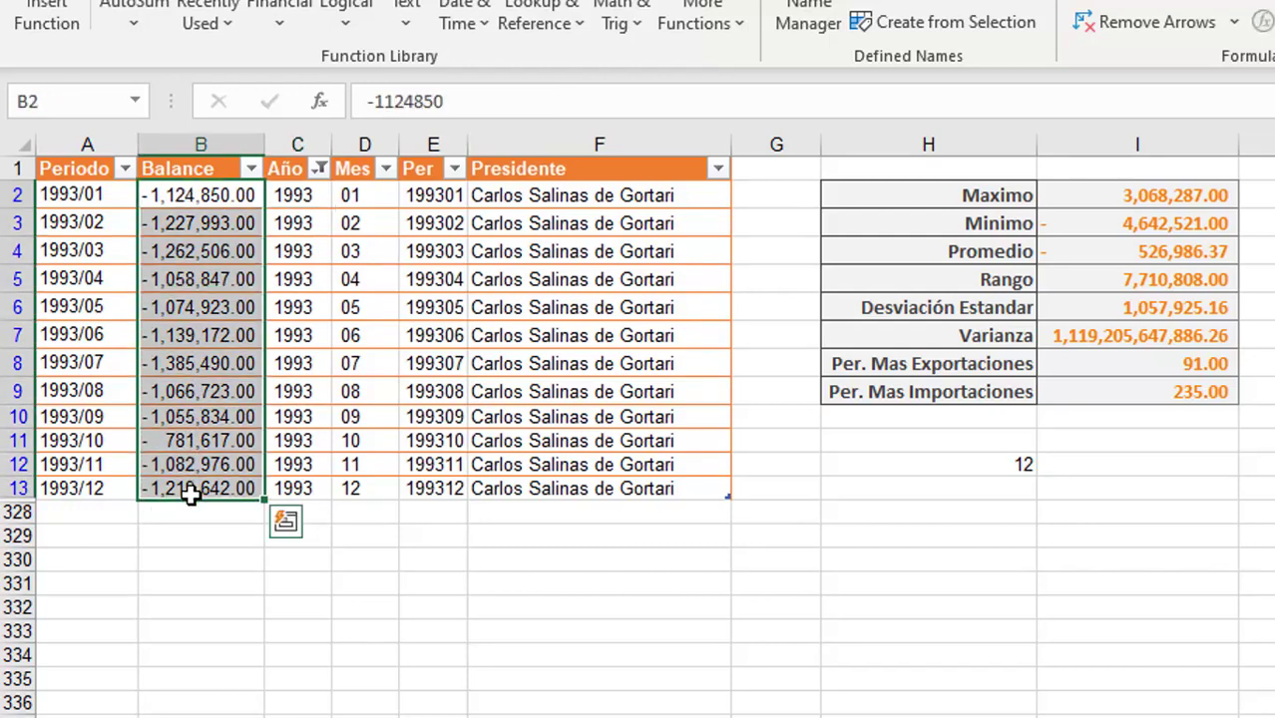
key(alt+a+c)
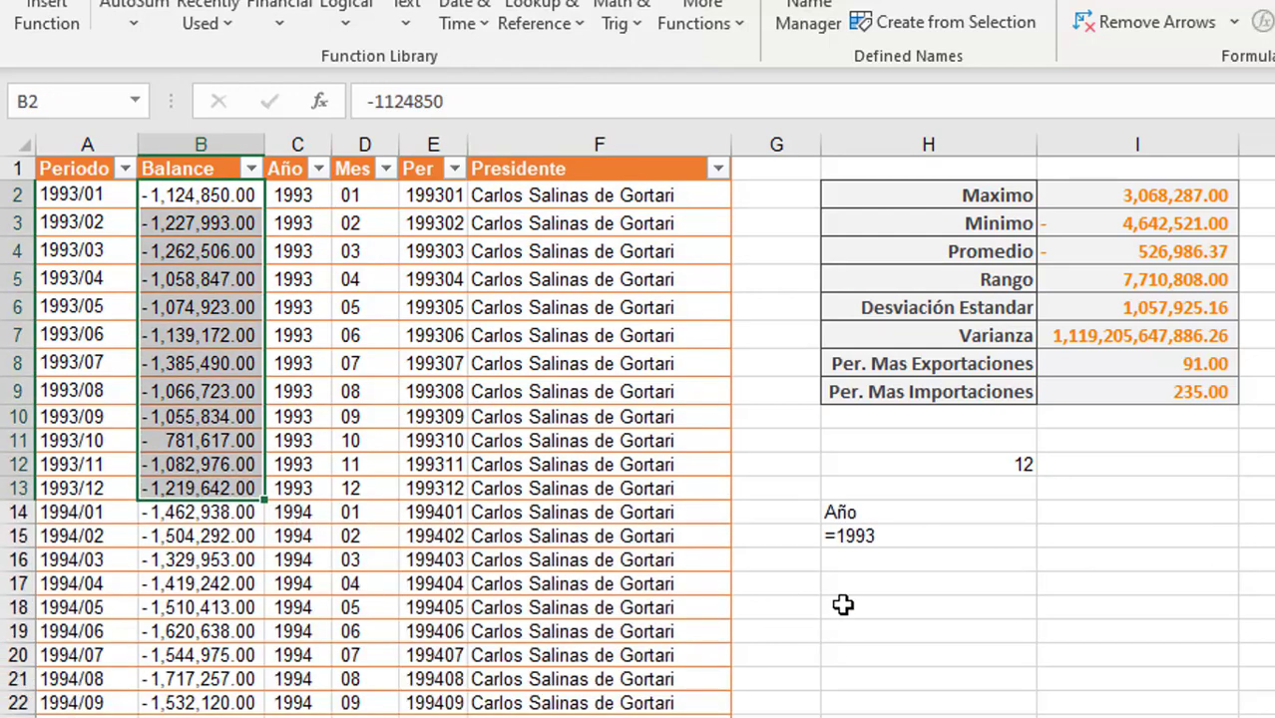
Replace the Año criterion formula in H15 with the plain number 1993
click(952, 537)
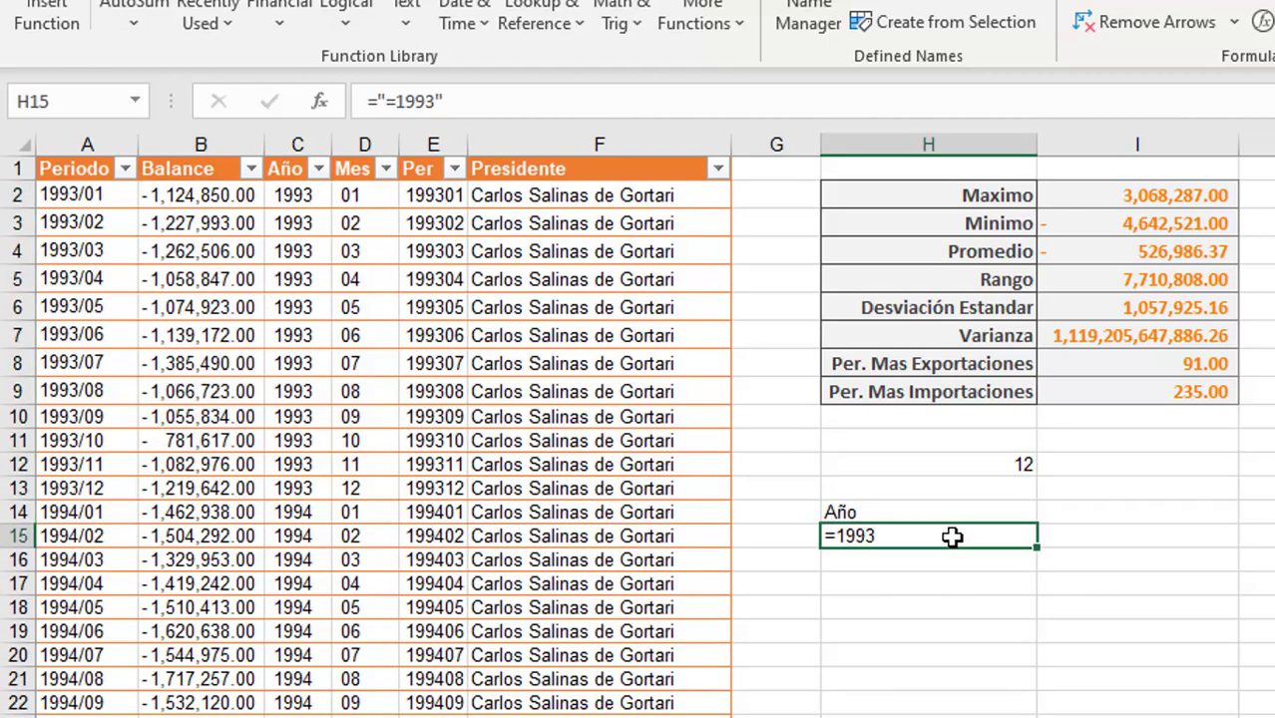
text(19)
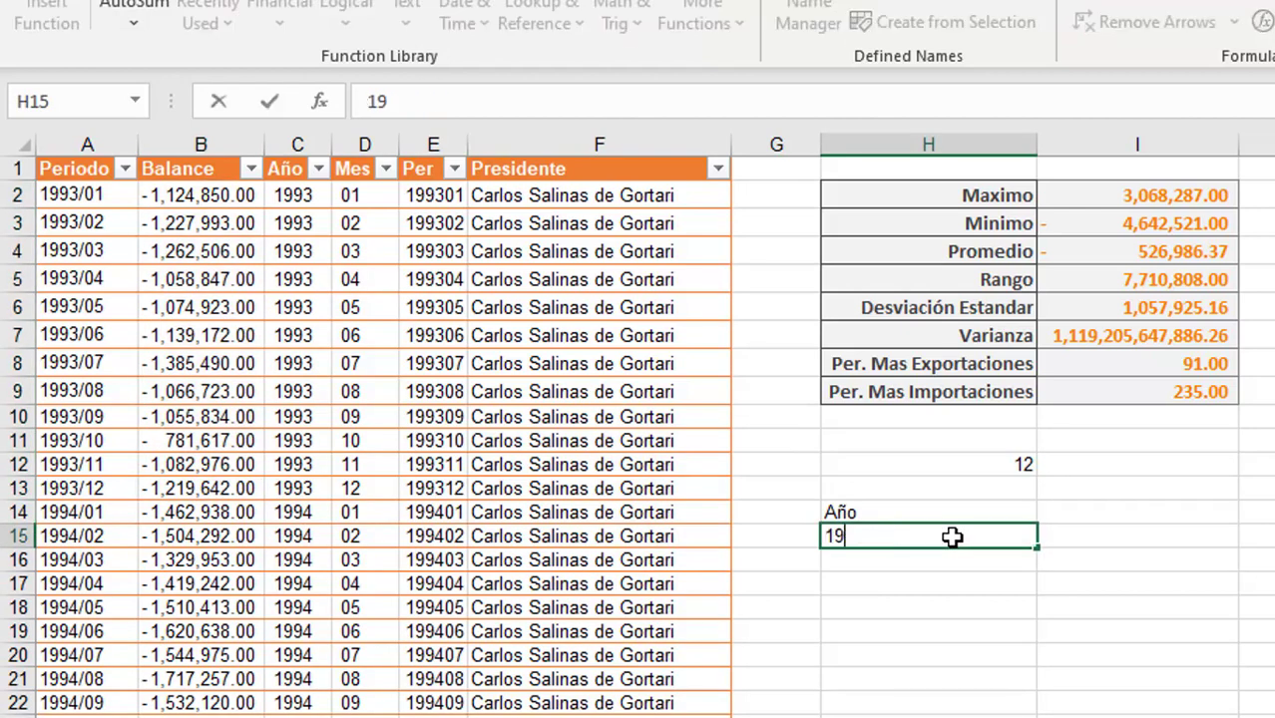
text(93)
key(Return)
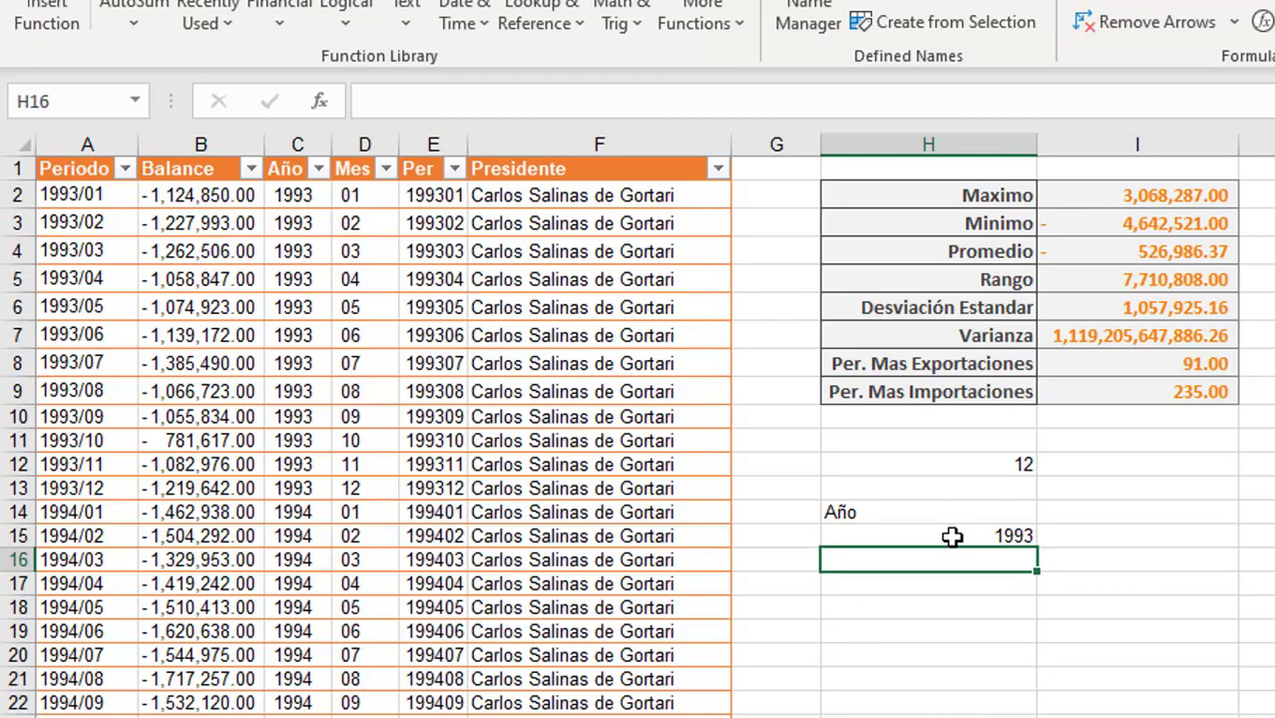
Try the comparison criterion >1993 for Año in cell H15
click(953, 537)
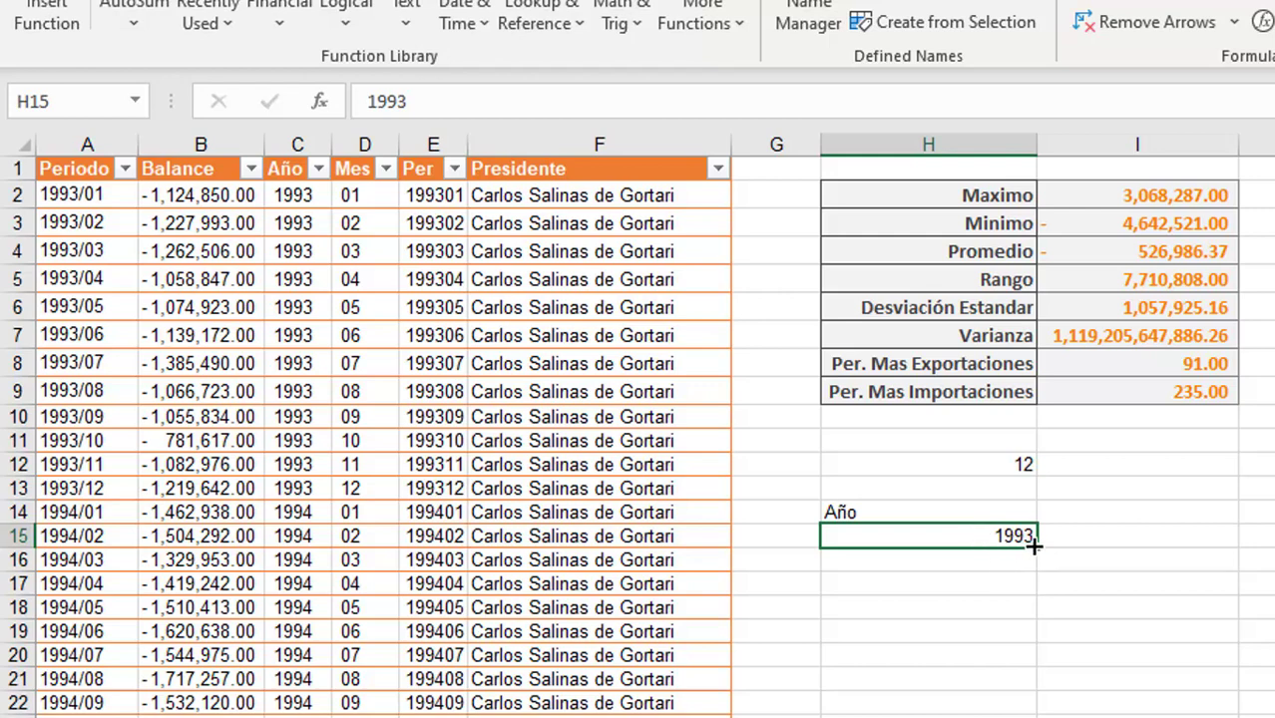
click(366, 101)
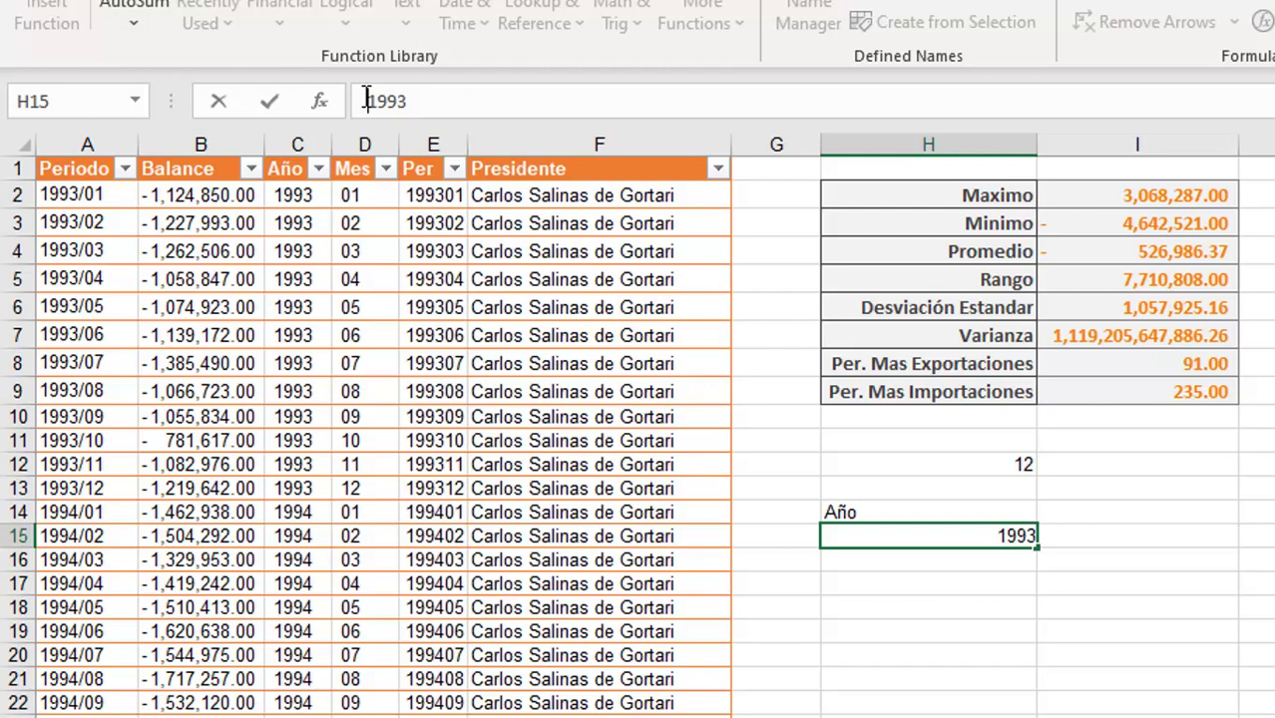
text(>)
key(Return)
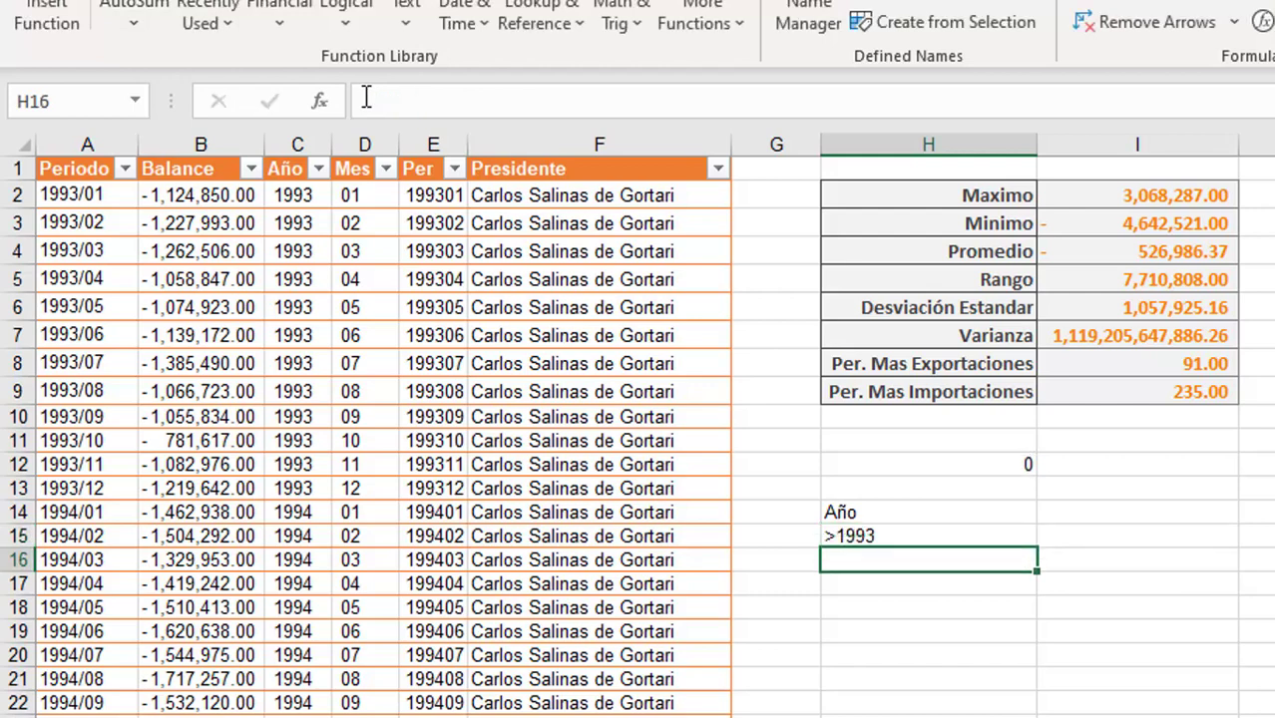
click(895, 536)
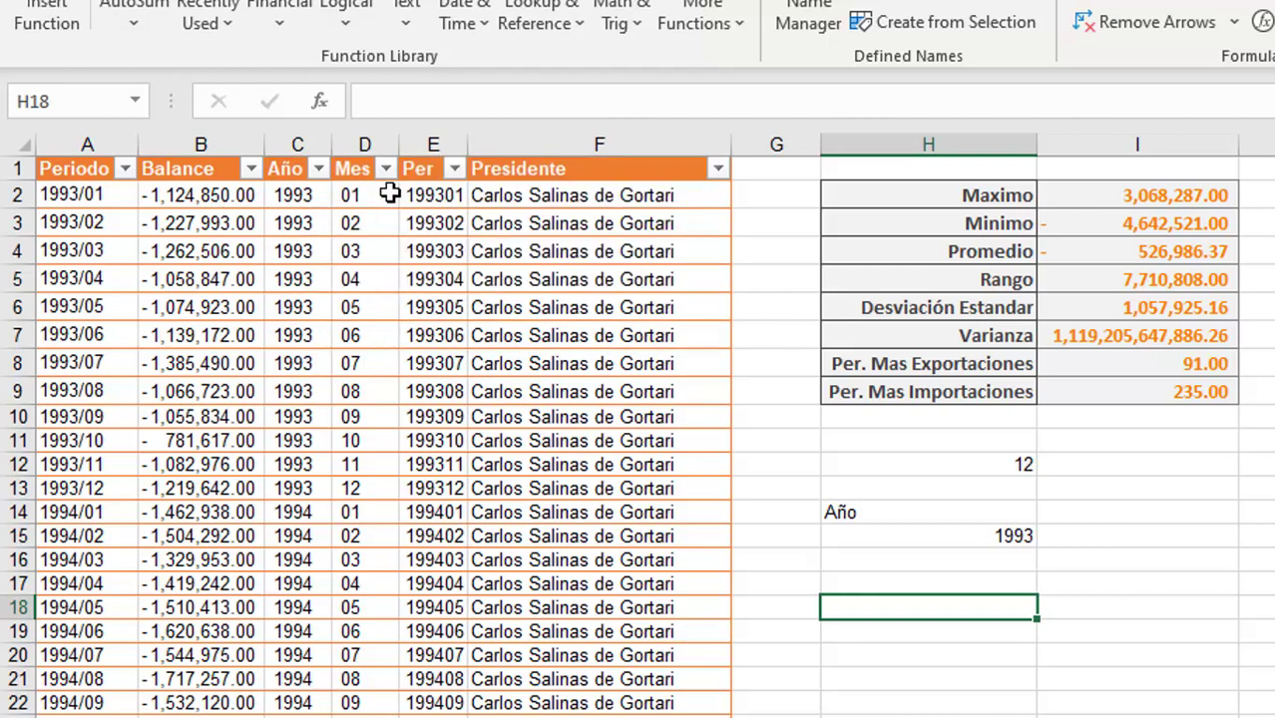
Add a second criteria column with the header Mes in I14 and the value 01 in I15
click(1131, 513)
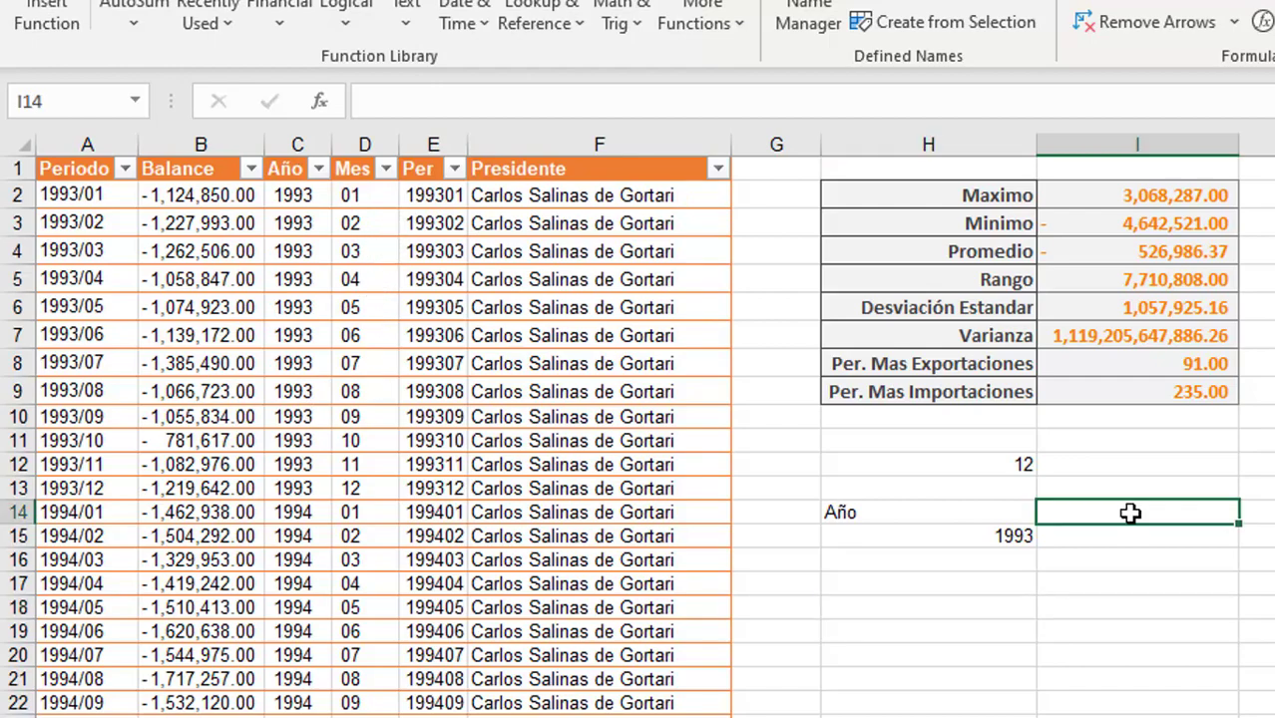
text(Mes)
key(Return)
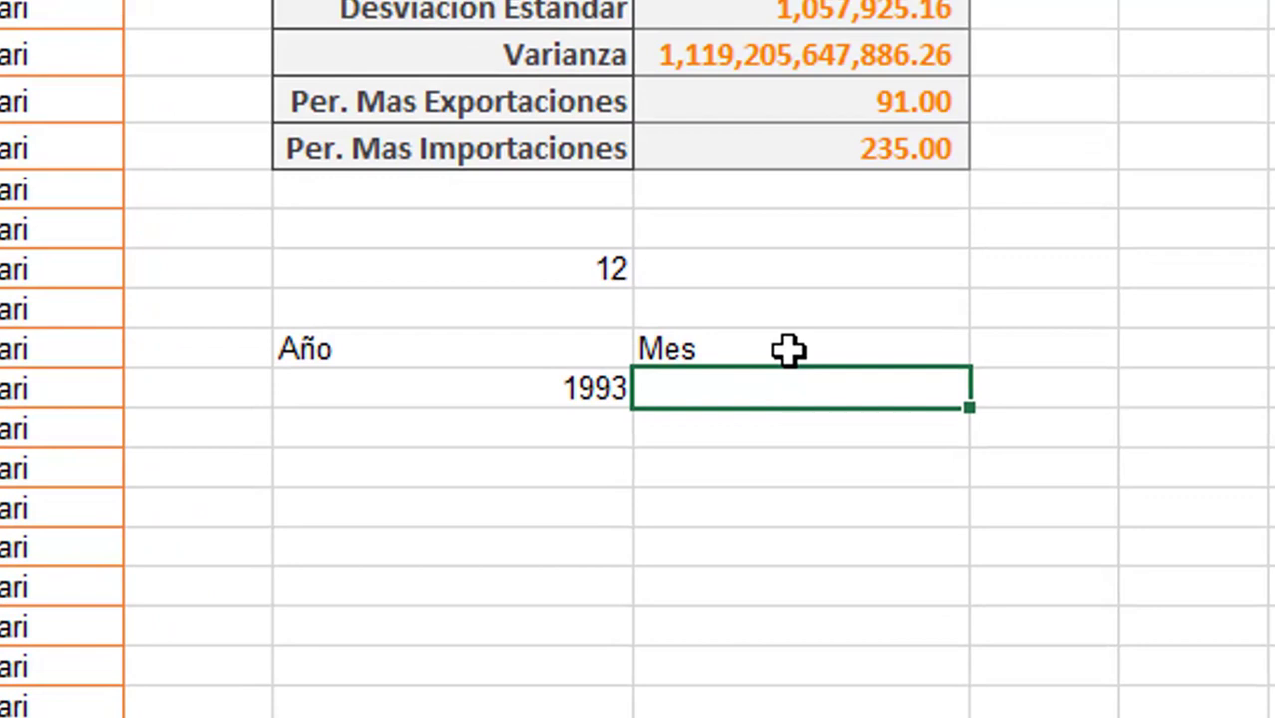
text(01)
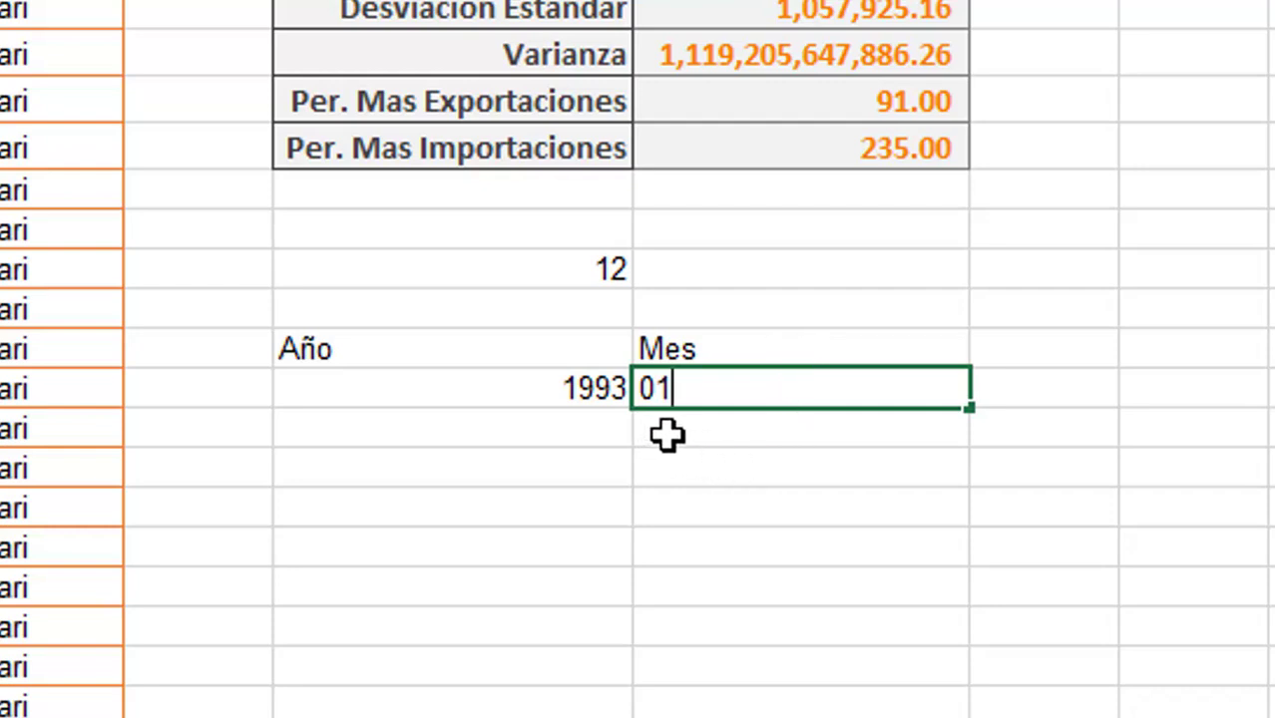
key(Return)
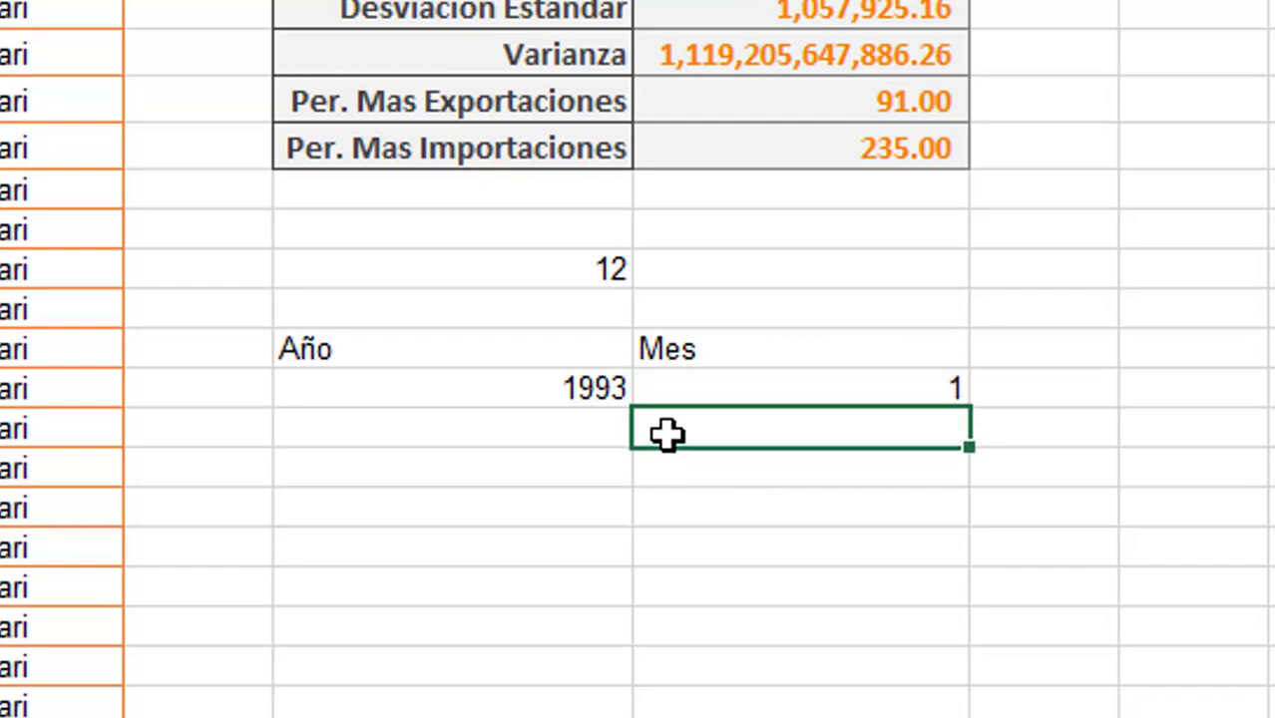
Turn the Mes criterion in I15 into the text value '01 to match the format of the table's months
click(675, 391)
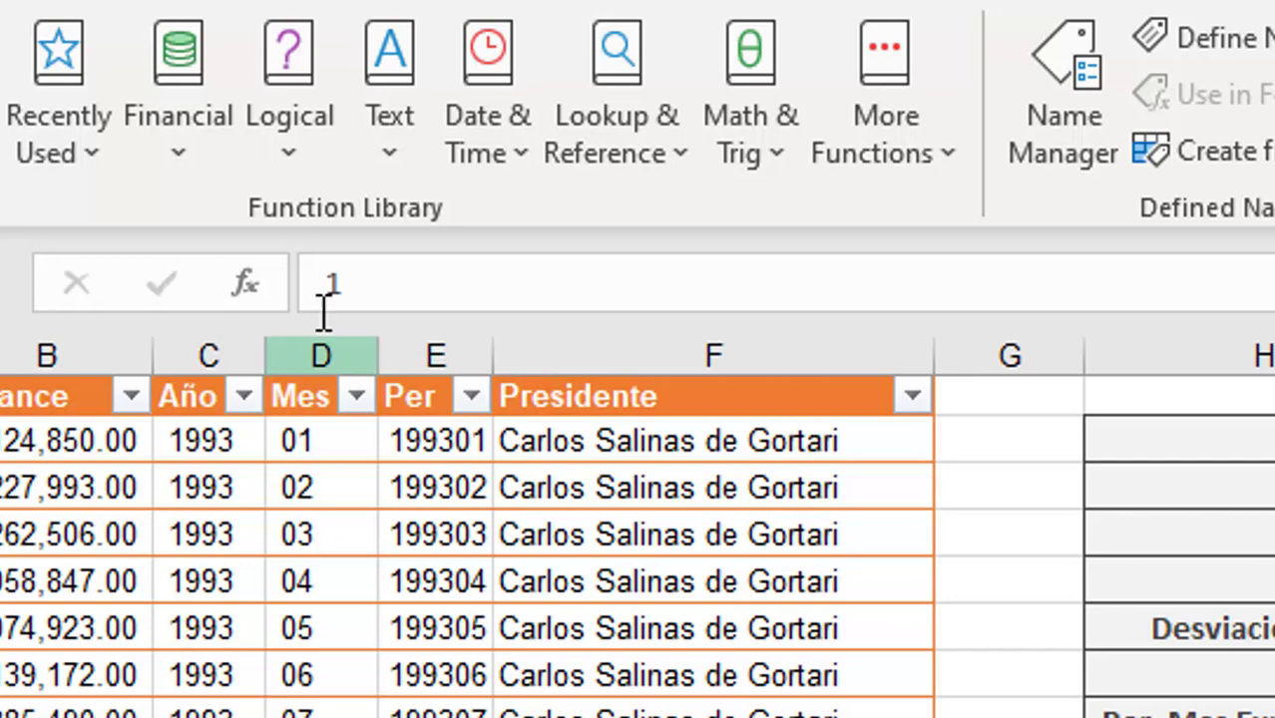
click(329, 288)
key(Home)
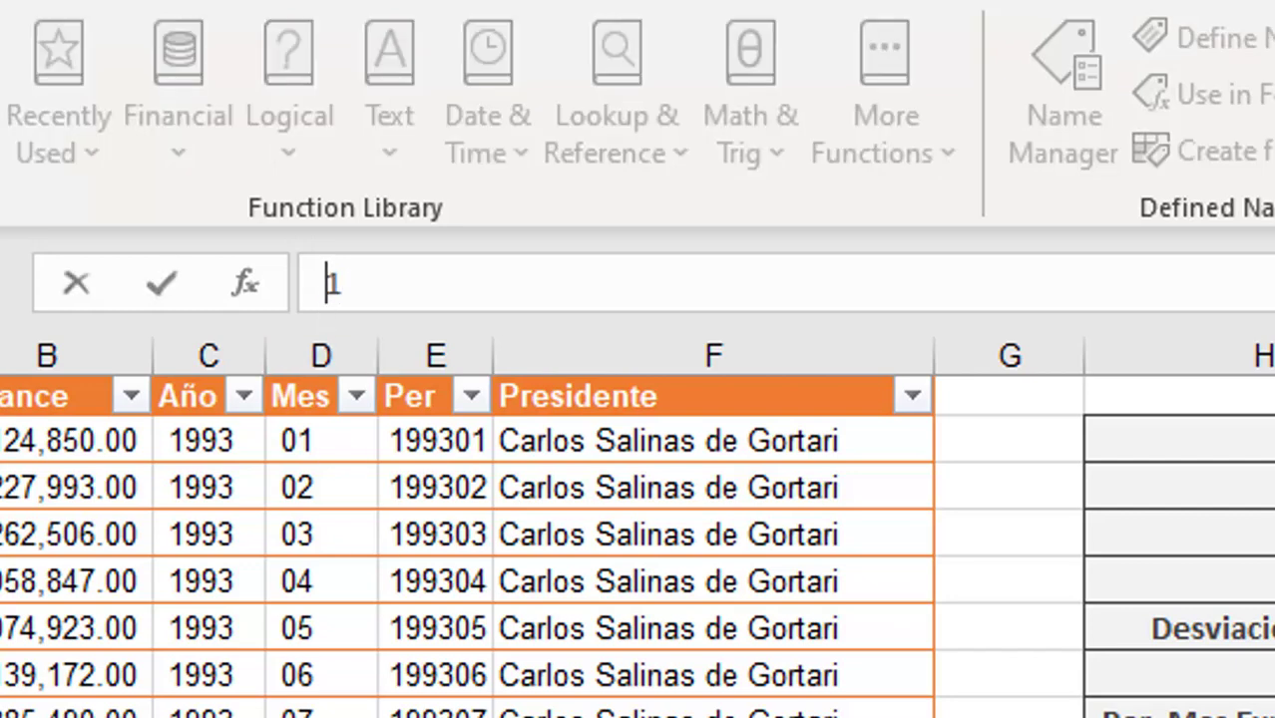
text('0)
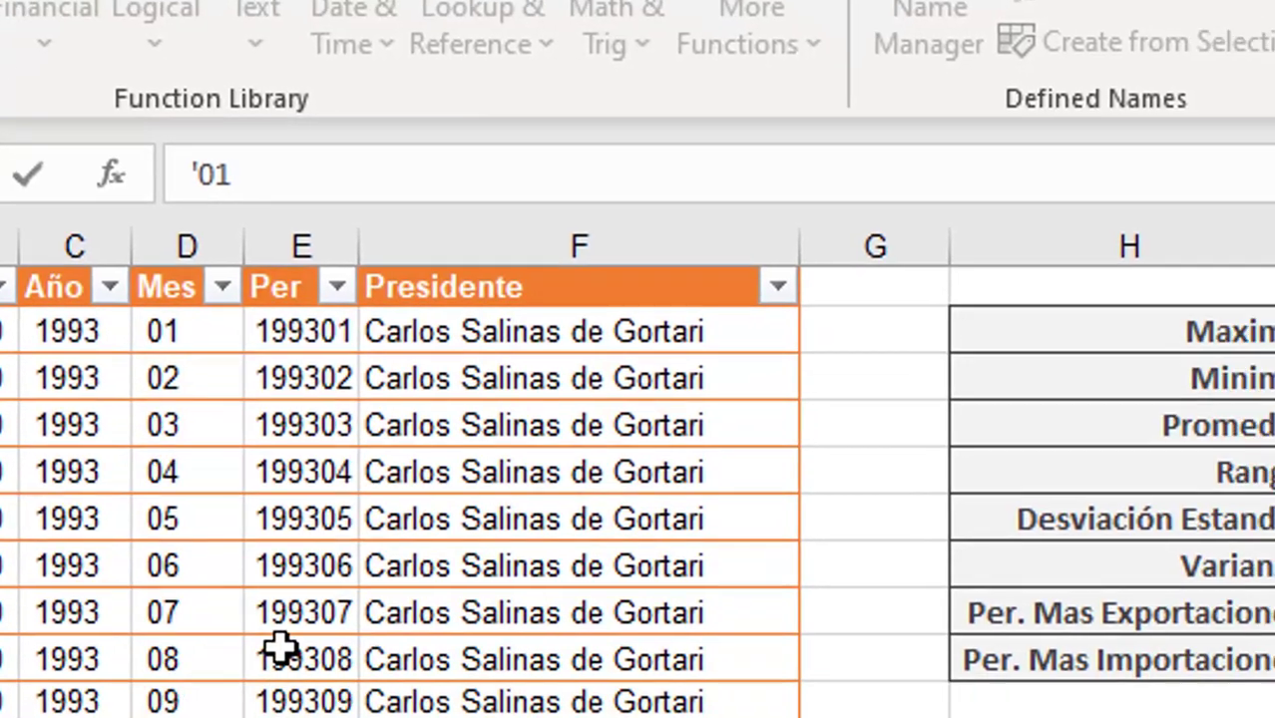
key(Return)
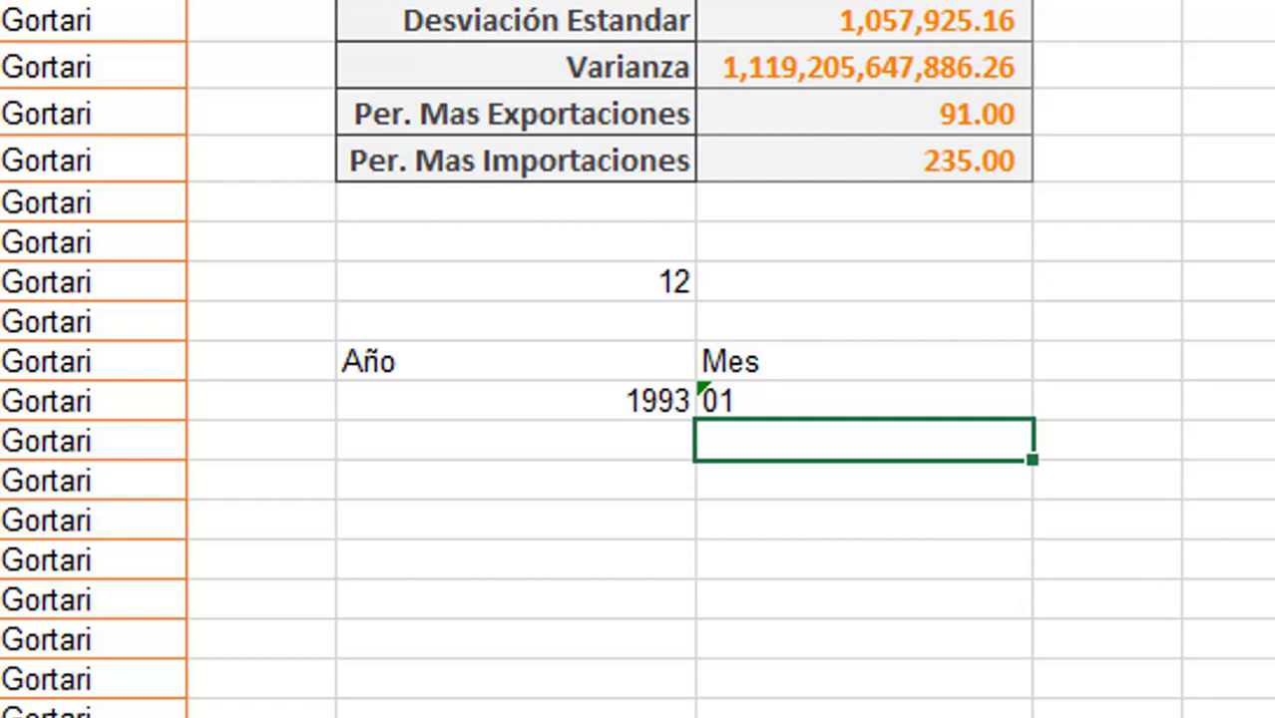
Extend the criteria range of H12's DCOUNT formula to H14:I15 so it covers both Año and Mes
click(636, 288)
key(F2)
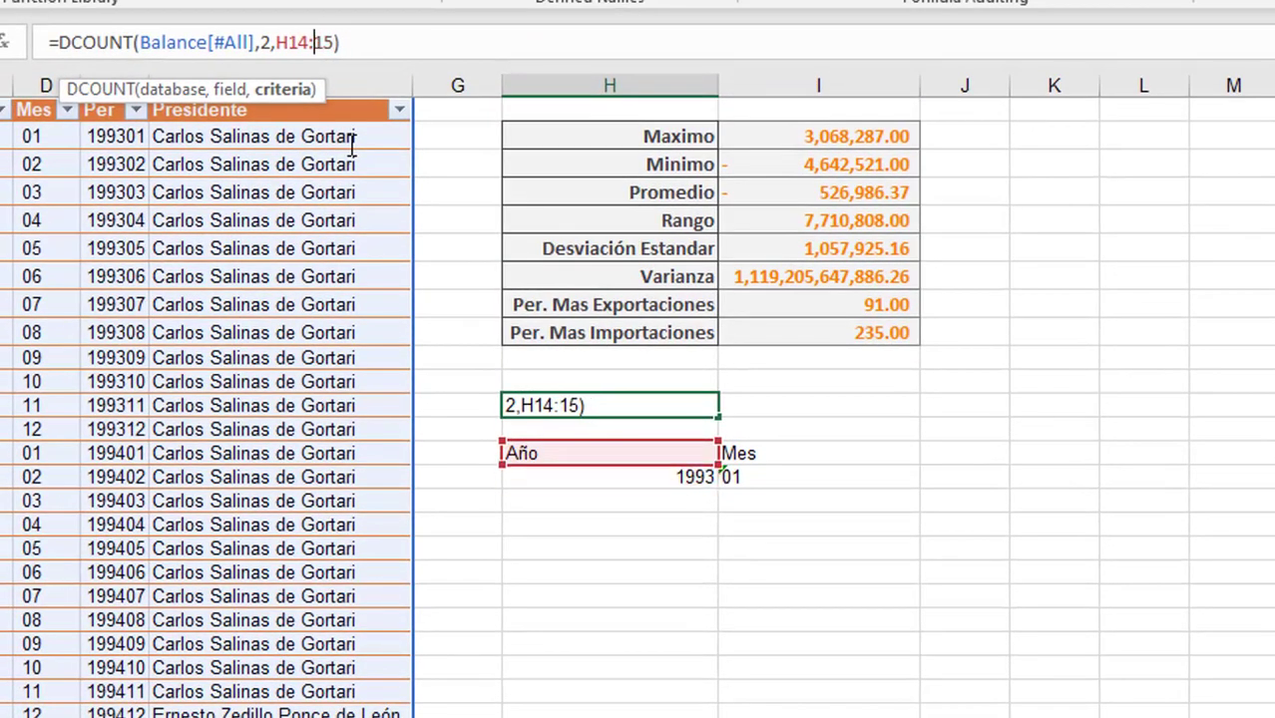
key(BackSpace)
text(I)
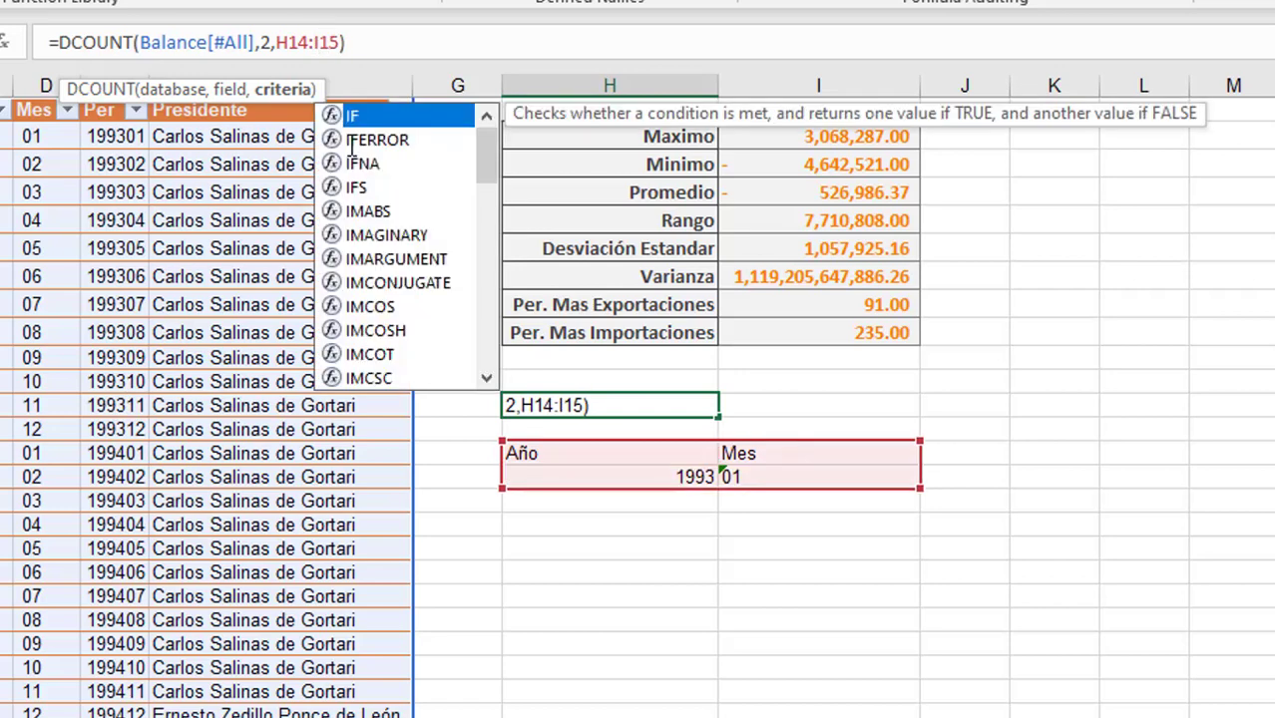
key(Return)
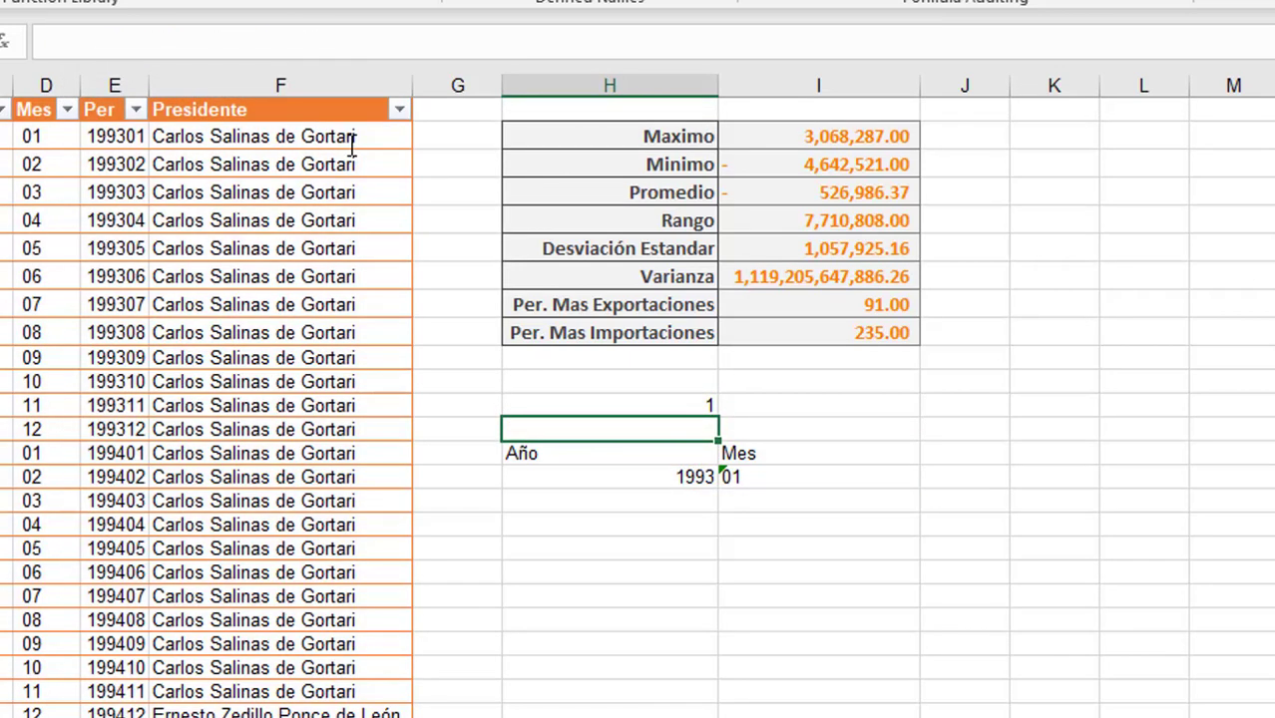
Check the DCOUNT result by filtering the table to Año 1993 and Mes 01
click(610, 403)
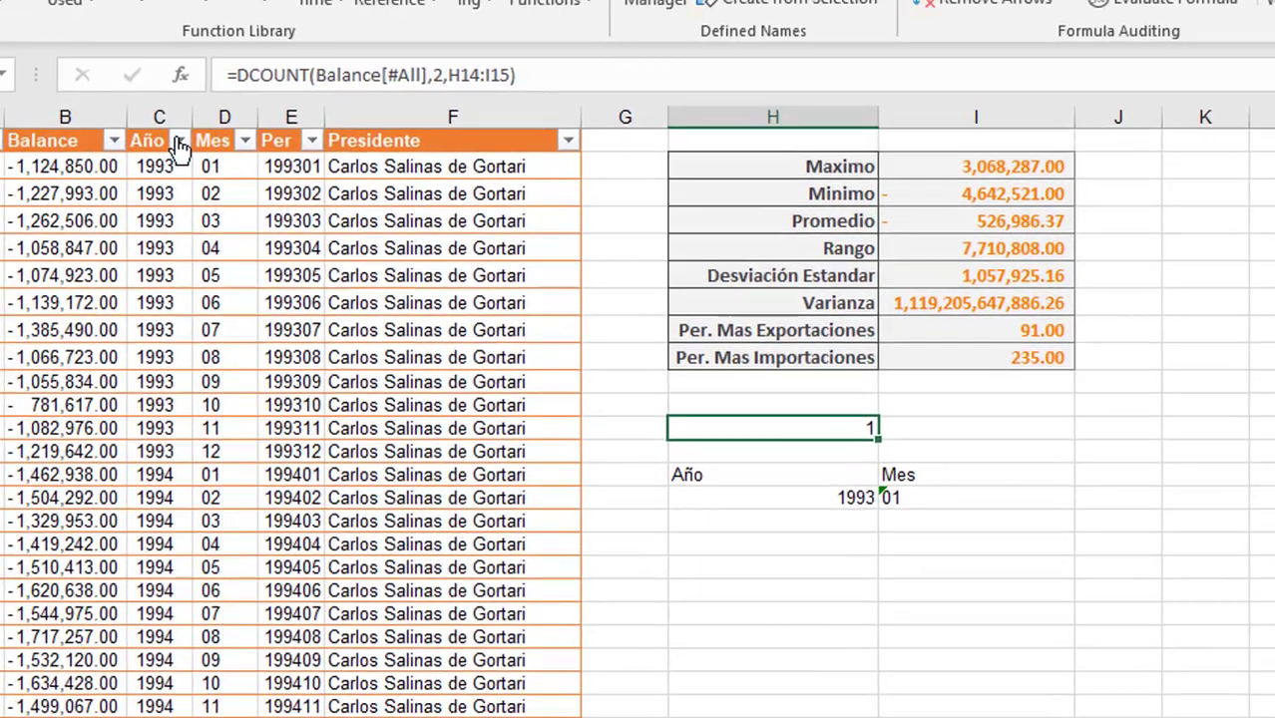
click(218, 146)
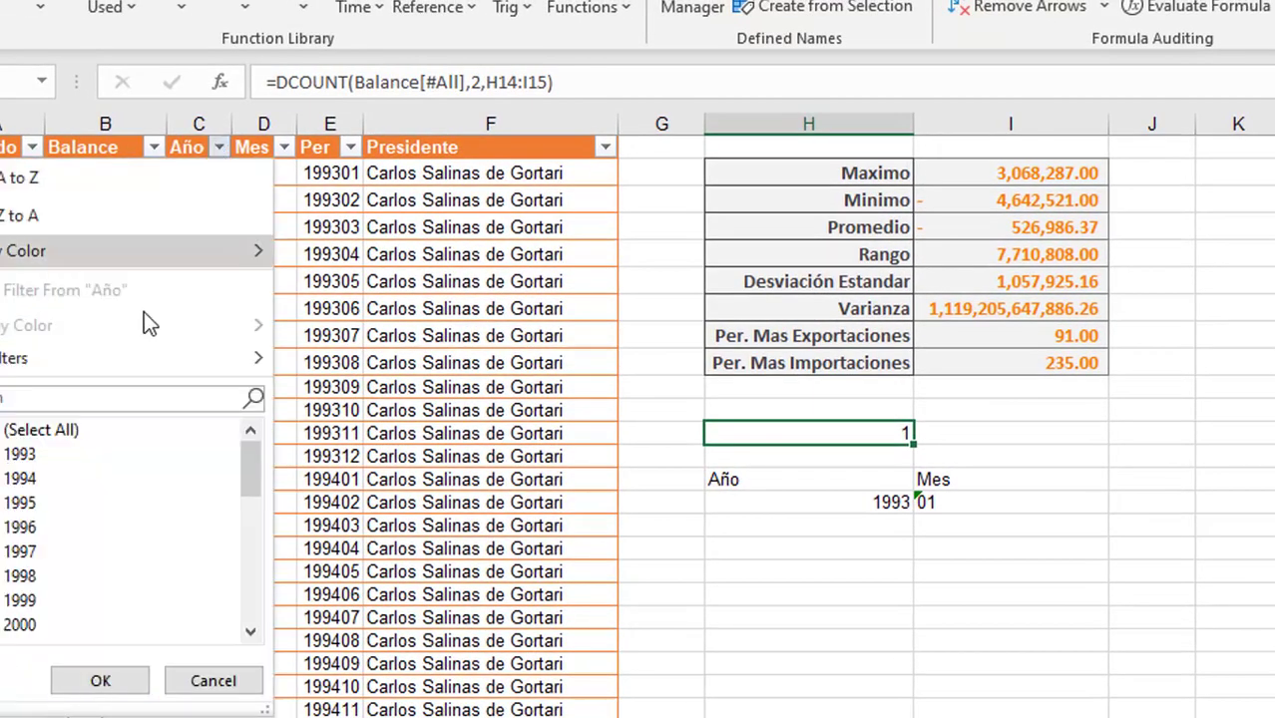
click(42, 430)
click(30, 455)
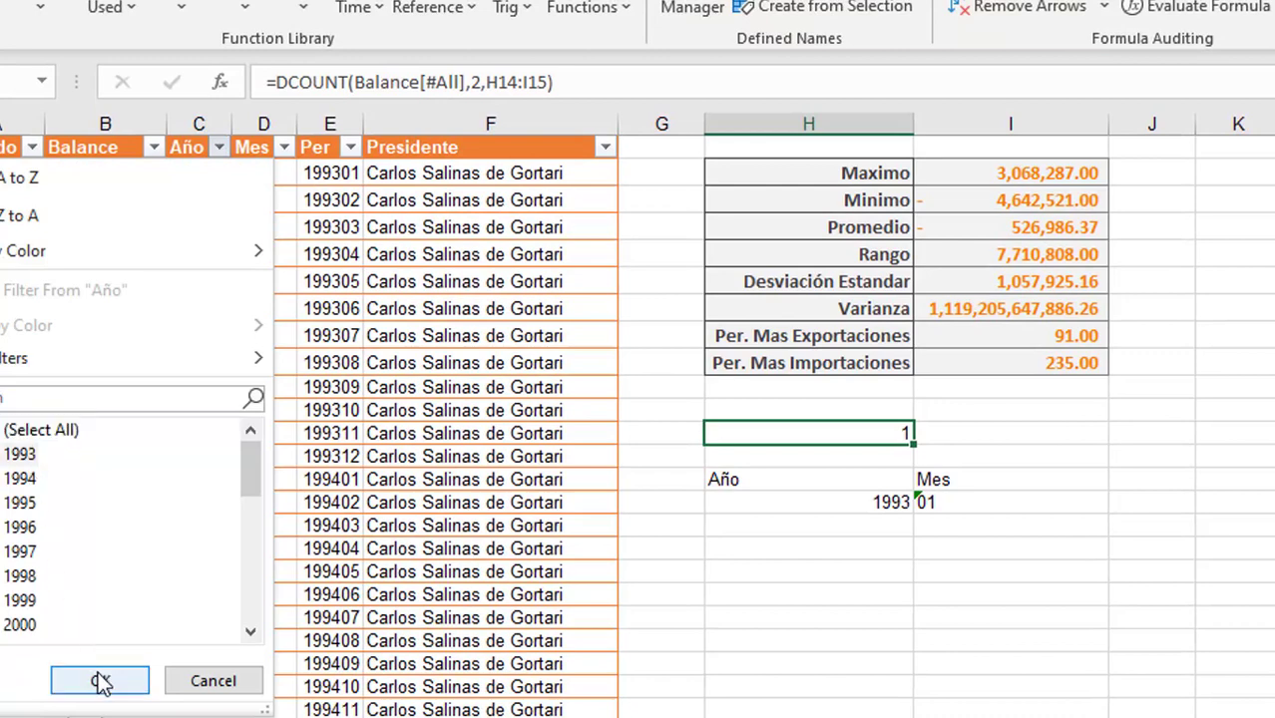
click(101, 682)
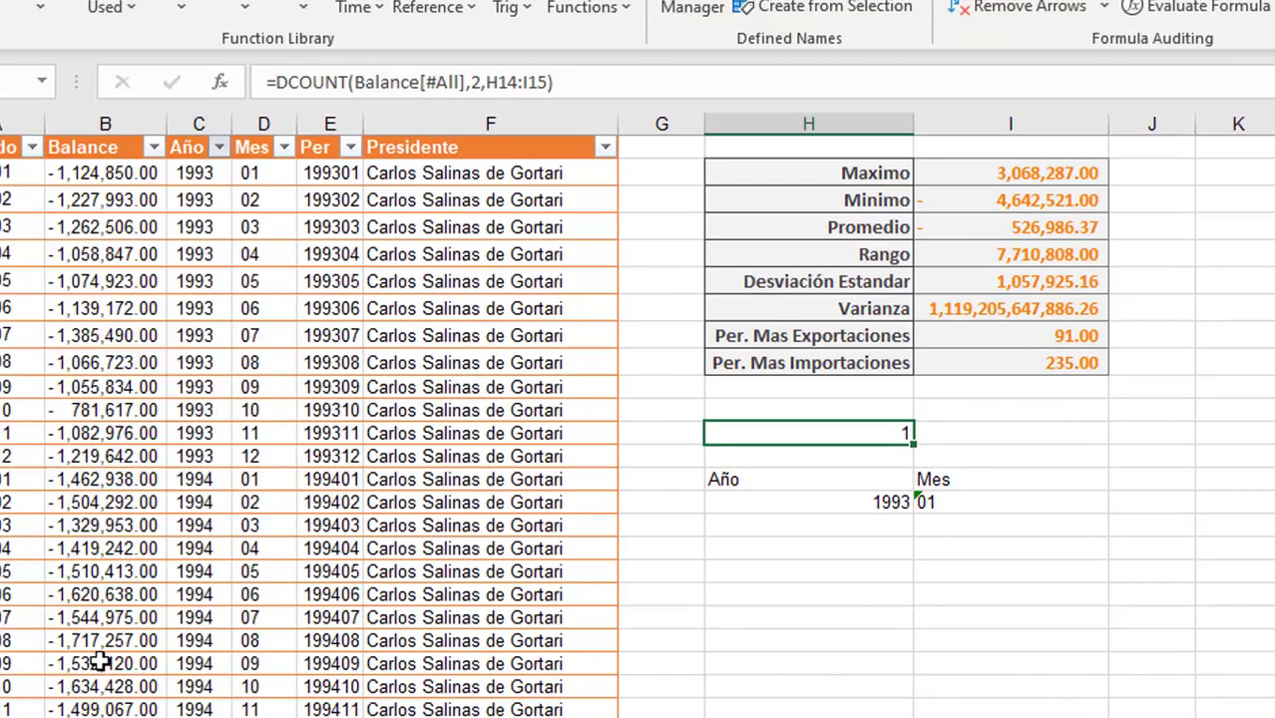
click(284, 148)
click(42, 430)
click(30, 455)
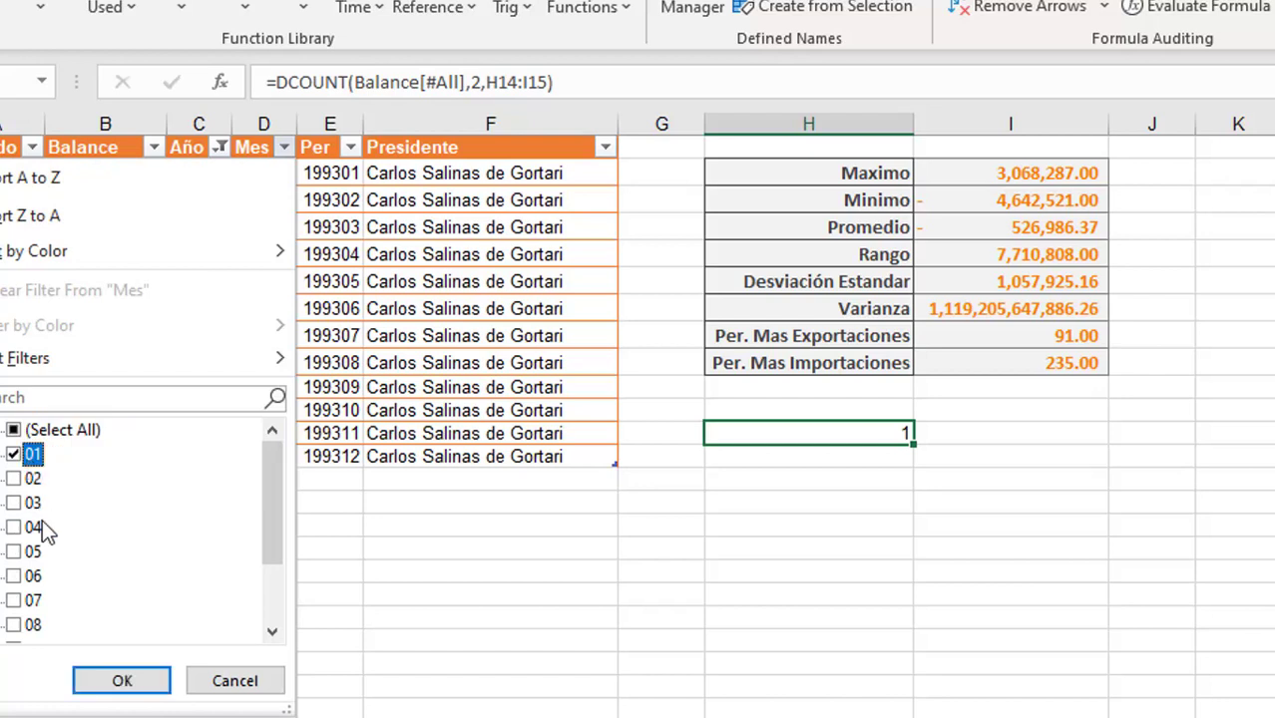
click(102, 682)
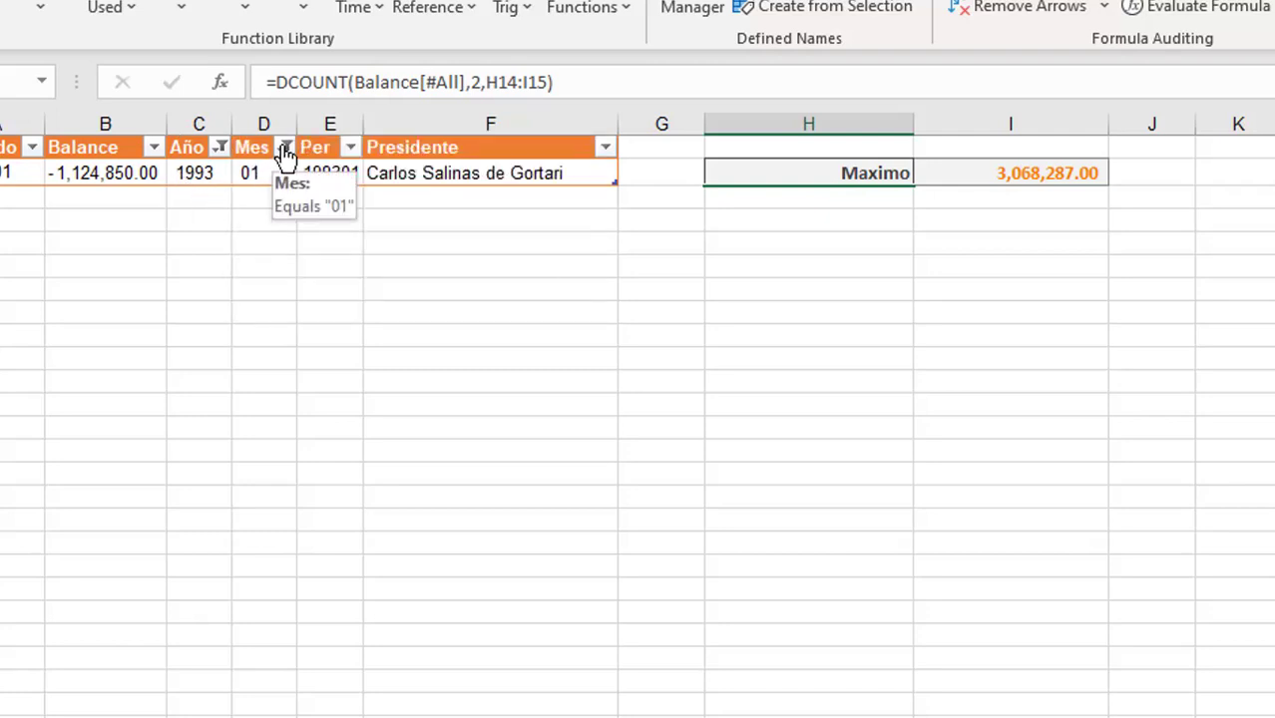
Clear the filters on the Mes and Año columns to show all records again
click(68, 436)
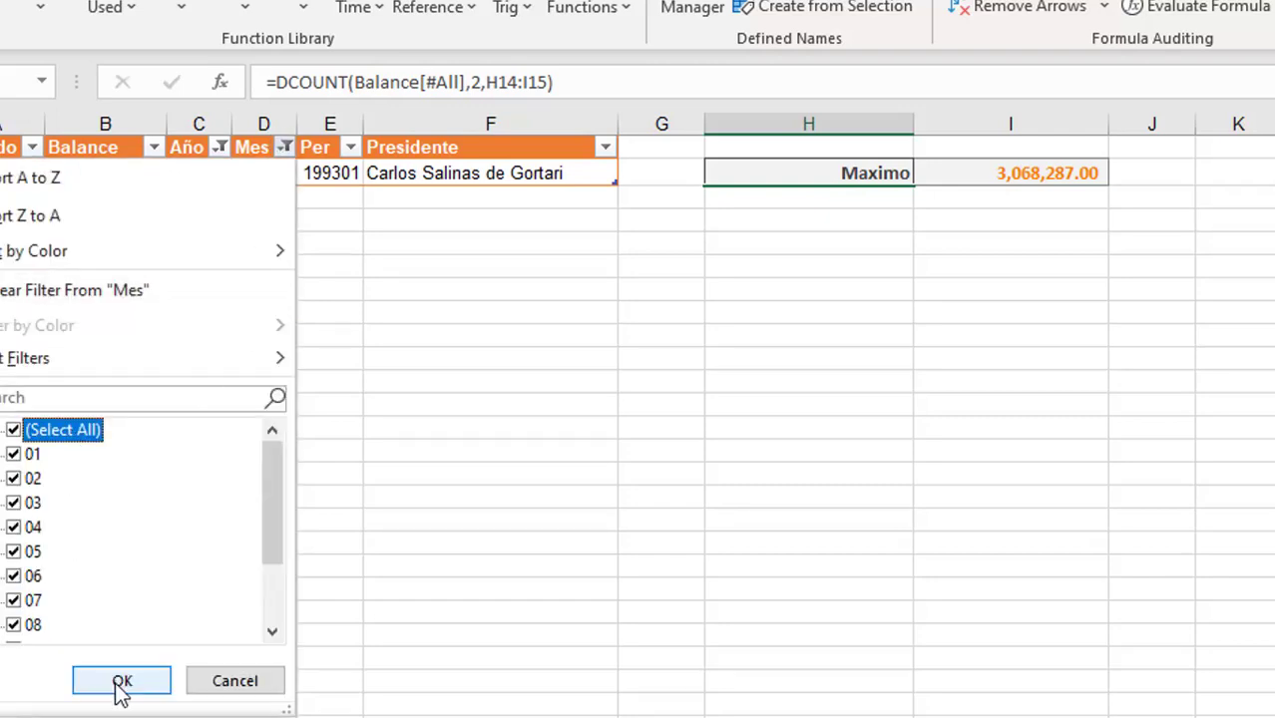
click(120, 687)
click(218, 146)
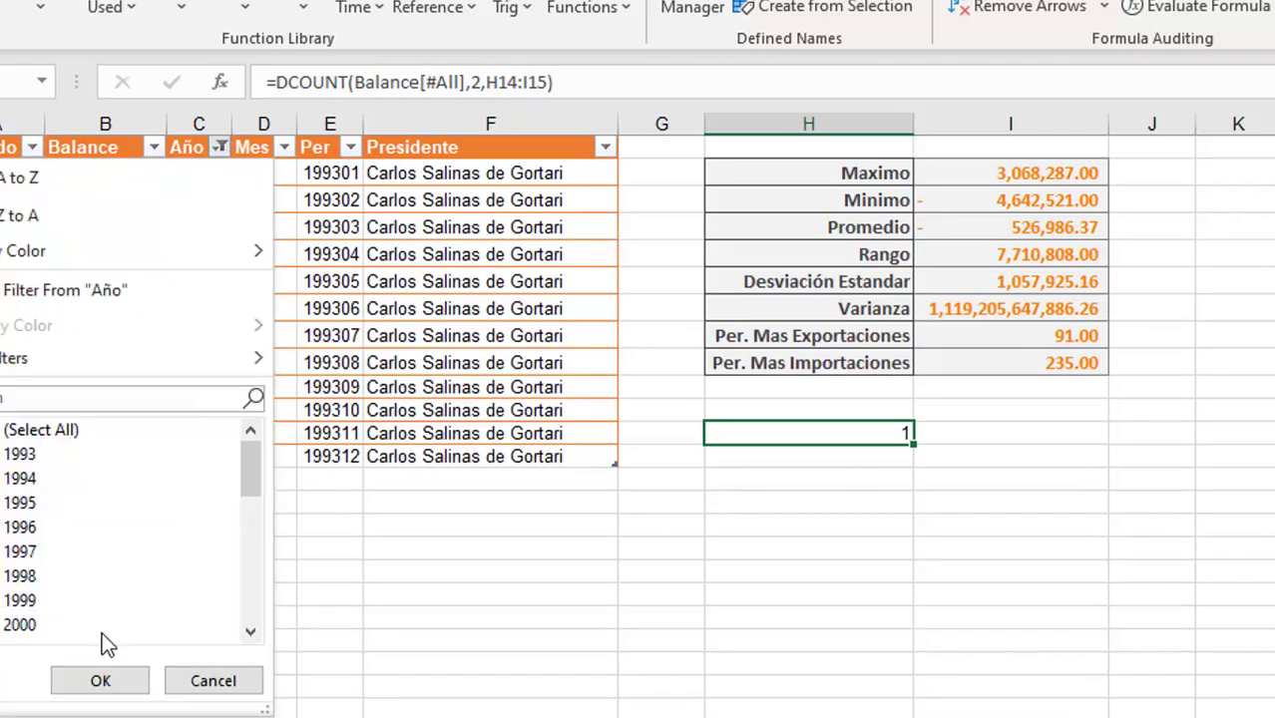
click(35, 430)
click(91, 683)
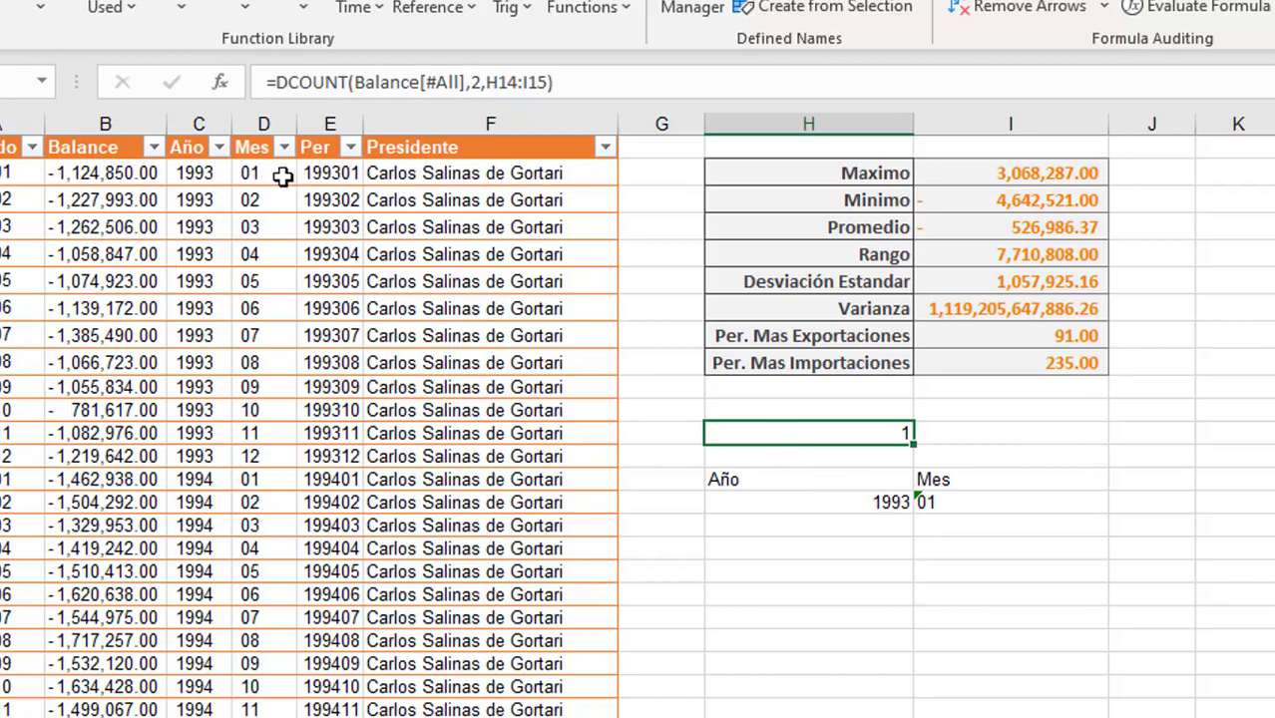
Change the criteria range in H12's DCOUNT formula to I14:I15 to count by Mes only
click(482, 82)
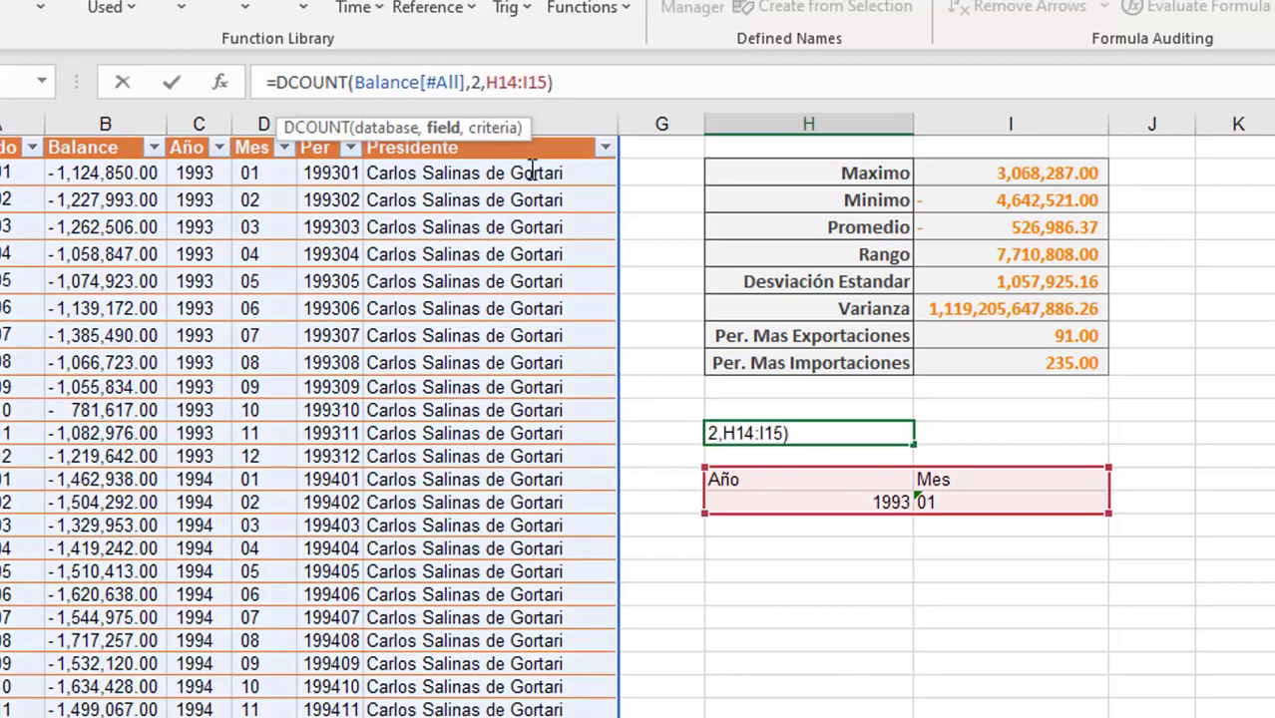
key(Right)
key(Delete)
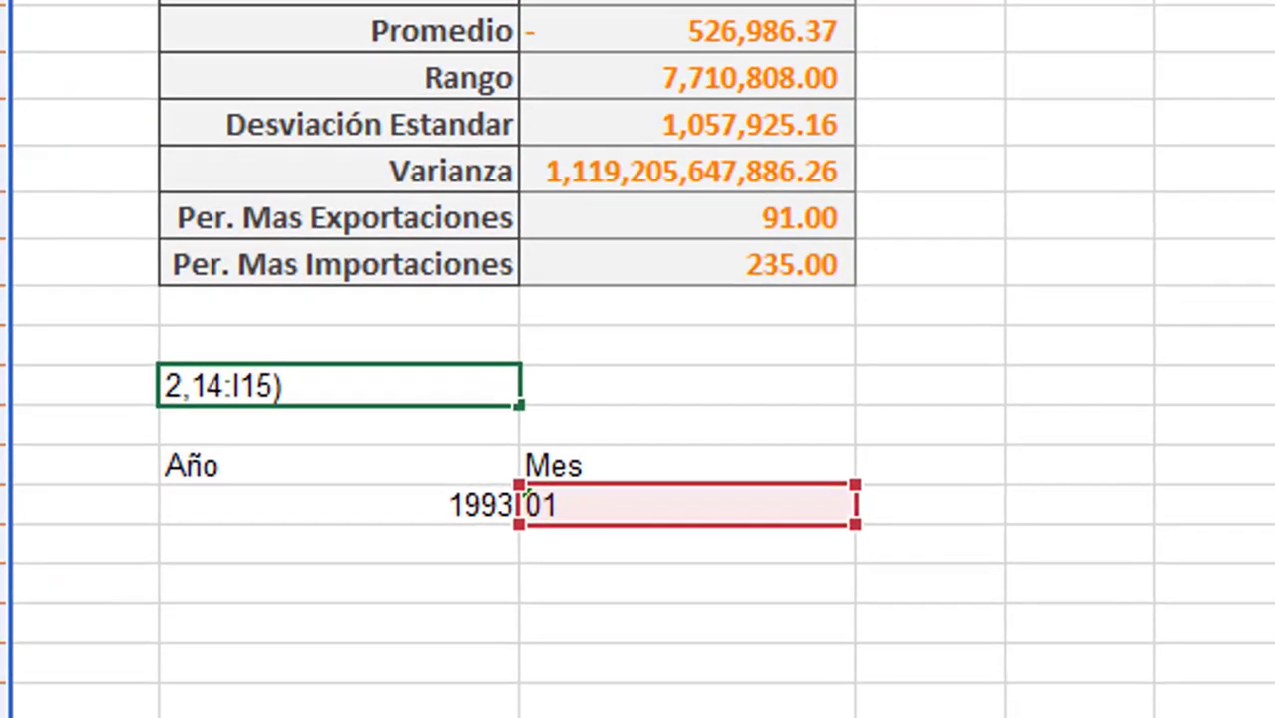
text(I)
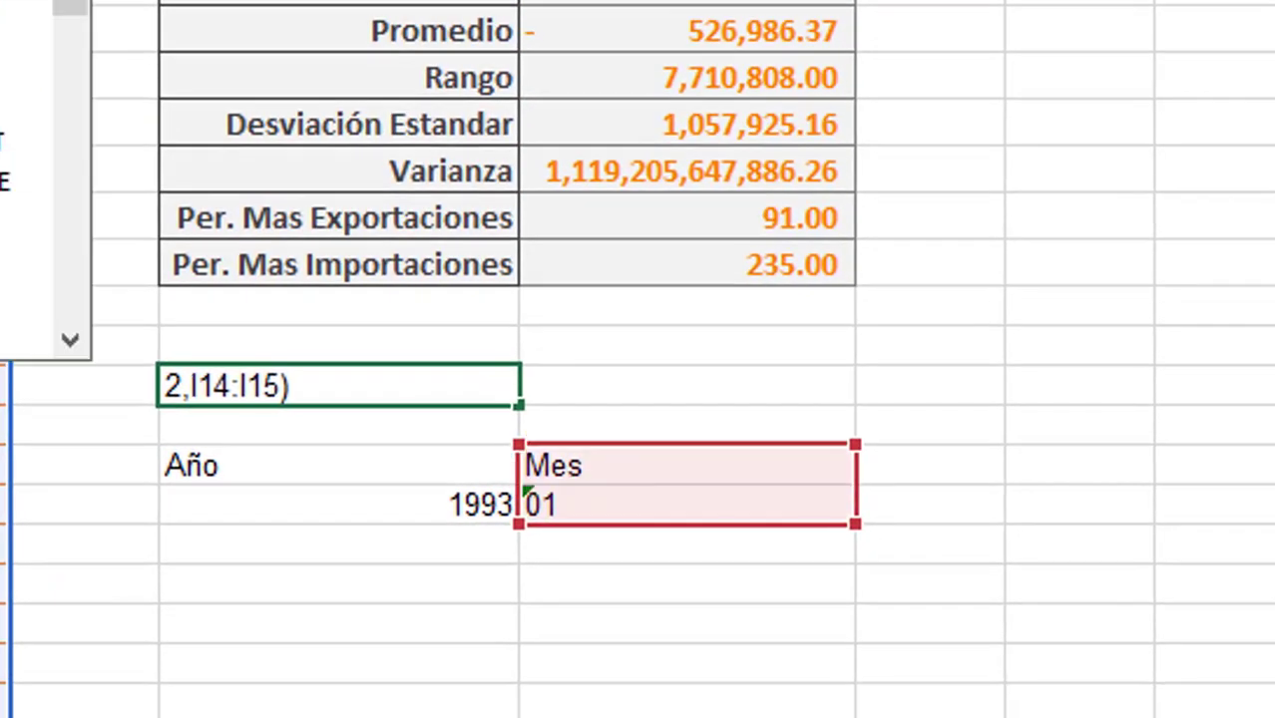
key(Return)
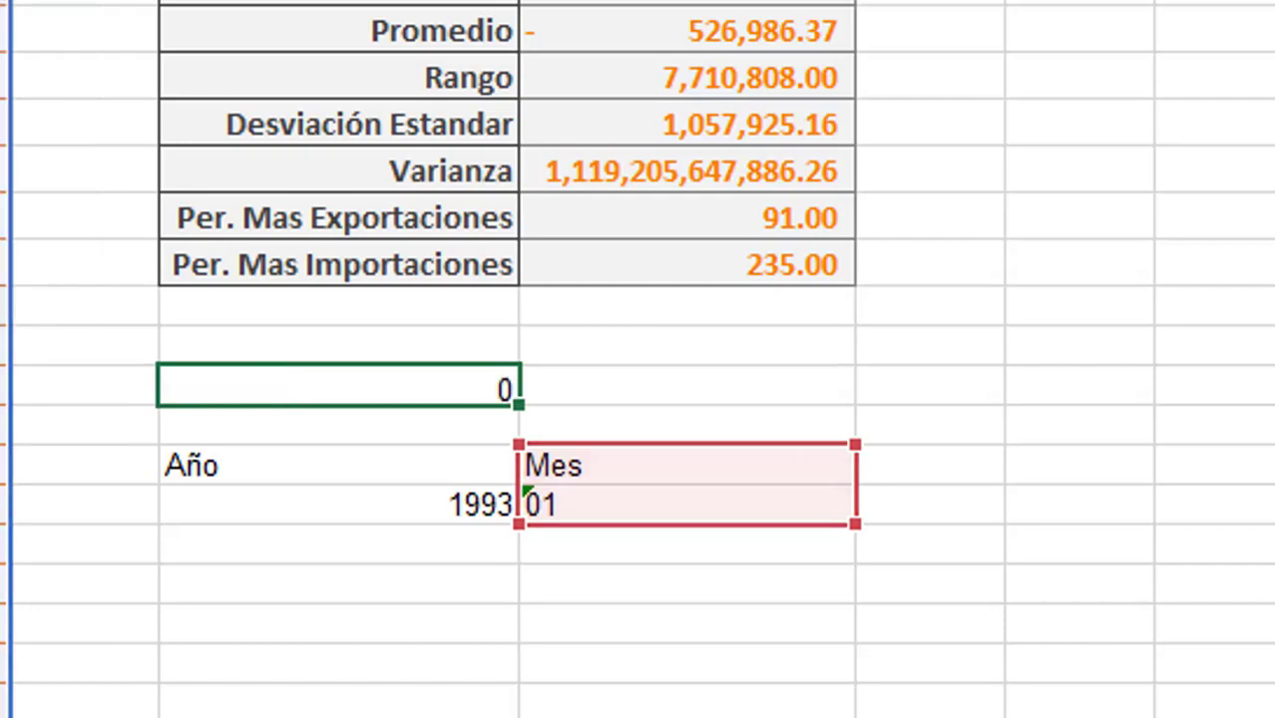
click(300, 382)
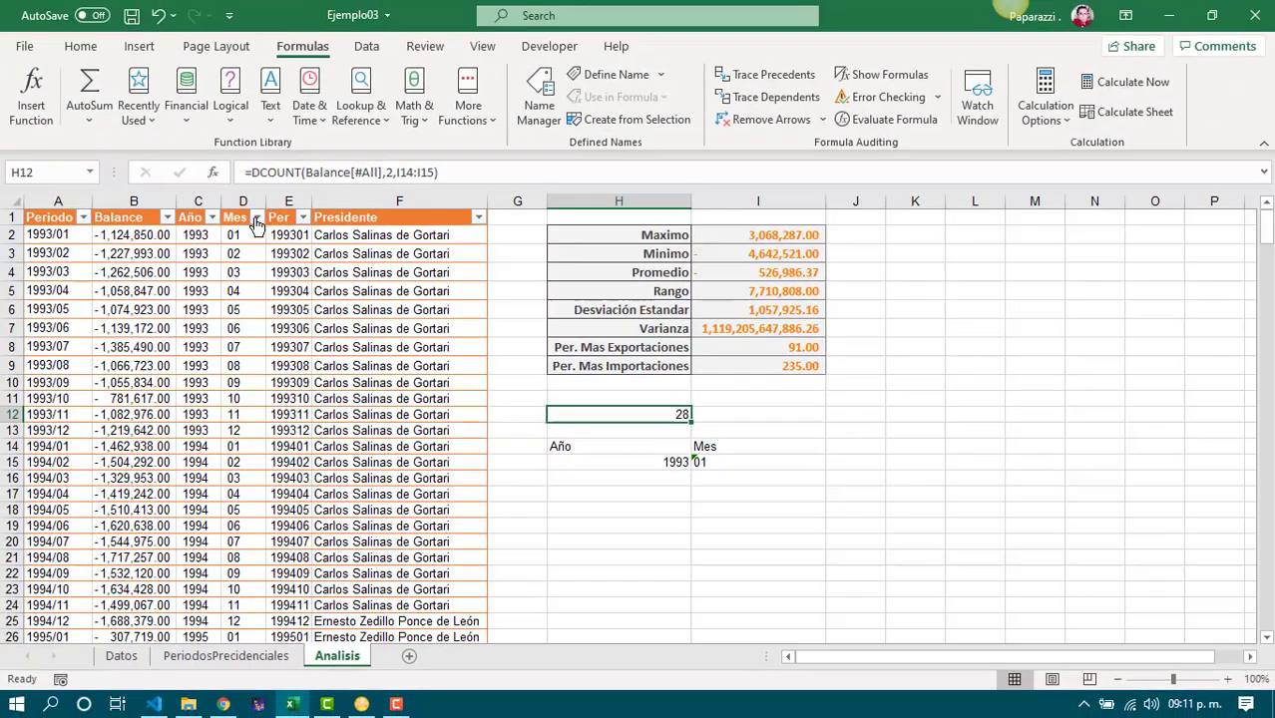
Check the count by filtering the Mes column to 01, and clear the filter again
click(256, 217)
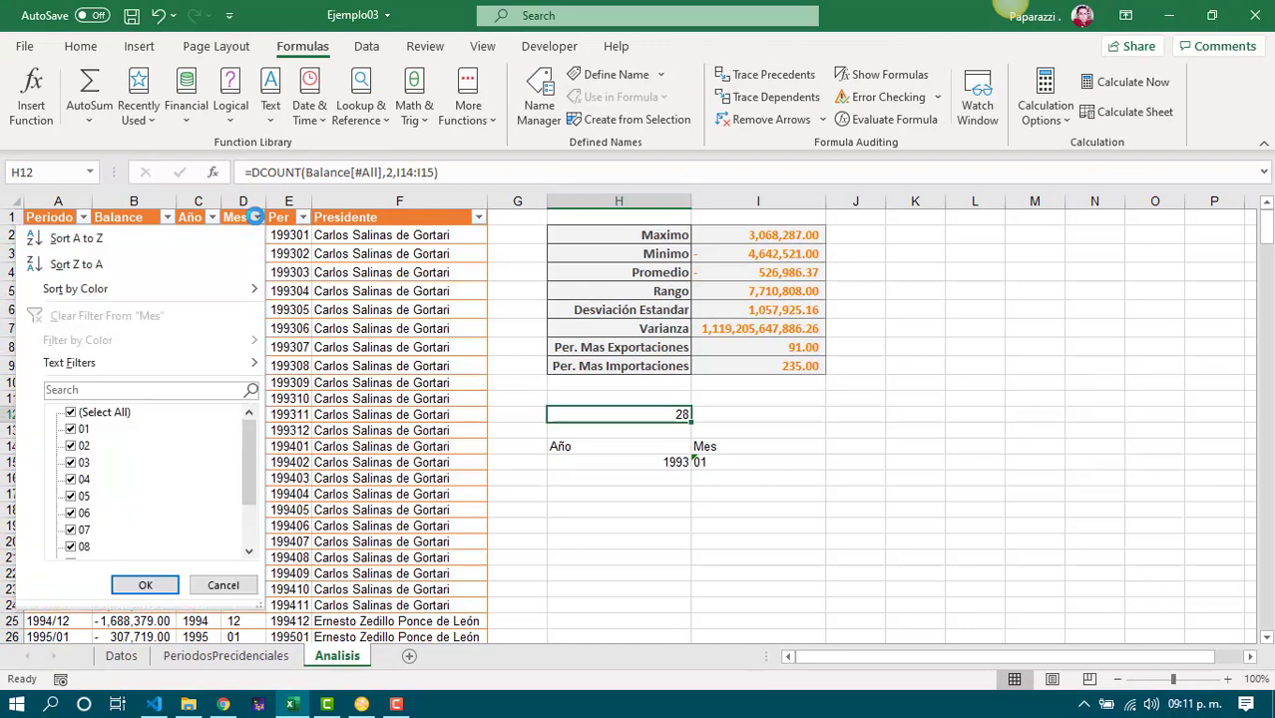
click(100, 412)
click(83, 430)
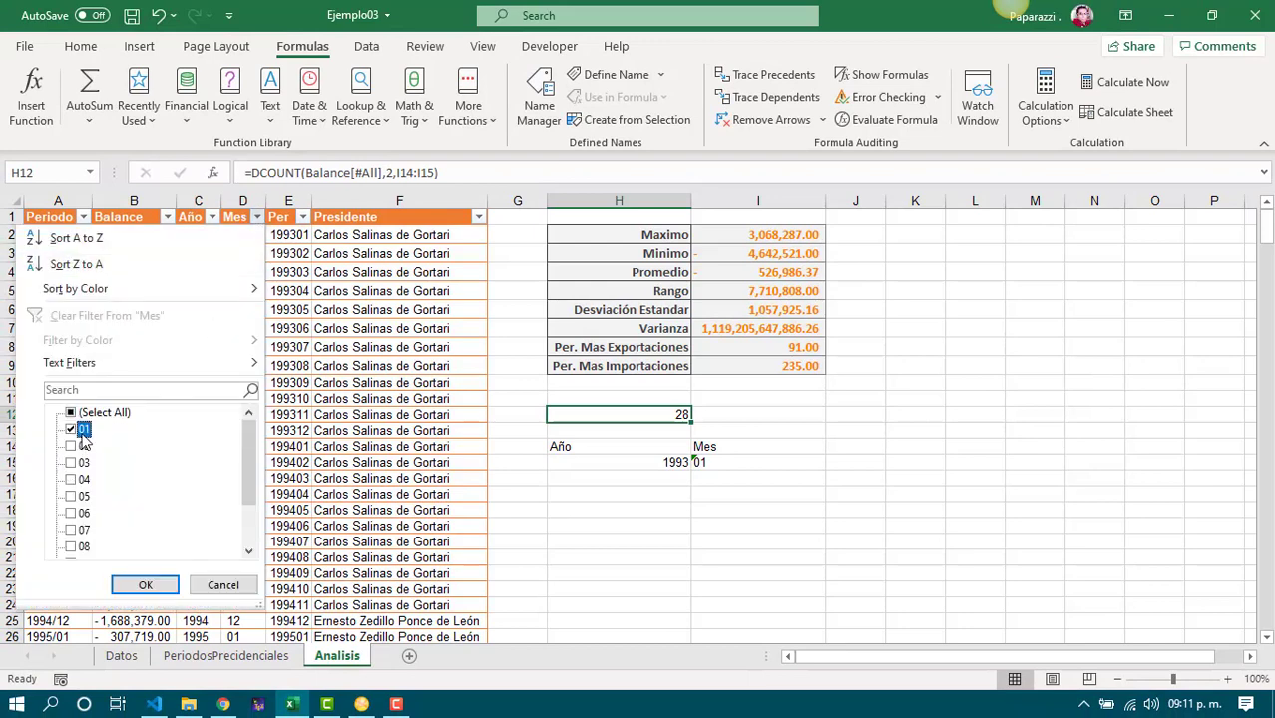
click(145, 585)
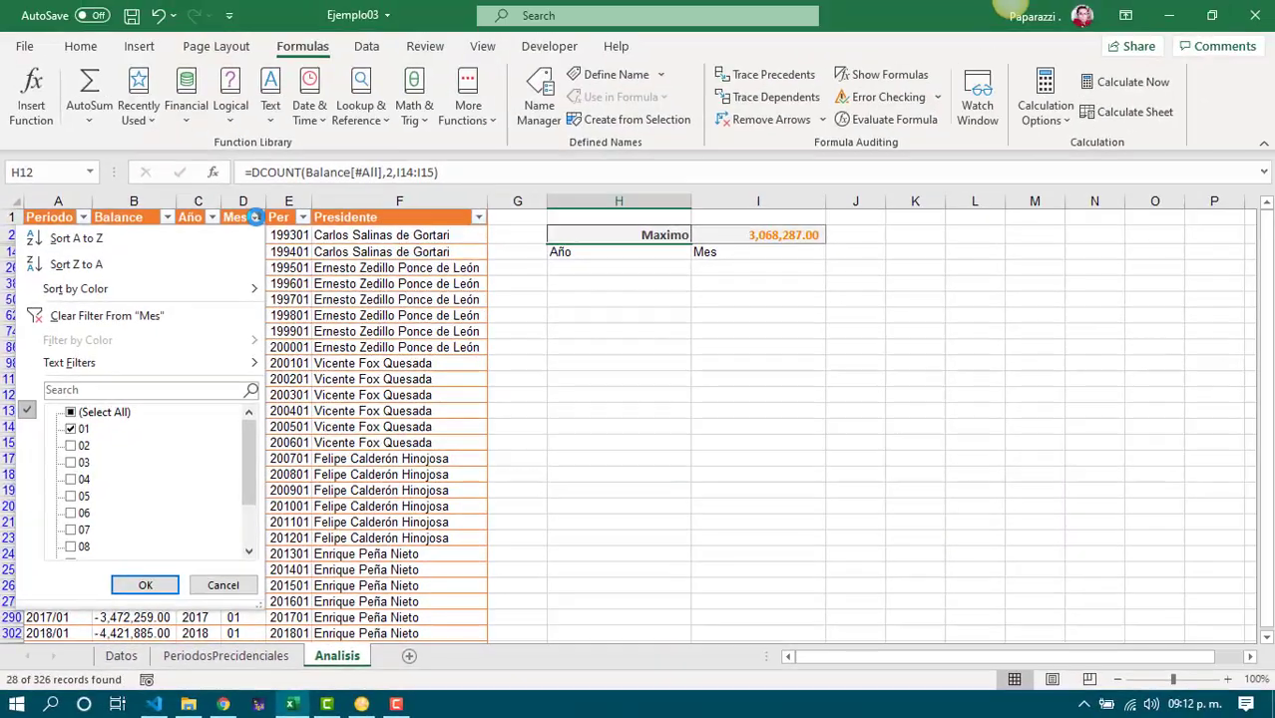
click(257, 217)
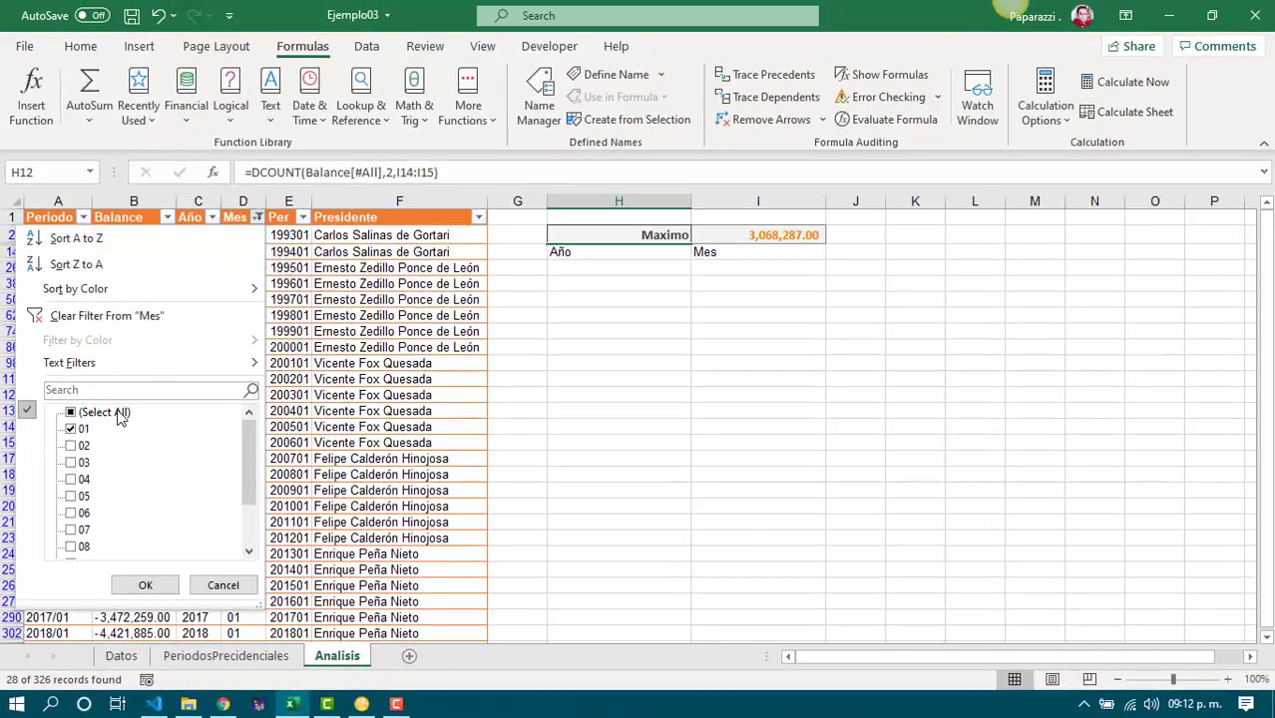
click(117, 413)
click(145, 585)
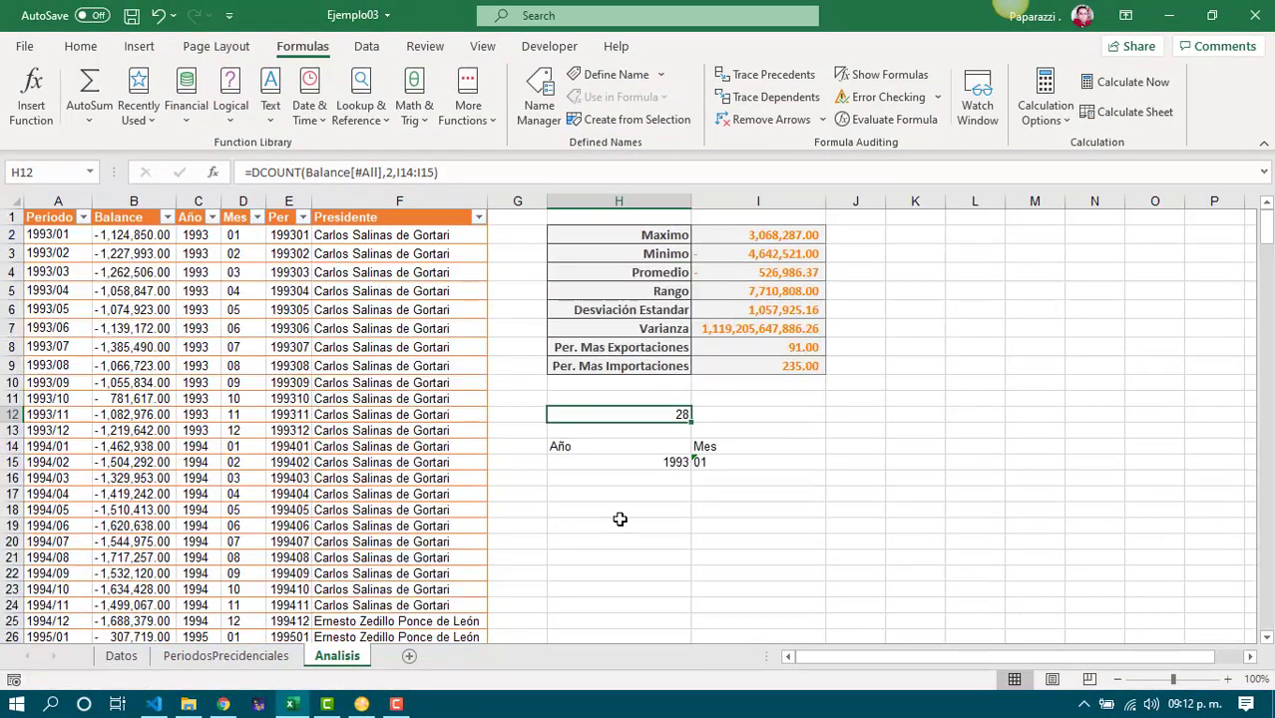
click(658, 440)
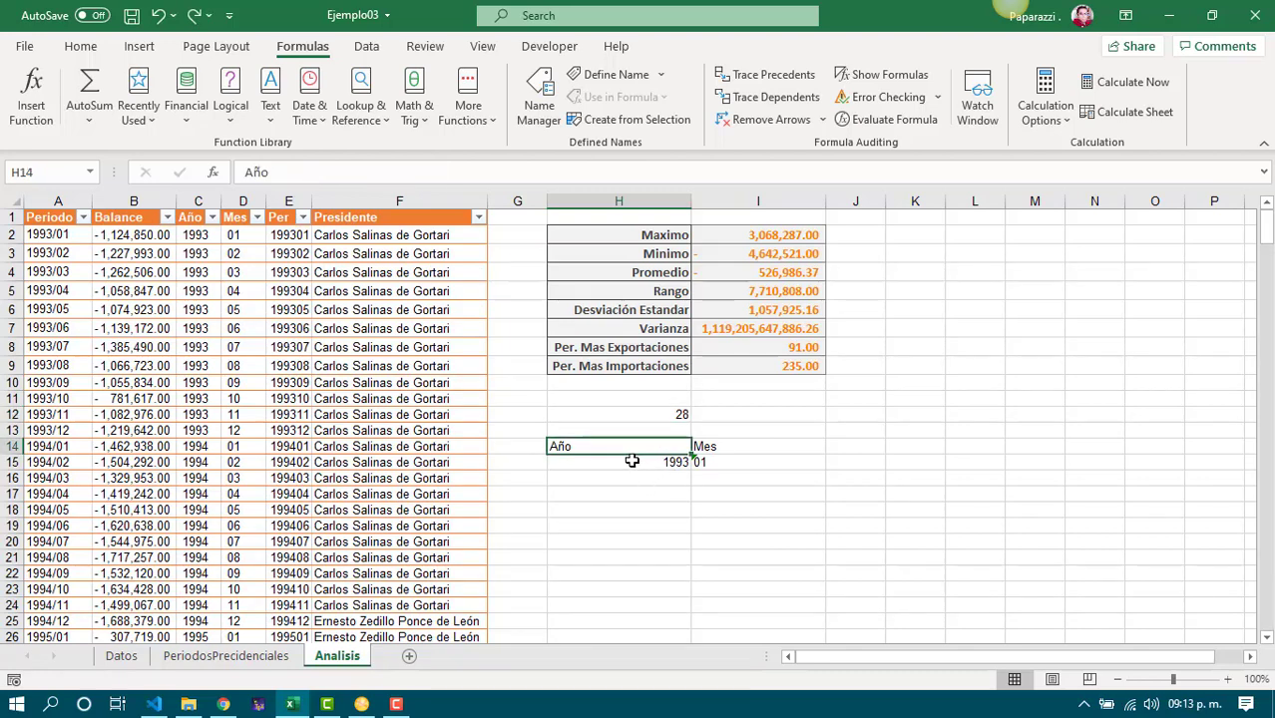
Add a second Mes criterion, 03 entered as text, in cell I16 below the 01 criterion
click(624, 462)
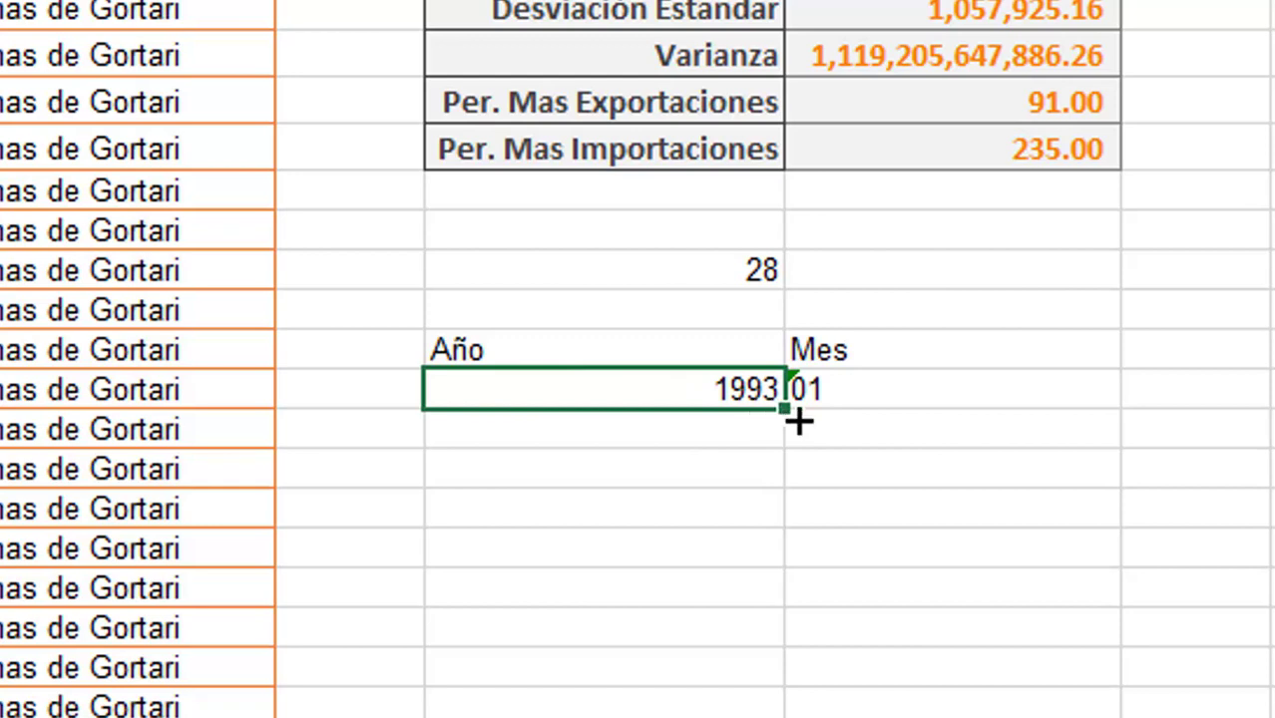
click(922, 396)
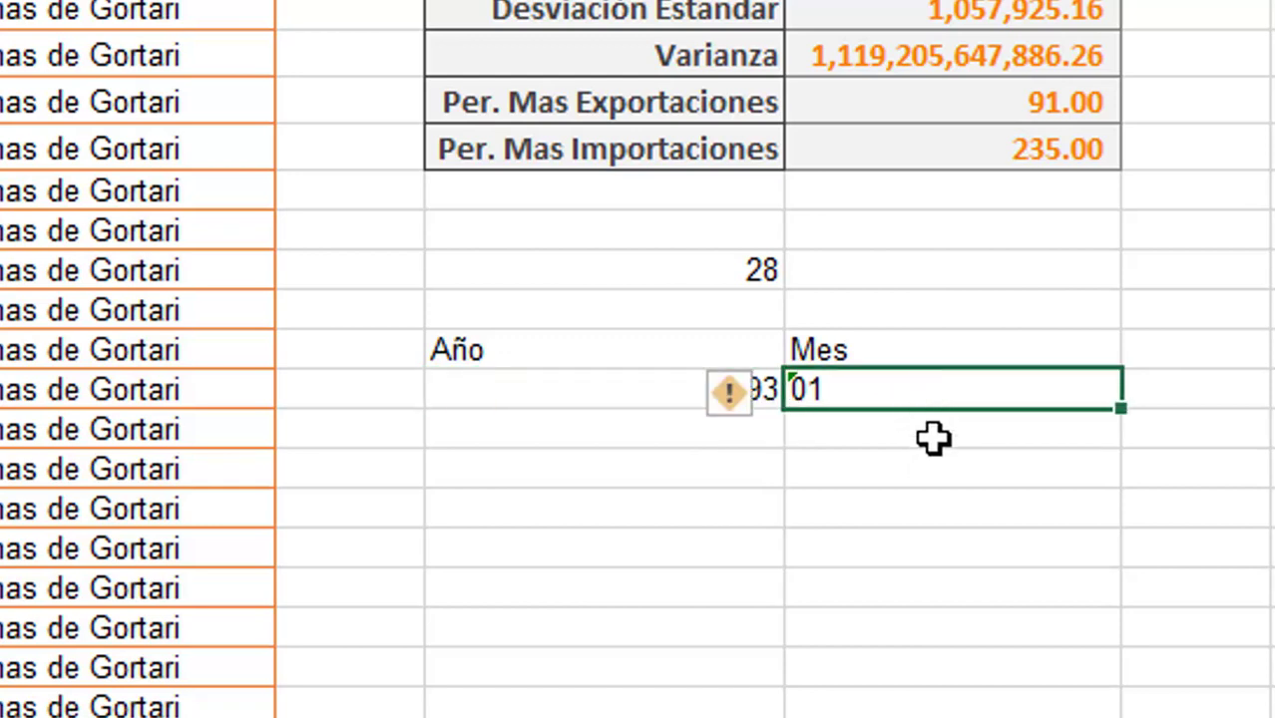
click(933, 439)
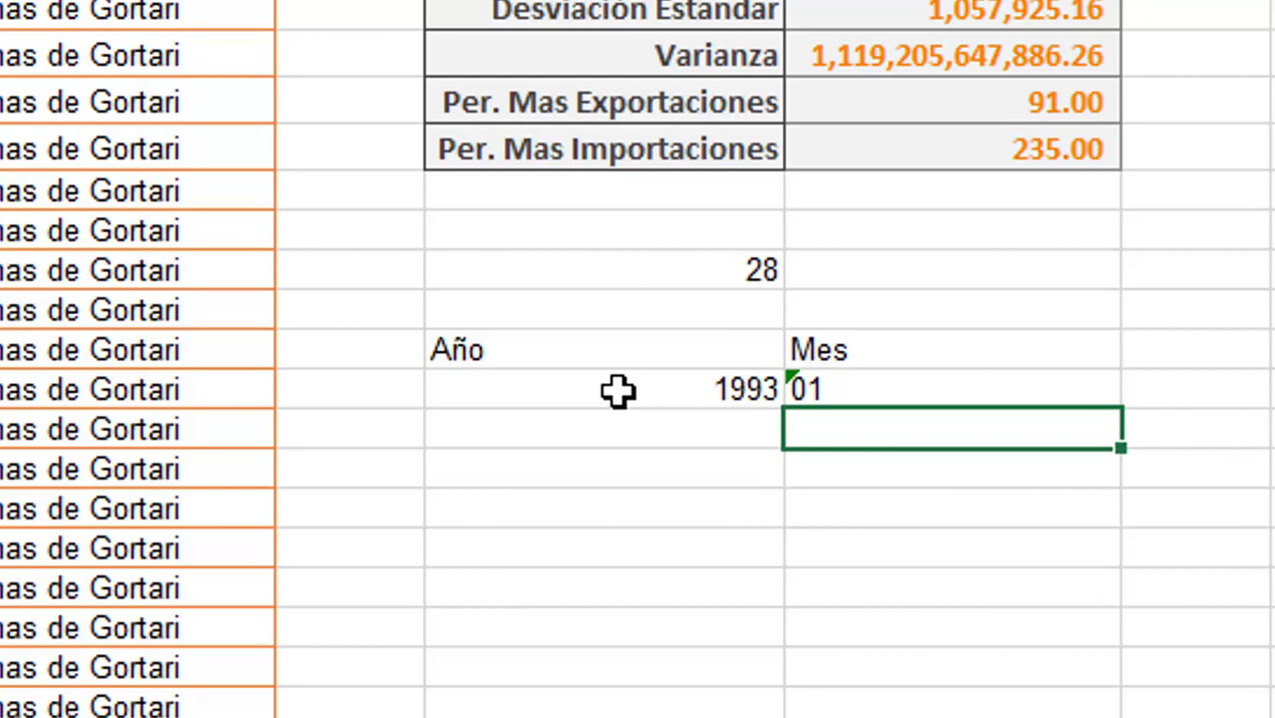
text('03)
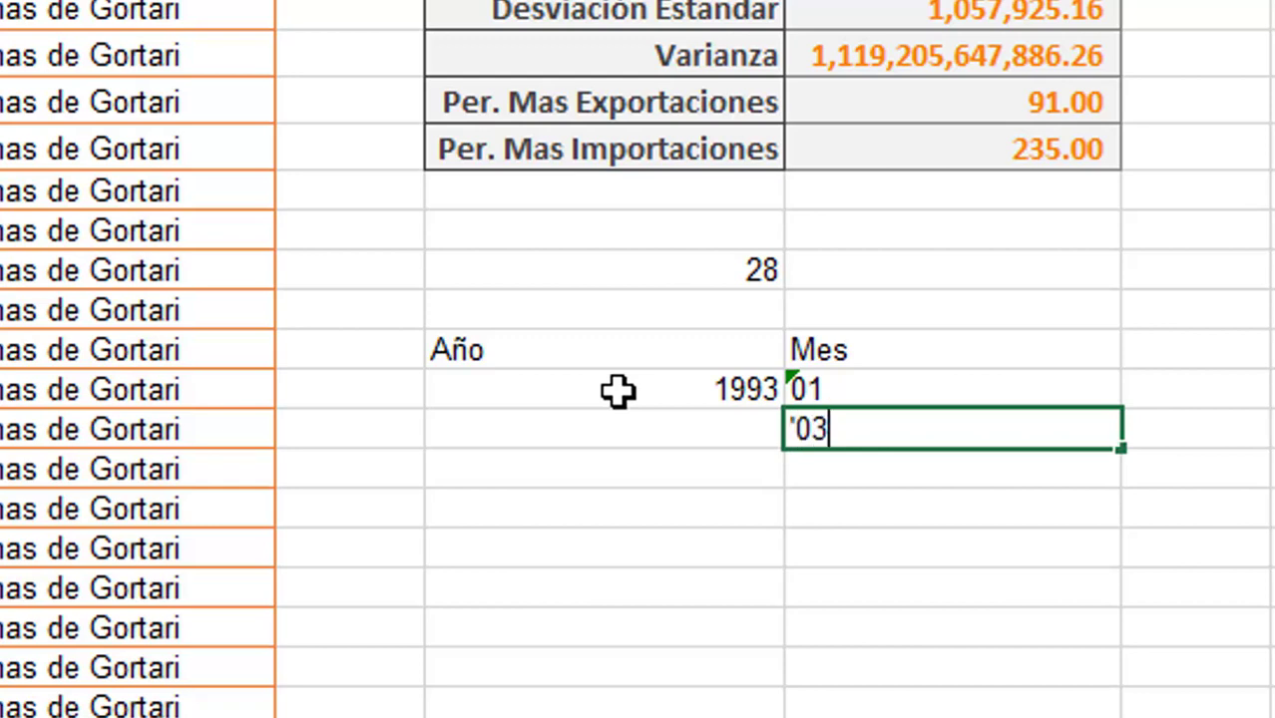
key(ctrl+Return)
key(Return)
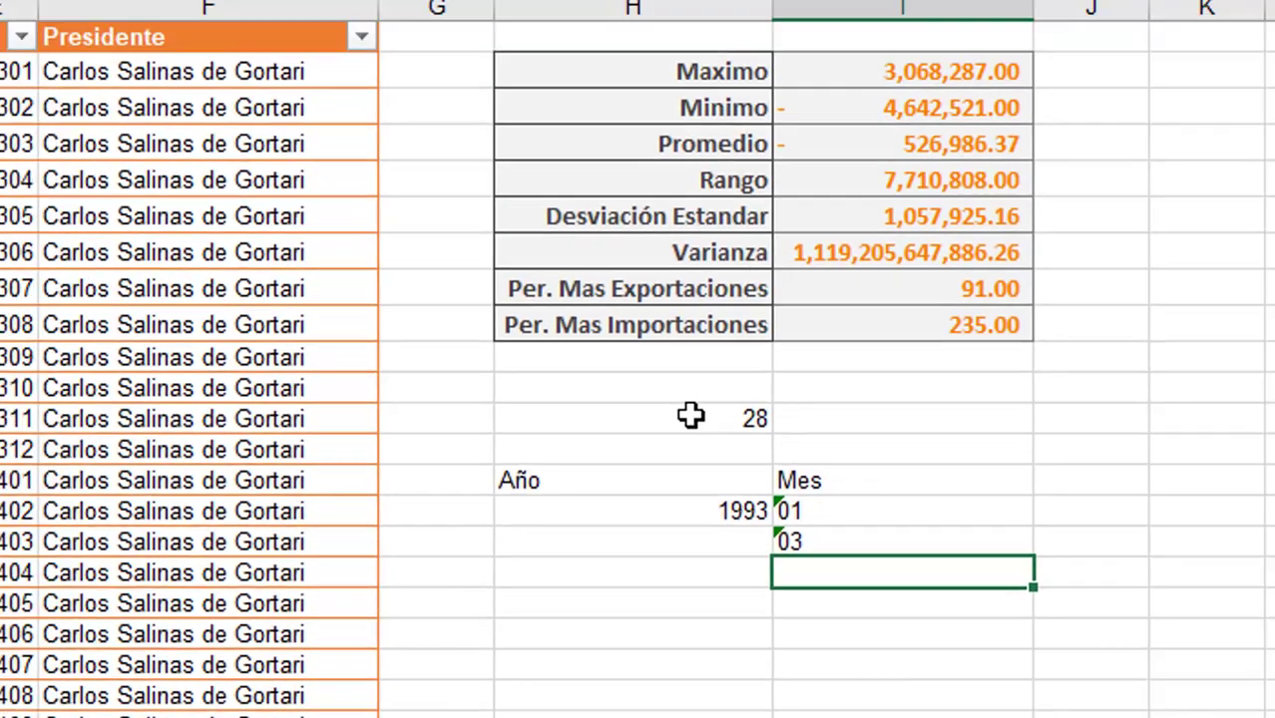
Change the criteria range in H12's DCOUNT formula to H14:I16 to include both criteria rows
click(672, 270)
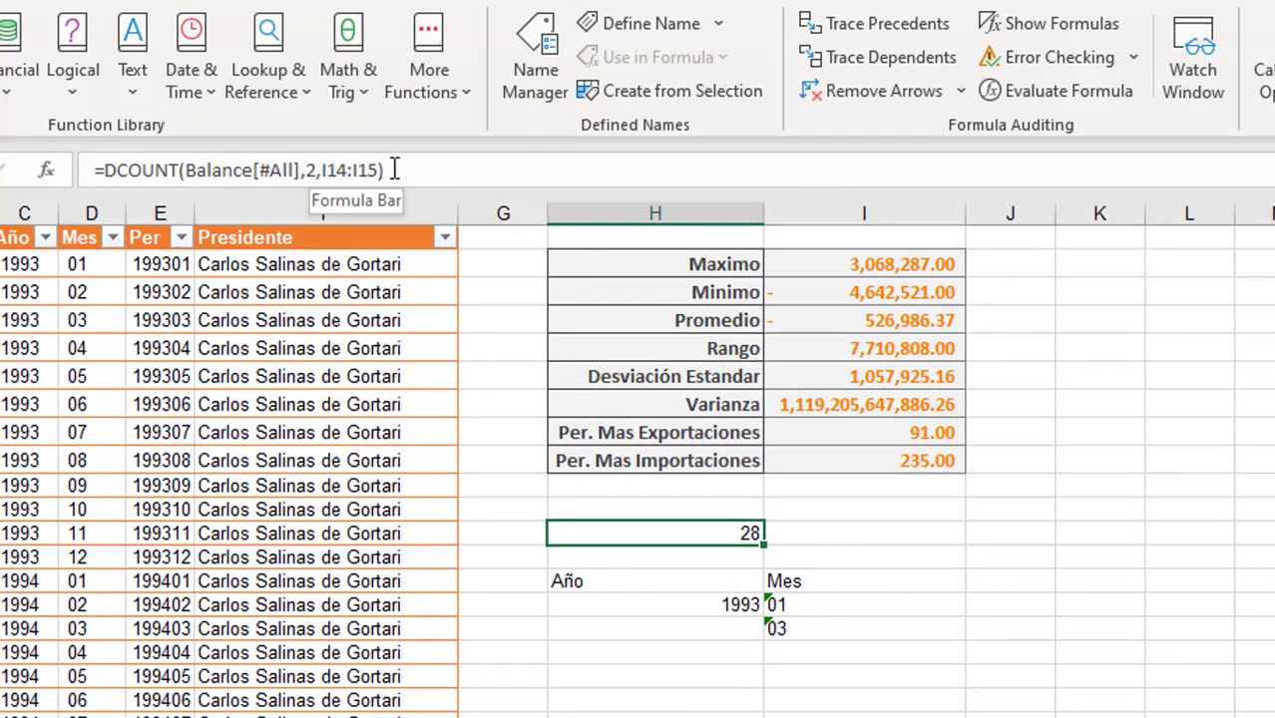
click(316, 169)
key(Right)
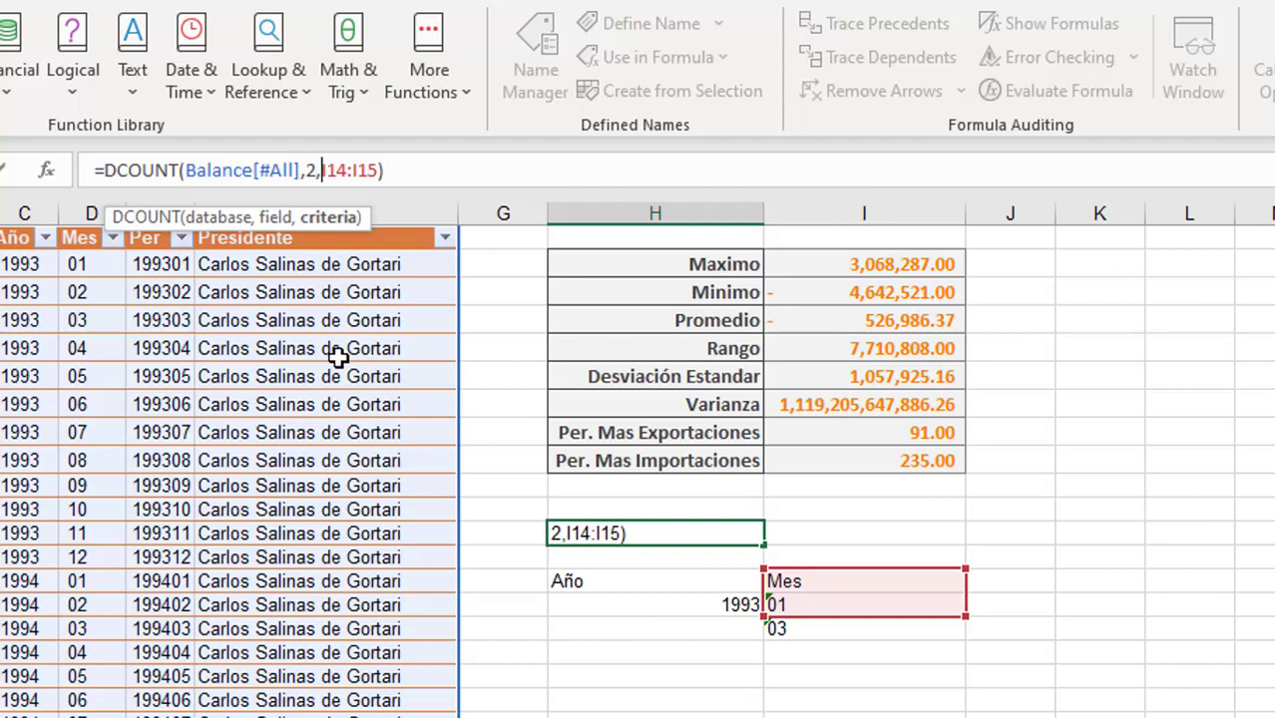
key(Delete)
text(H)
key(Right)
key(Right)
key(Right)
key(Right)
key(Right)
key(Right)
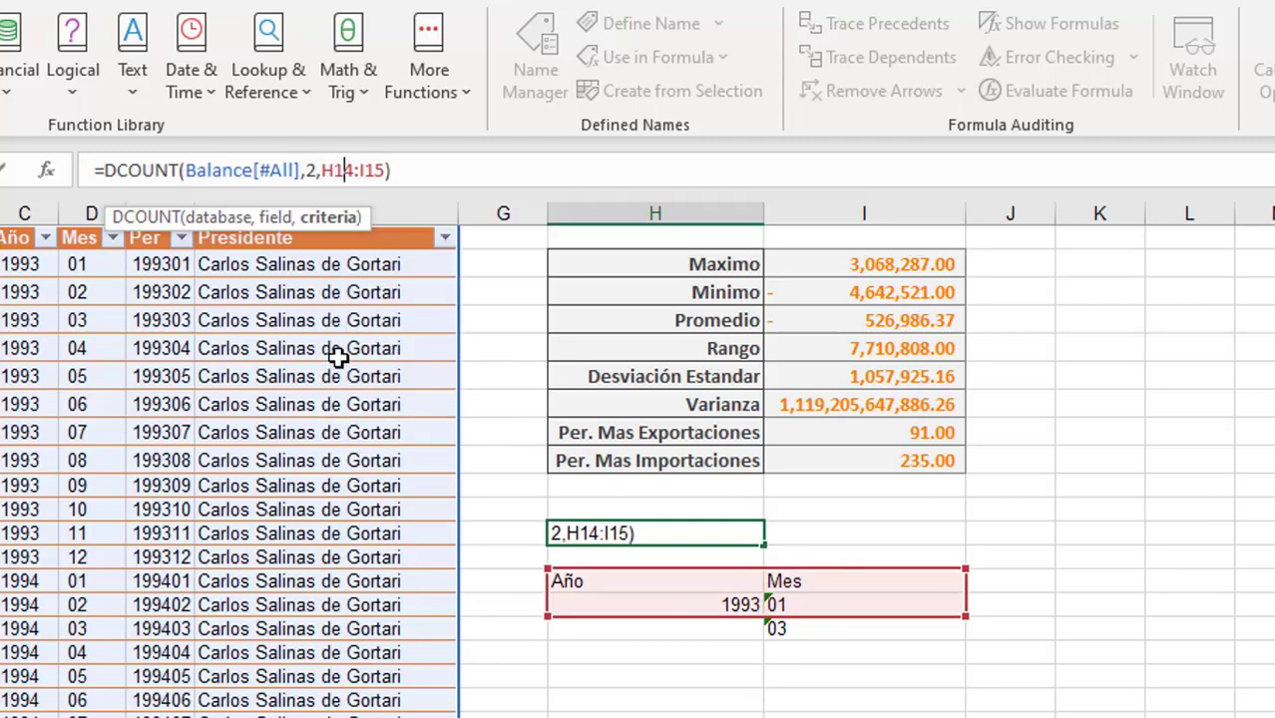
key(BackSpace)
text(6)
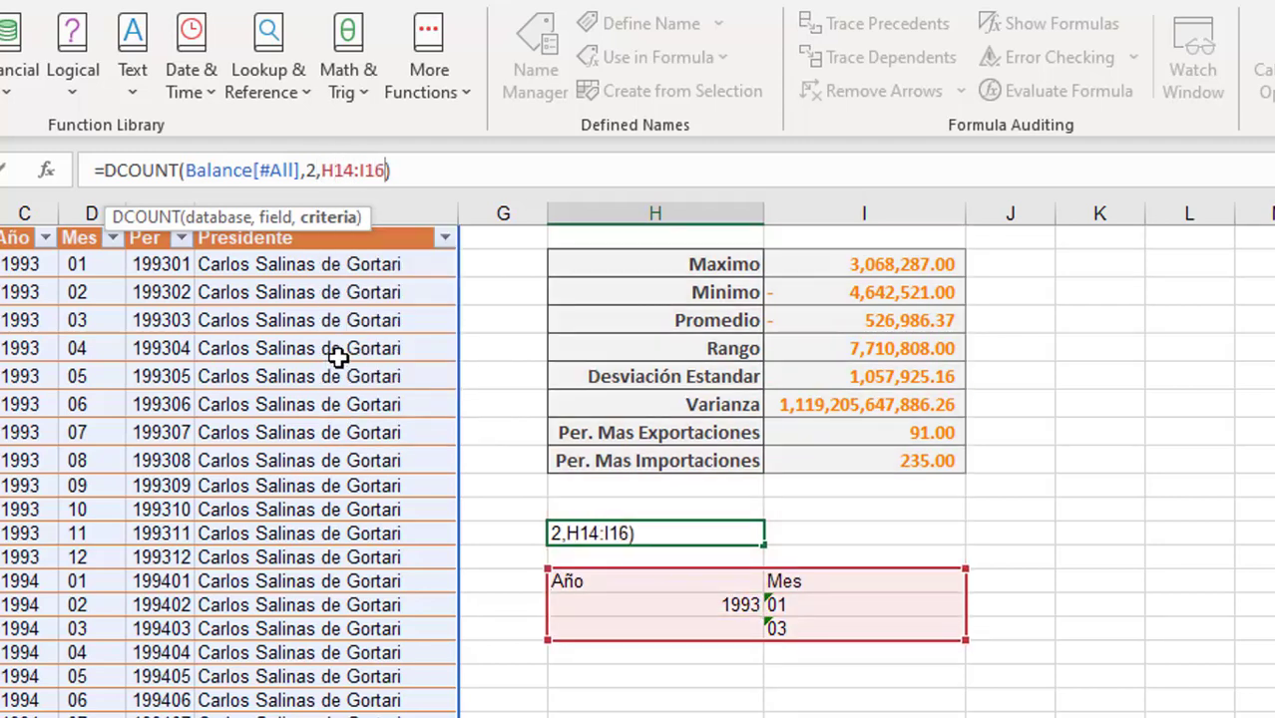
key(Return)
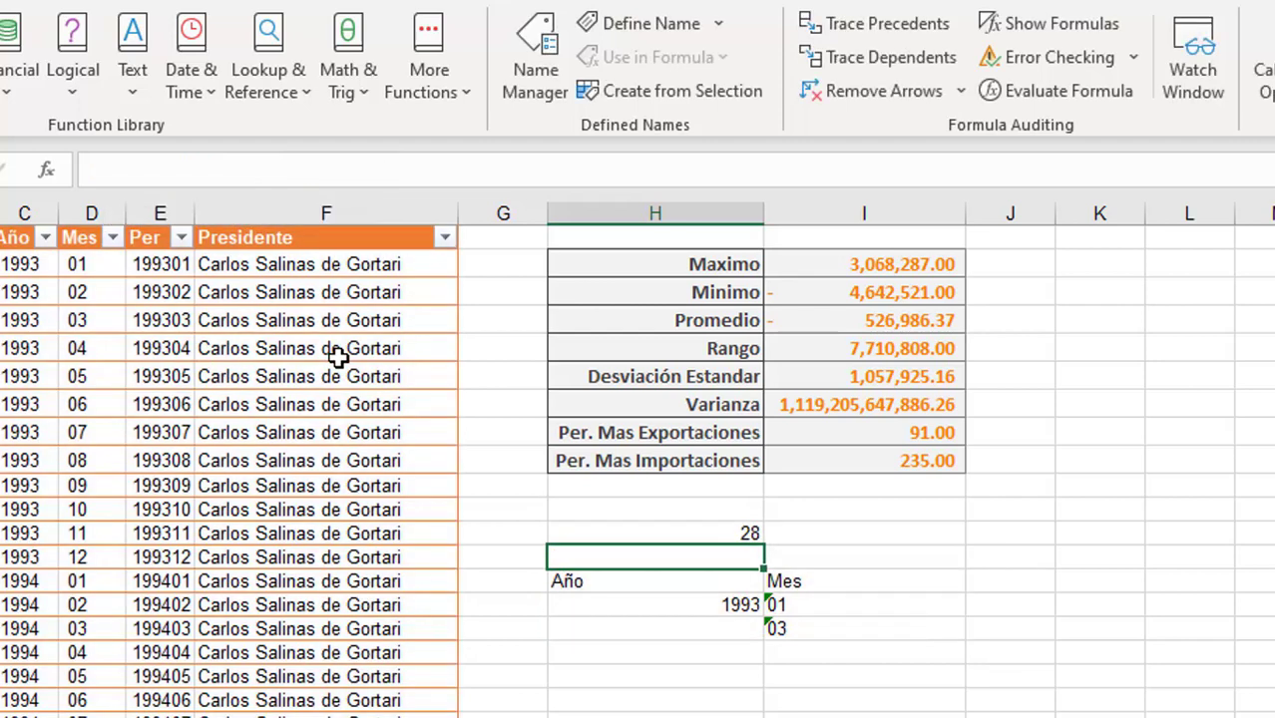
key(Up)
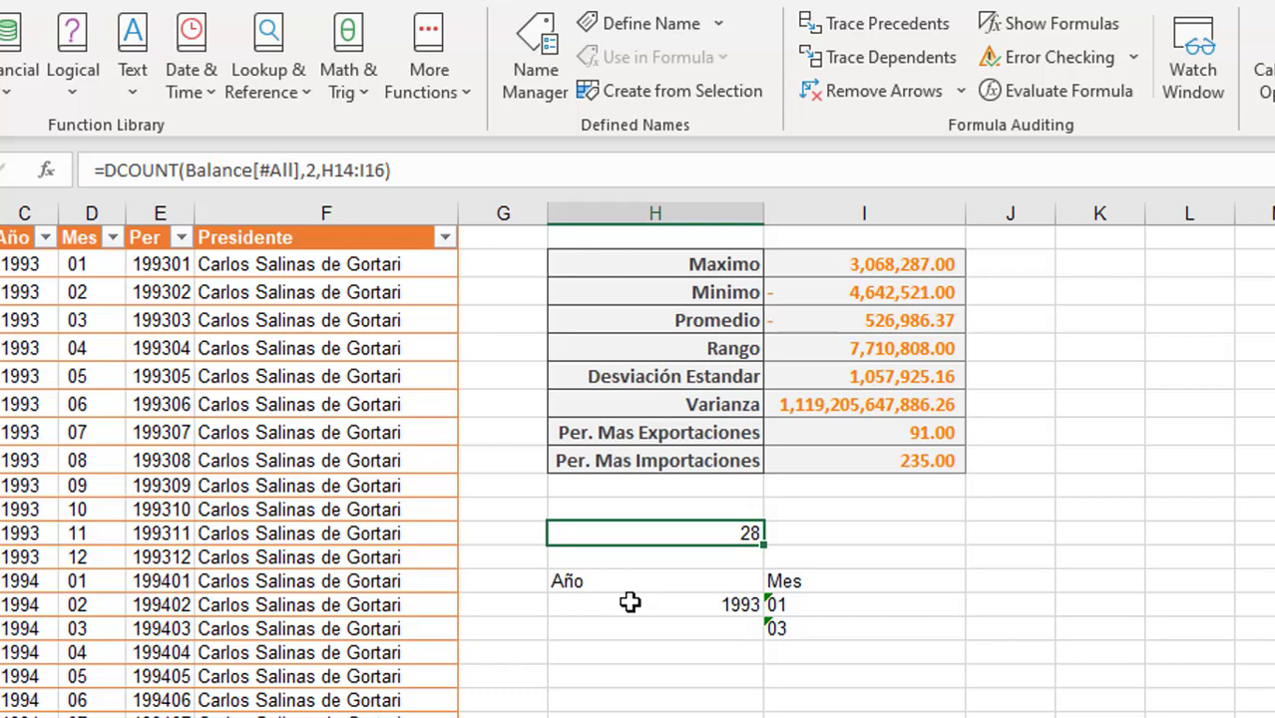
Note the count for each criteria row beside it, entering 1 in J15 and 27 in J16
drag(688, 604, 874, 614)
click(1029, 604)
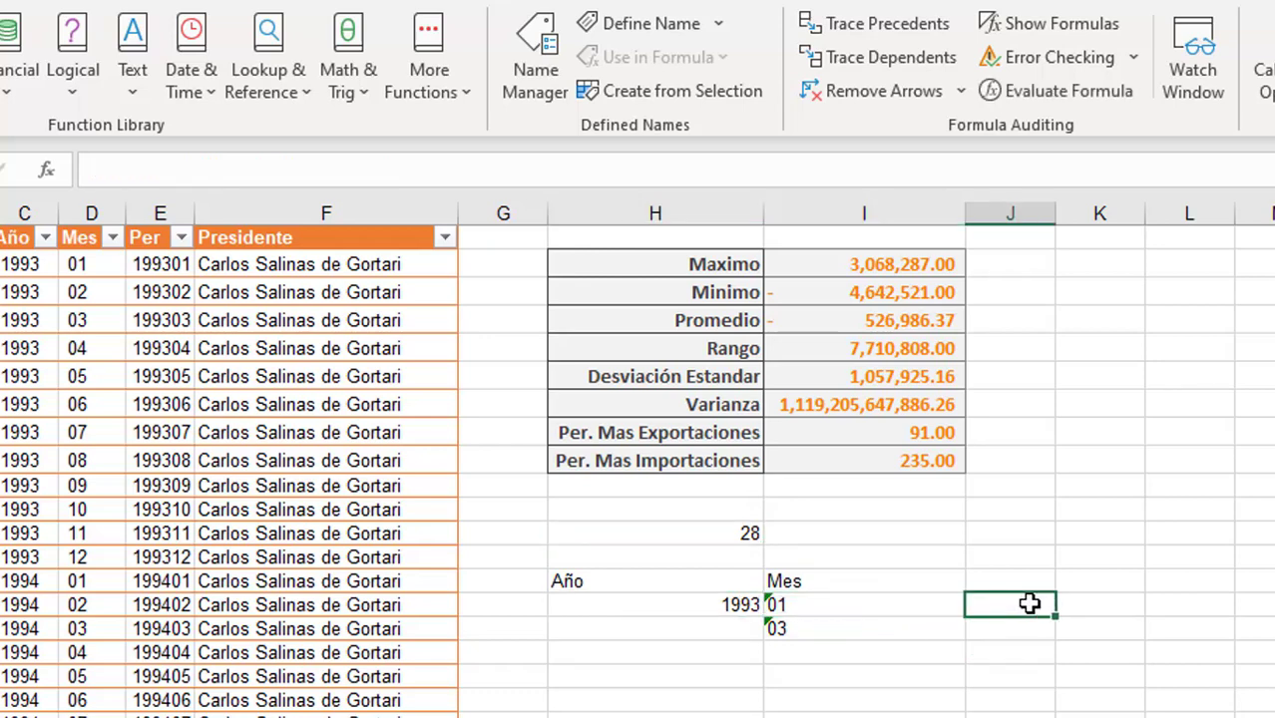
text(1)
key(Return)
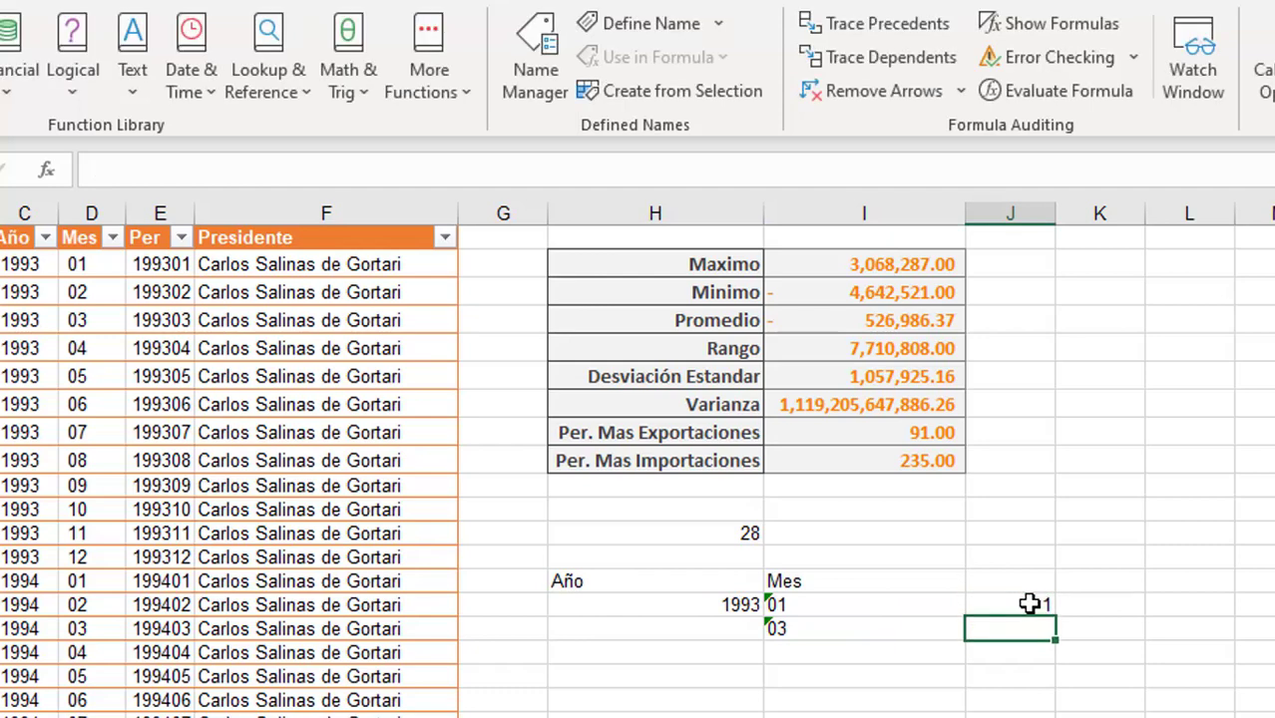
drag(659, 628, 780, 627)
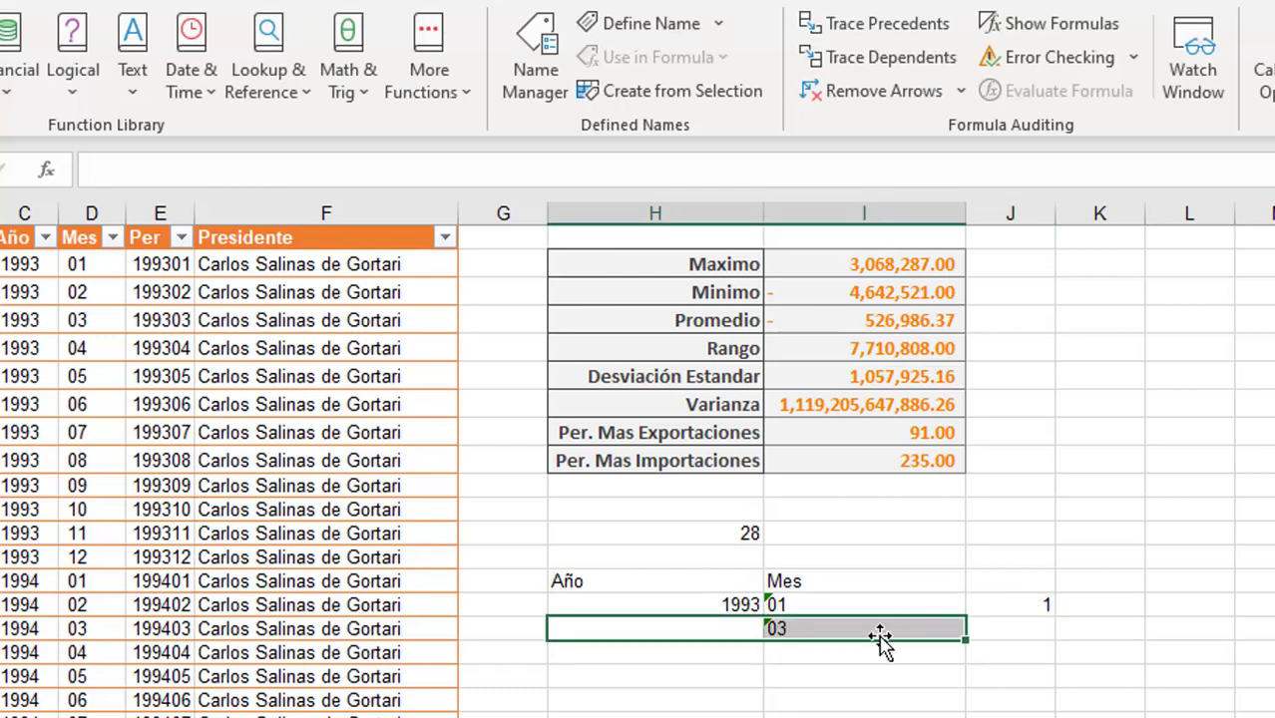
click(1016, 632)
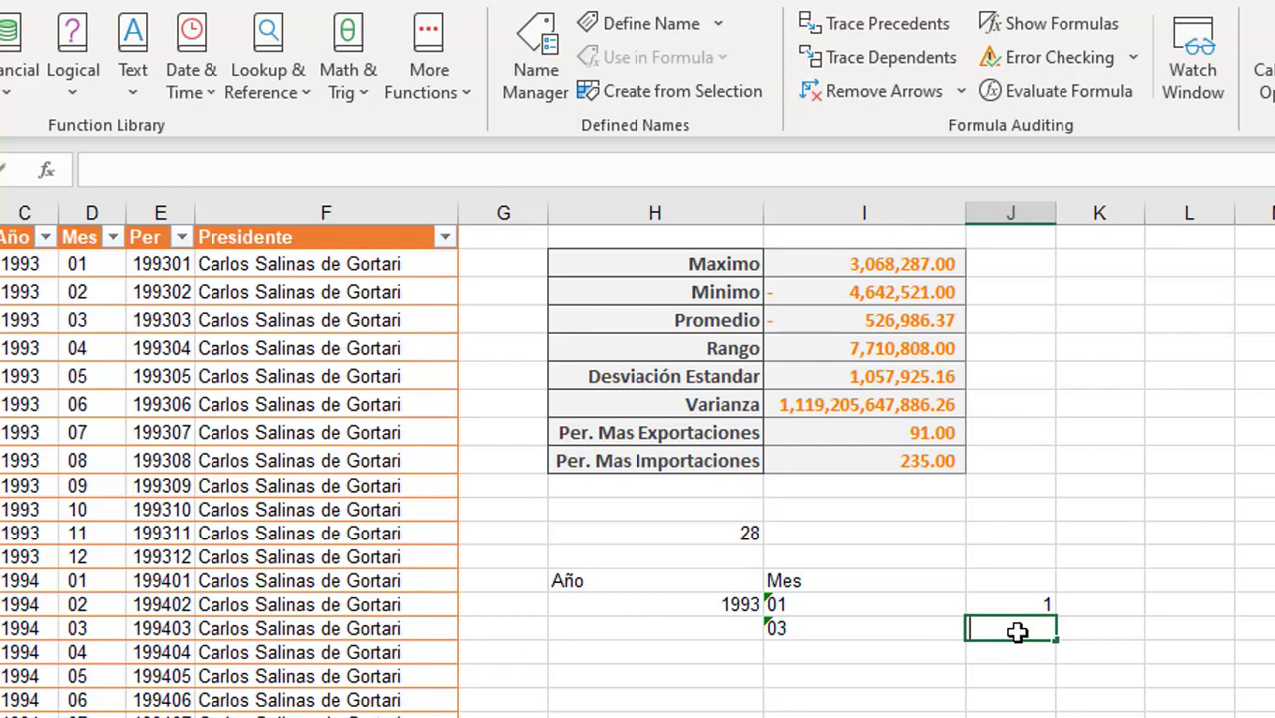
text(27)
key(Return)
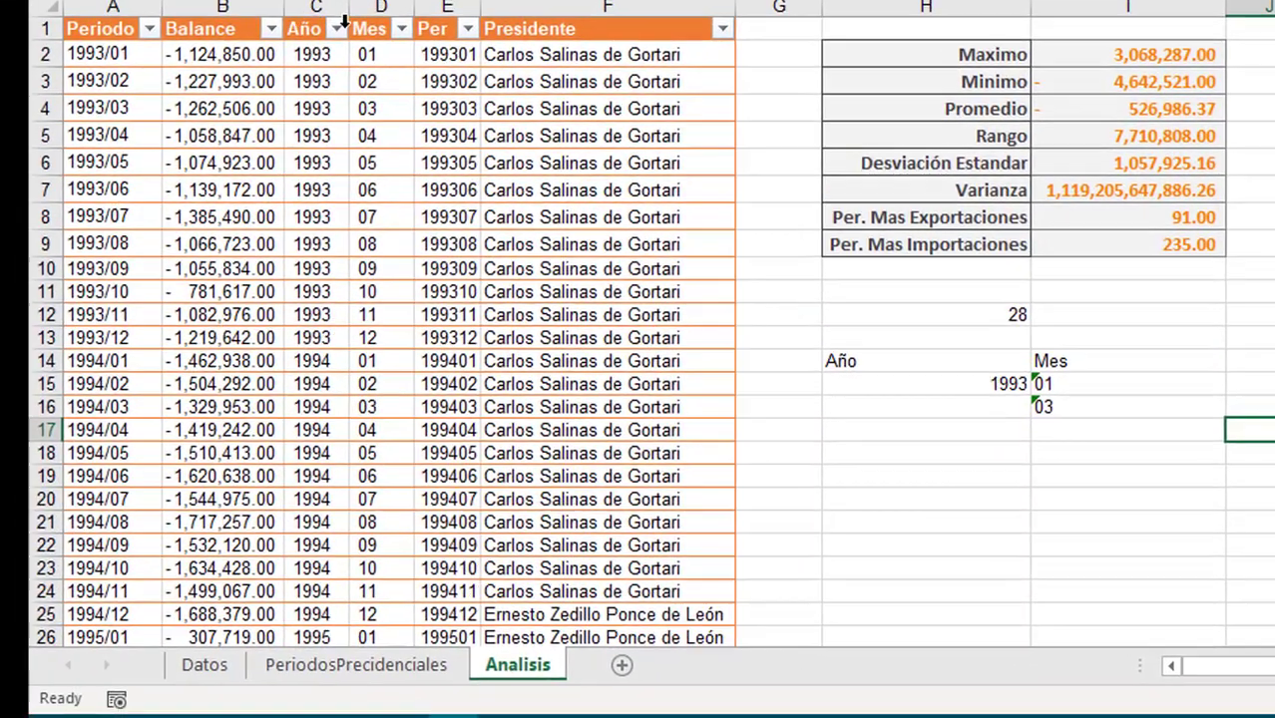
Check the first criteria row by filtering the table to Año 1993 and Mes 01
mouse_move(52, 251)
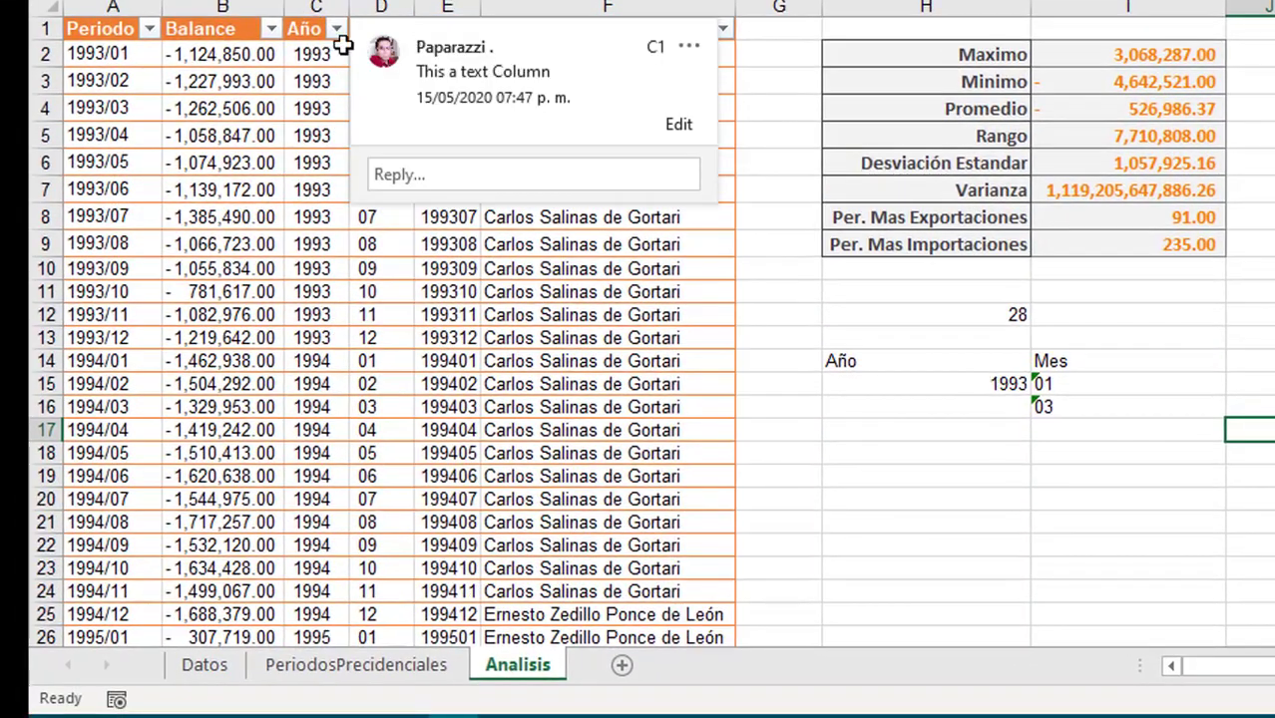
click(299, 52)
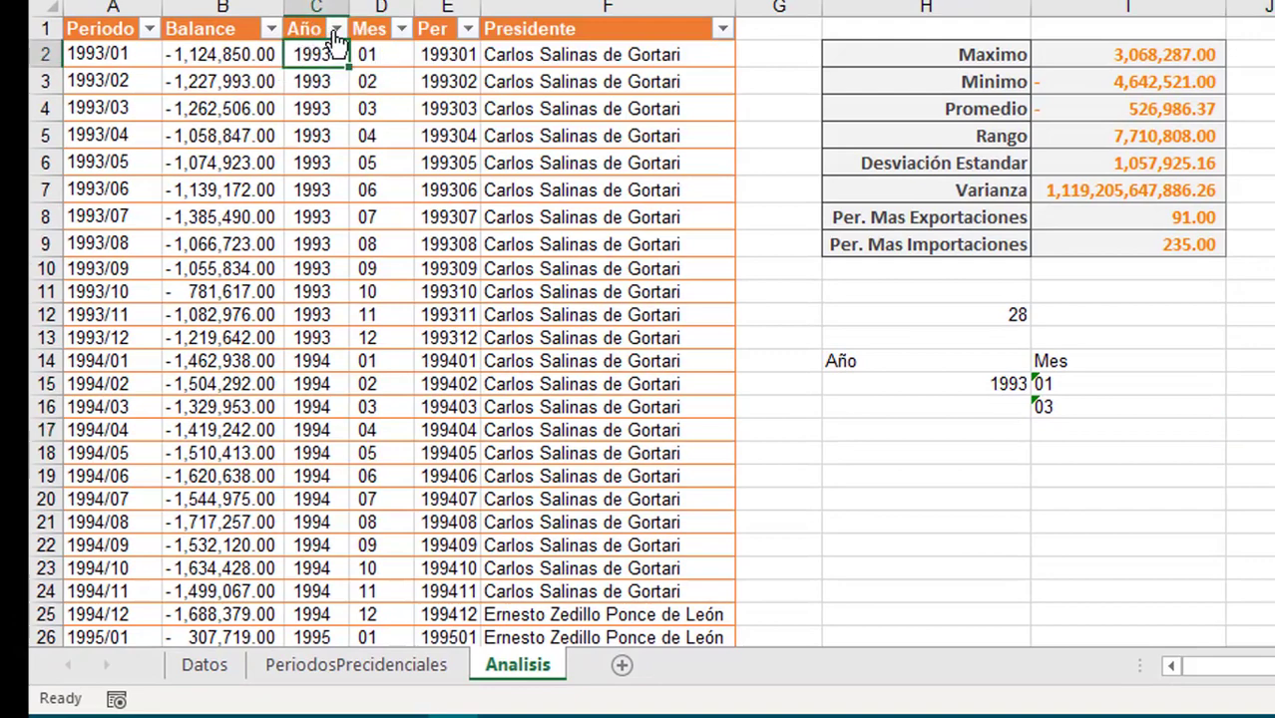
click(337, 30)
click(140, 315)
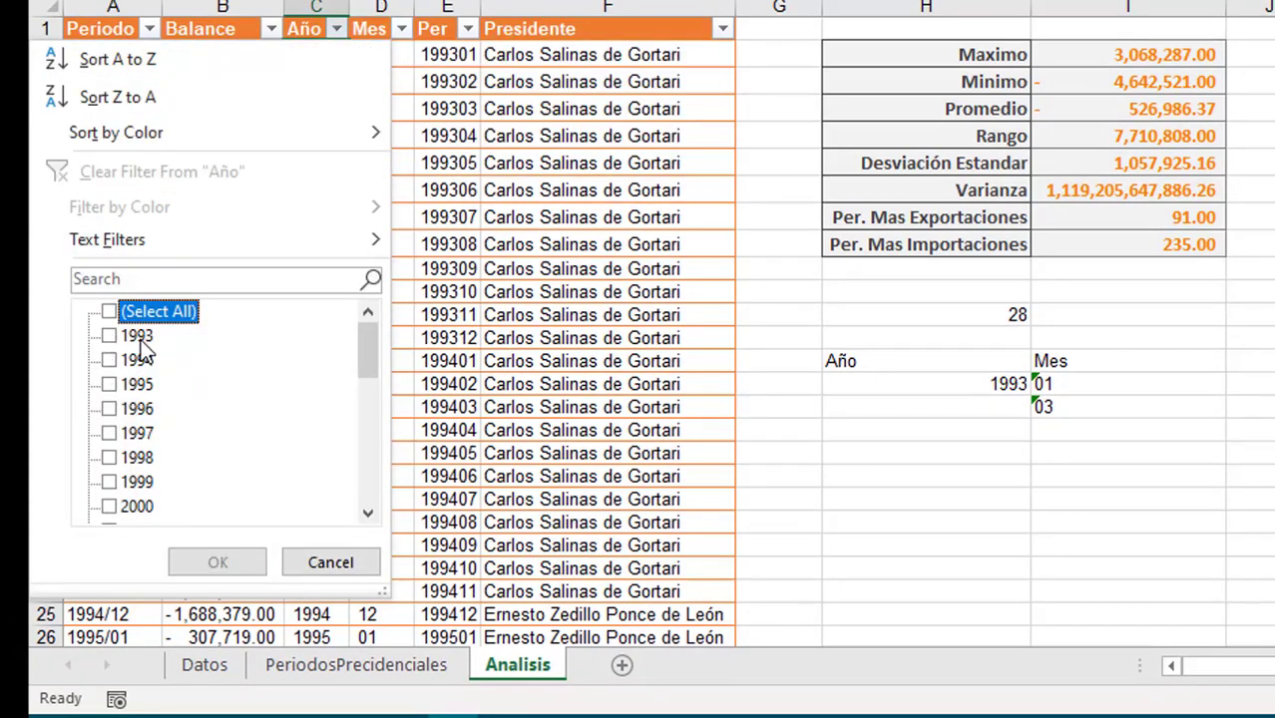
click(138, 336)
click(217, 562)
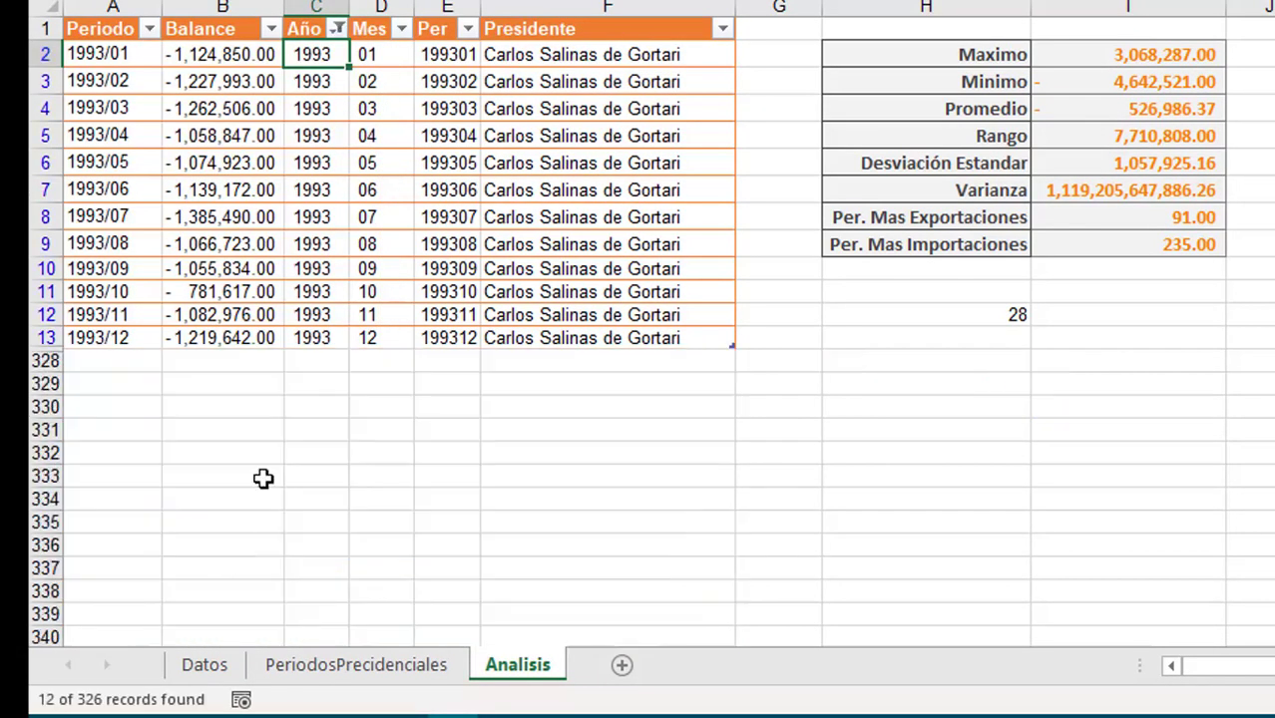
click(401, 29)
click(164, 313)
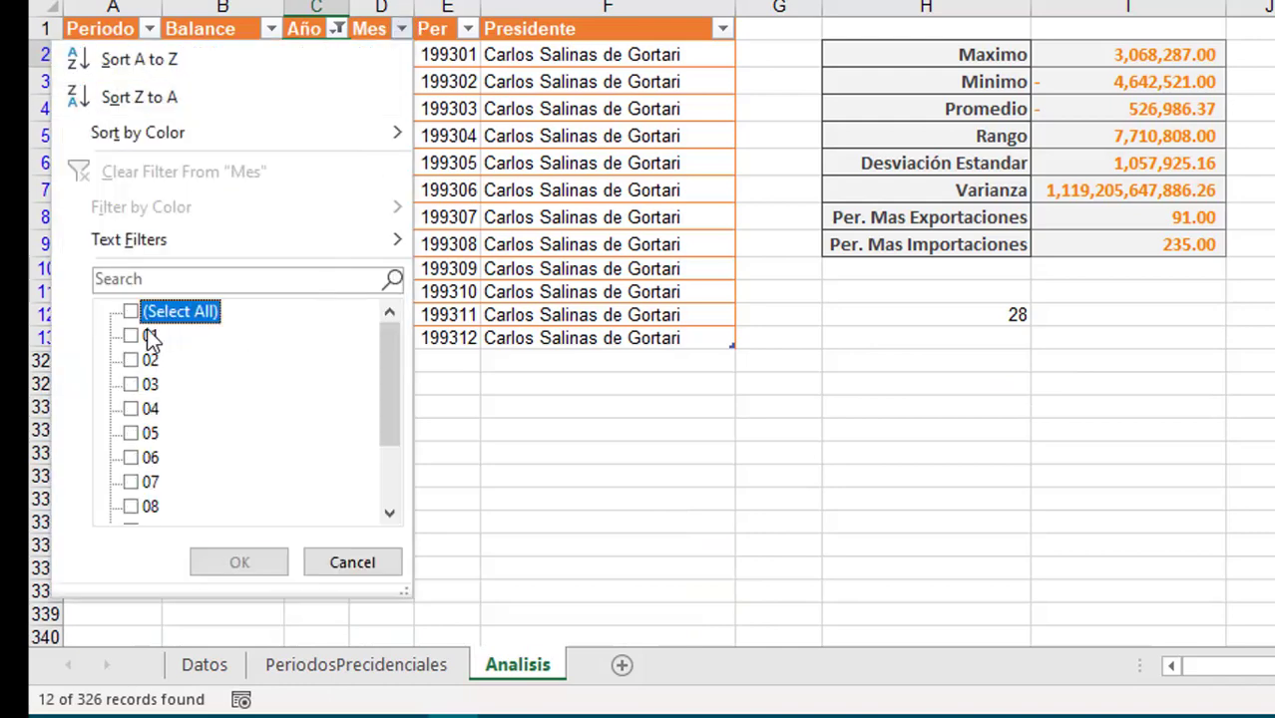
click(147, 335)
click(263, 563)
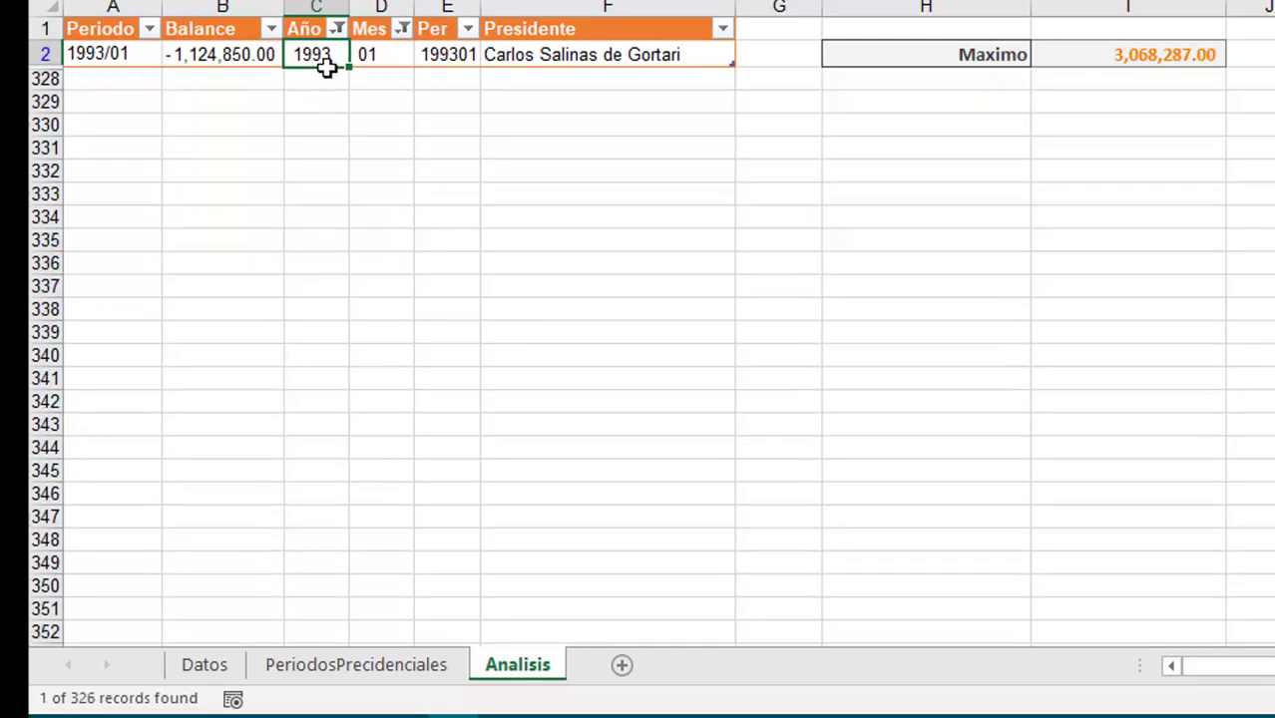
Clear the Año filter and the Mes filter to show the whole table again
mouse_move(311, 24)
click(337, 30)
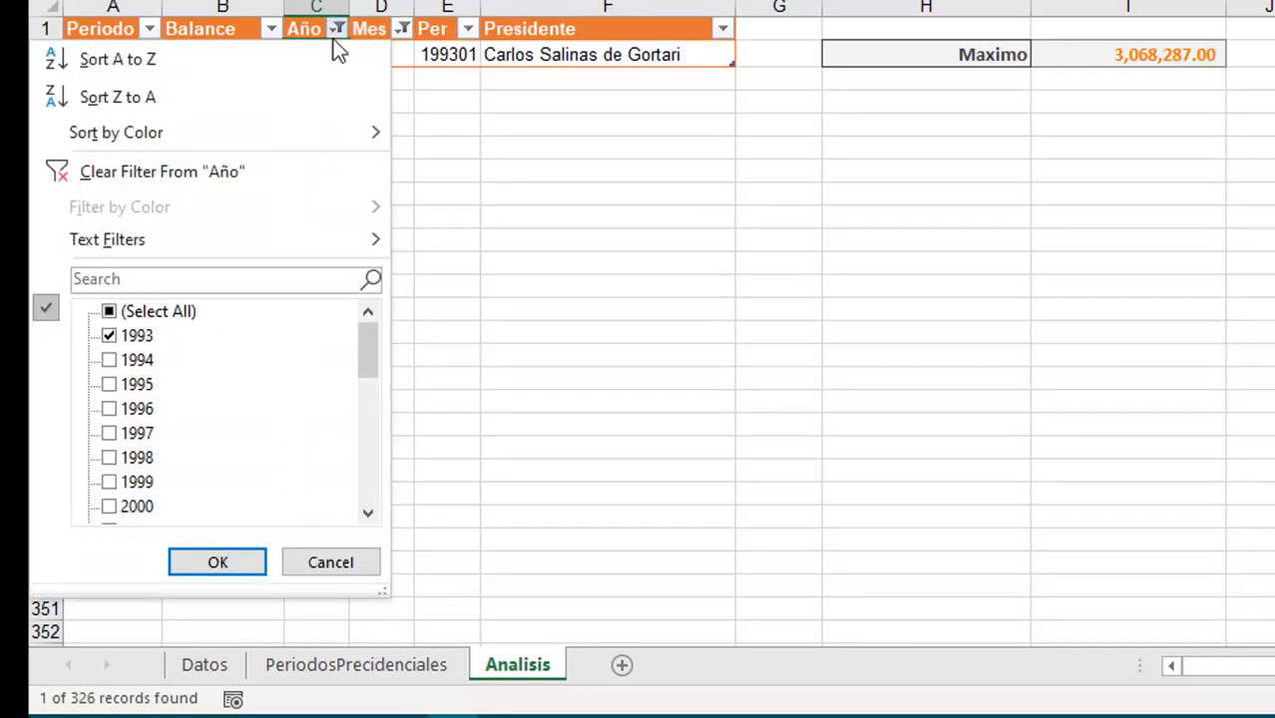
click(148, 314)
click(211, 562)
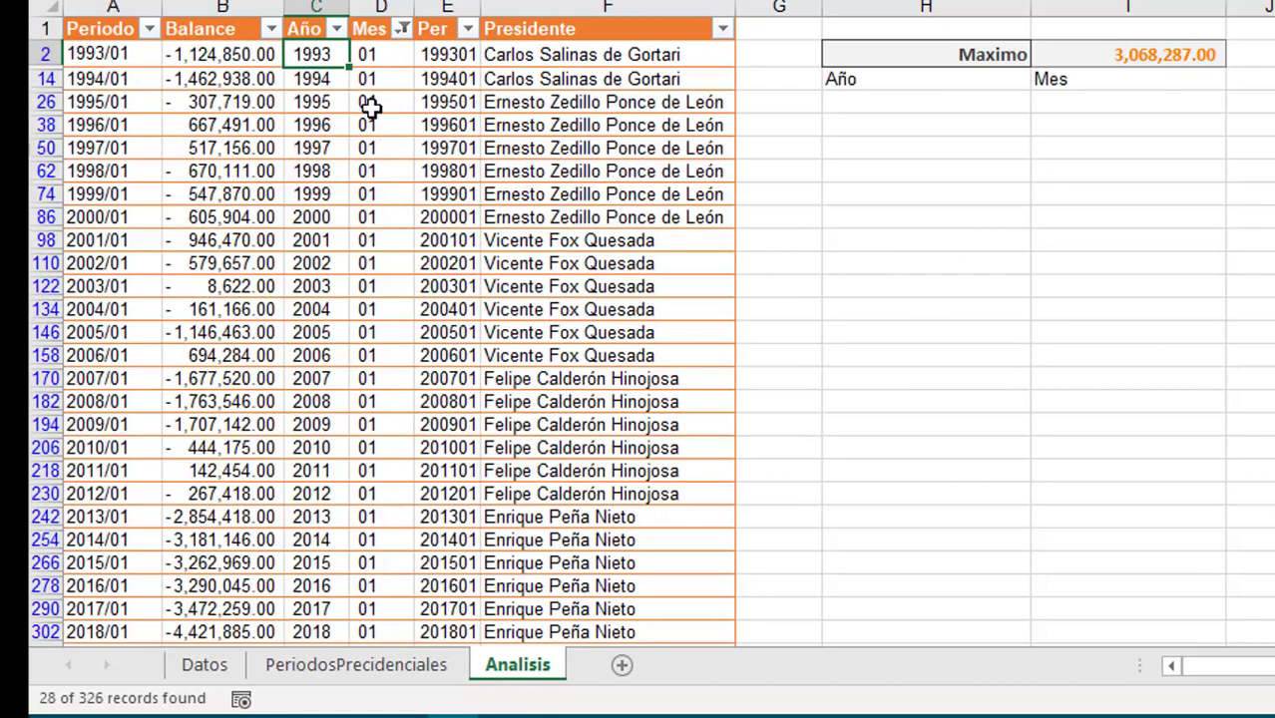
click(401, 29)
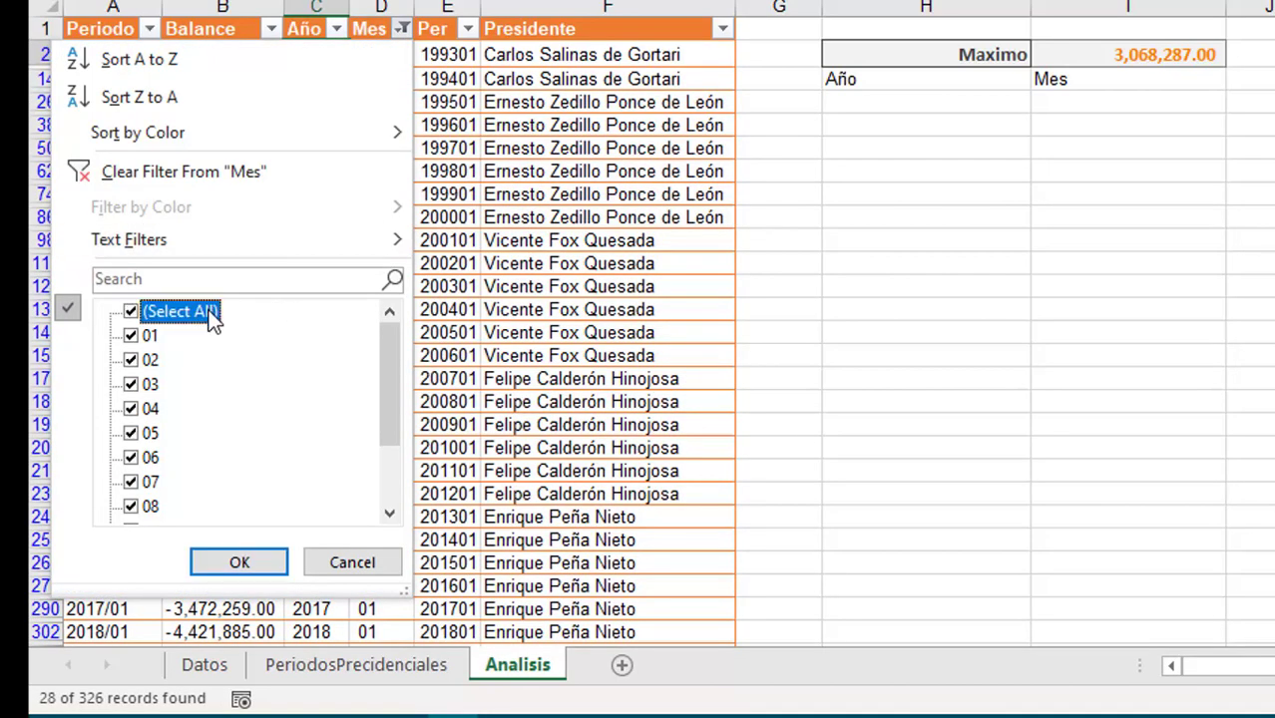
click(242, 562)
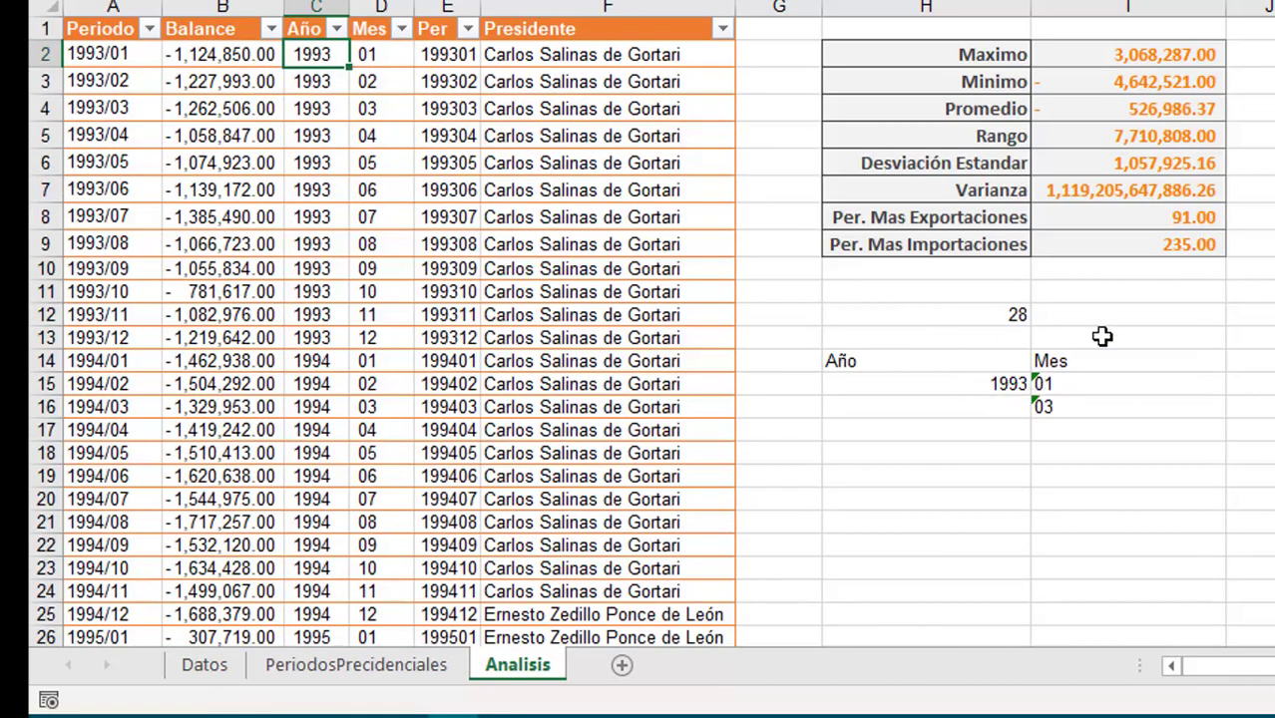
Check the second criteria row by filtering the Mes column to 03, and clear that filter again
click(1093, 410)
drag(1041, 409, 959, 413)
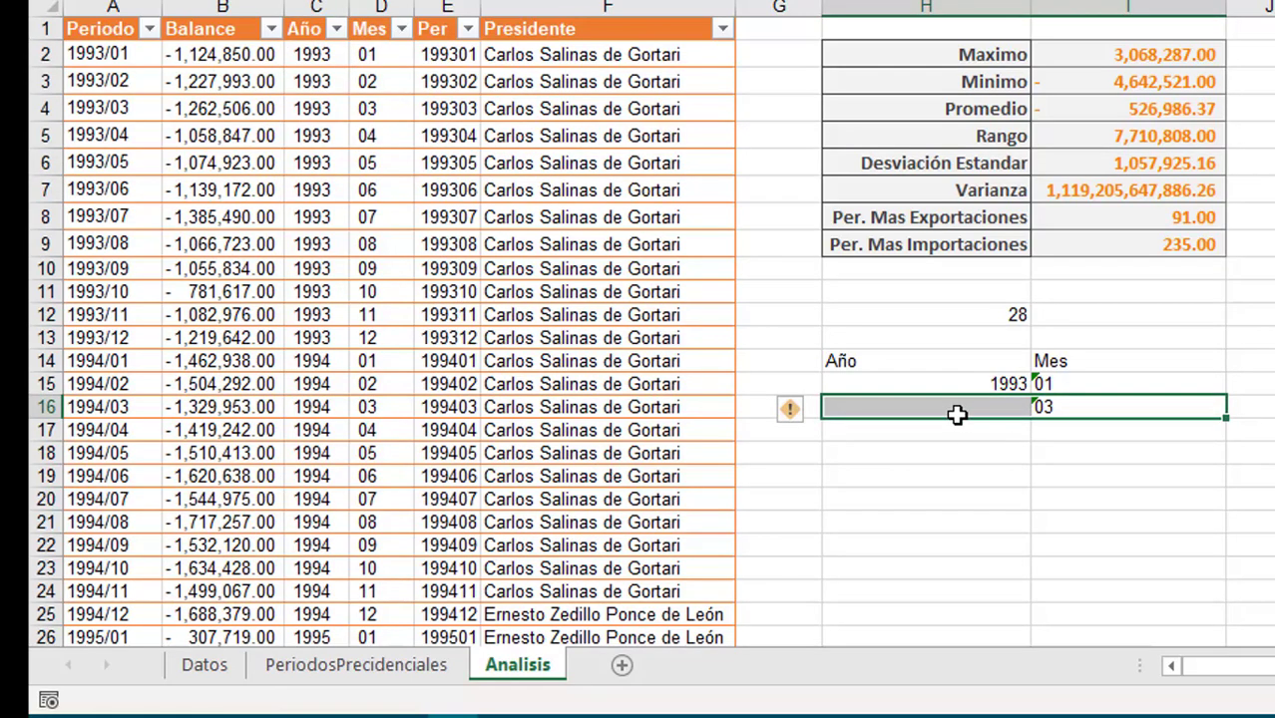
click(400, 28)
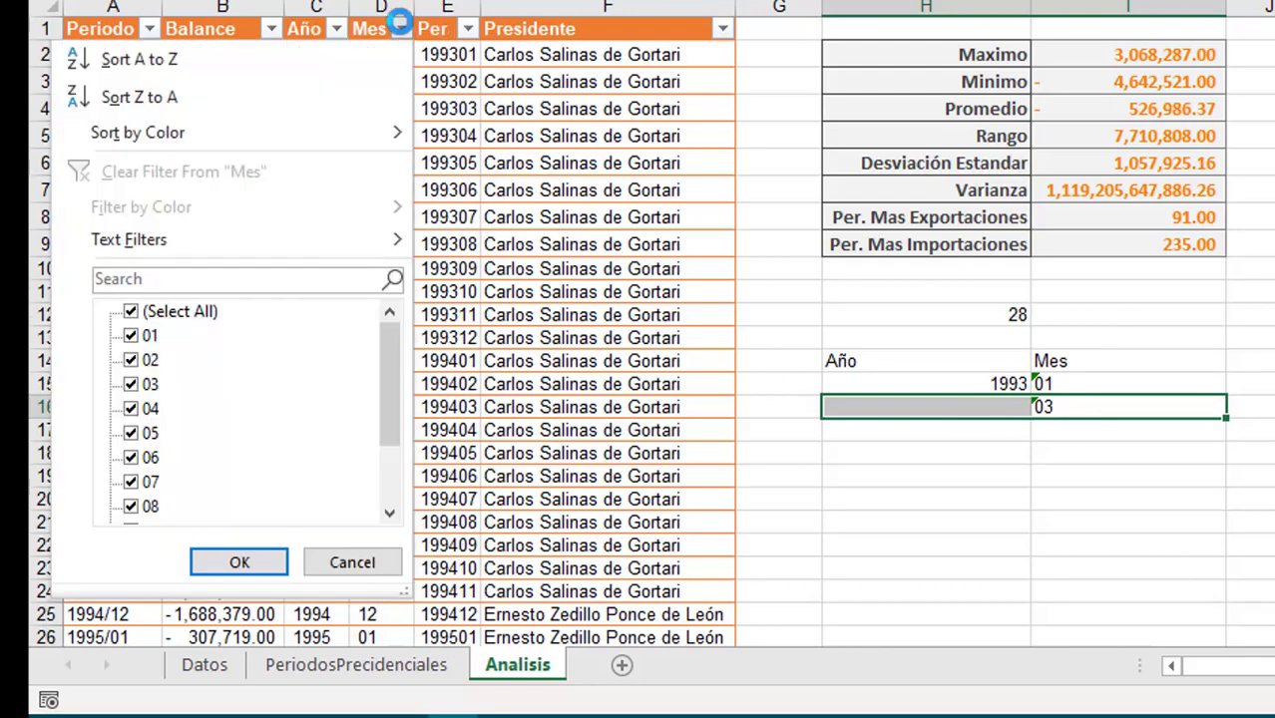
click(186, 313)
click(147, 384)
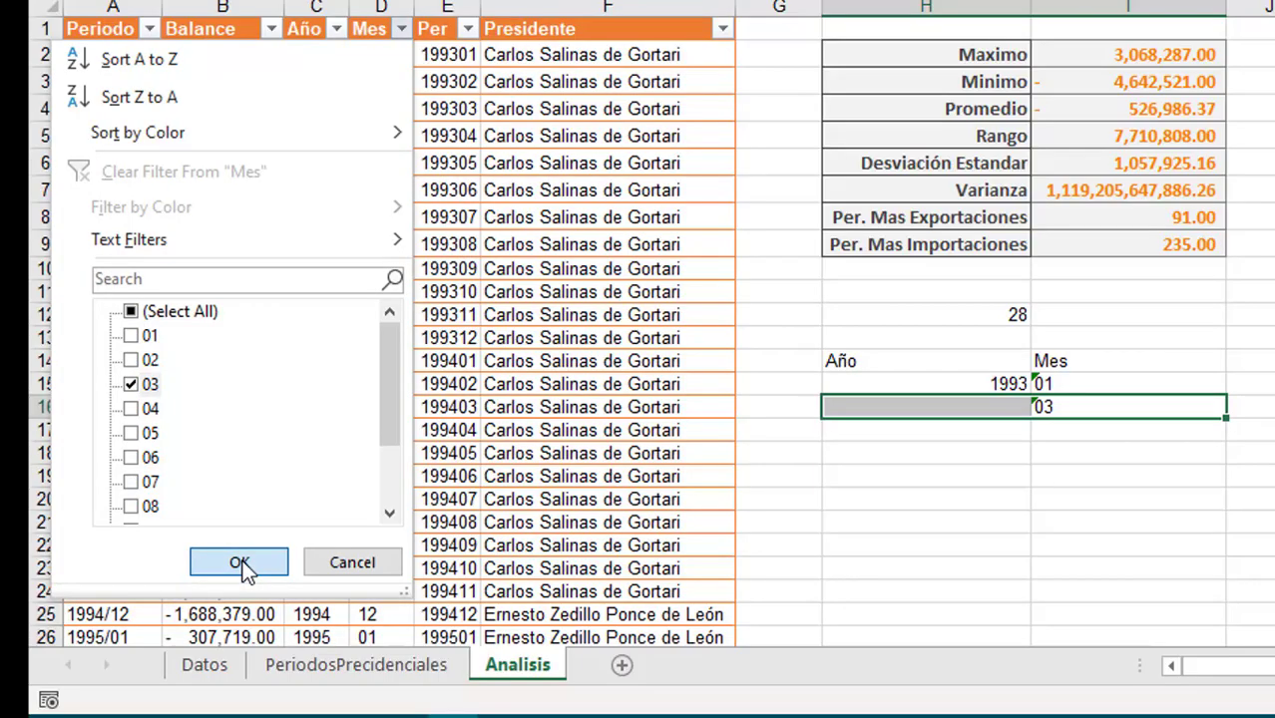
click(244, 561)
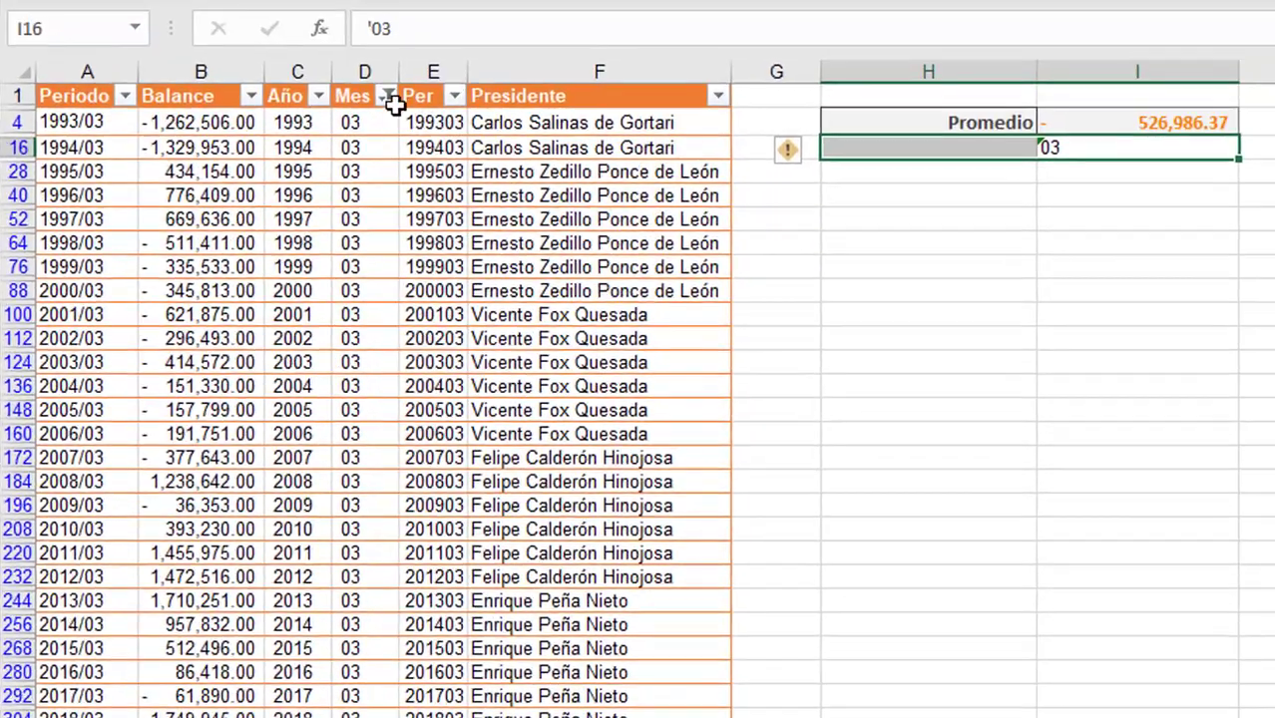
click(388, 95)
click(156, 389)
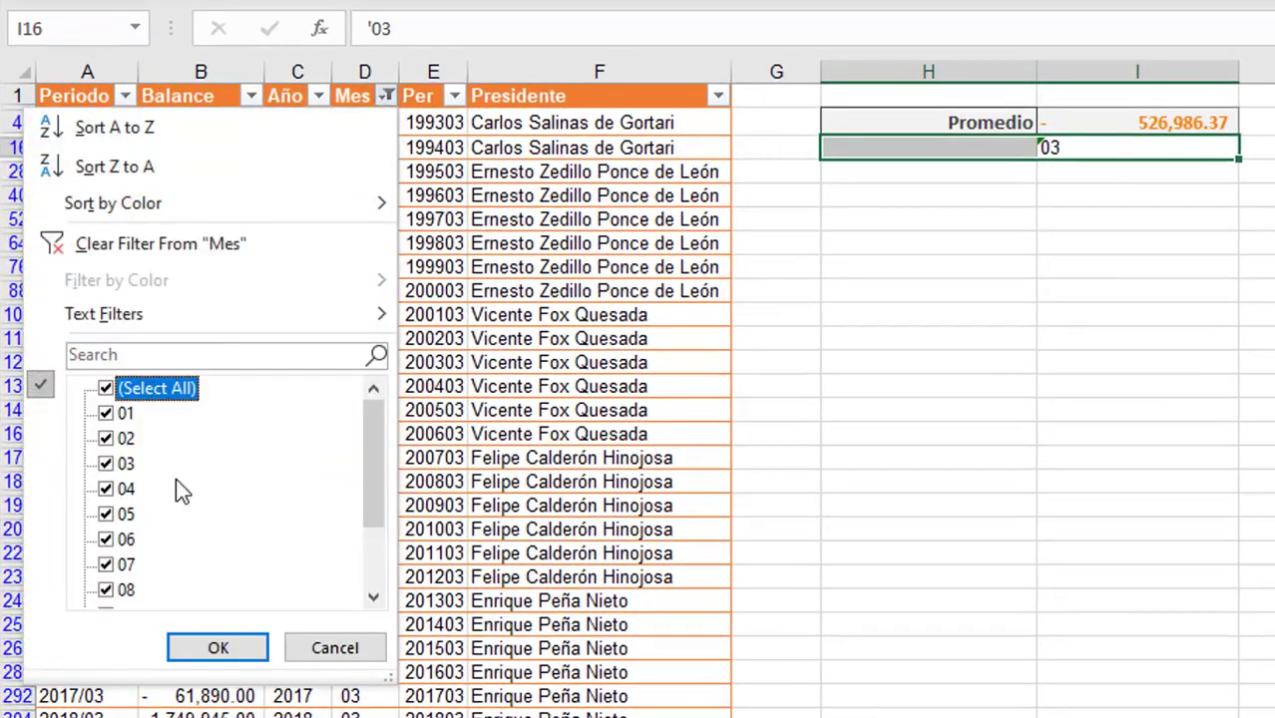
click(241, 651)
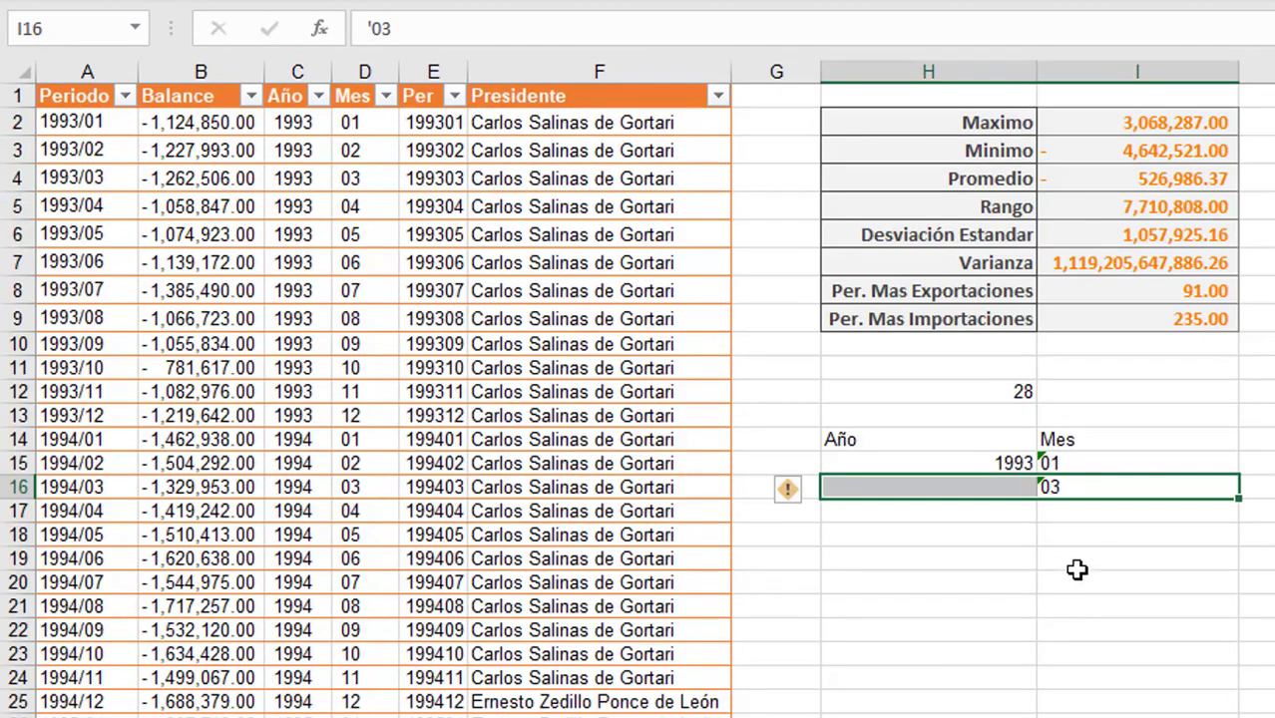
click(1117, 533)
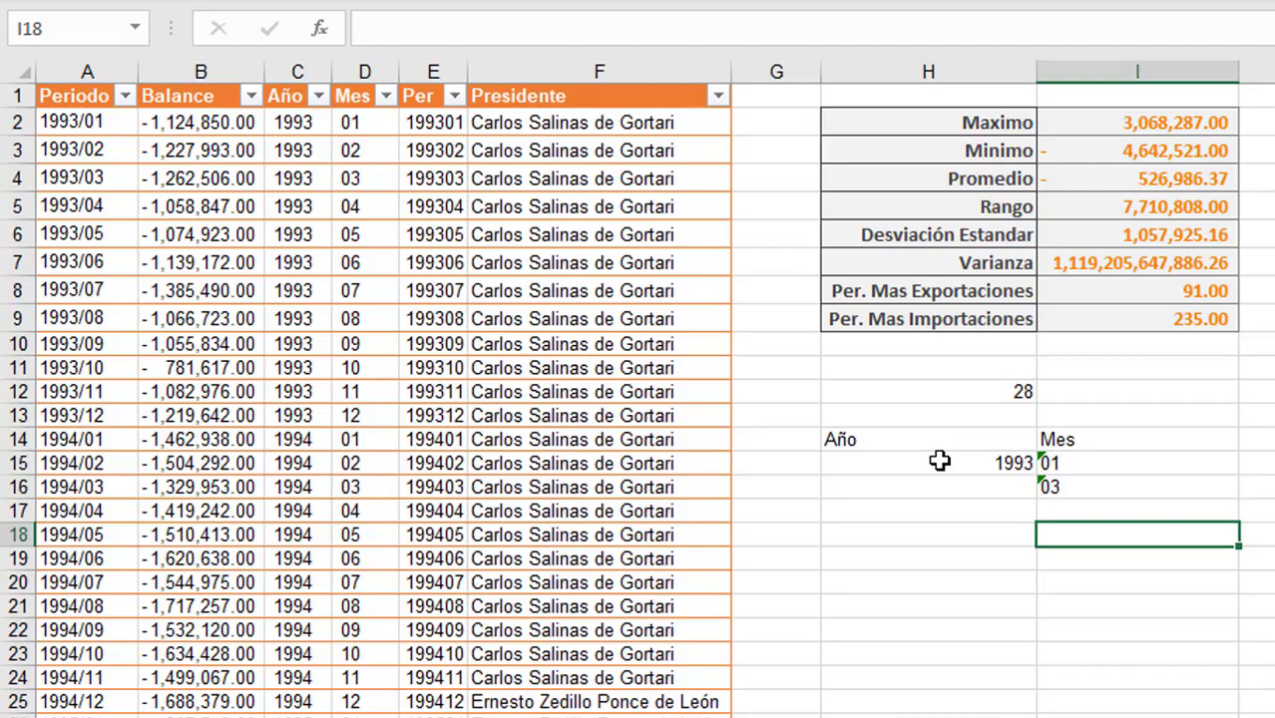
drag(939, 460, 1117, 456)
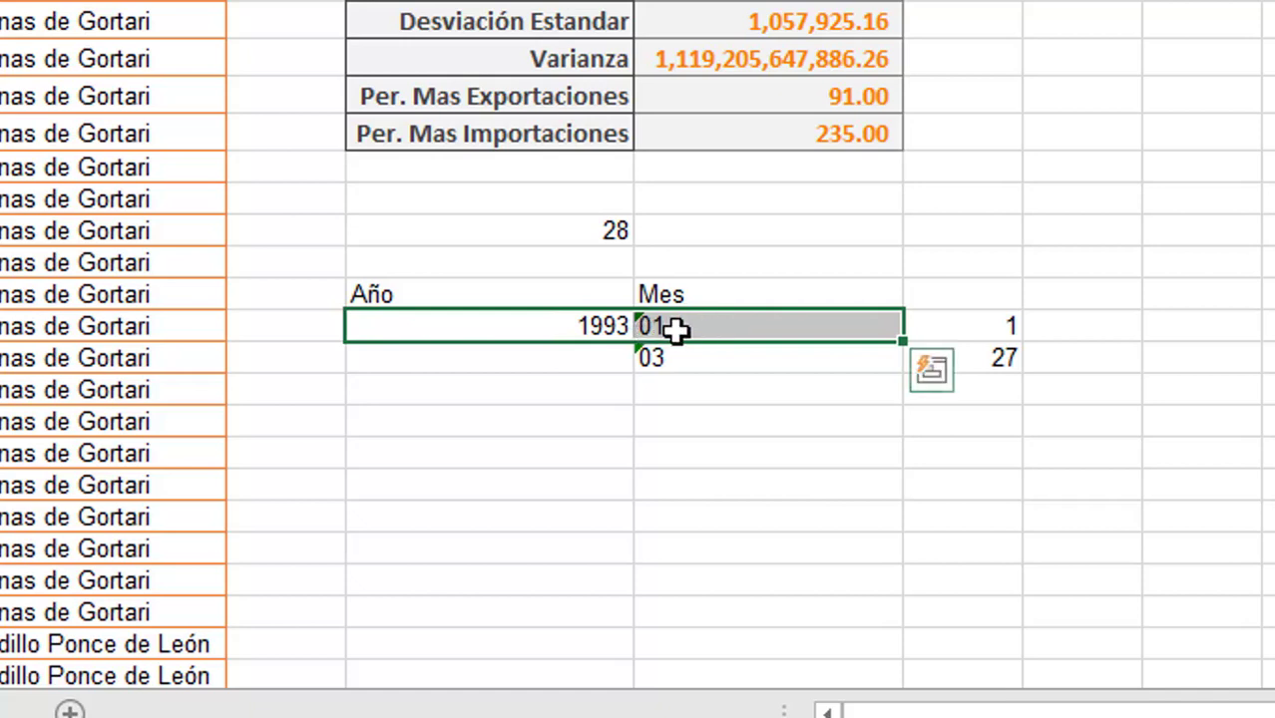
click(520, 361)
shift+click(761, 369)
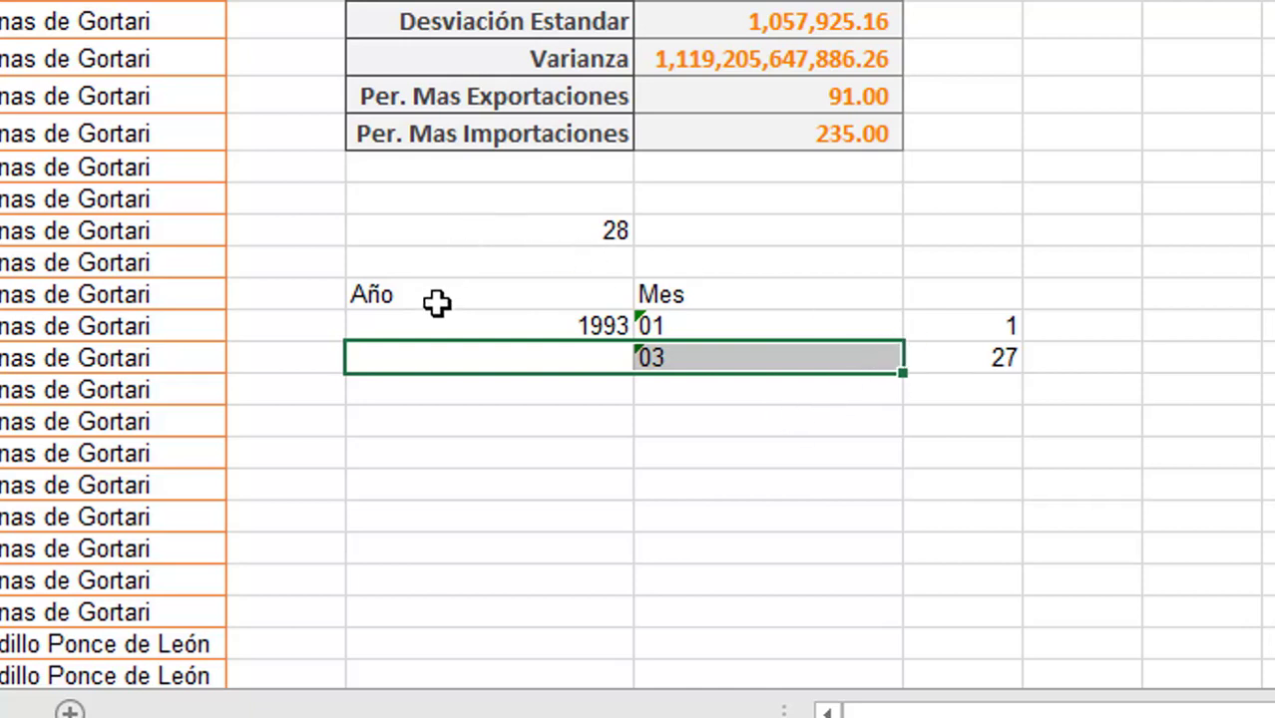
Replace the Año and Mes criteria block with a Per heading in H14 and the criteria >=199301 and <=199312 below it
drag(438, 302, 950, 356)
key(Delete)
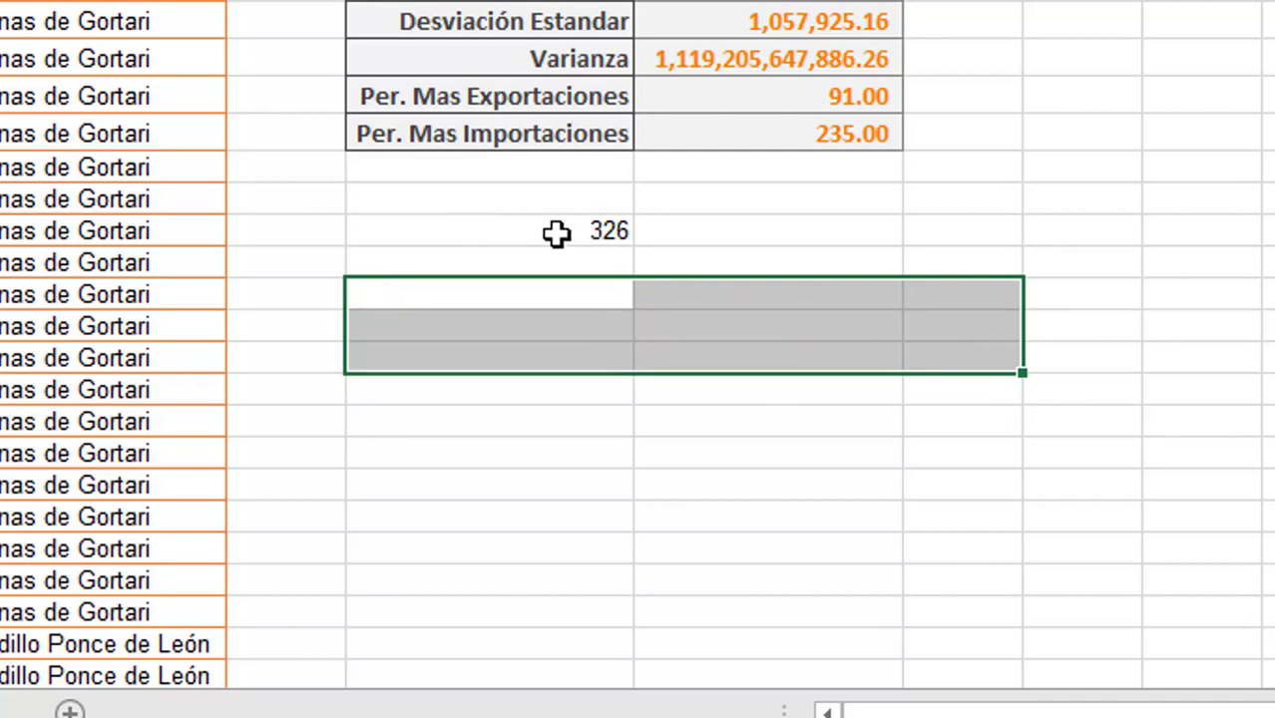
click(579, 293)
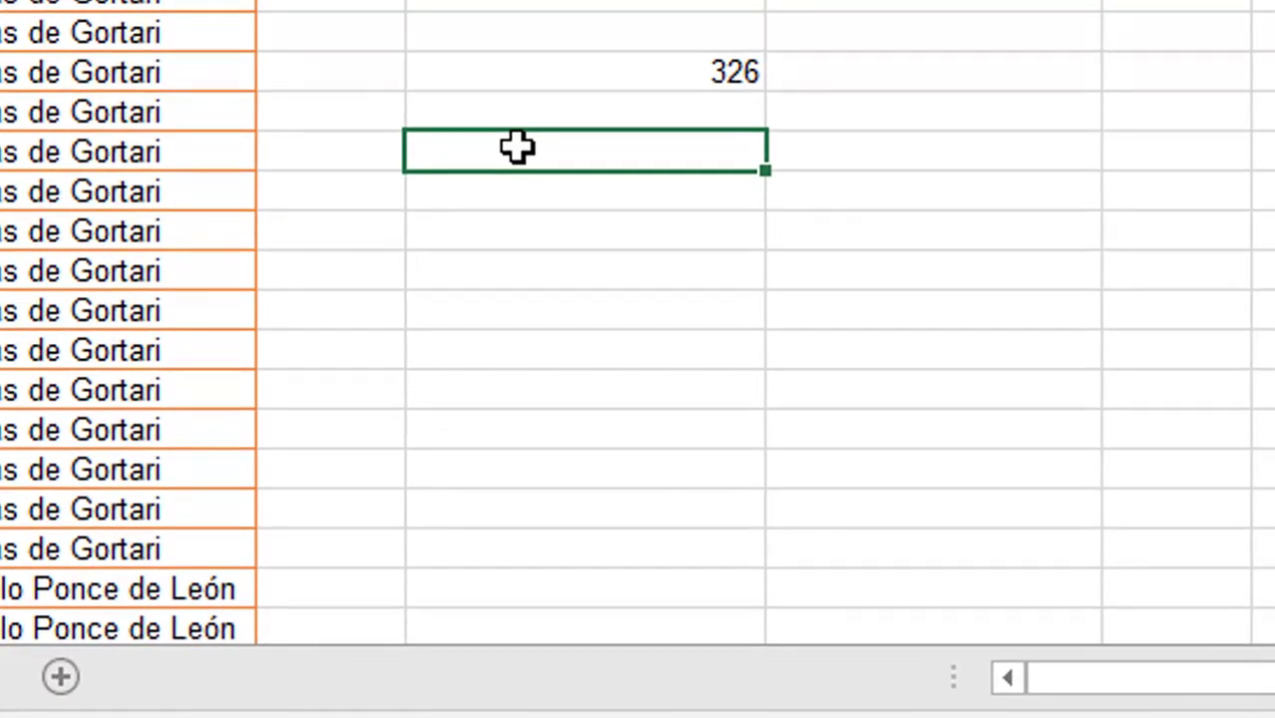
text(Per)
key(Return)
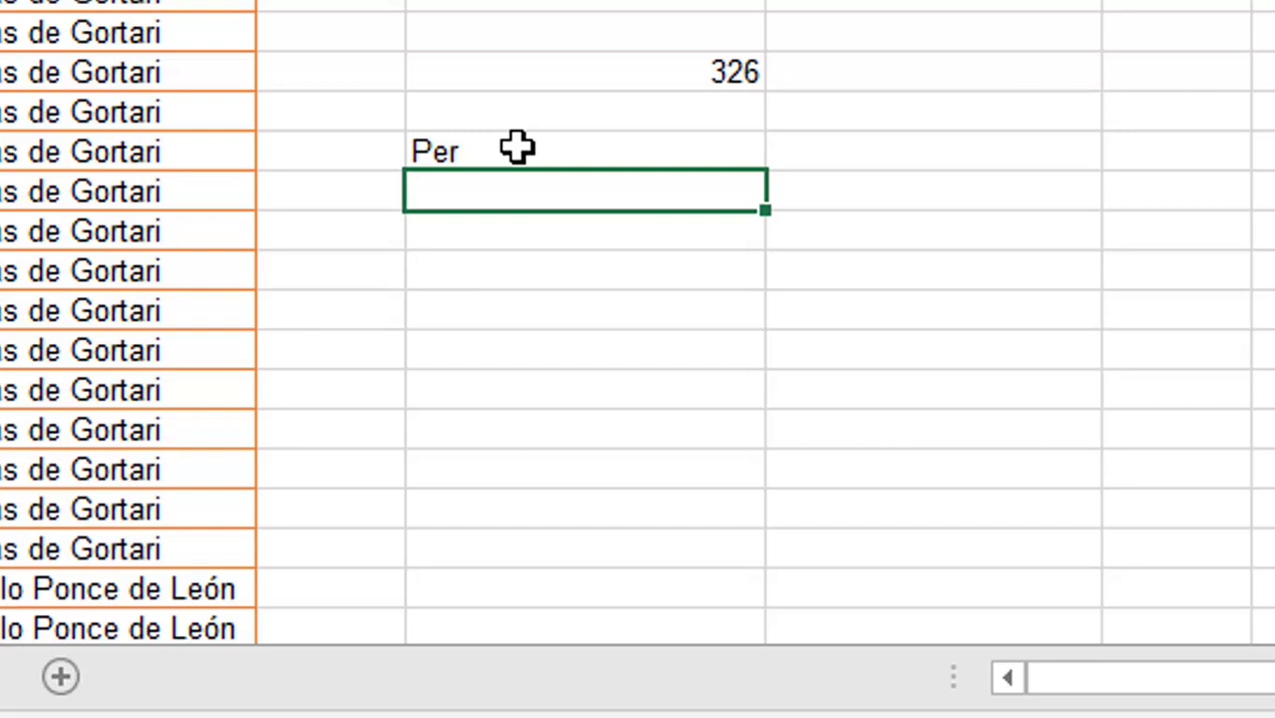
text(>=199301)
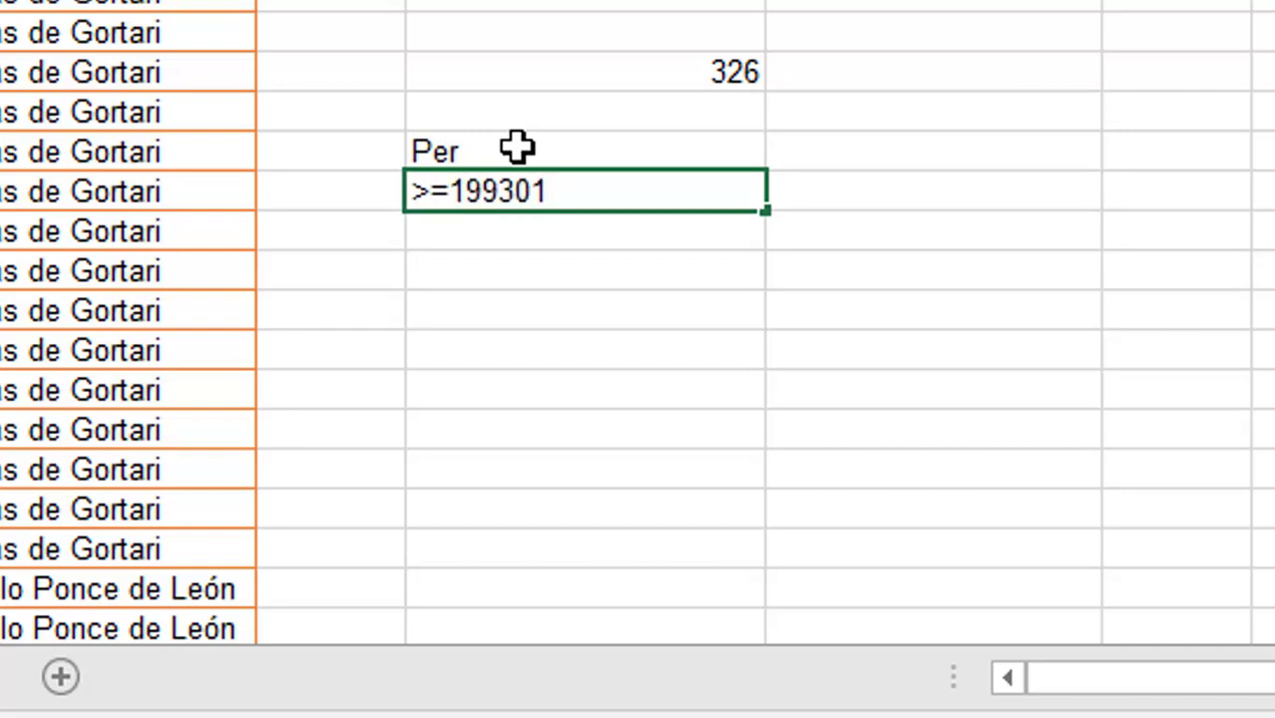
key(Return)
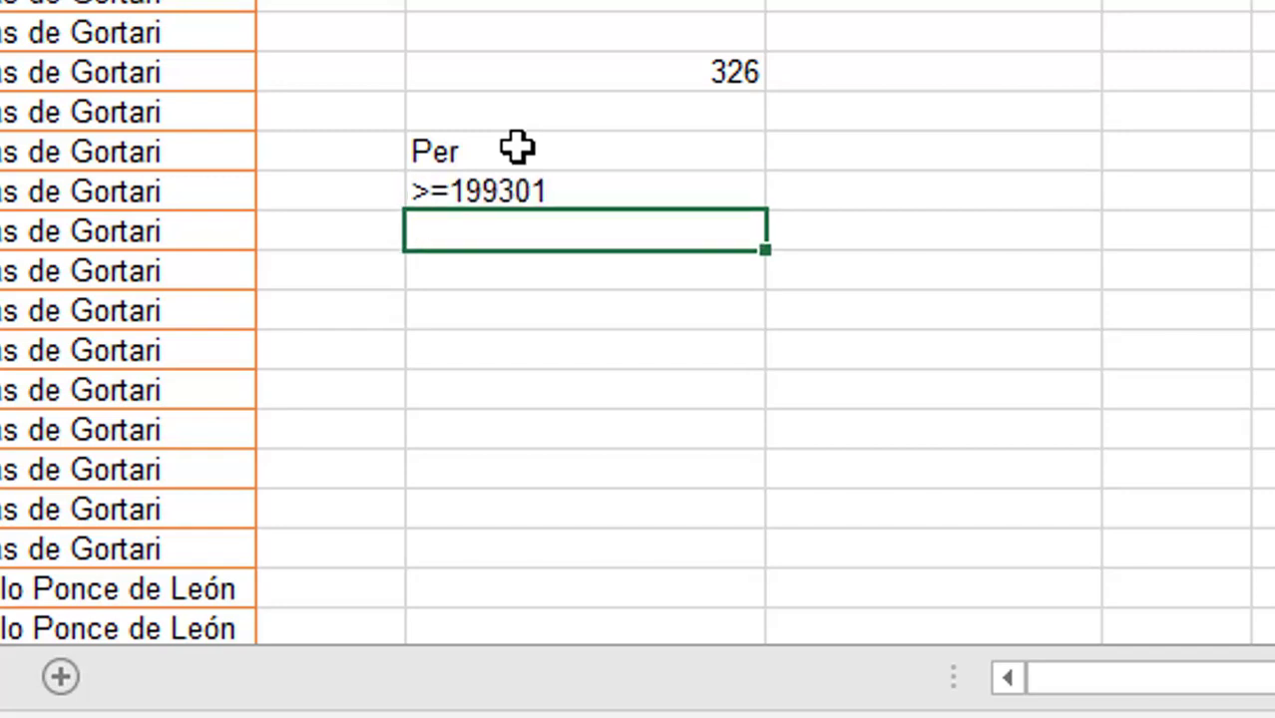
text(<=1993)
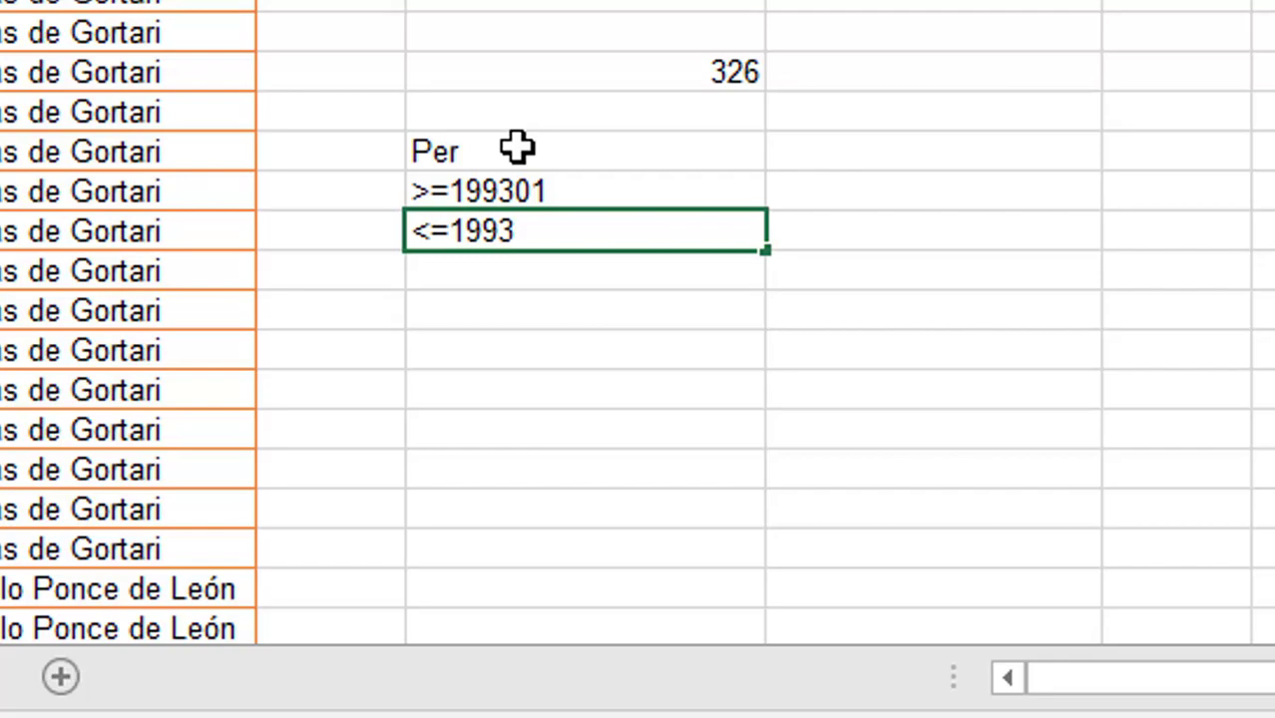
text(12)
key(Return)
Change the criteria range of the DCOUNT formula in H12 to H14:H16
click(595, 62)
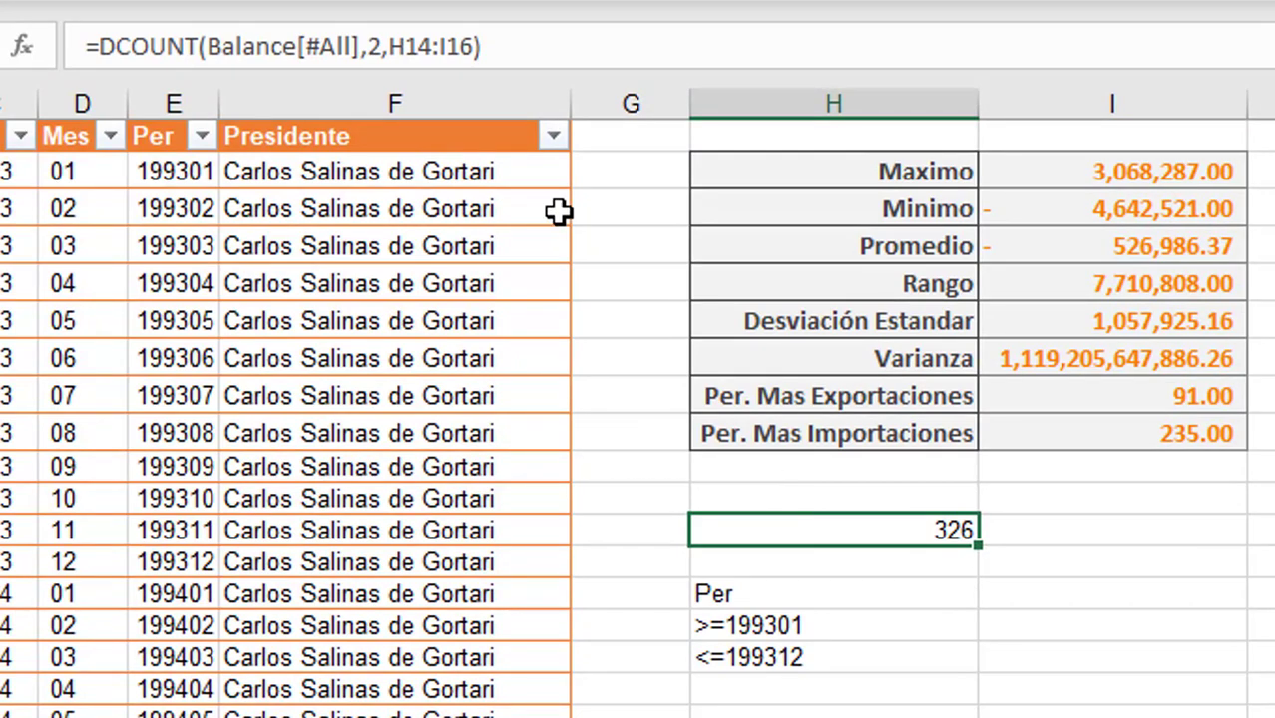
click(452, 46)
drag(451, 46, 474, 46)
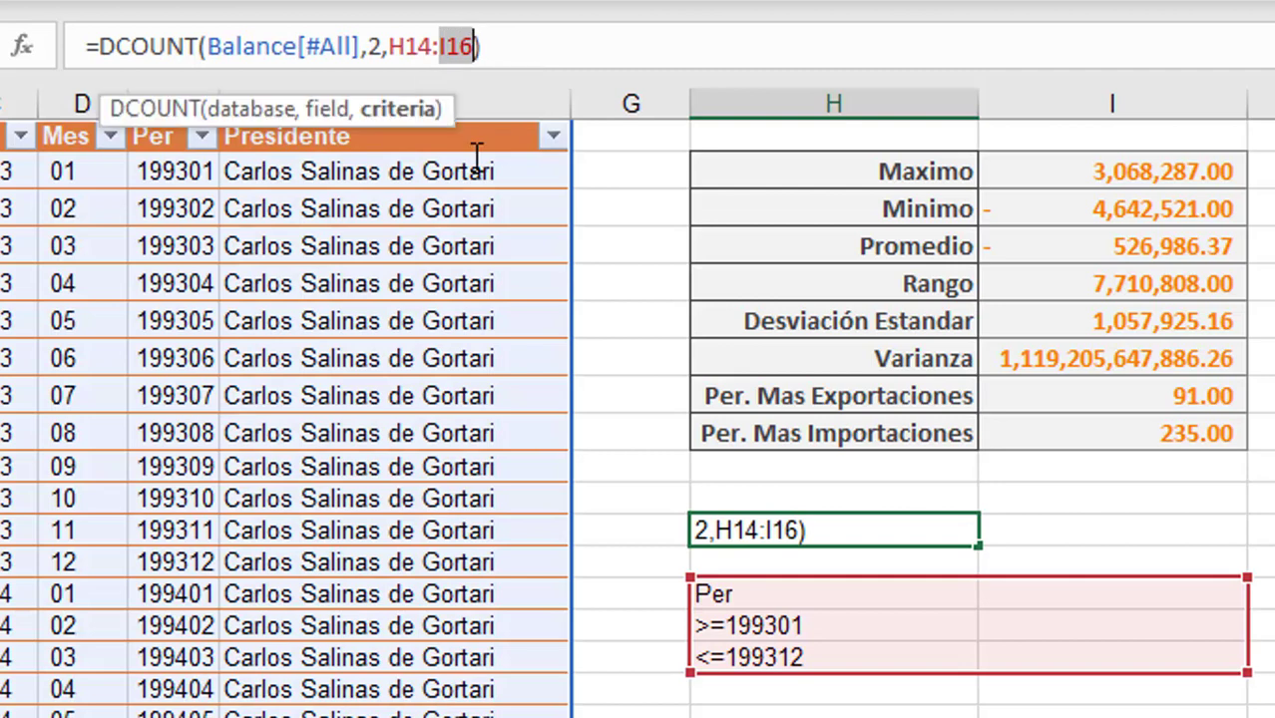
text(H)
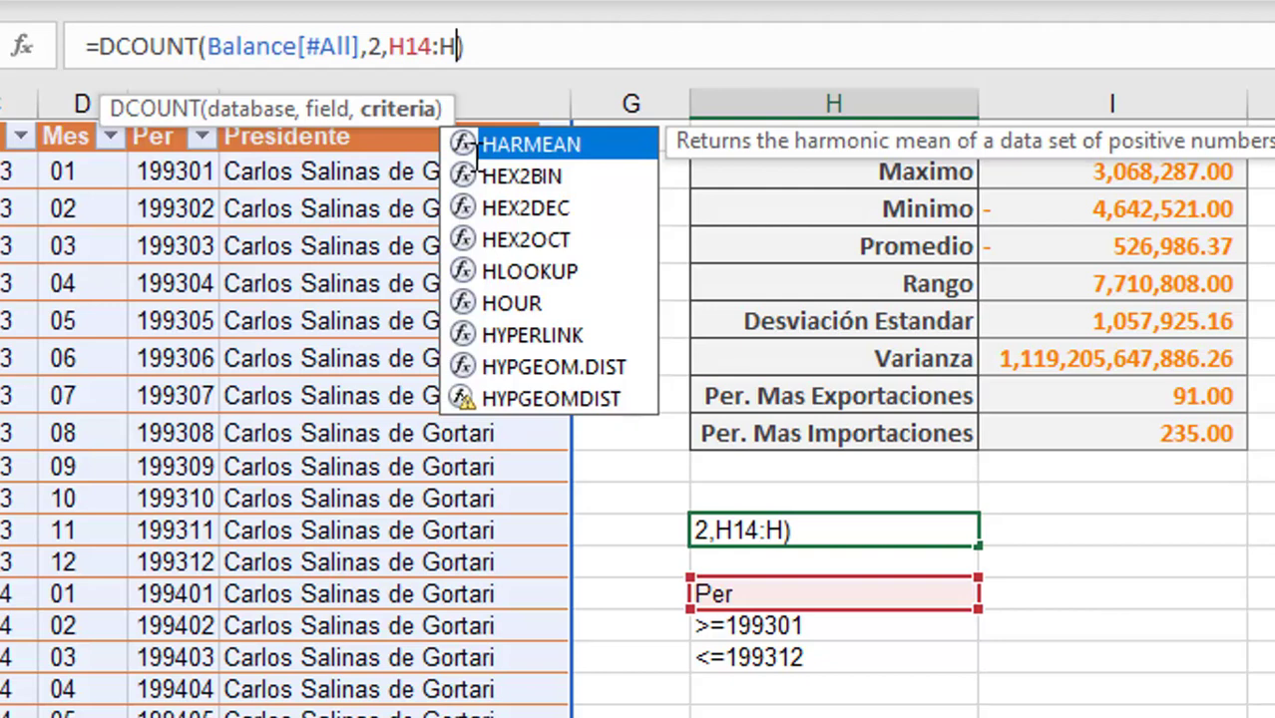
text(16)
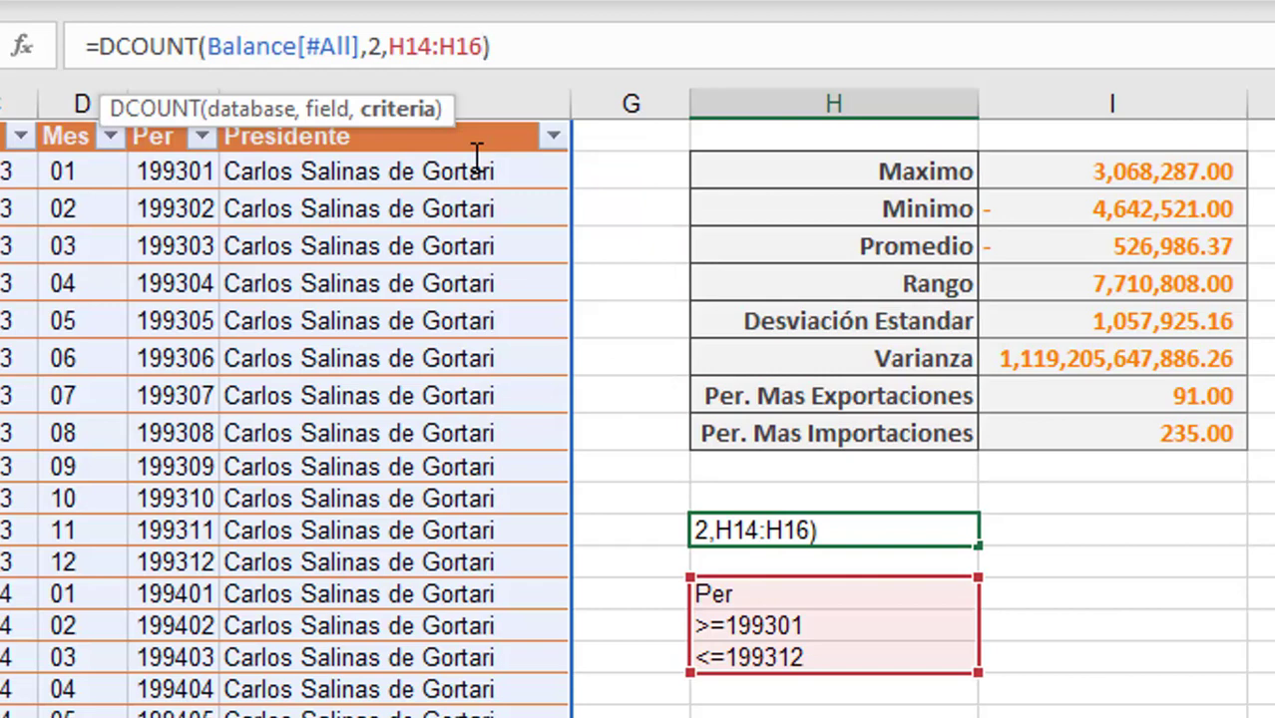
key(Return)
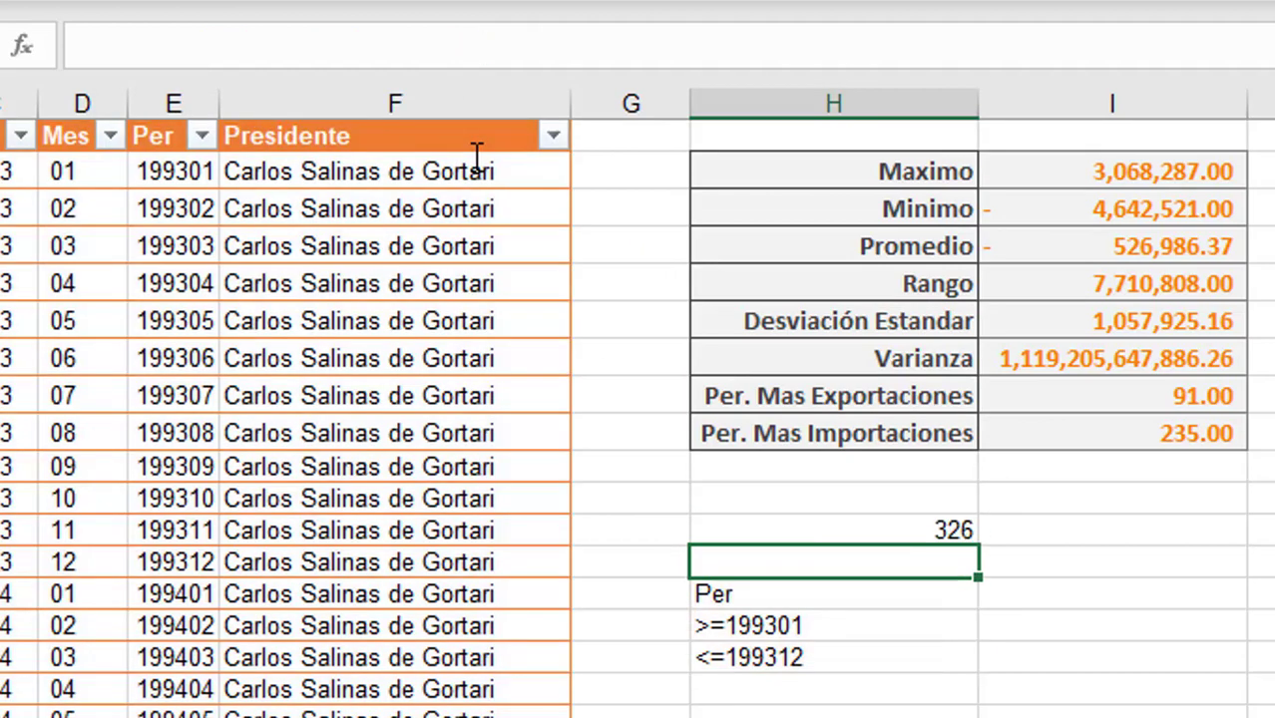
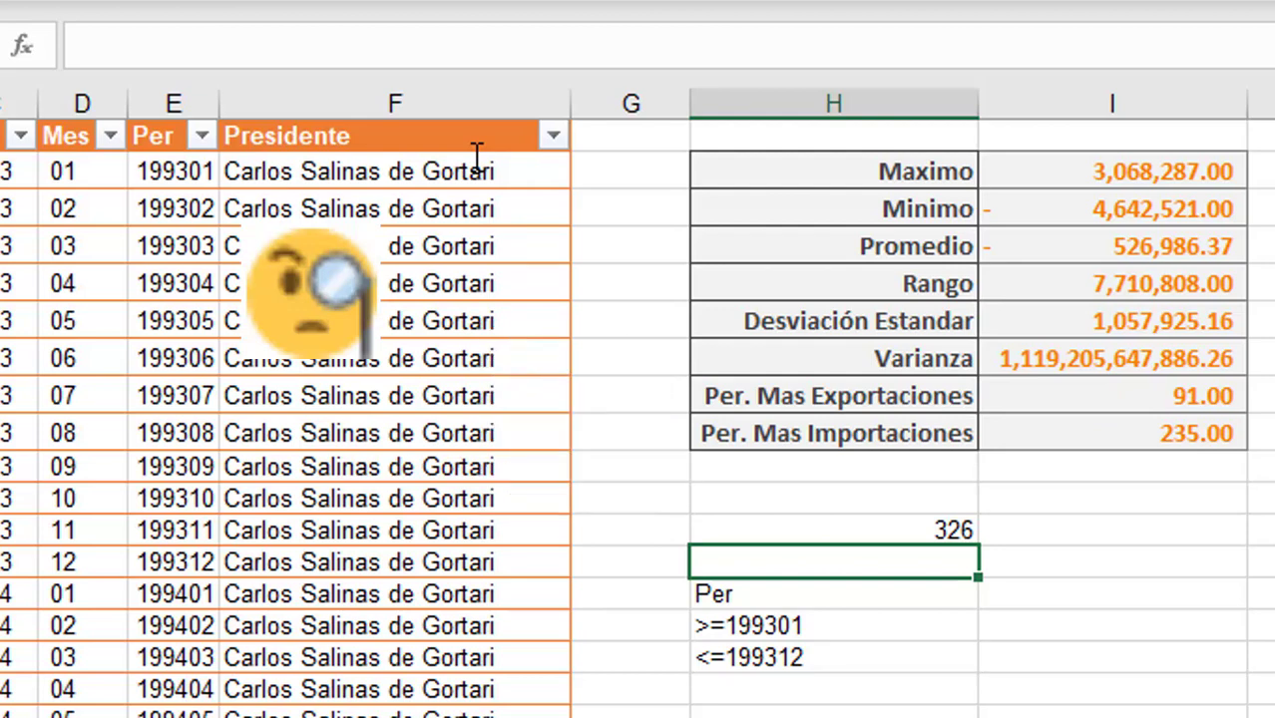
Examine the two Per criteria in H15 and H16 and how DCOUNT treats conditions placed on separate rows
click(889, 629)
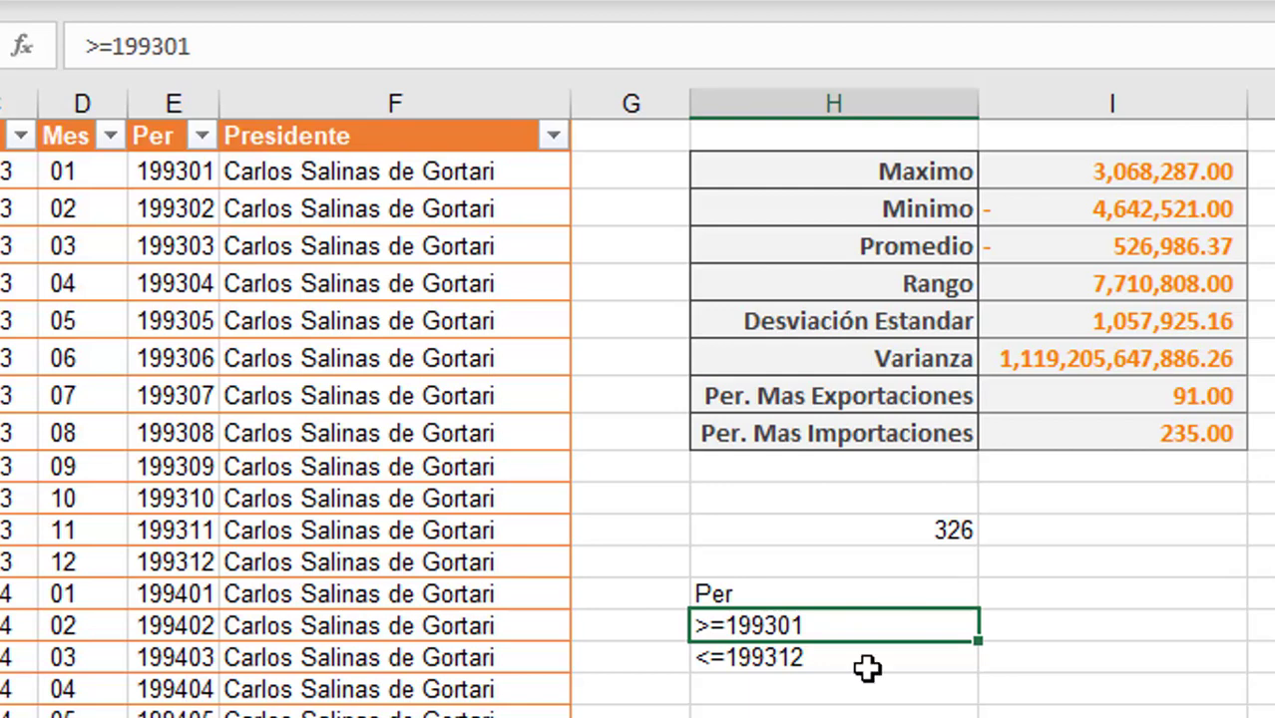
click(903, 659)
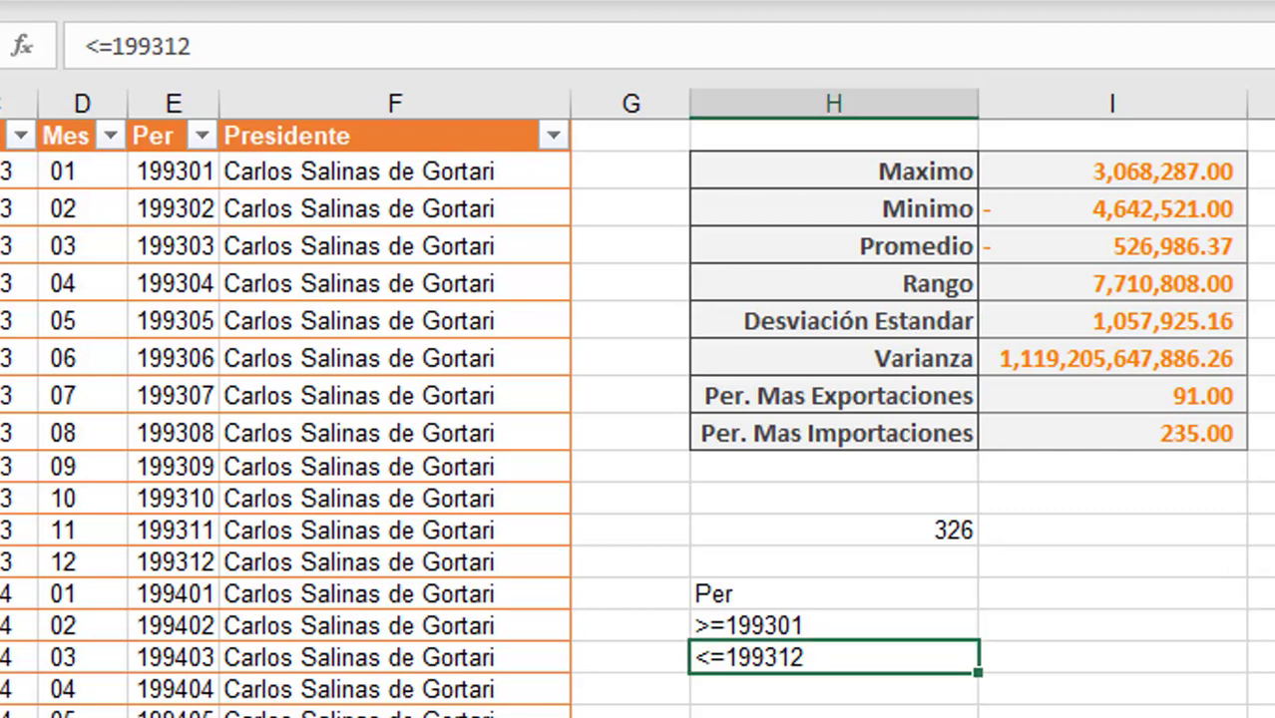
click(822, 626)
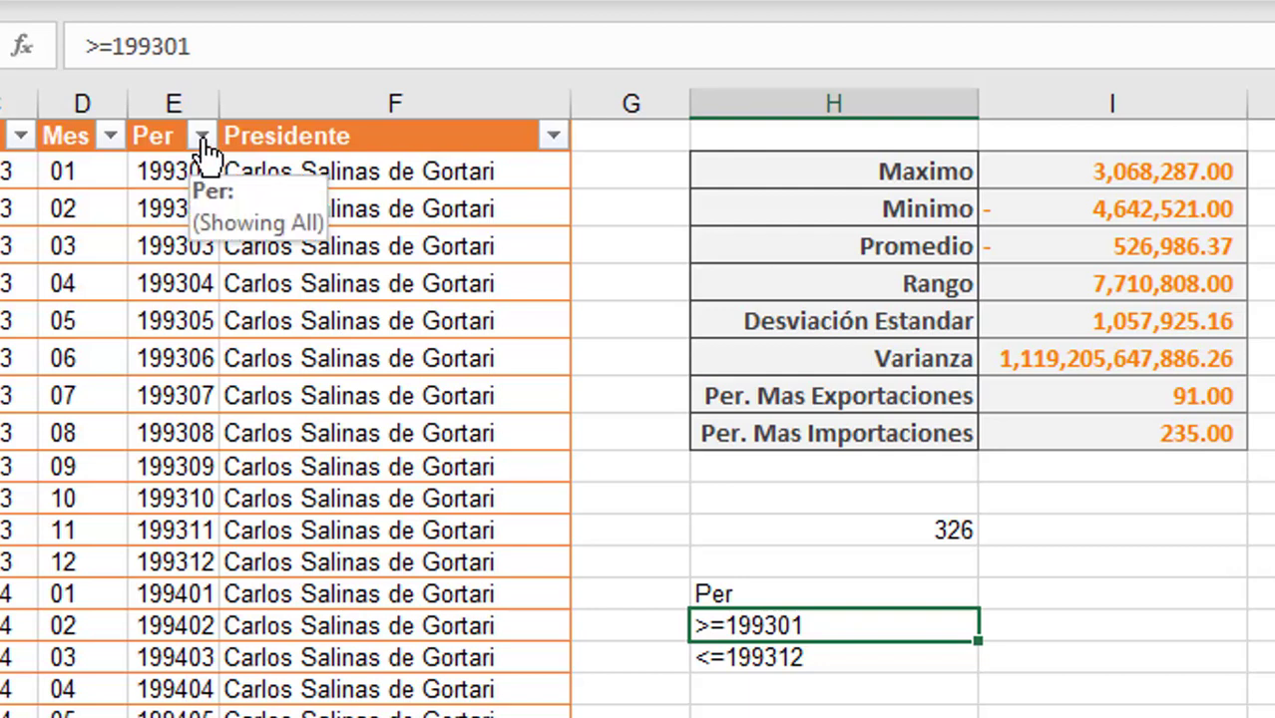
click(880, 658)
click(848, 625)
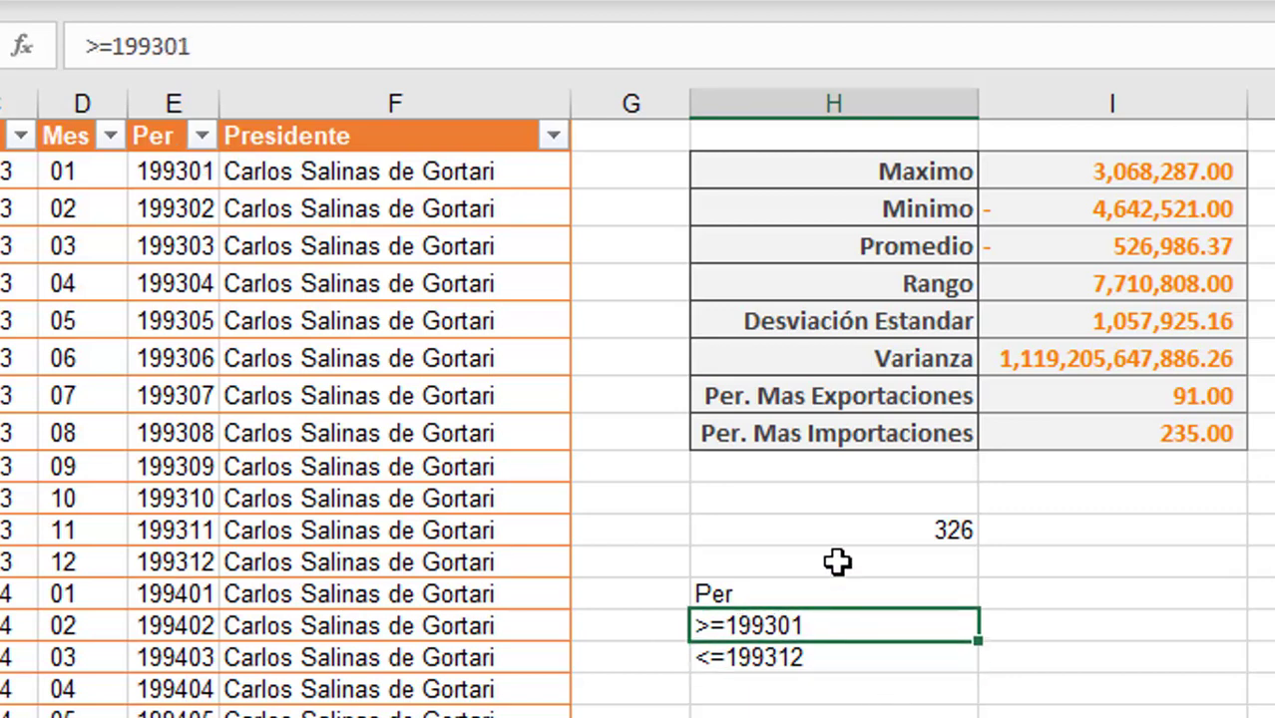
click(832, 590)
click(828, 630)
click(834, 658)
click(842, 636)
click(843, 681)
click(844, 659)
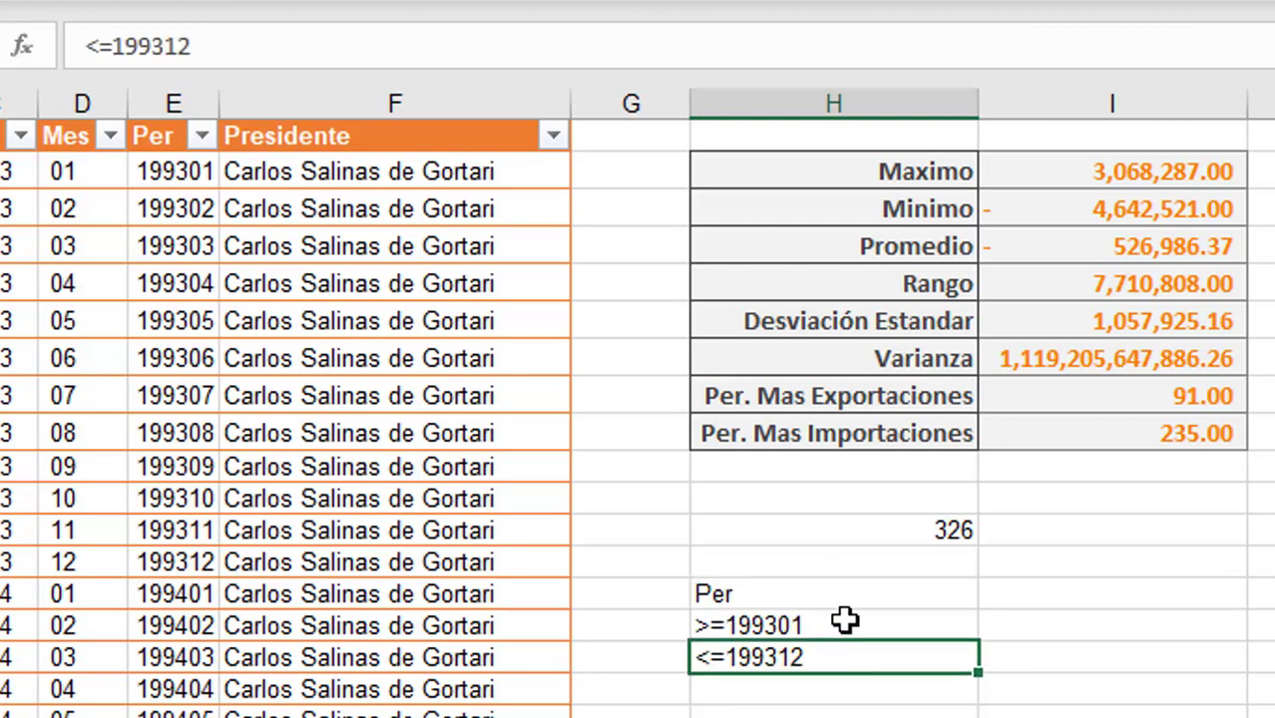
click(845, 622)
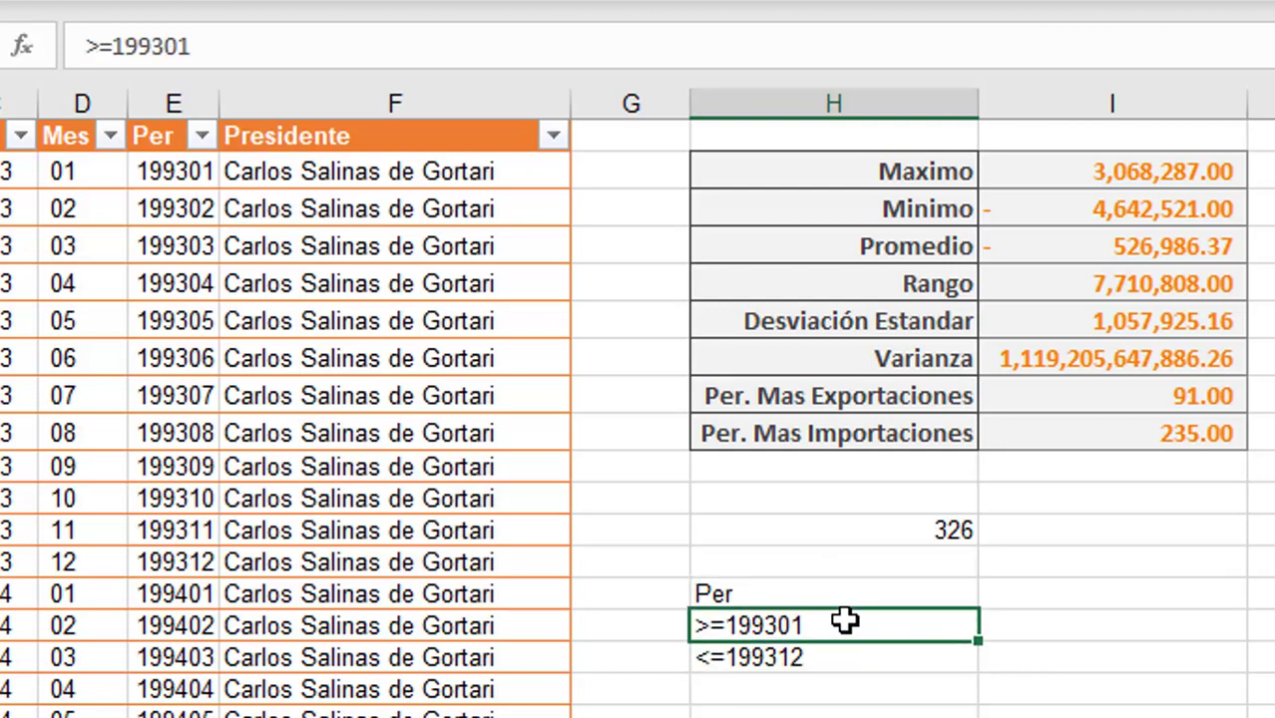
click(888, 660)
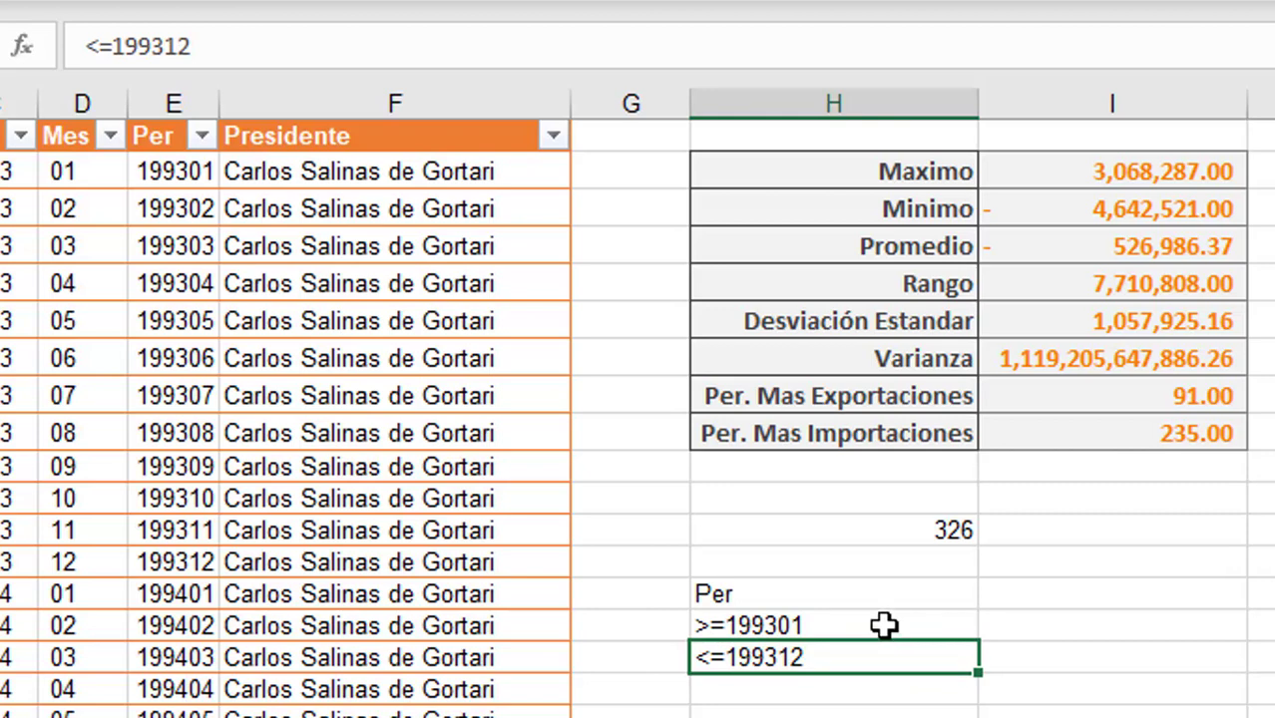
Add a second Per heading in I14 and move the <=199312 criterion beneath it into I15
click(1045, 599)
text(Per)
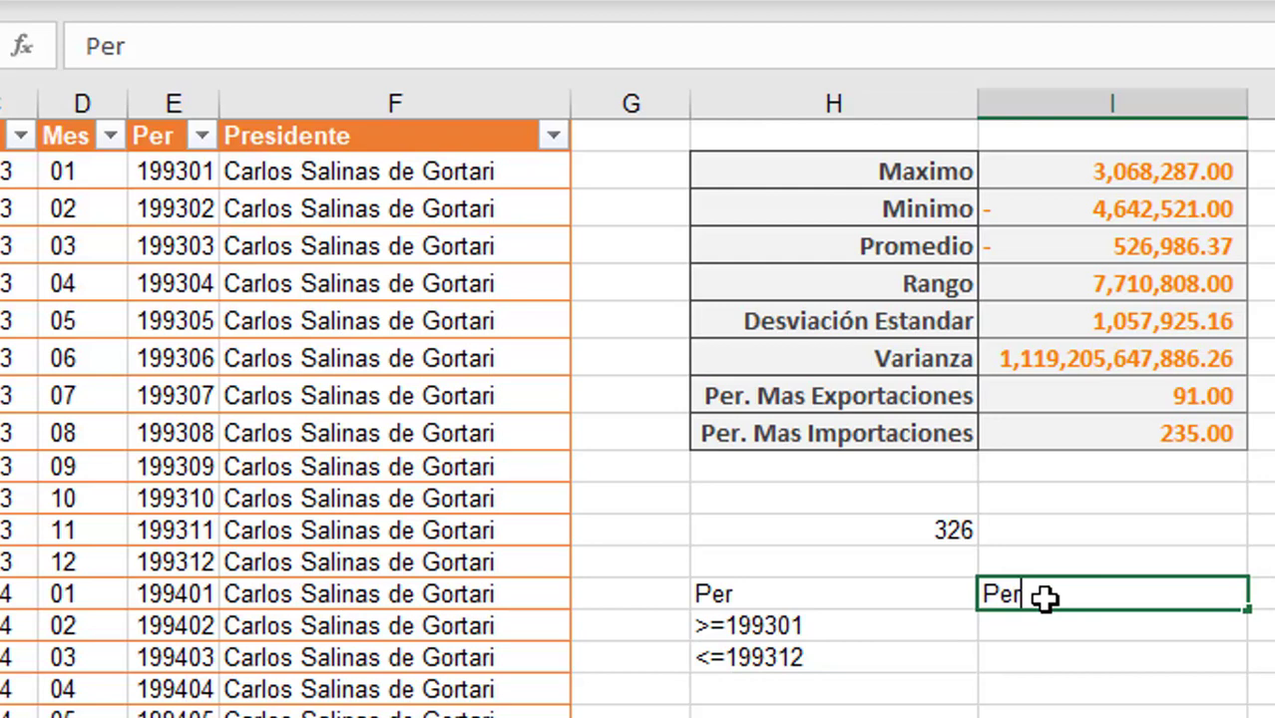
key(Return)
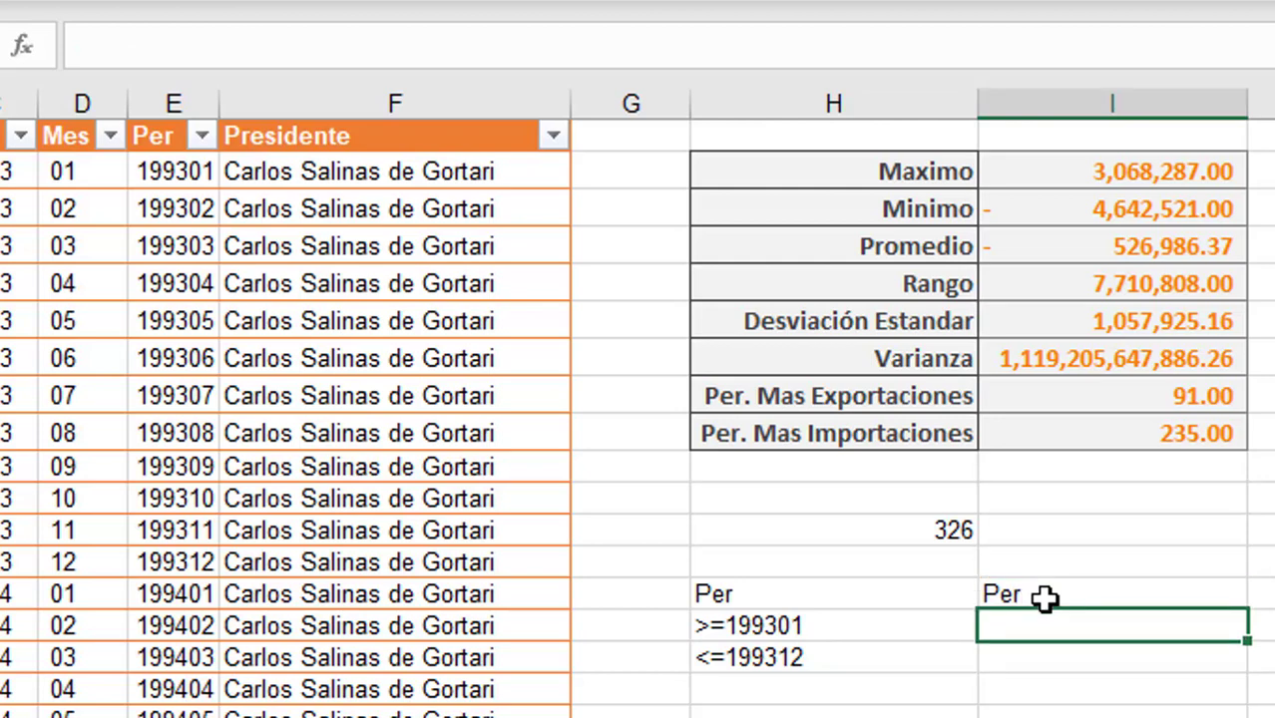
click(903, 654)
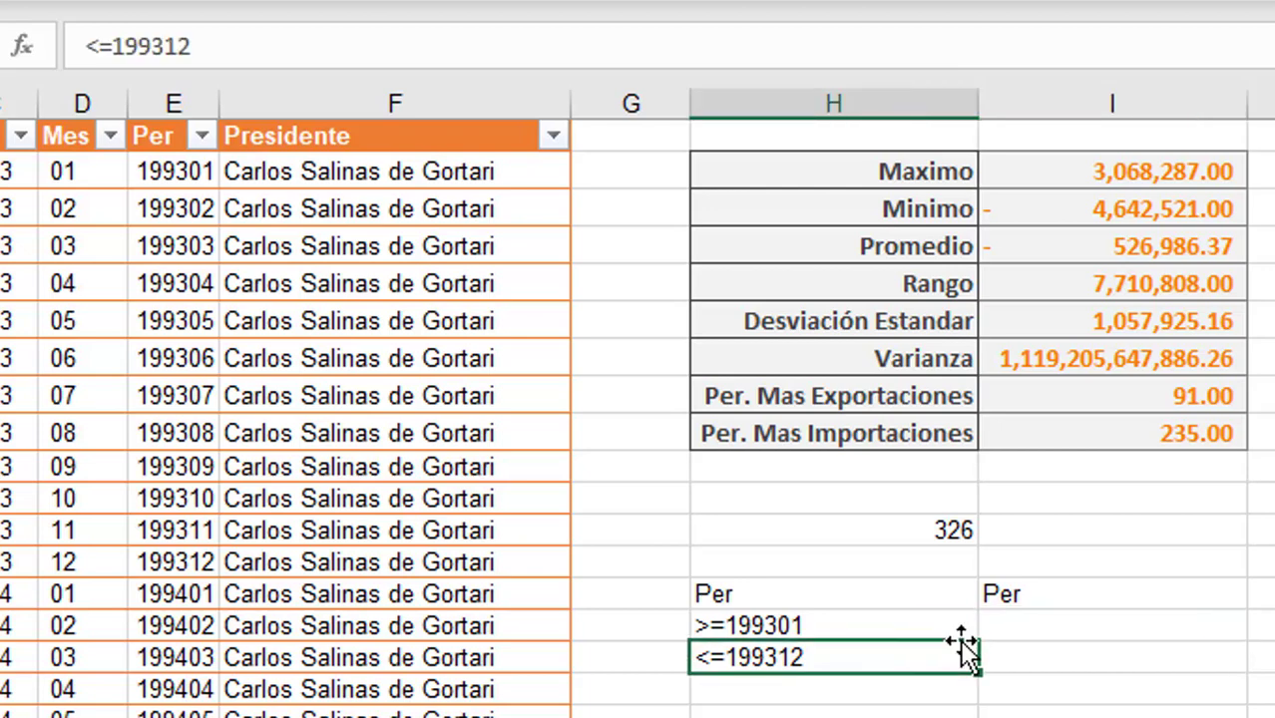
drag(979, 655, 1127, 631)
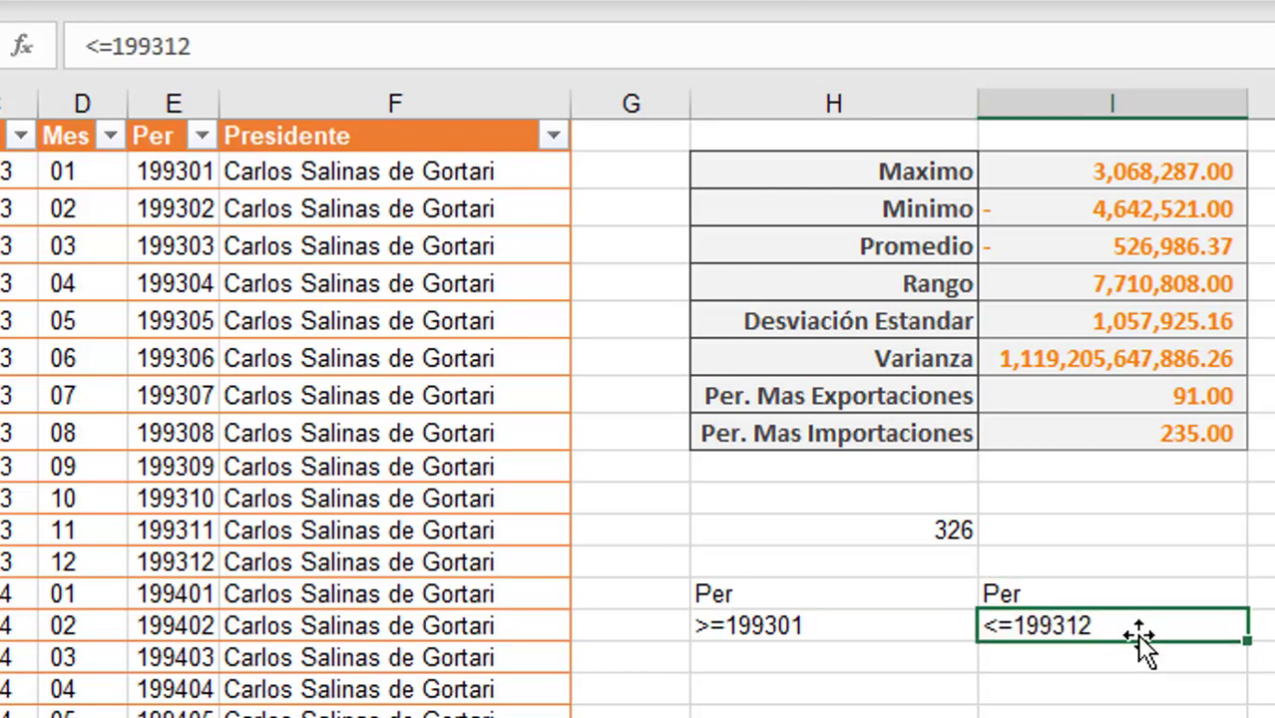
Change the criteria range of the DCOUNT formula in H12 to H14:I15 so both Per conditions share one row
click(901, 536)
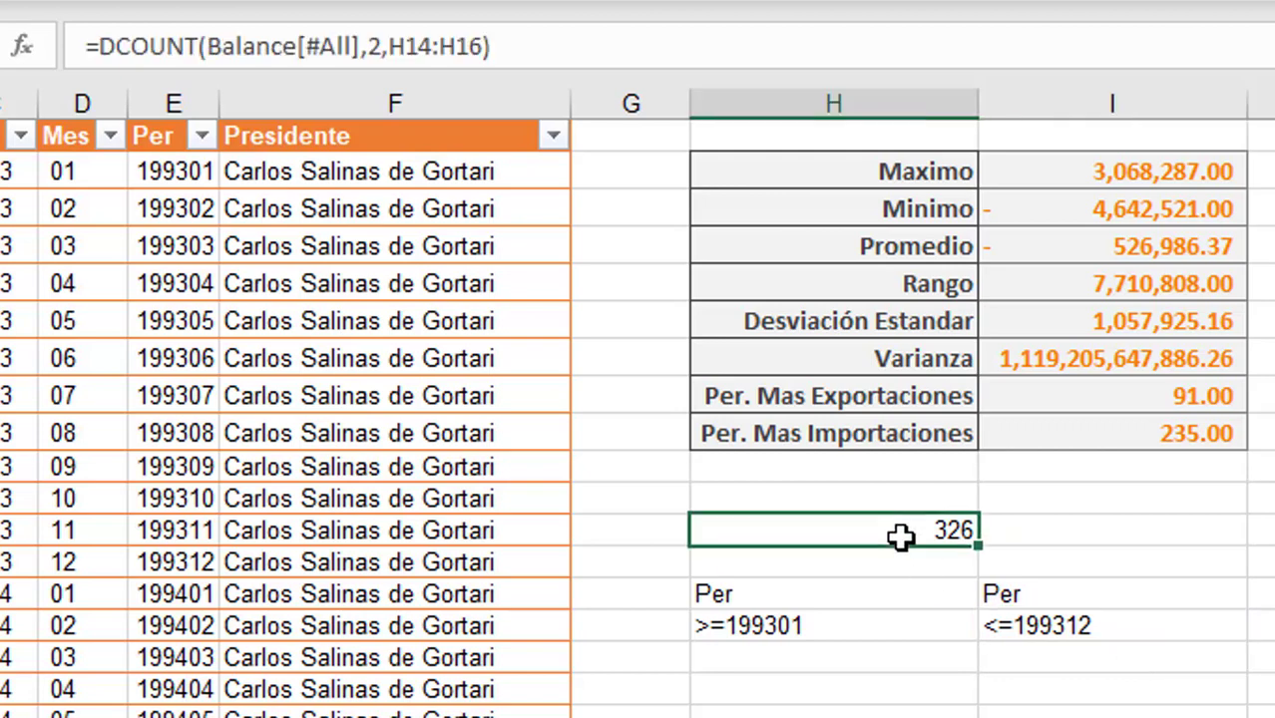
click(425, 46)
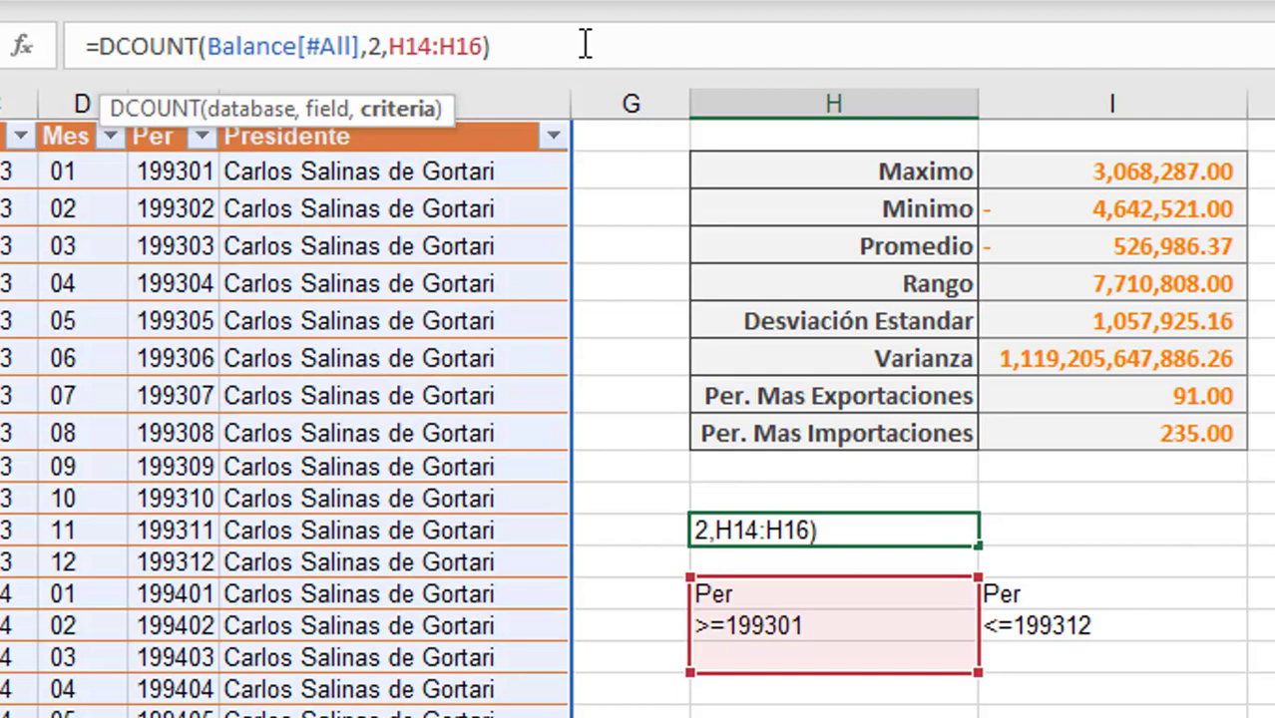
key(Right)
key(Right)
key(Right)
key(BackSpace)
text(I)
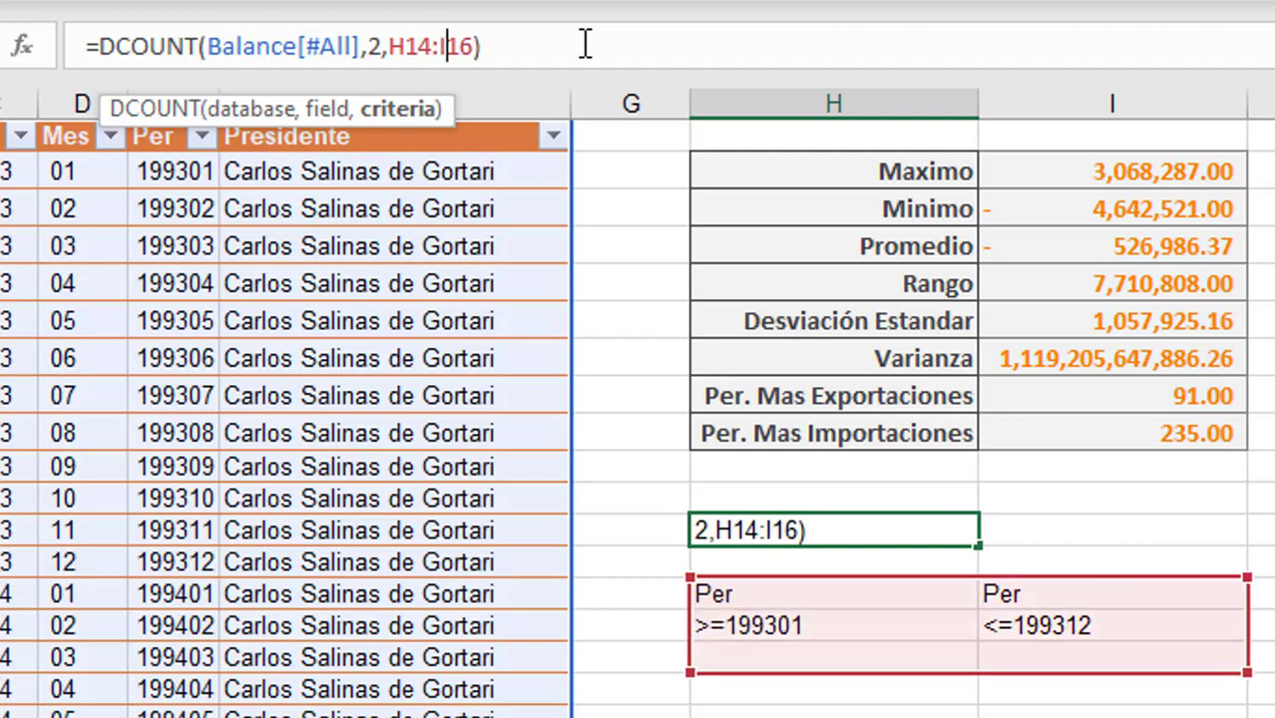
key(Right)
key(Delete)
text(5)
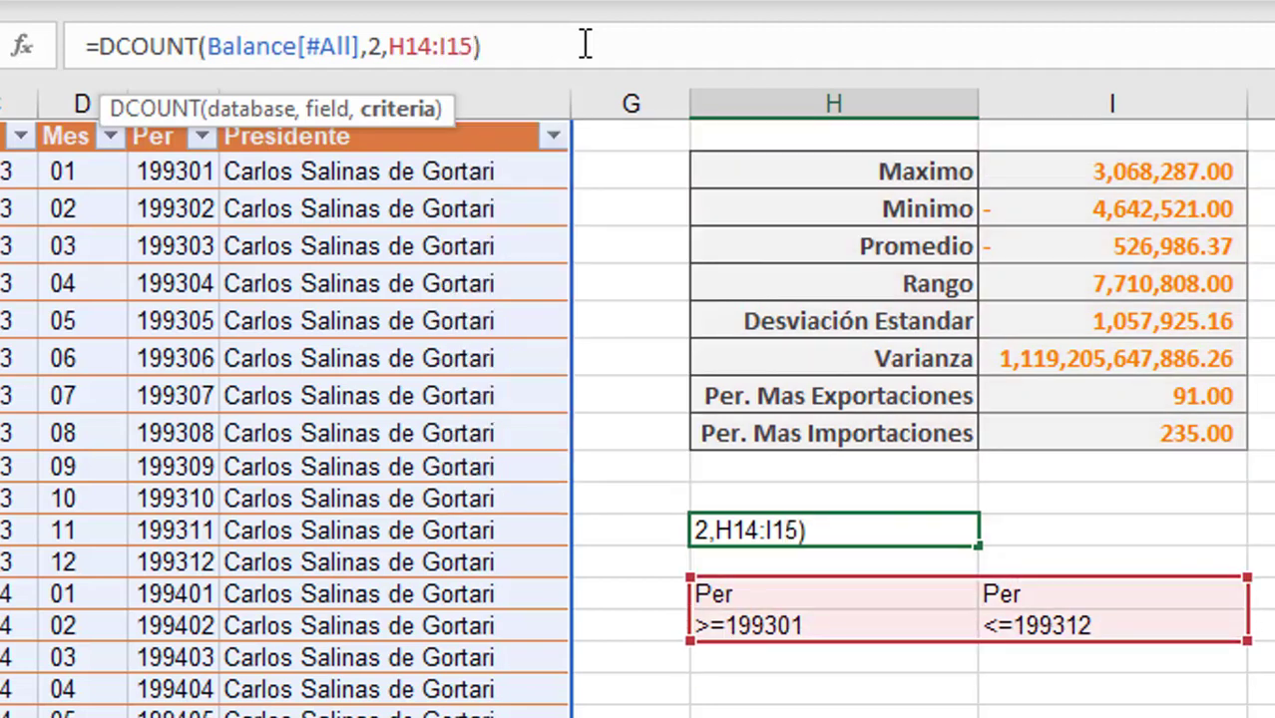
key(Return)
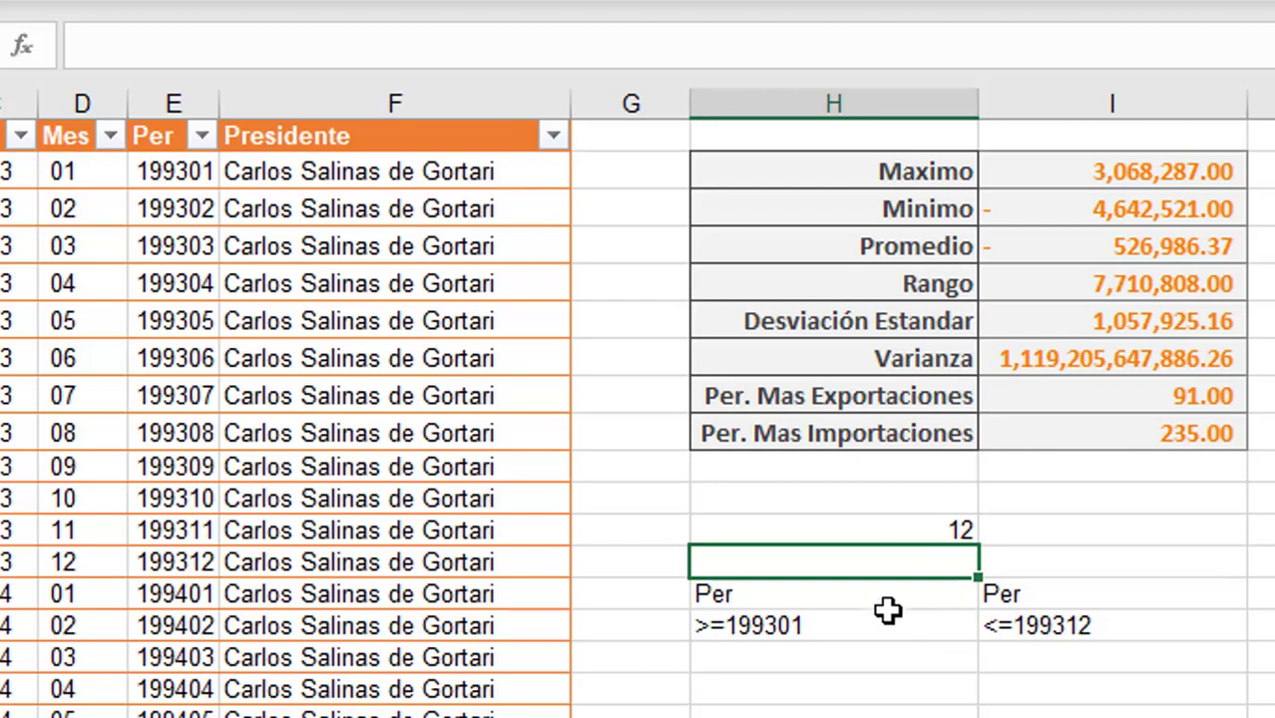
Extend the DCOUNT criteria range in H12 to H14:I16 so that it includes the empty row below the criteria
click(842, 525)
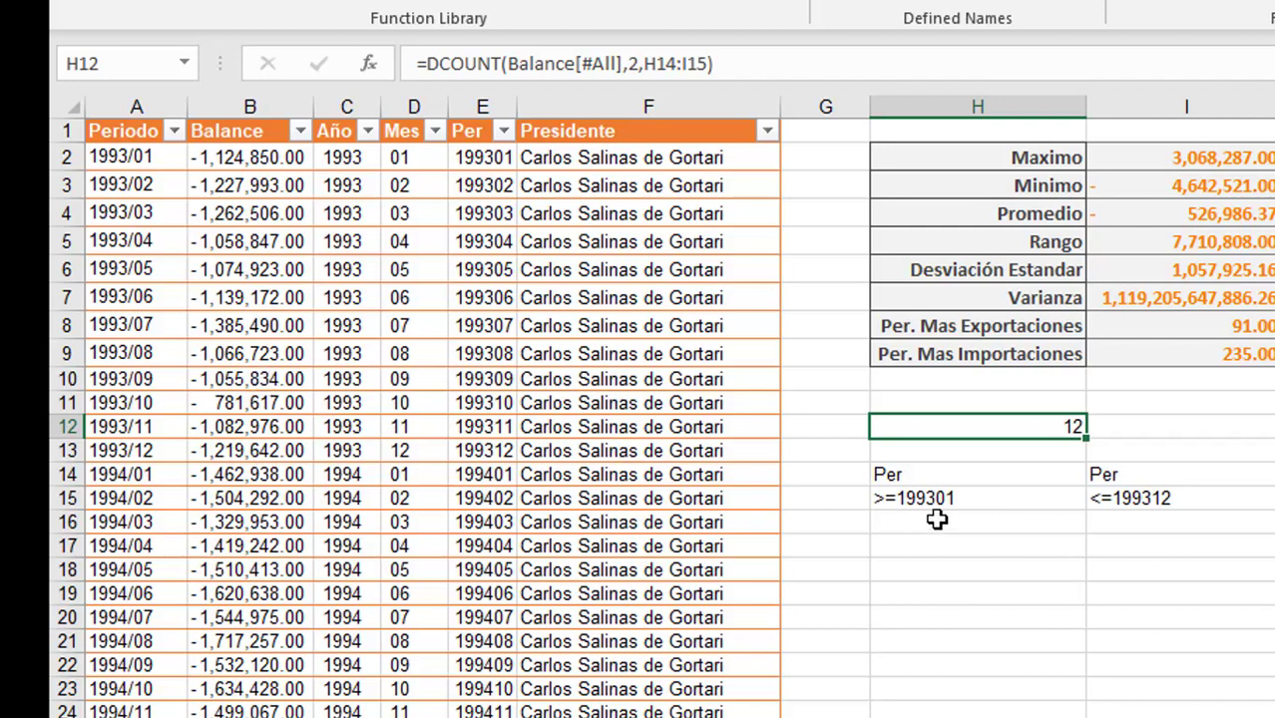
drag(945, 522, 1134, 522)
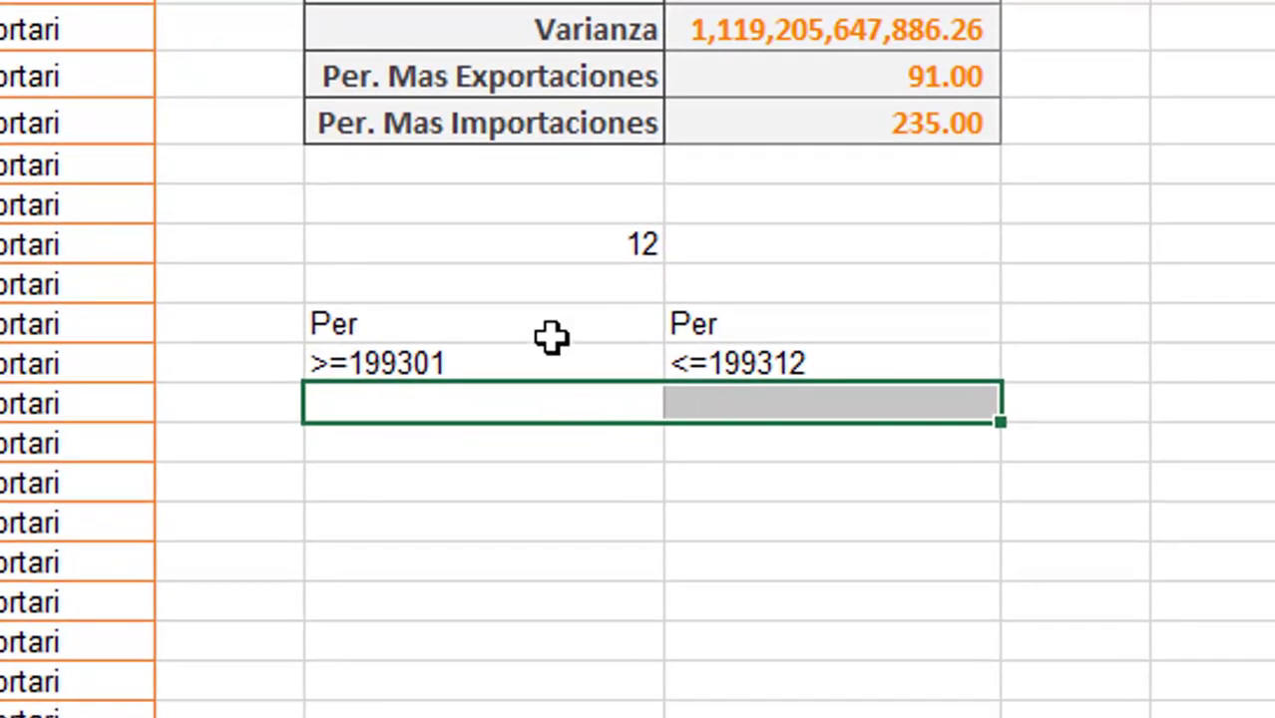
click(600, 242)
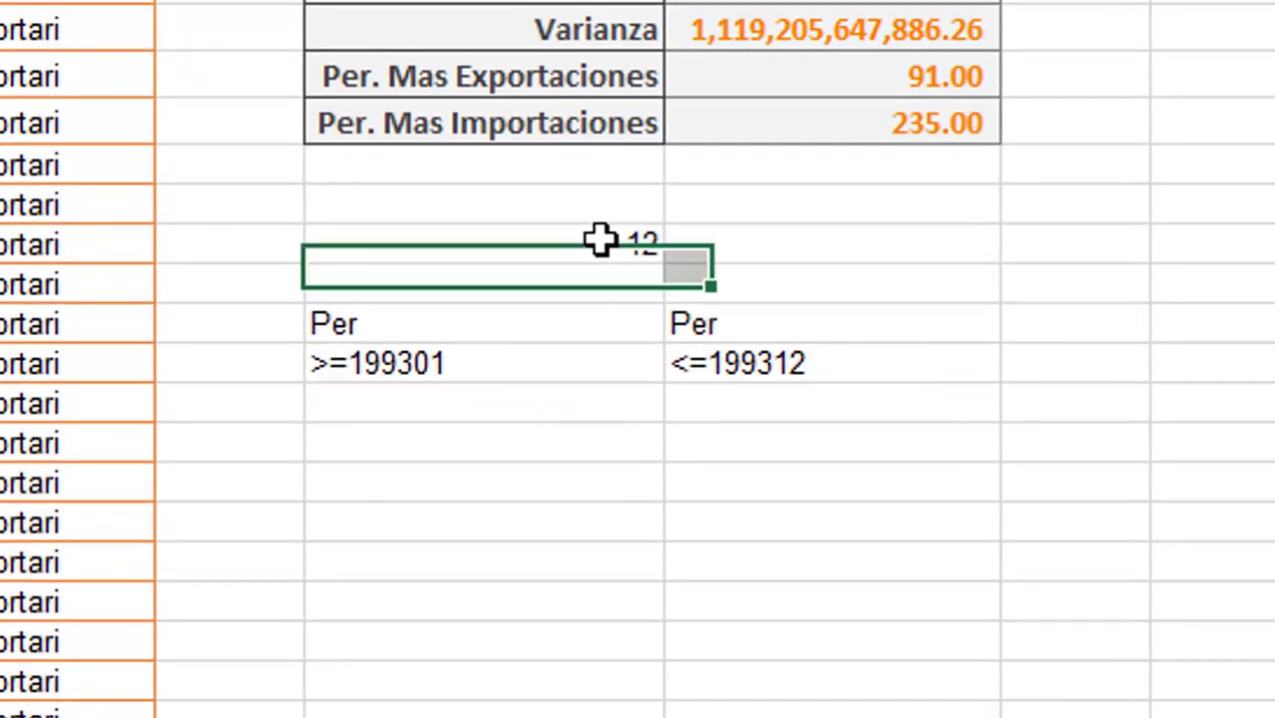
key(F2)
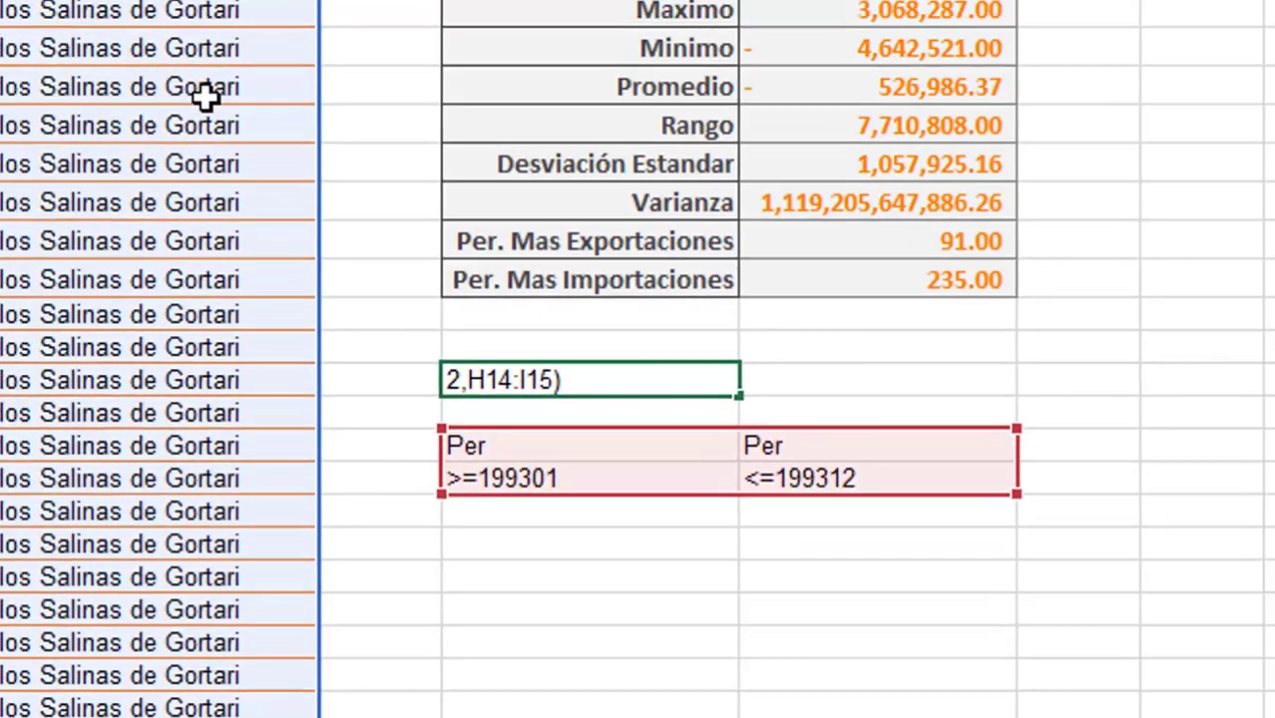
key(BackSpace)
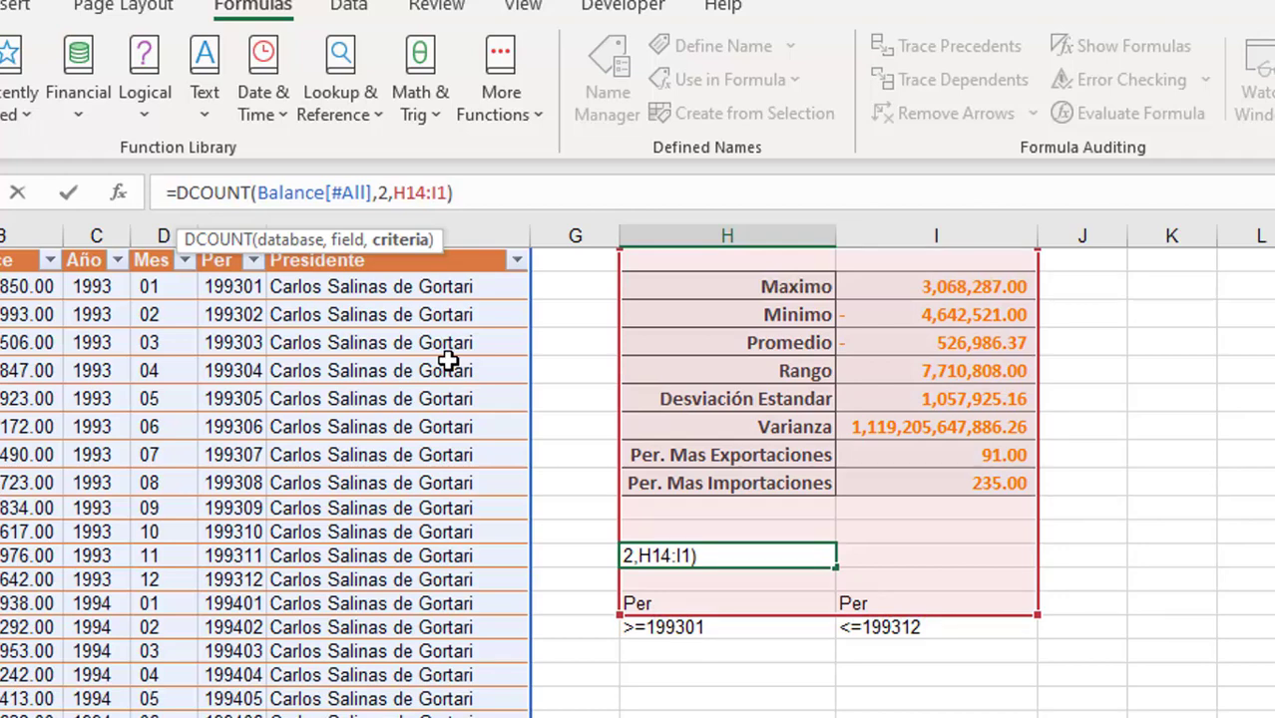
text(6)
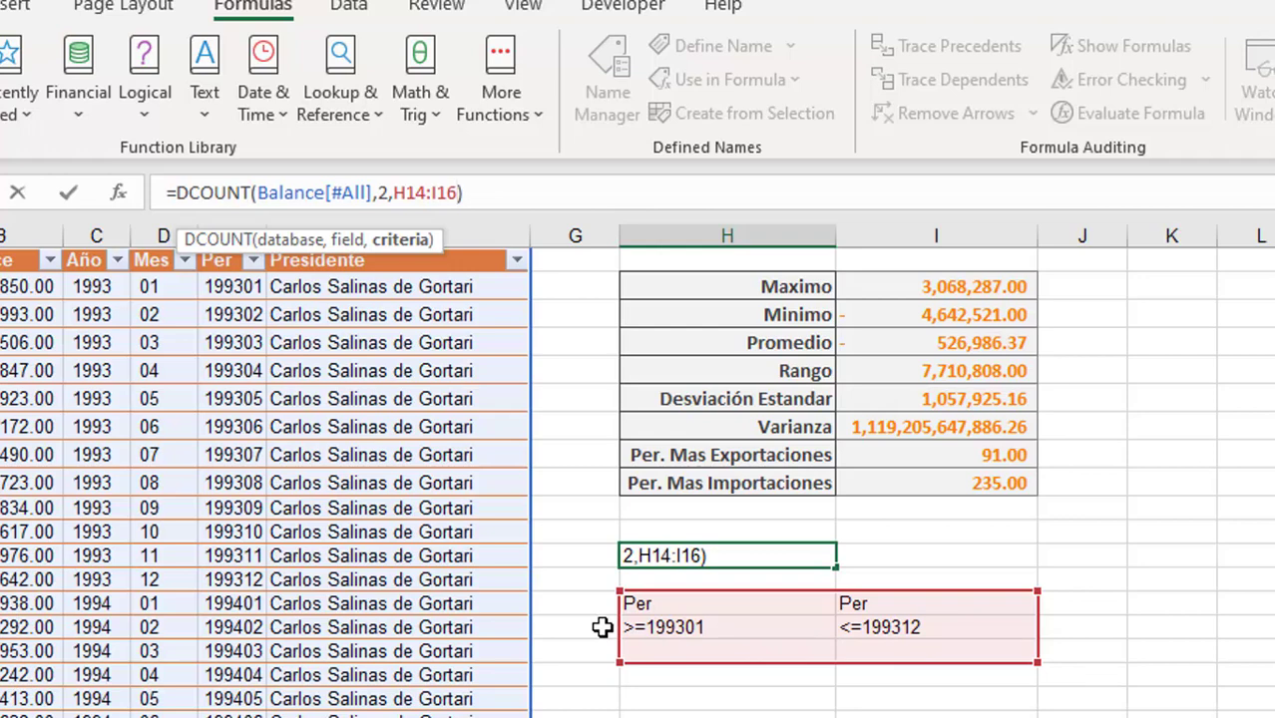
key(Return)
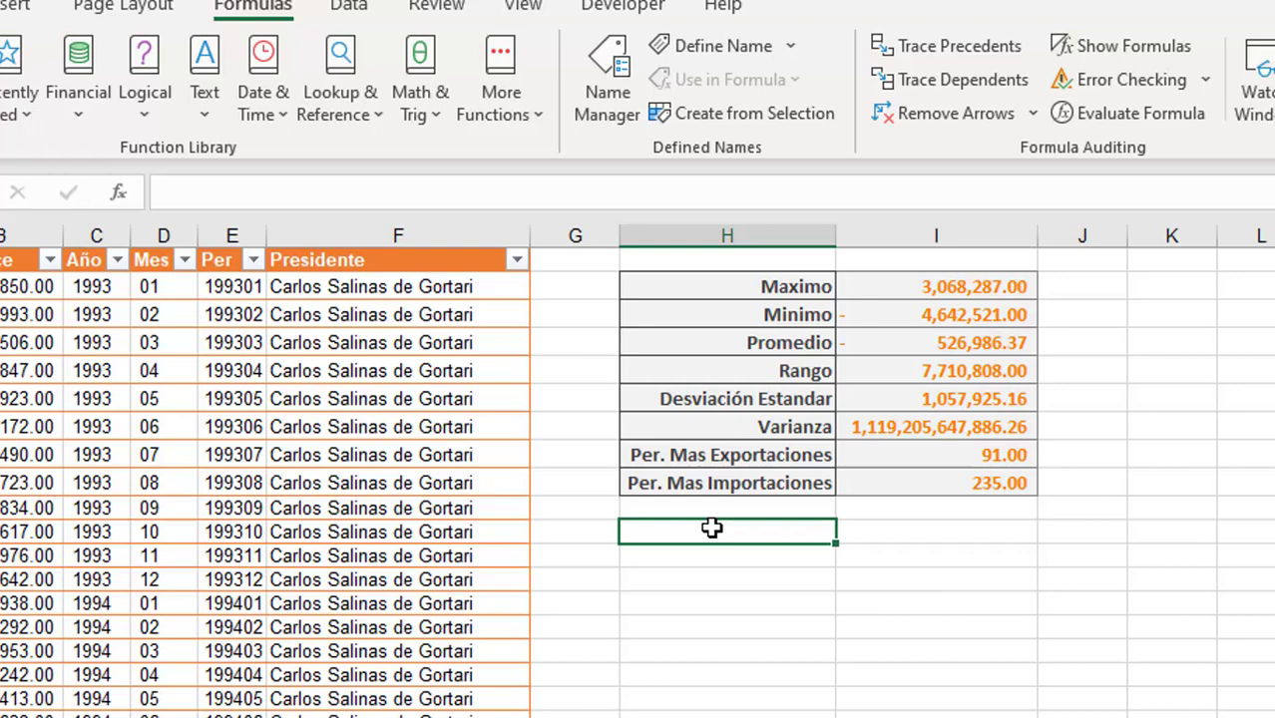
Enter the heading Presidente in H11, below the summary statistics block
text(Pre)
key(BackSpace)
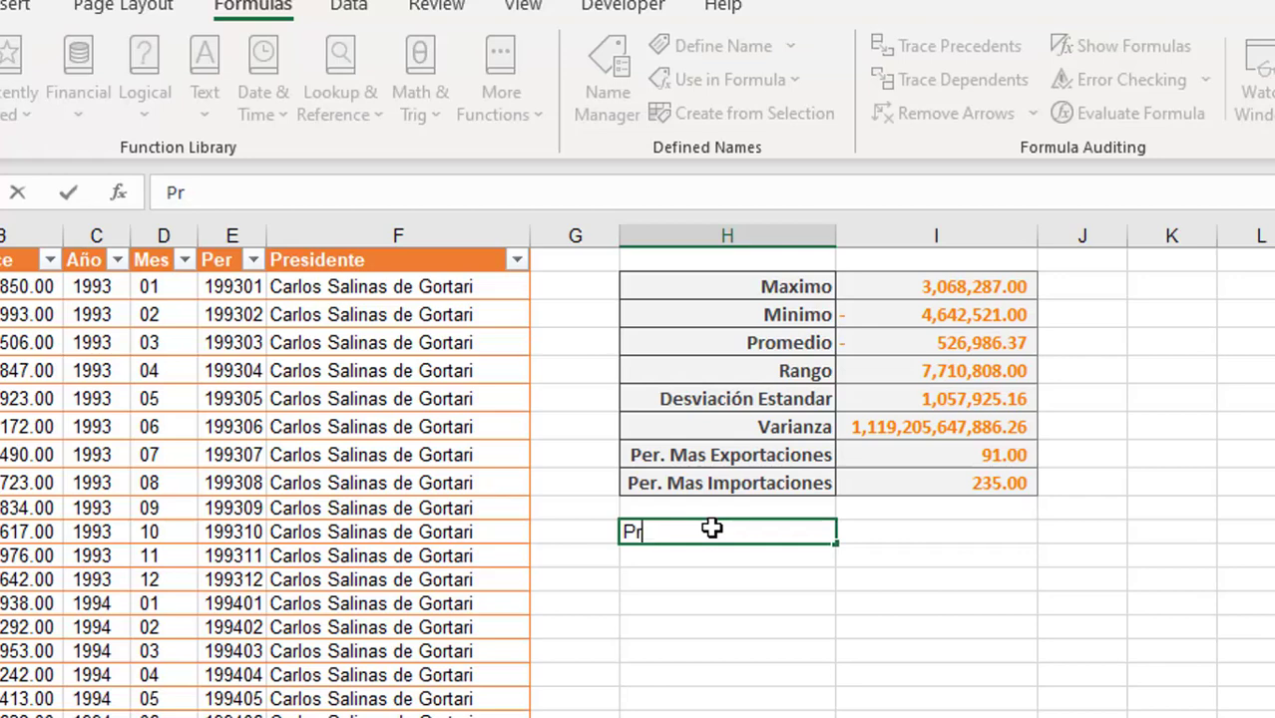
text(esidente)
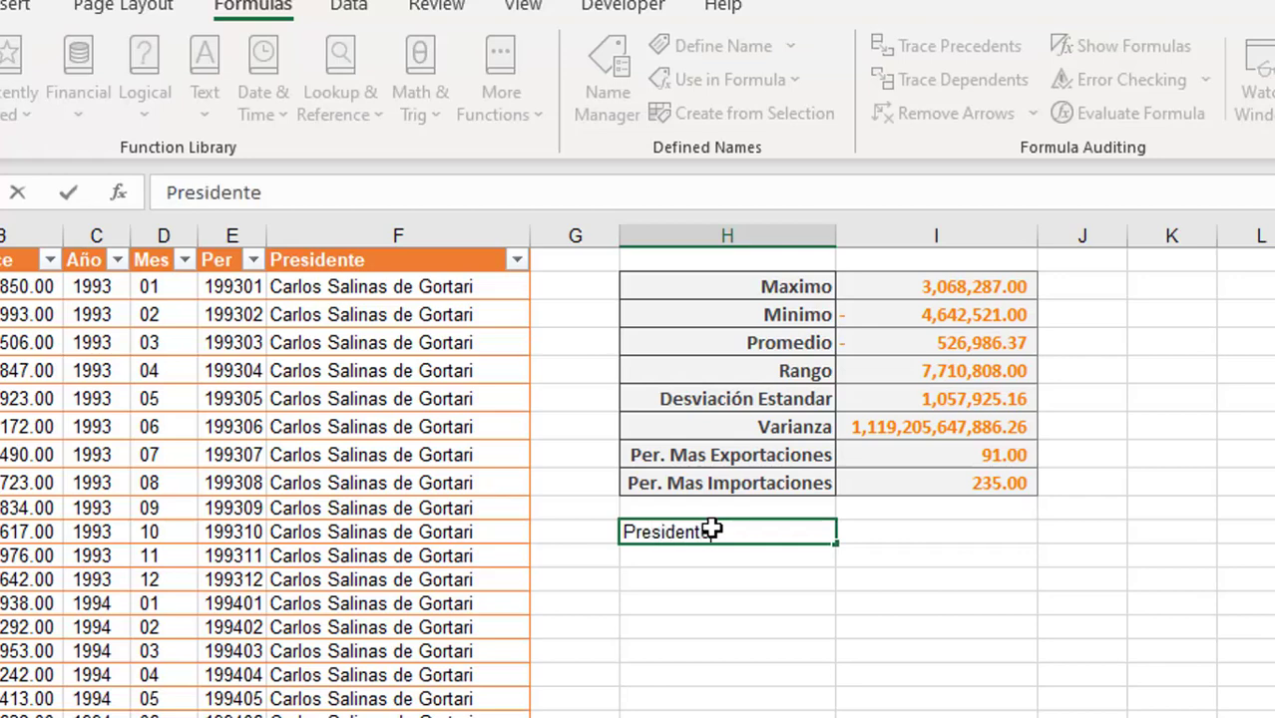
key(Return)
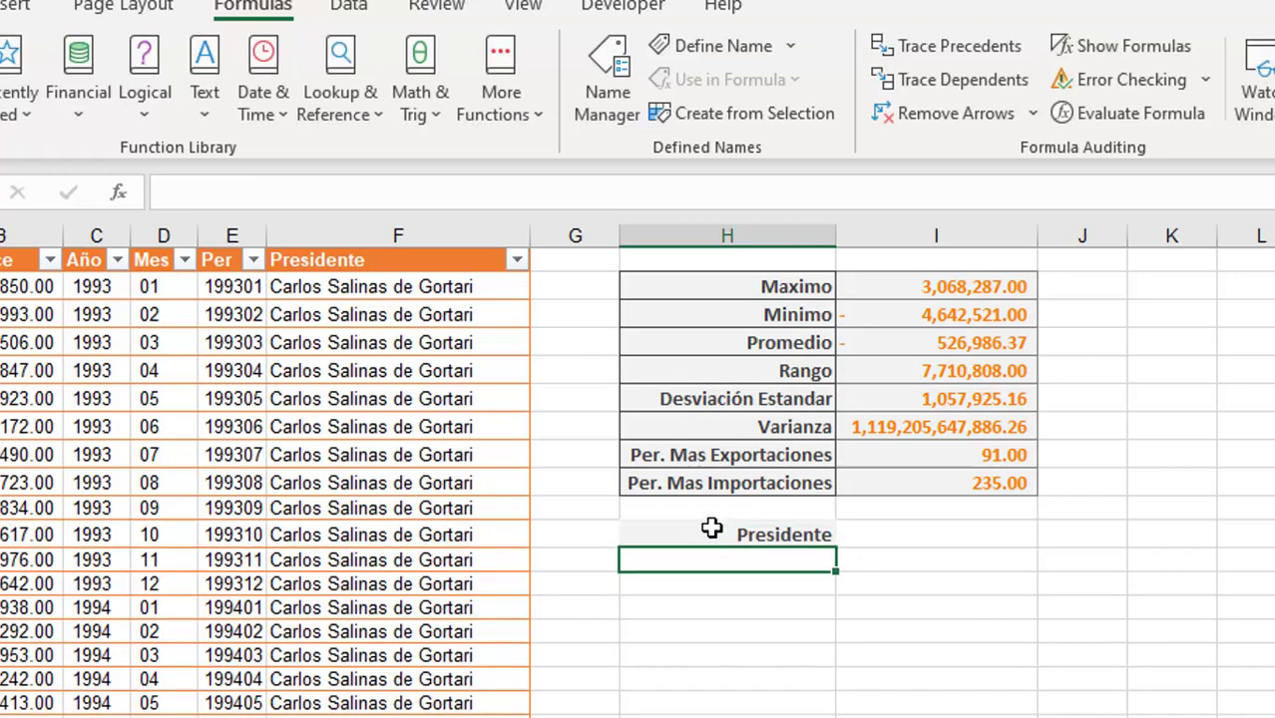
Copy the president from F2 and paste it as a plain value into H12 under the Presidente heading
click(416, 285)
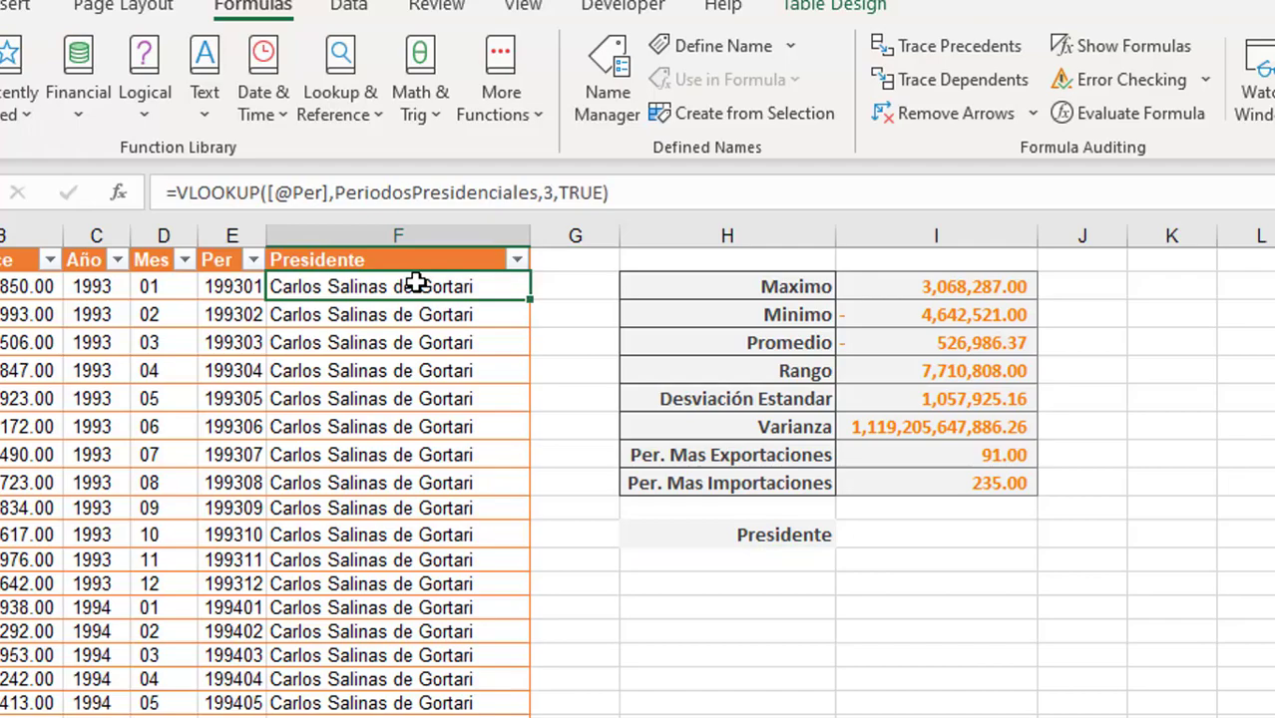
key(ctrl+c)
click(727, 559)
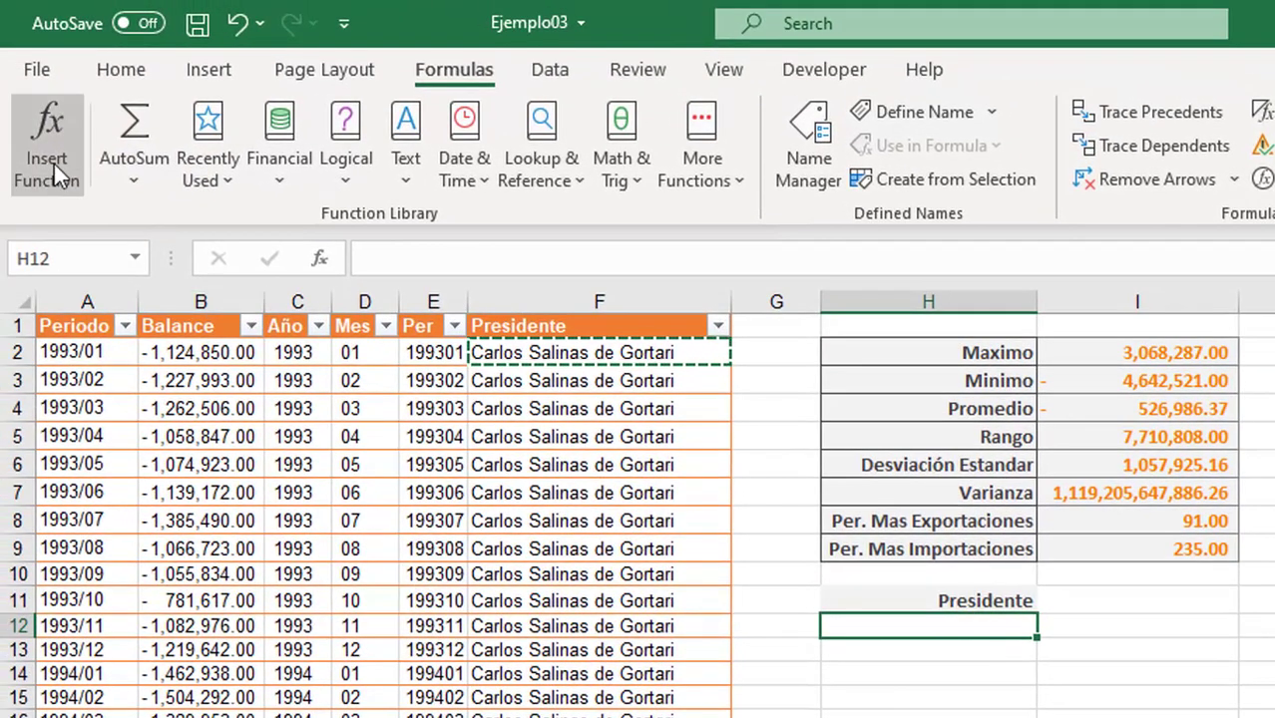
click(120, 72)
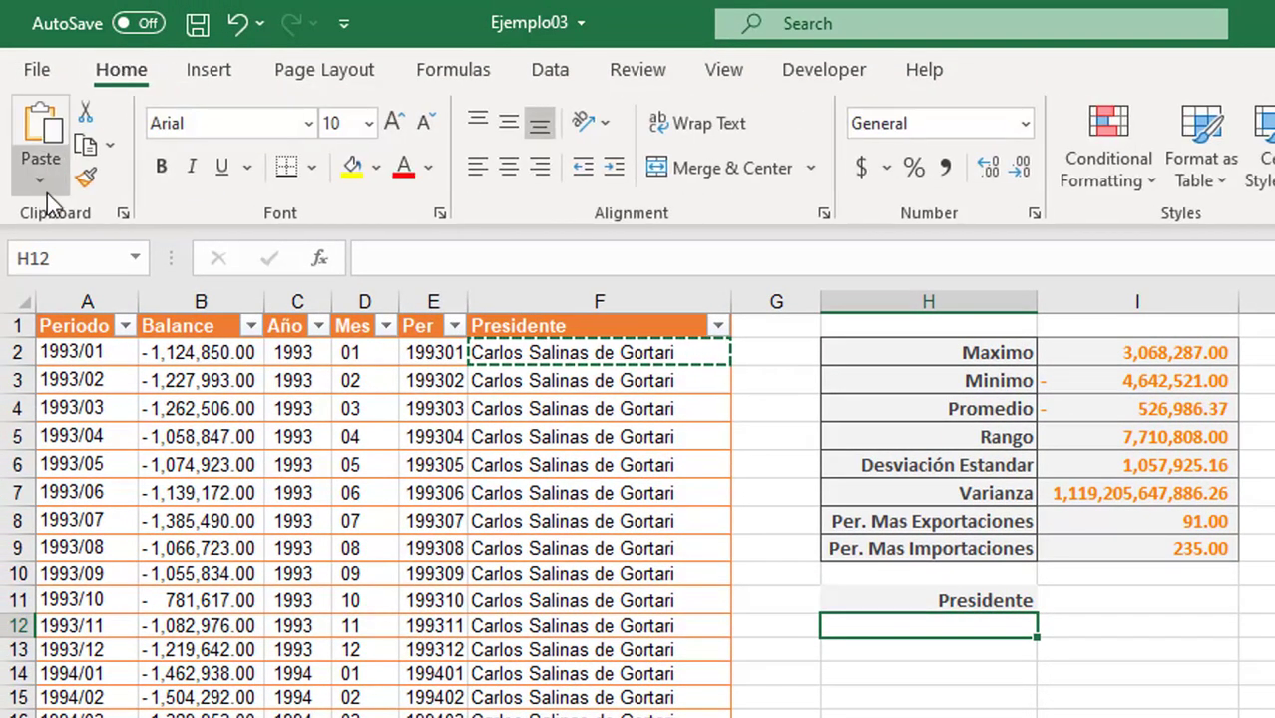
click(40, 180)
click(40, 385)
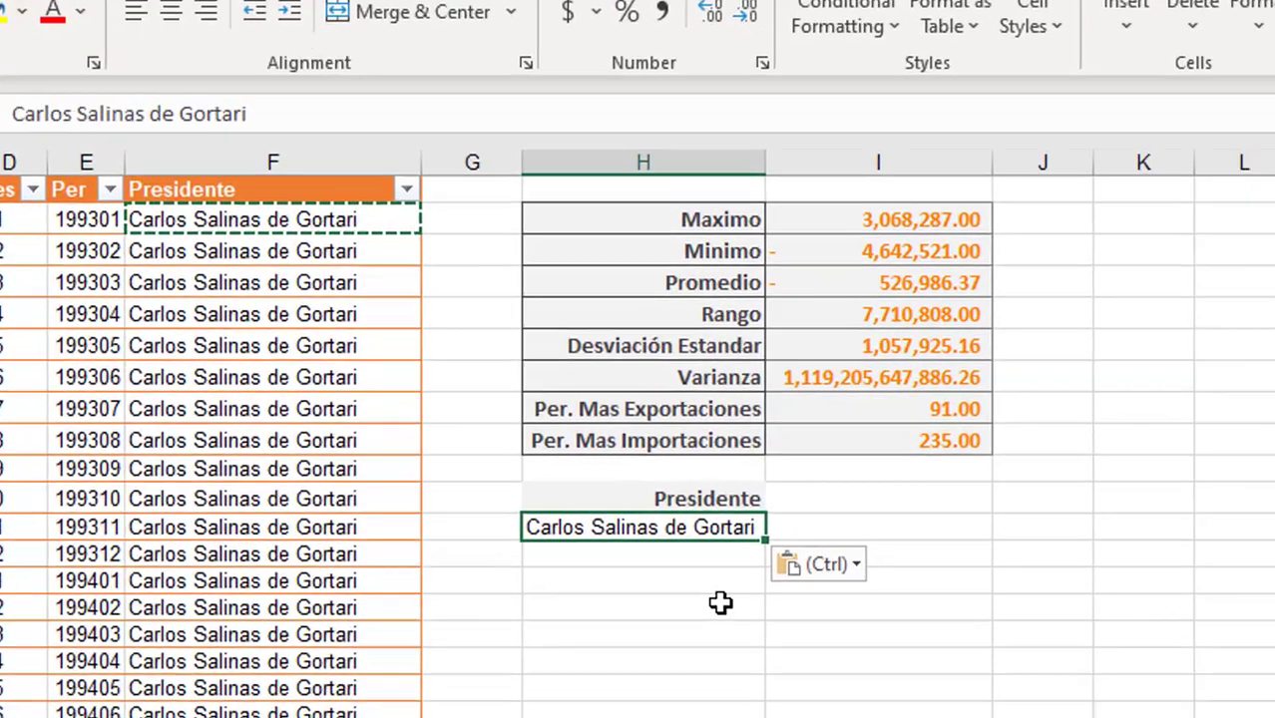
click(988, 674)
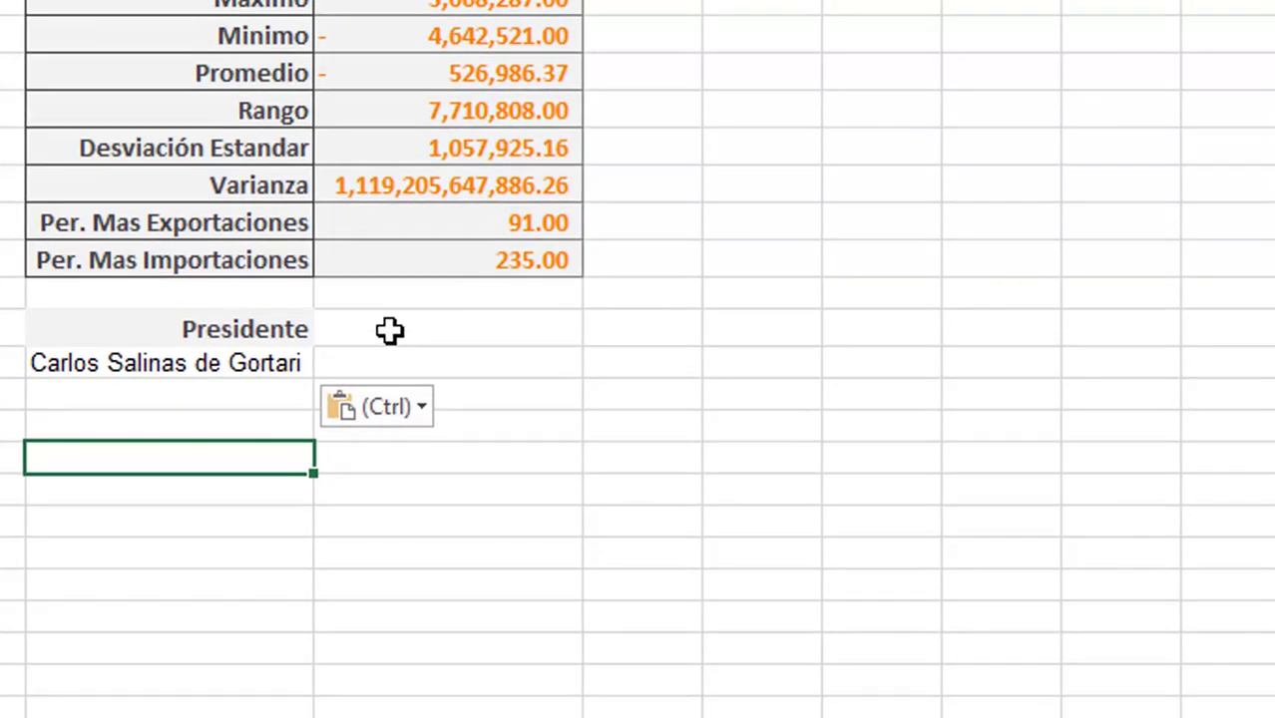
Add the heading MAX in I11 beside the Presidente heading
click(390, 332)
text(MAX)
key(Return)
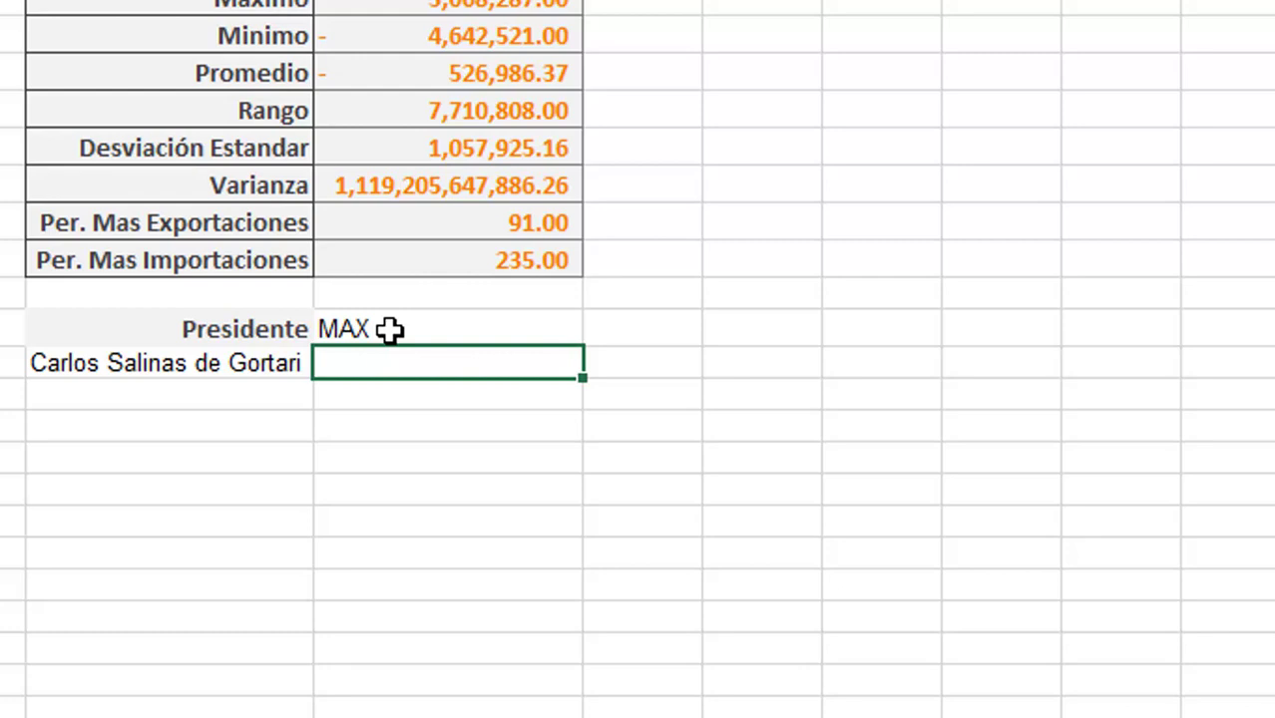
Enter =DMAX(Balance[#All],2,H11:H12) in I12 to get the president's highest balance
text(=B)
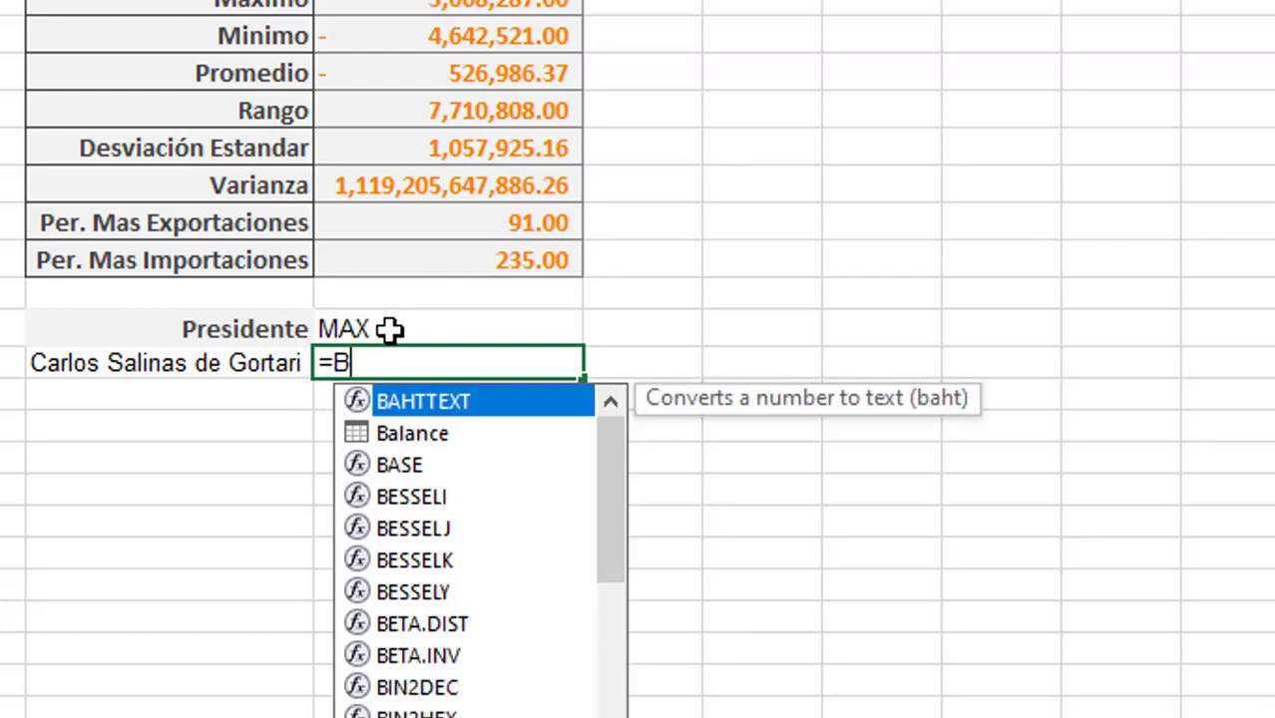
key(BackSpace)
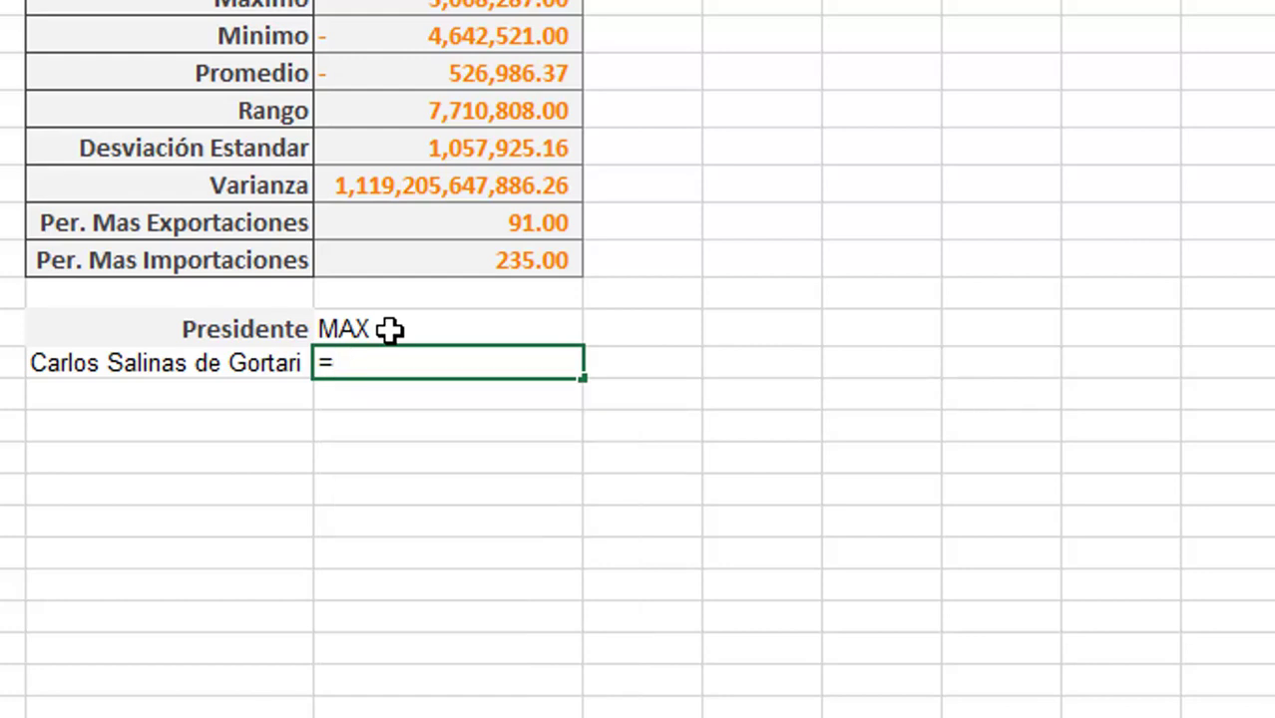
text(DM)
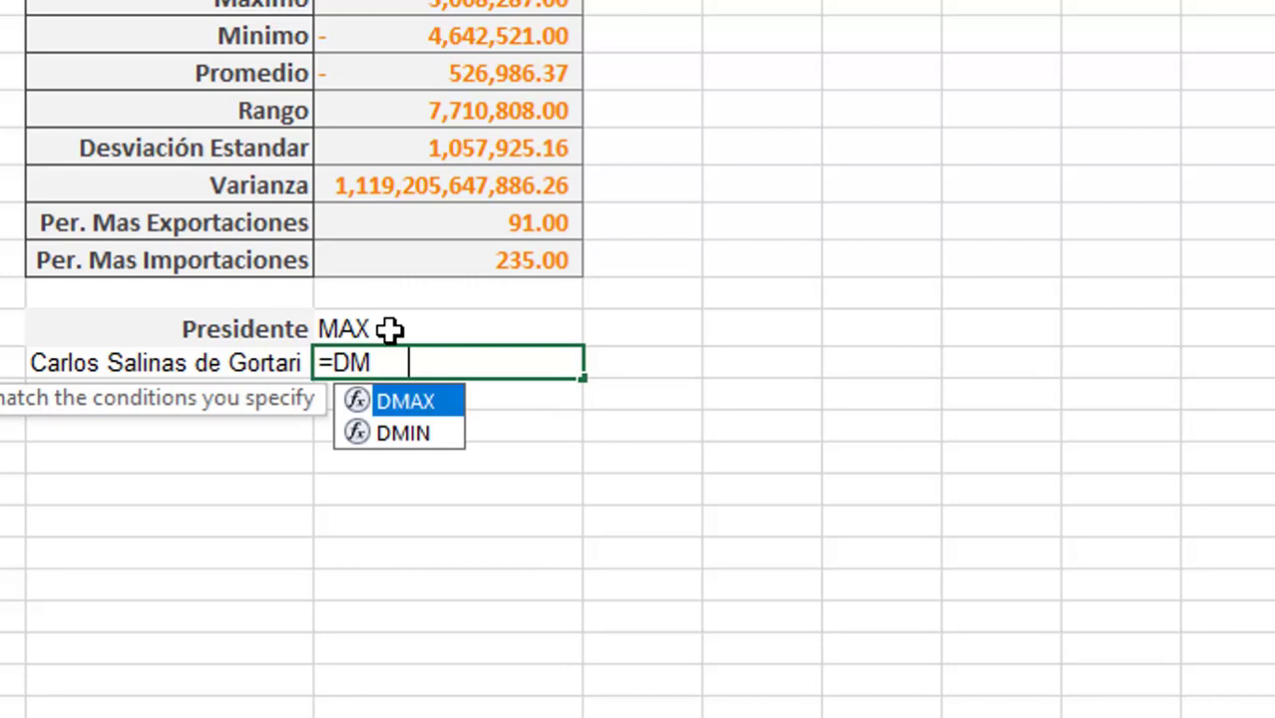
key(Tab)
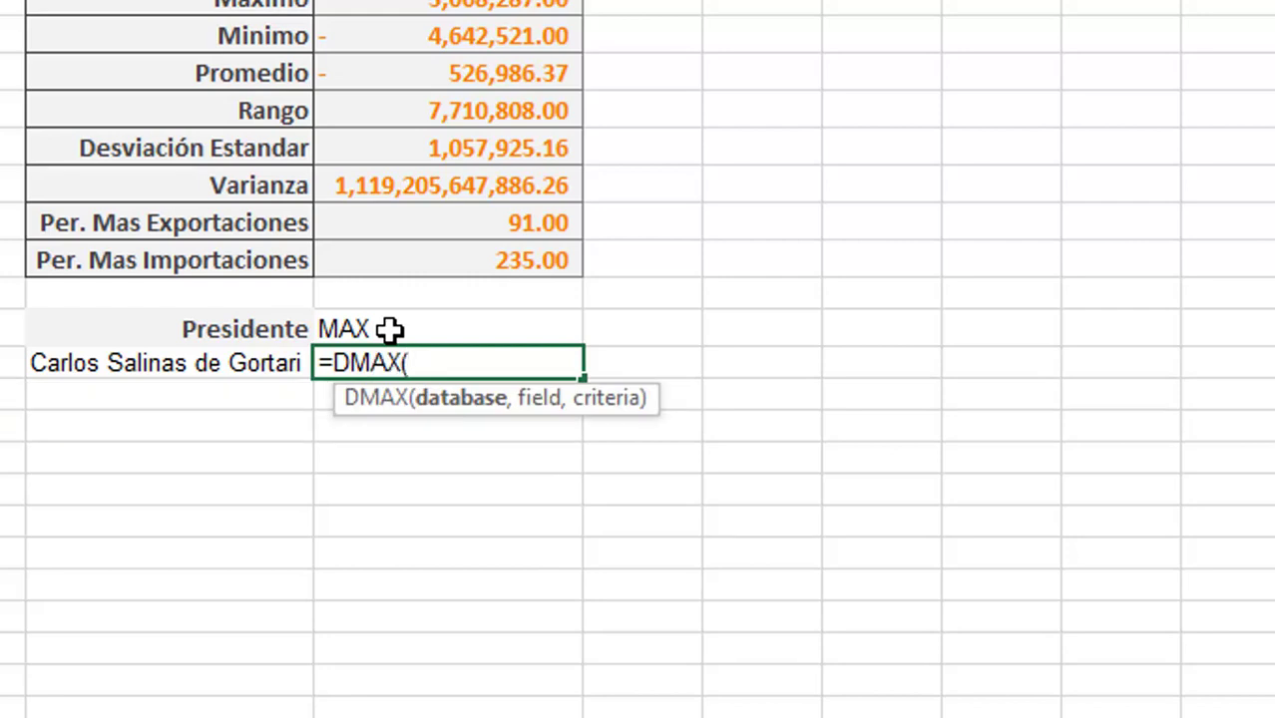
text(Bala)
key(Tab)
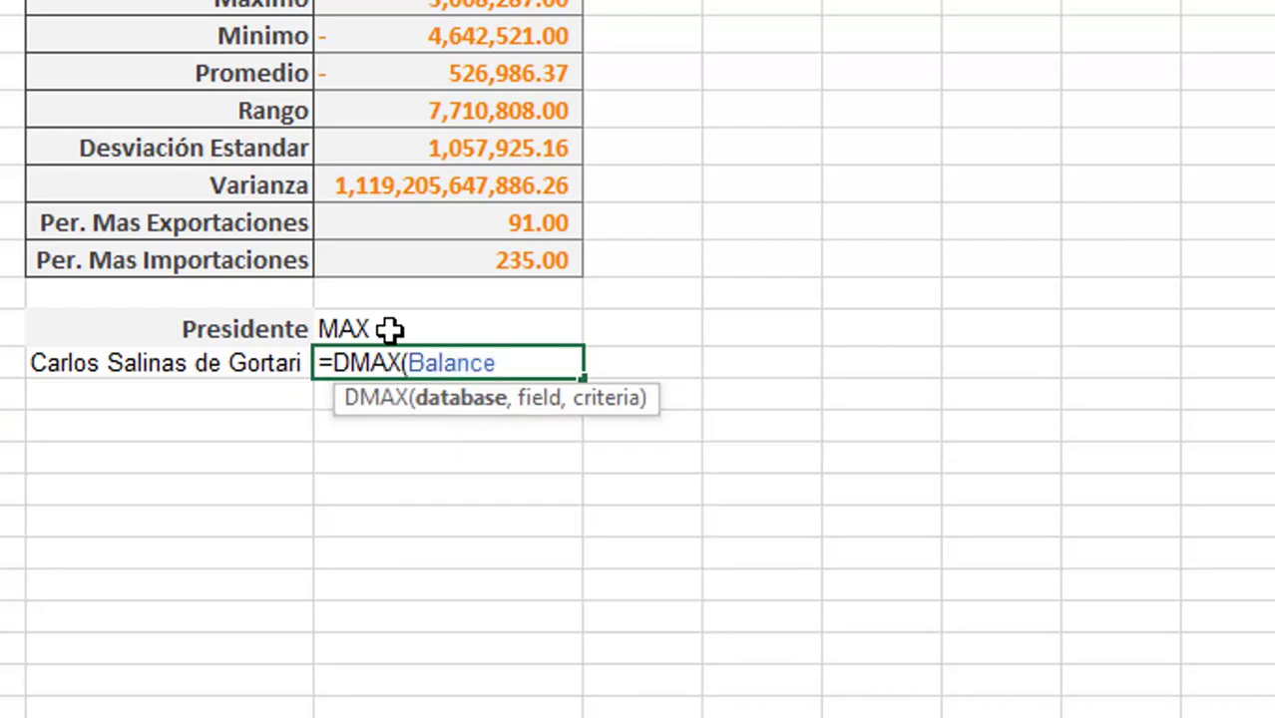
text([#)
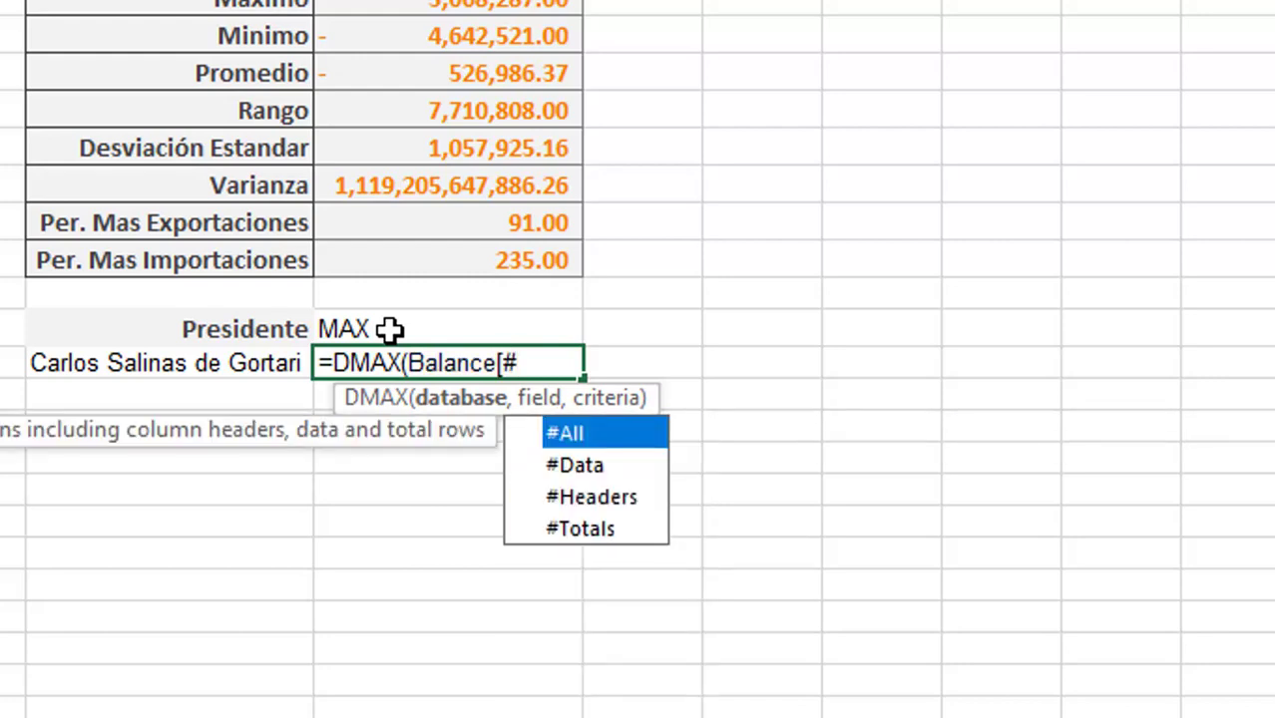
key(Tab)
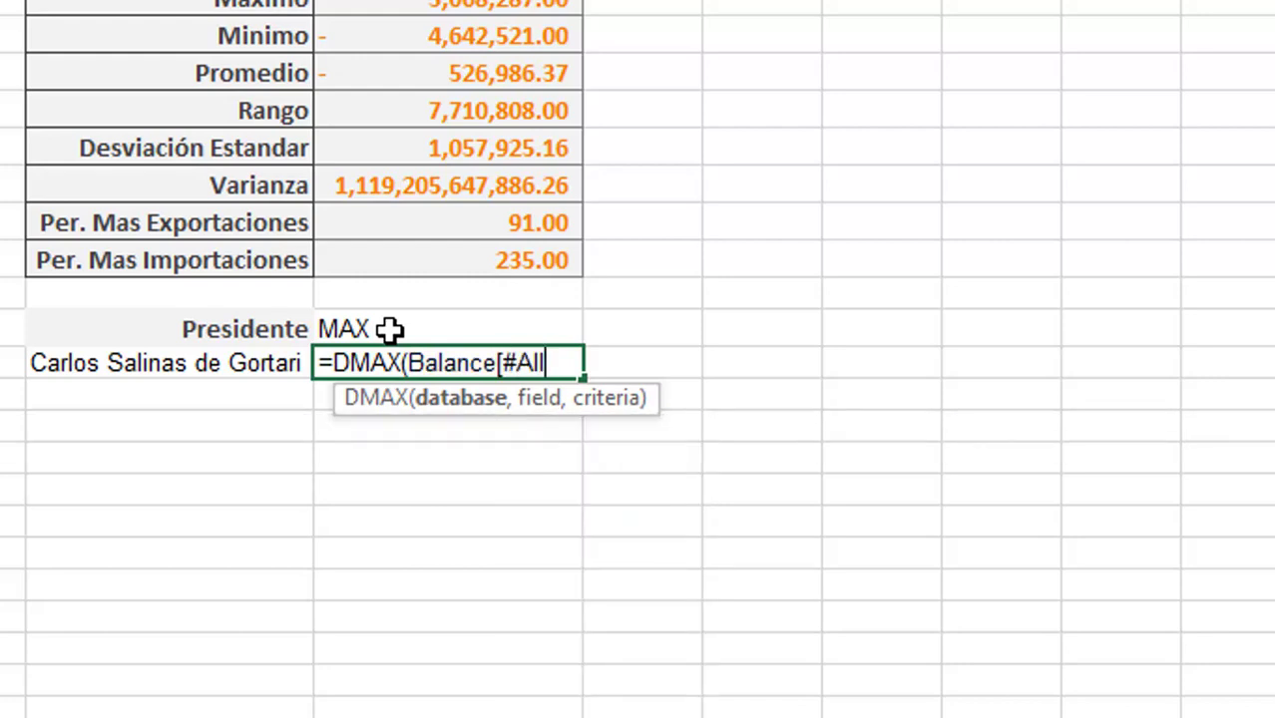
text(],)
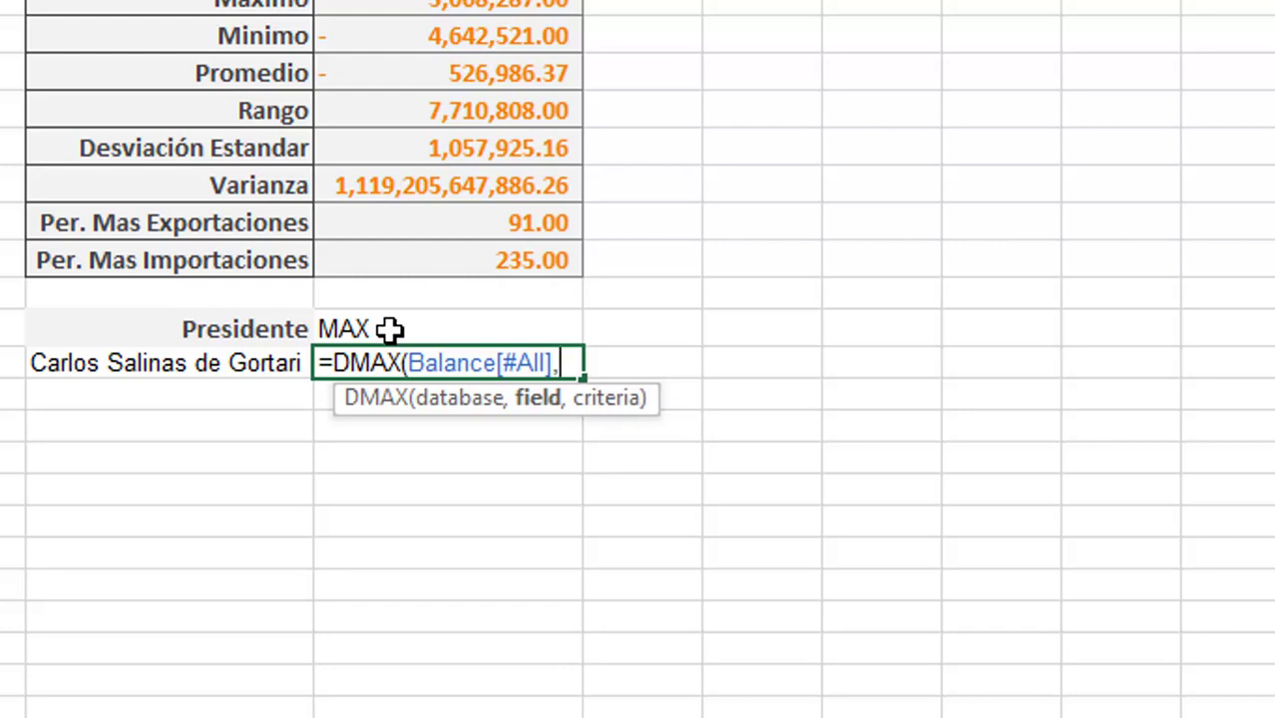
text(2,)
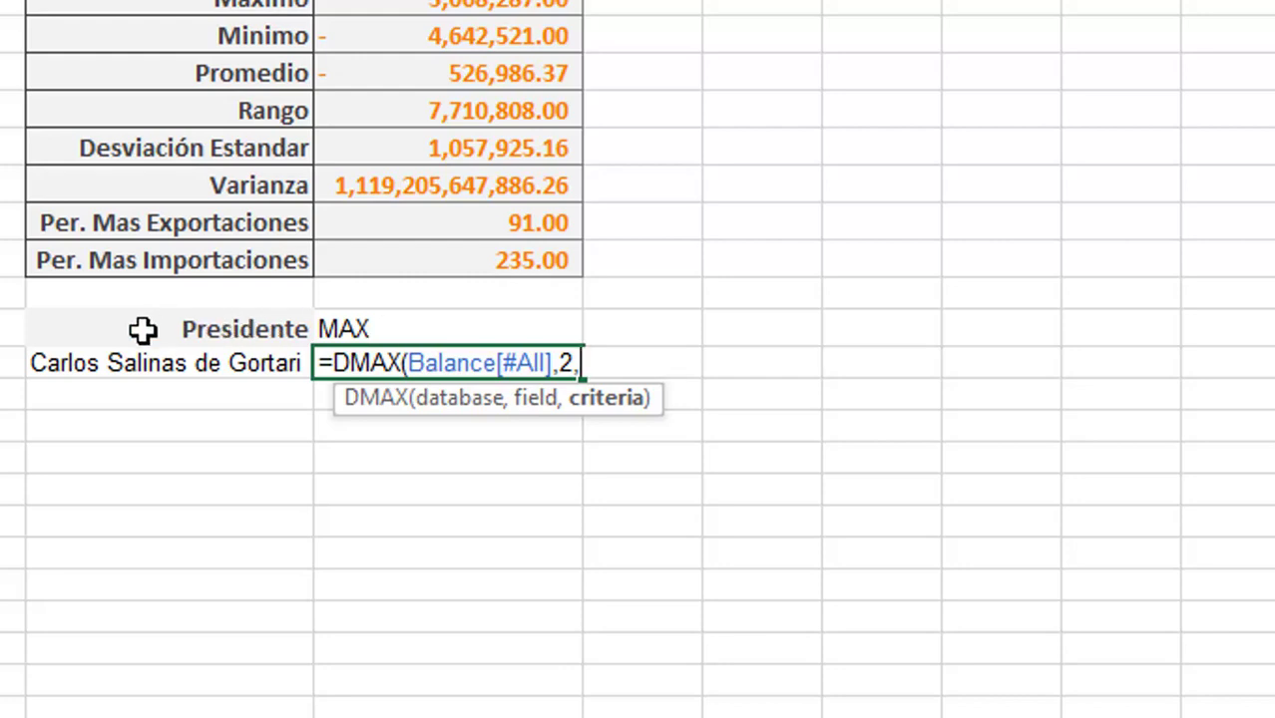
drag(143, 329, 146, 368)
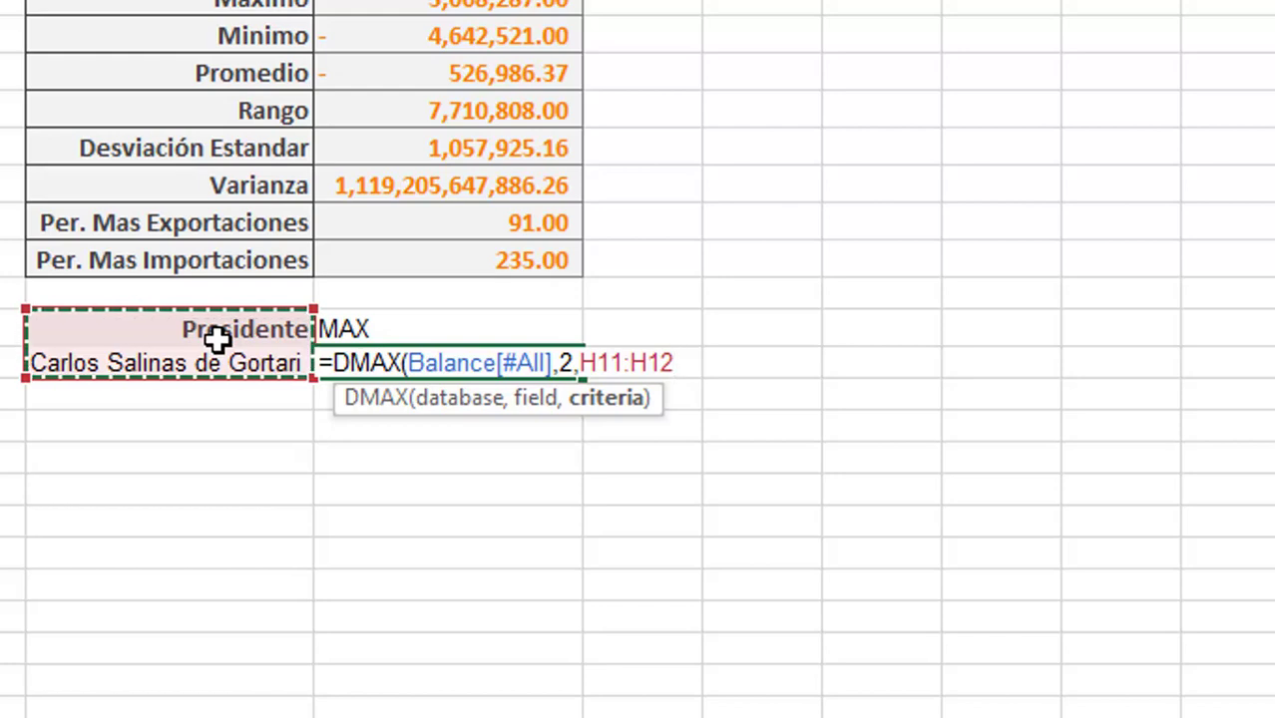
text())
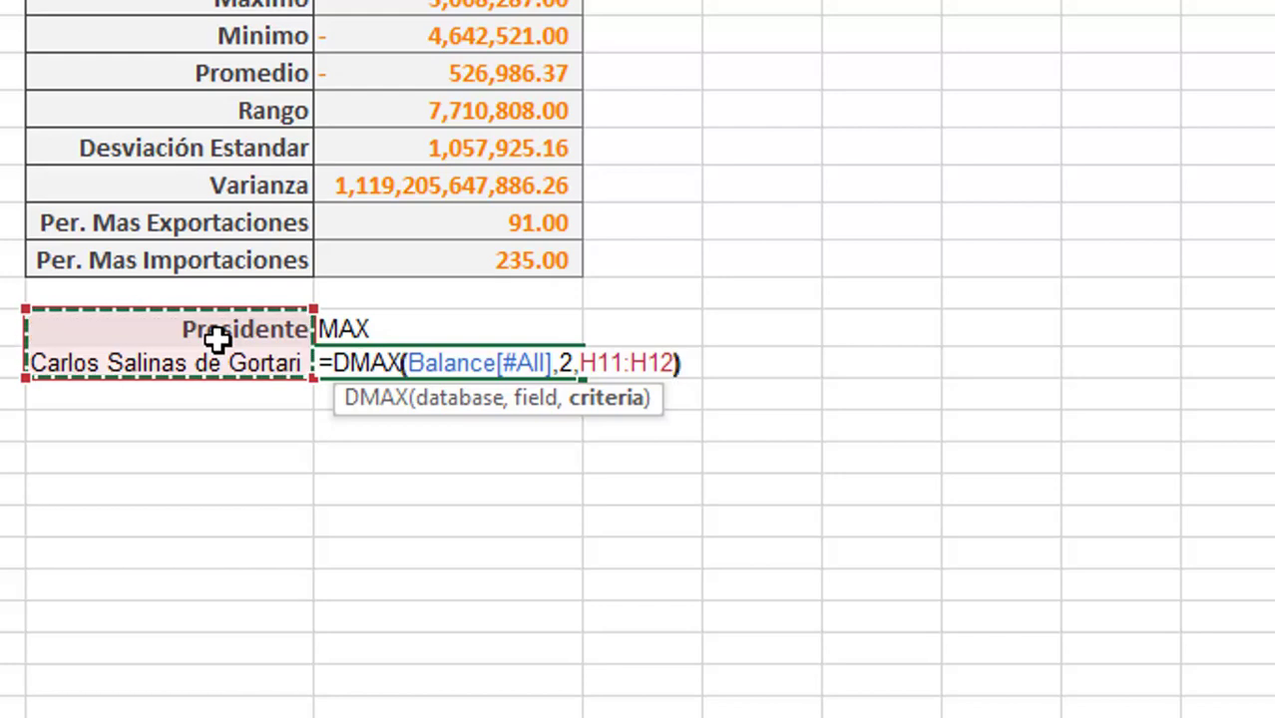
key(Return)
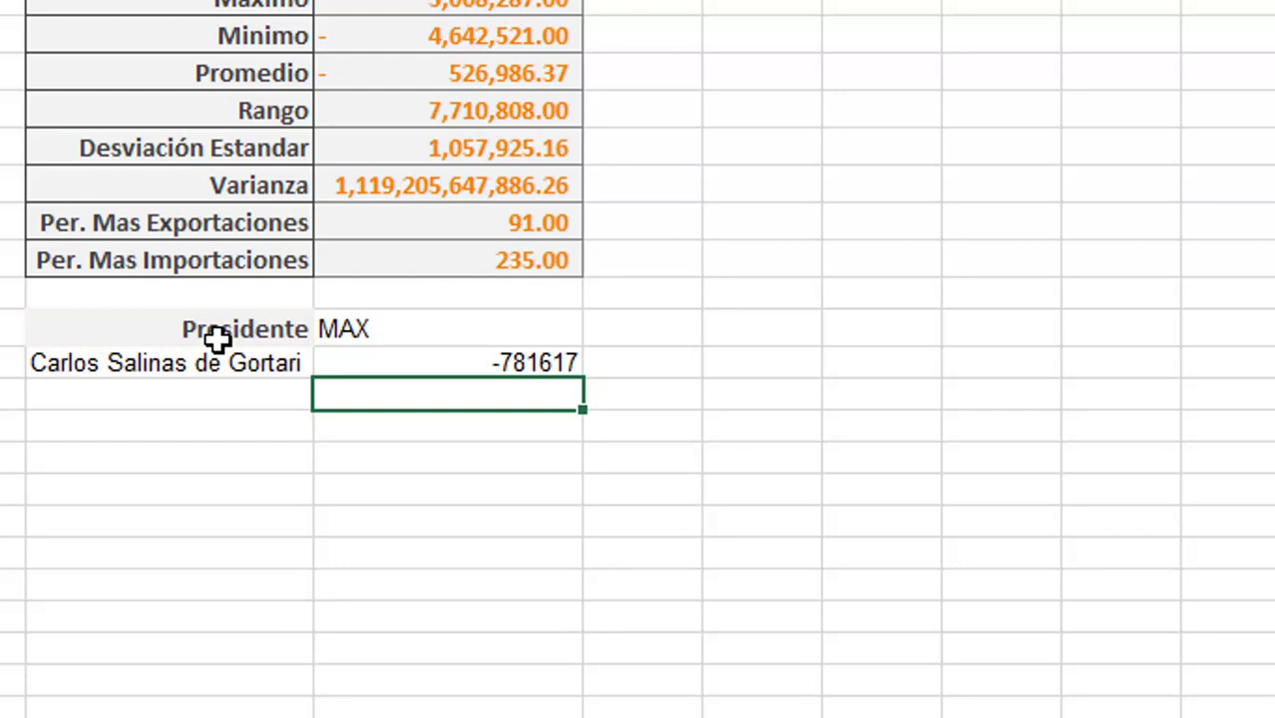
Add the heading MIN in J11, next to MAX
click(414, 366)
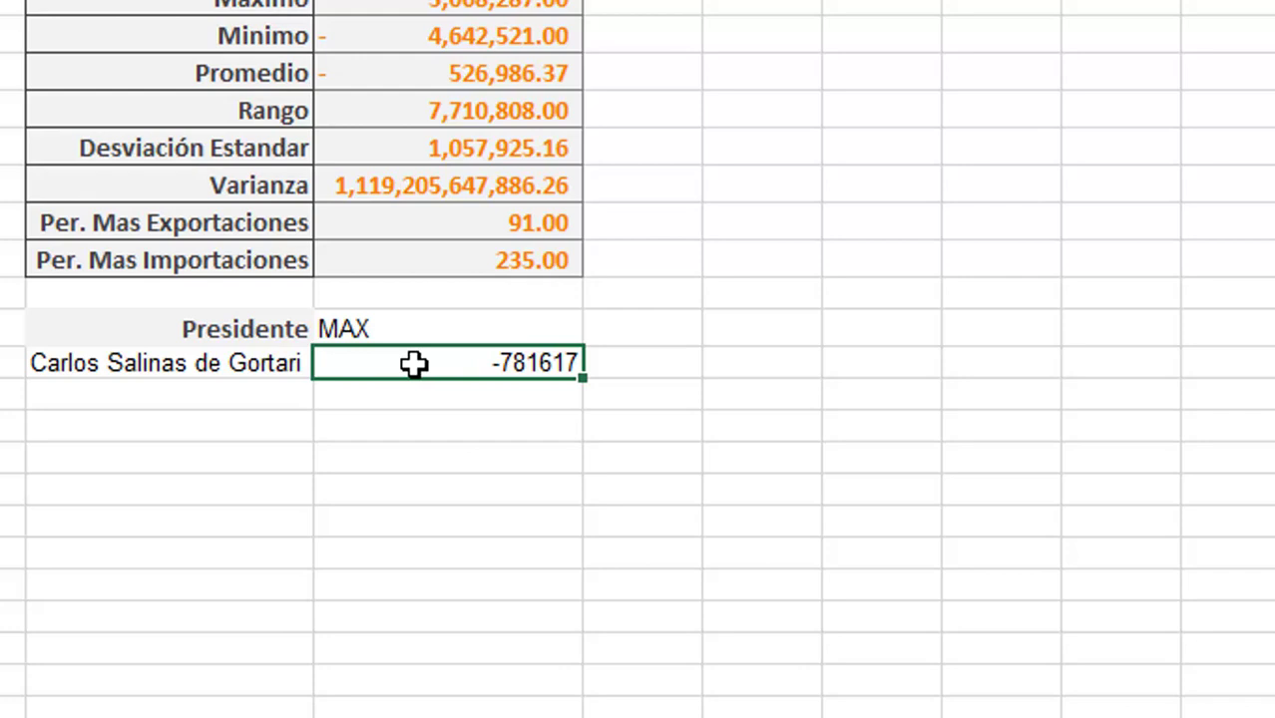
click(654, 329)
text(Min)
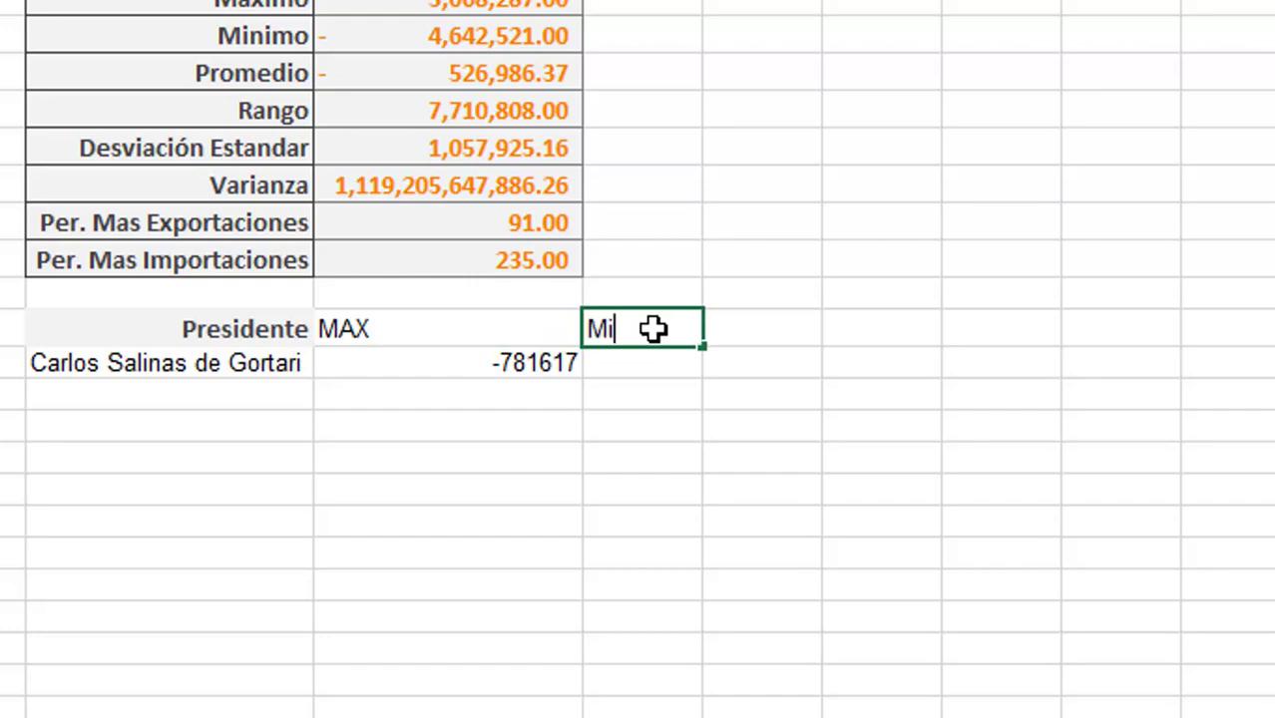
key(BackSpace)
key(BackSpace)
text(IN)
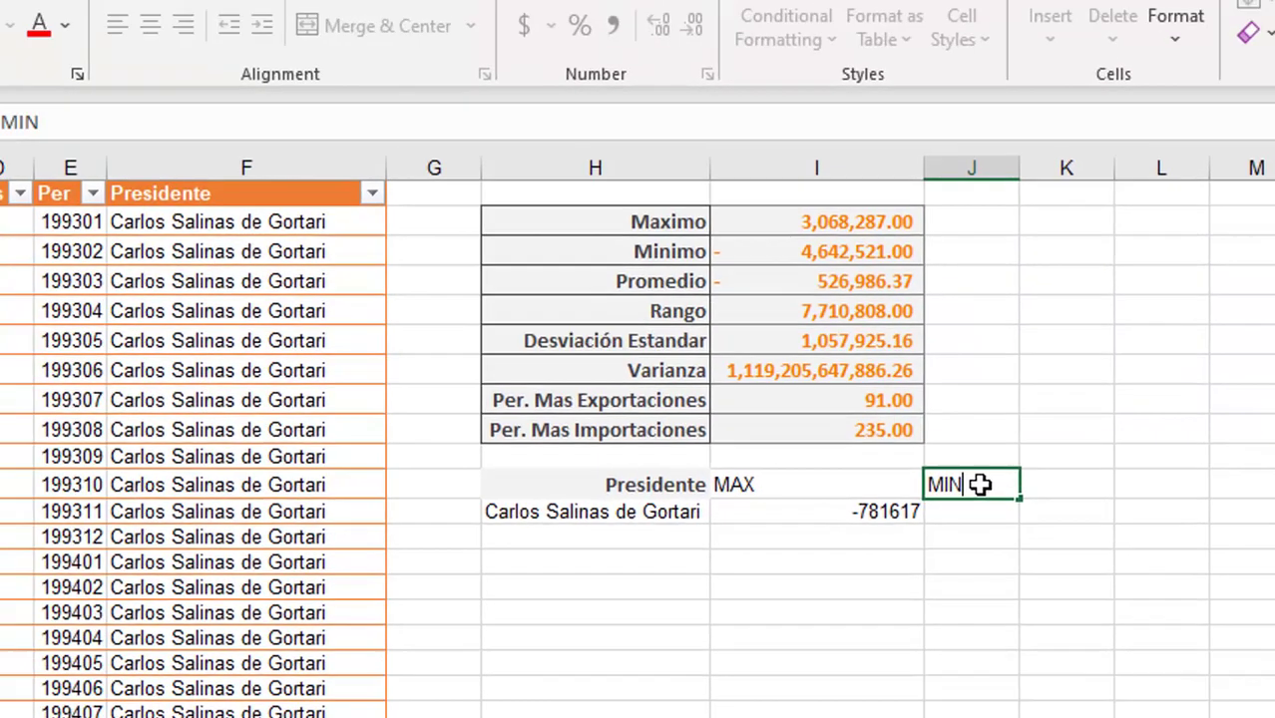
key(Return)
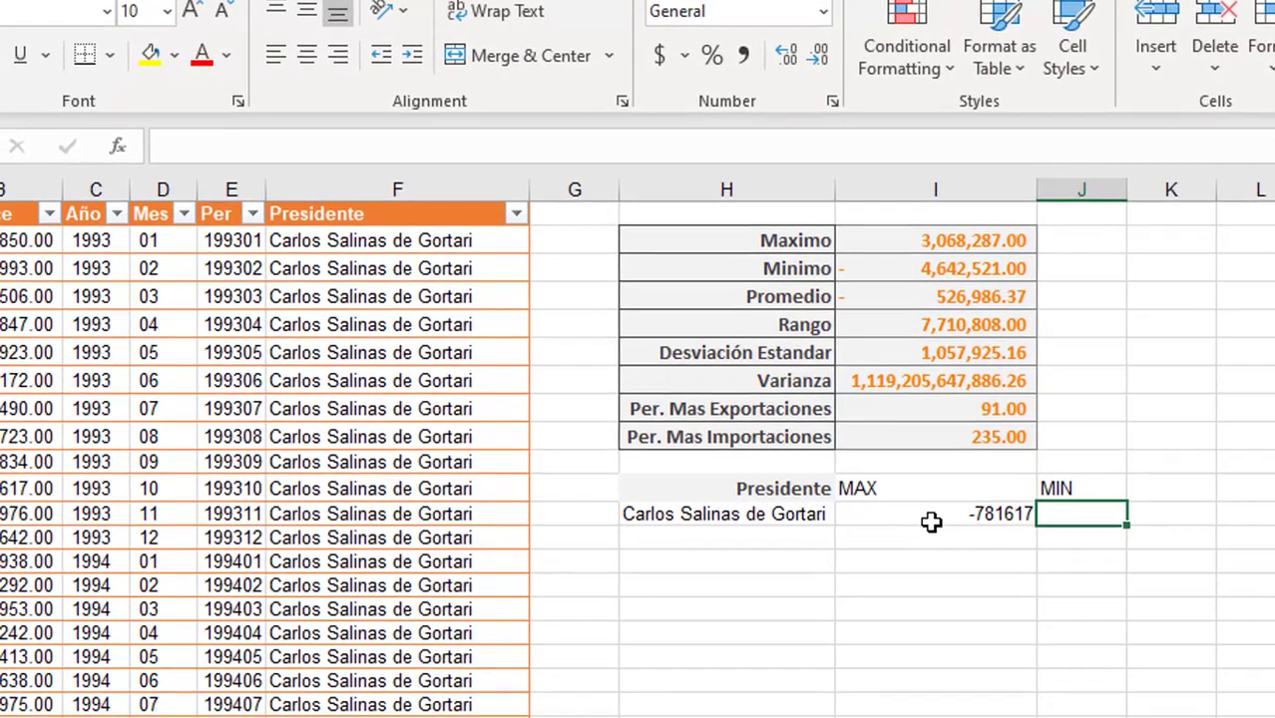
Copy the DMAX formula text from I12 into J12 and change its function to DMIN, keeping H11:H12 as criteria
click(894, 546)
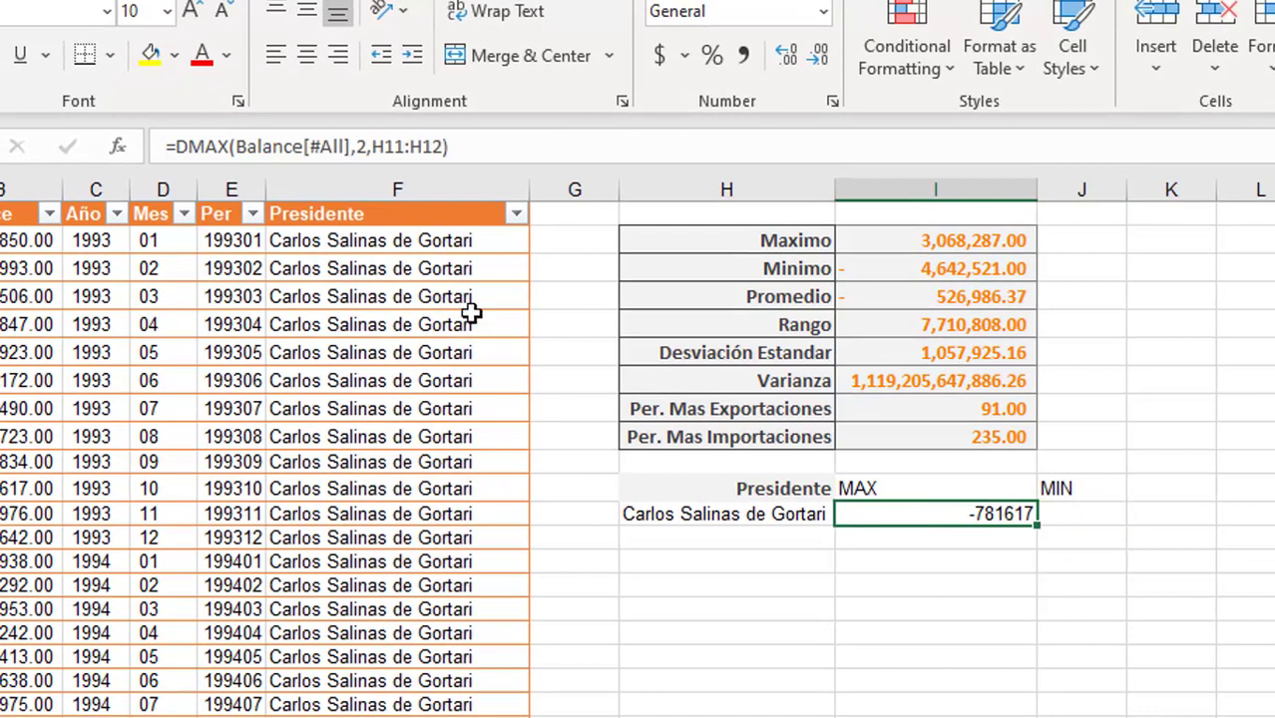
click(498, 146)
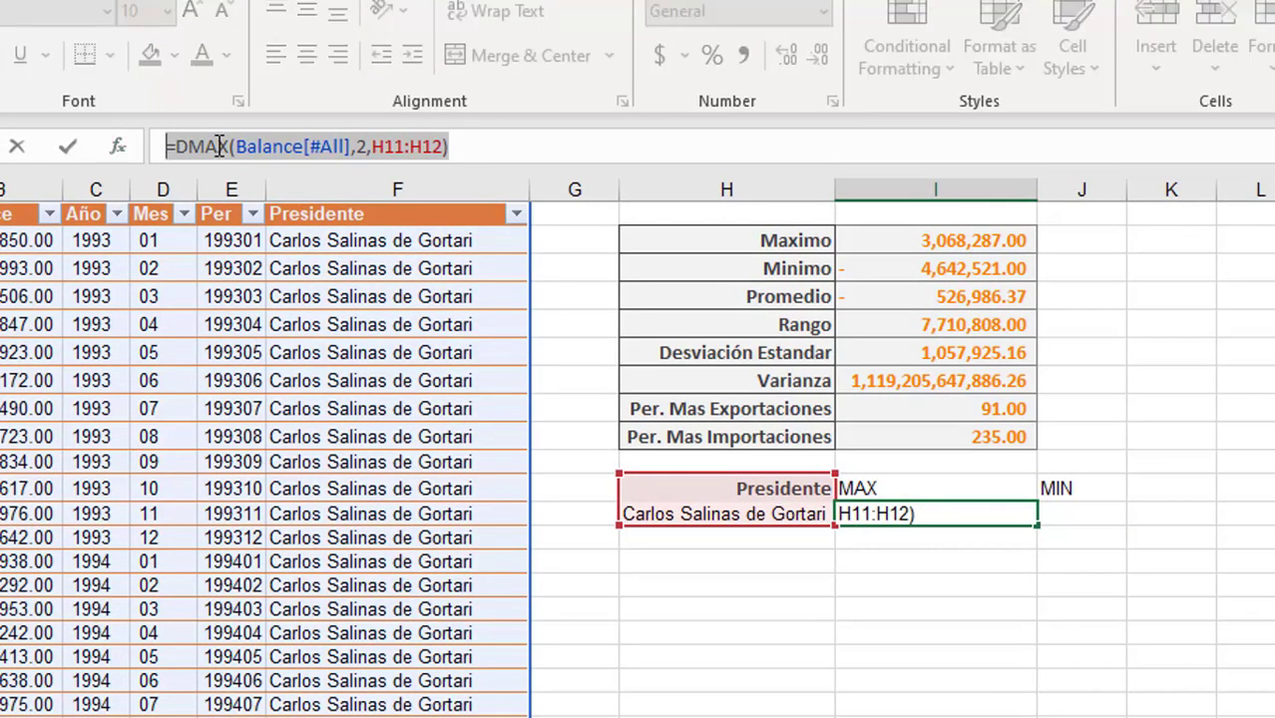
key(ctrl+Return)
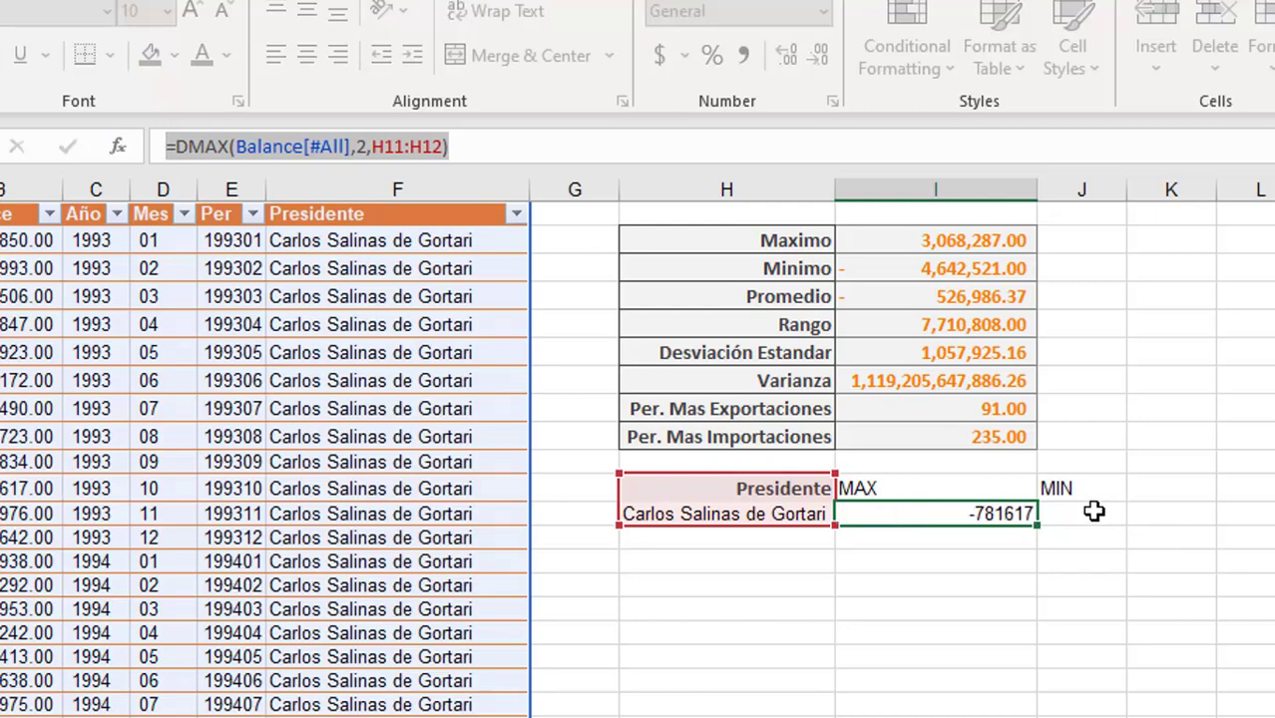
click(1094, 511)
double_click(1094, 511)
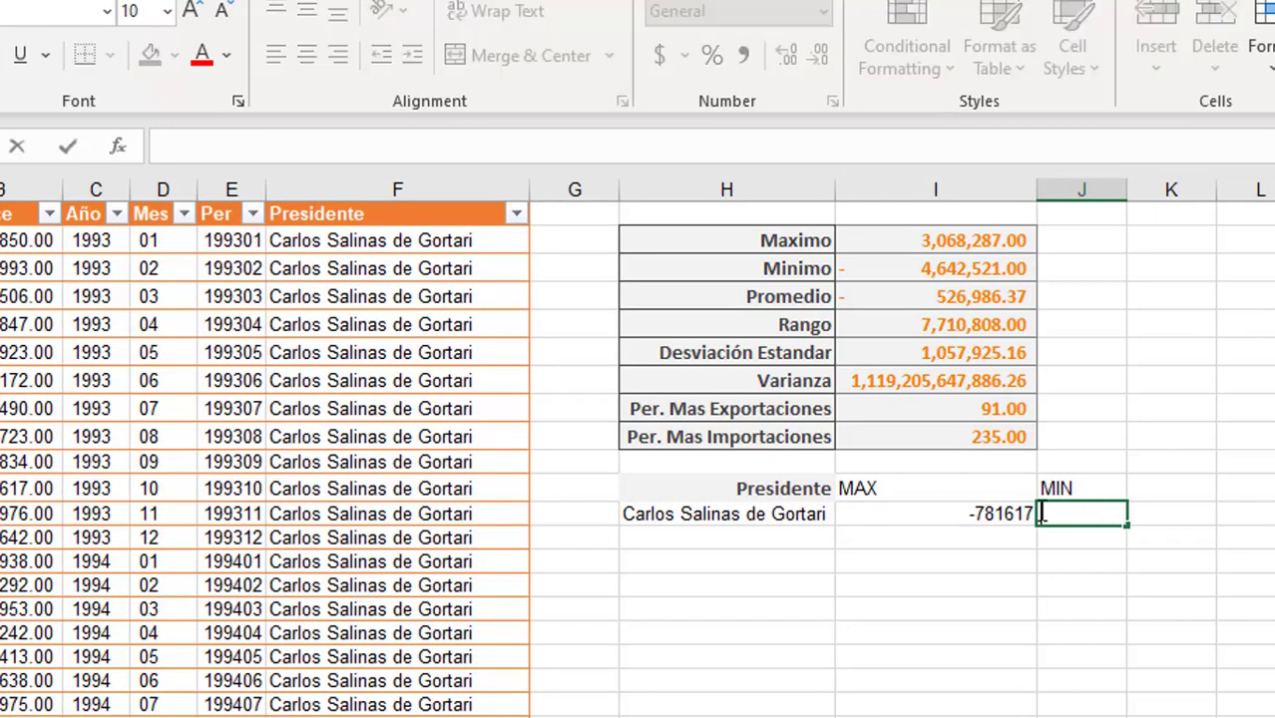
key(ctrl+v)
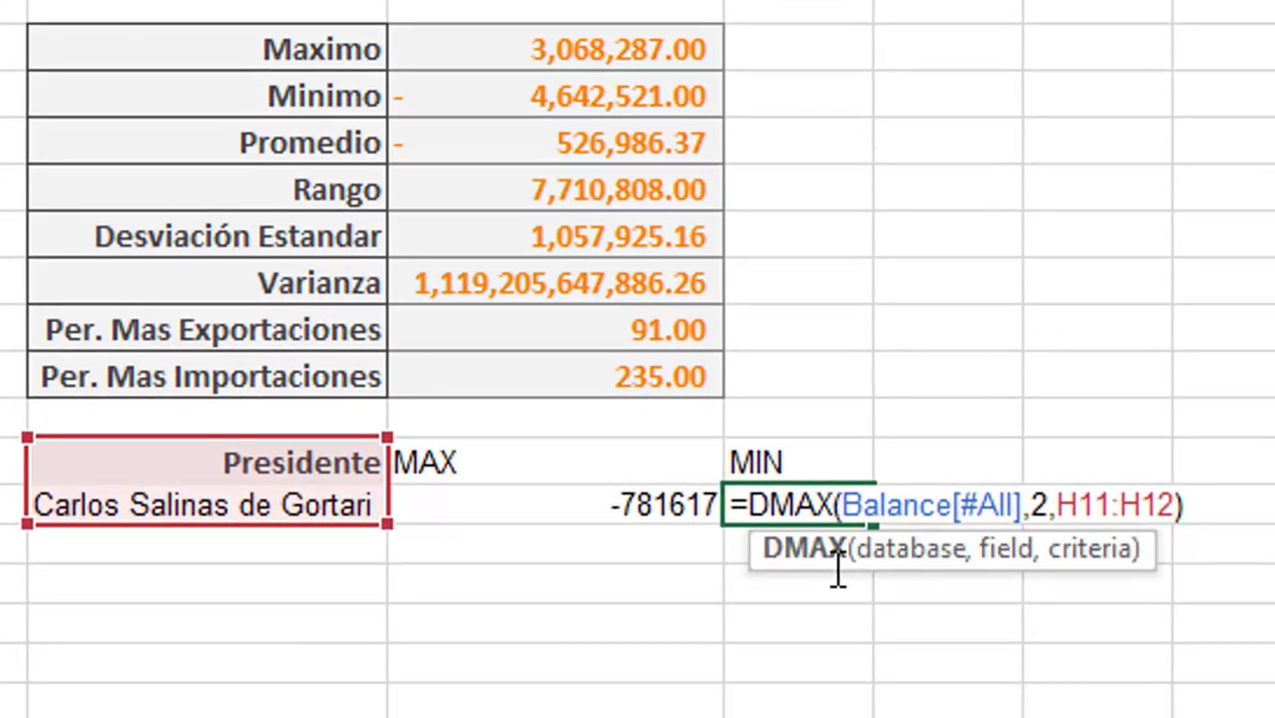
key(BackSpace)
key(BackSpace)
text(IN)
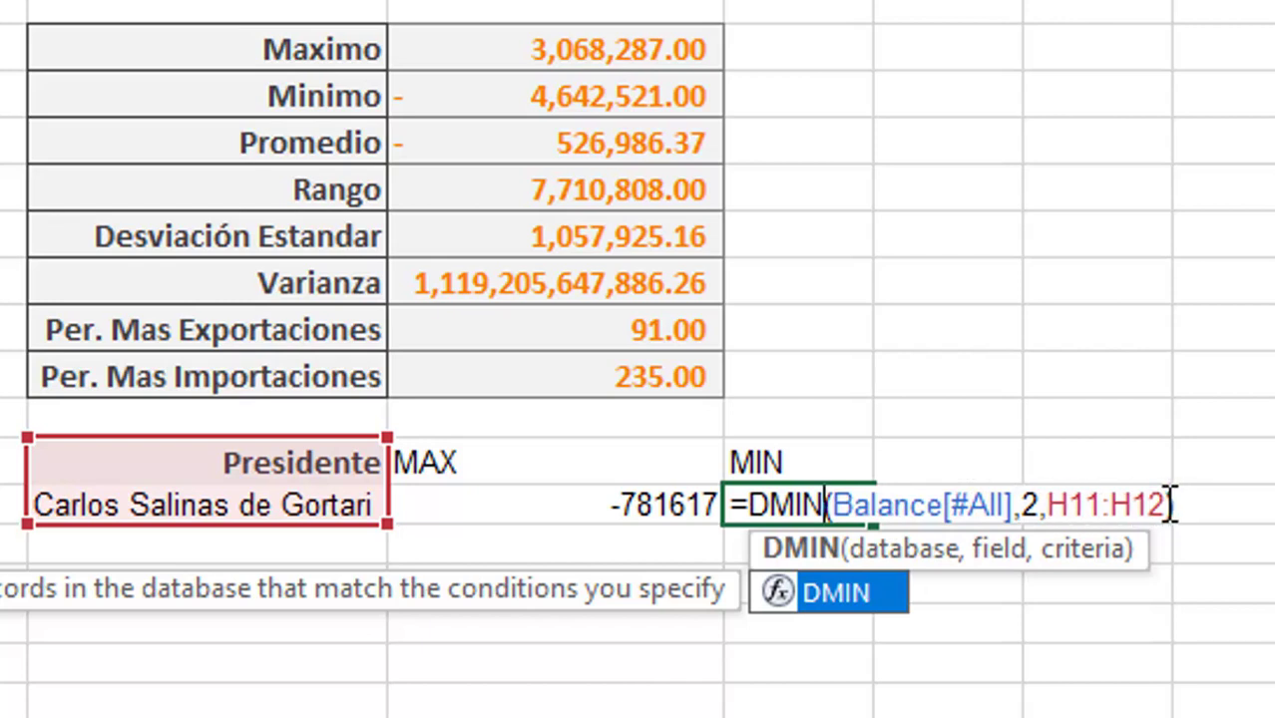
key(Return)
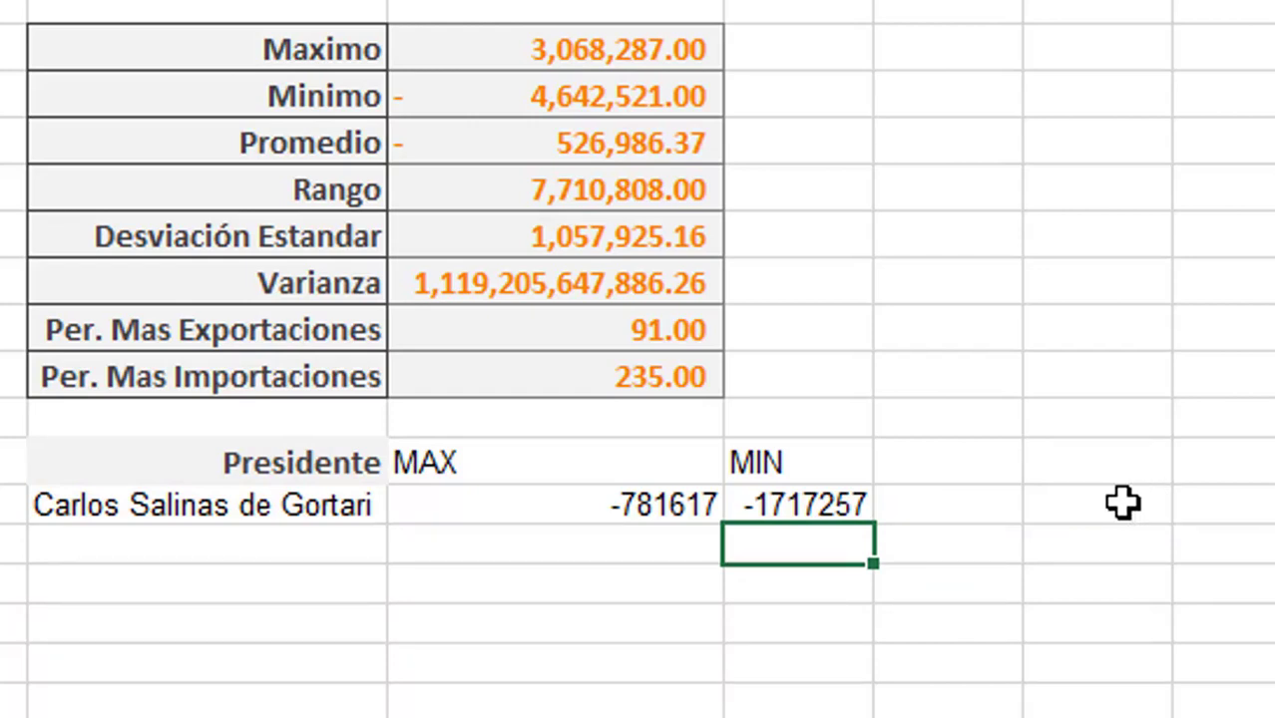
Add the heading PROM in K11, next to MIN
click(955, 462)
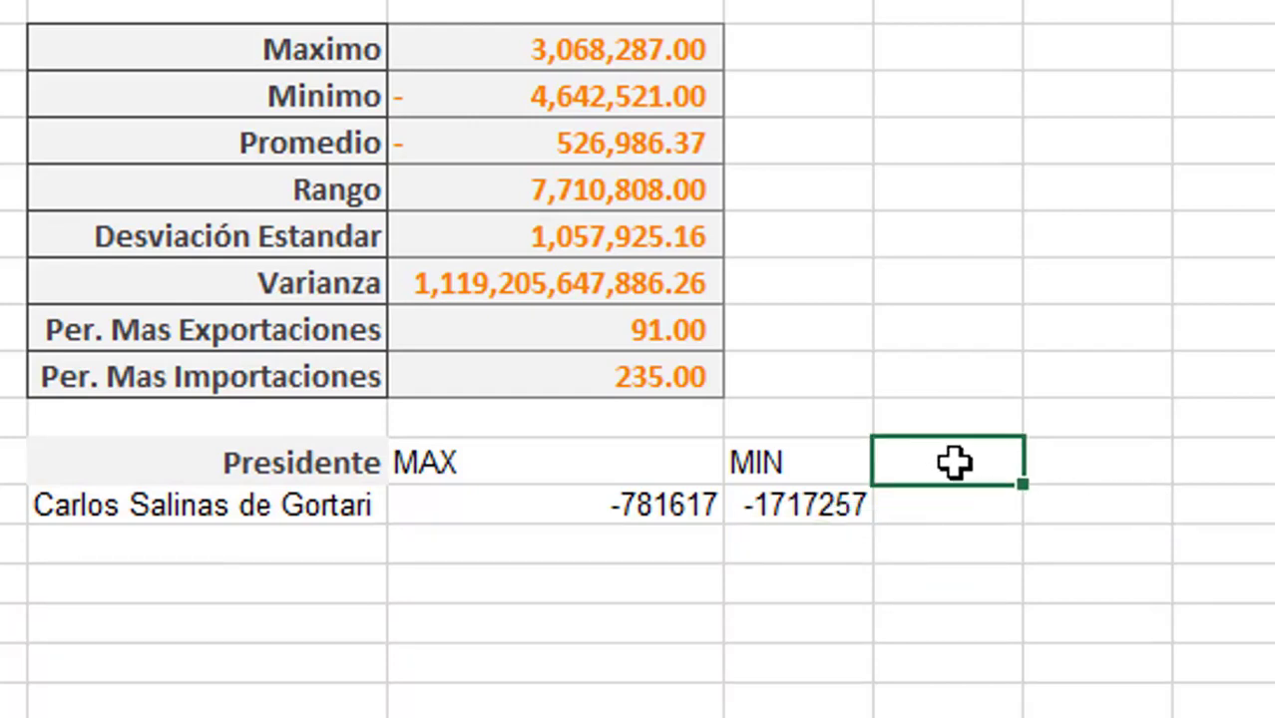
text(PRO)
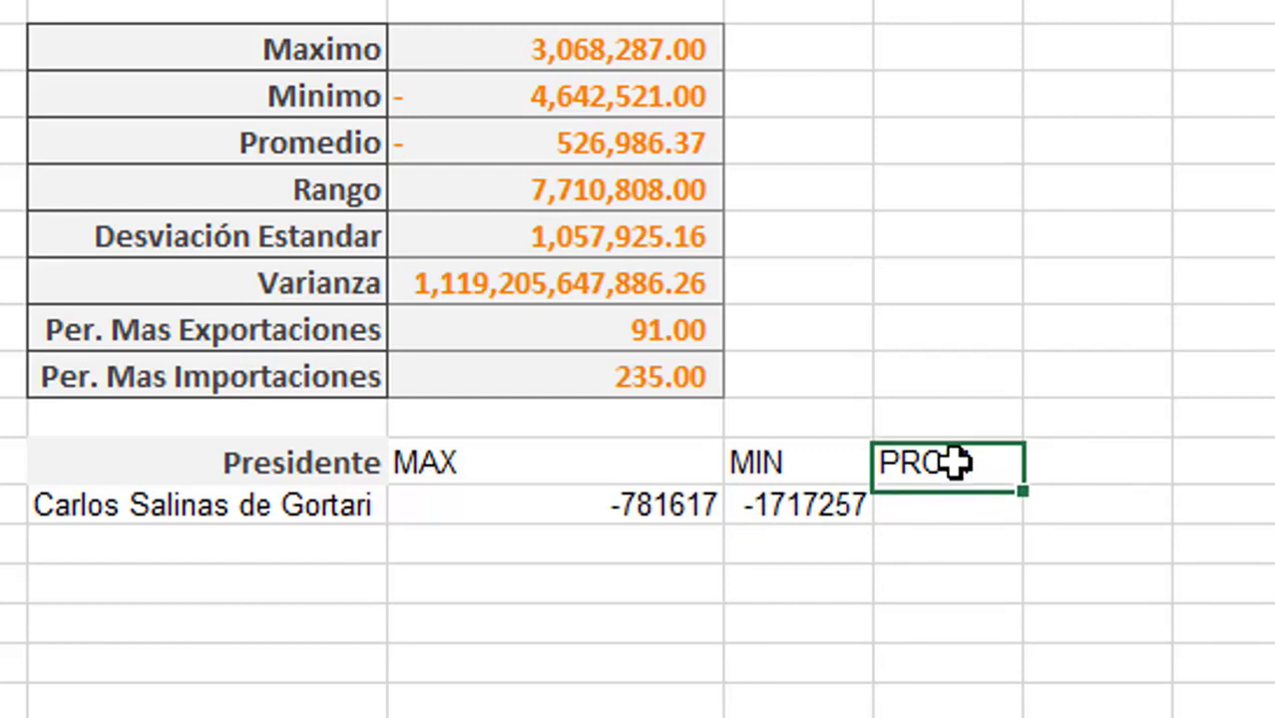
key(Return)
Enter =DAVERAGE(Balance[#All],2,H11:H12) in K12 to get the president's average balance
text(=DA)
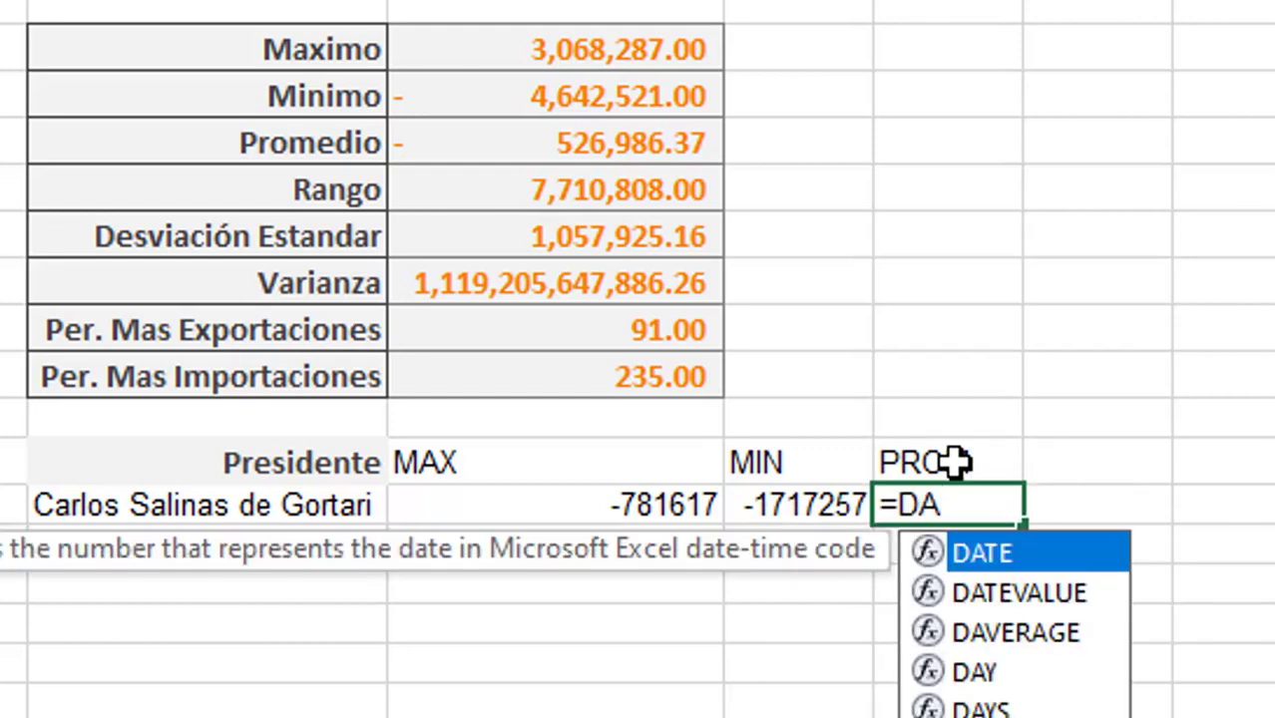
key(Down)
key(Down)
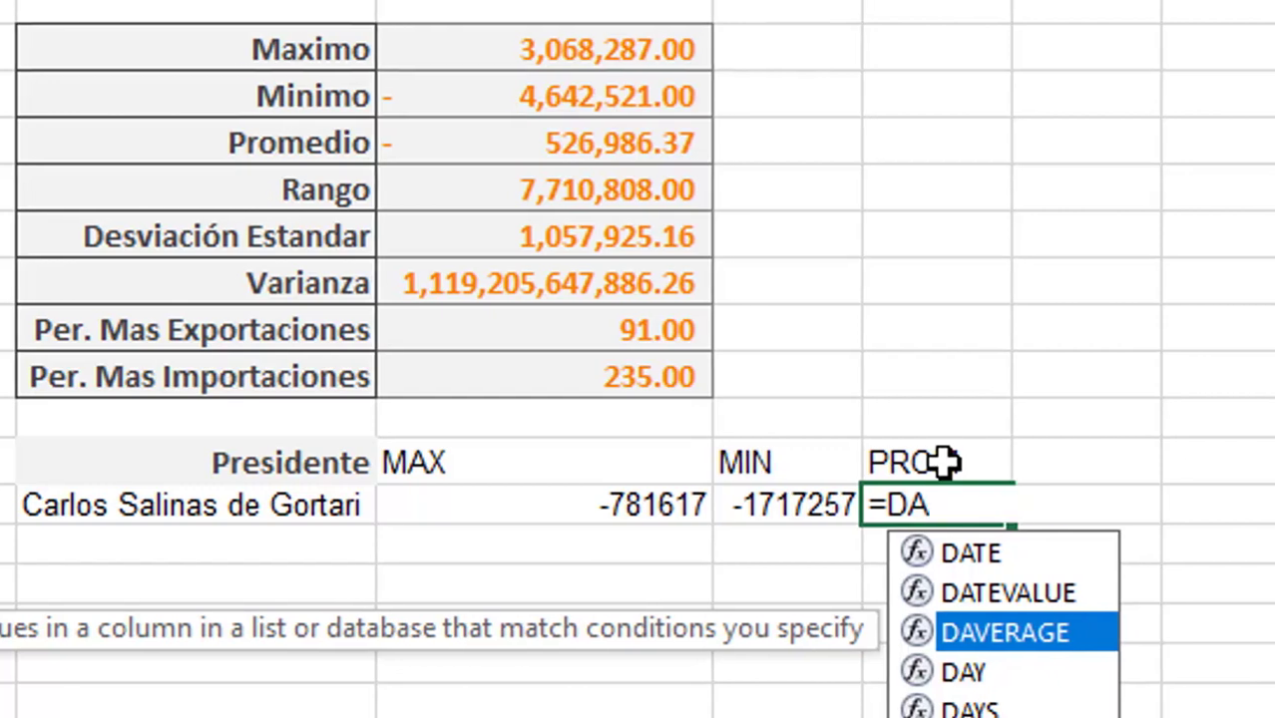
key(Tab)
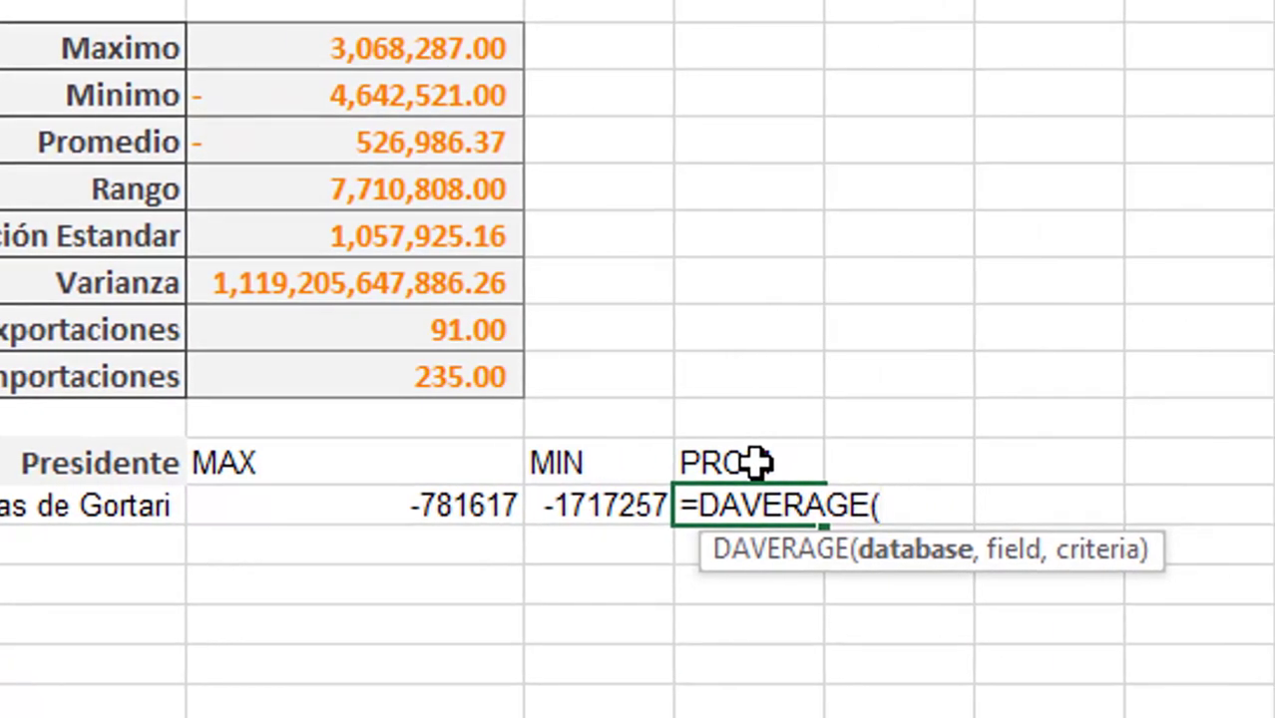
text(Bal)
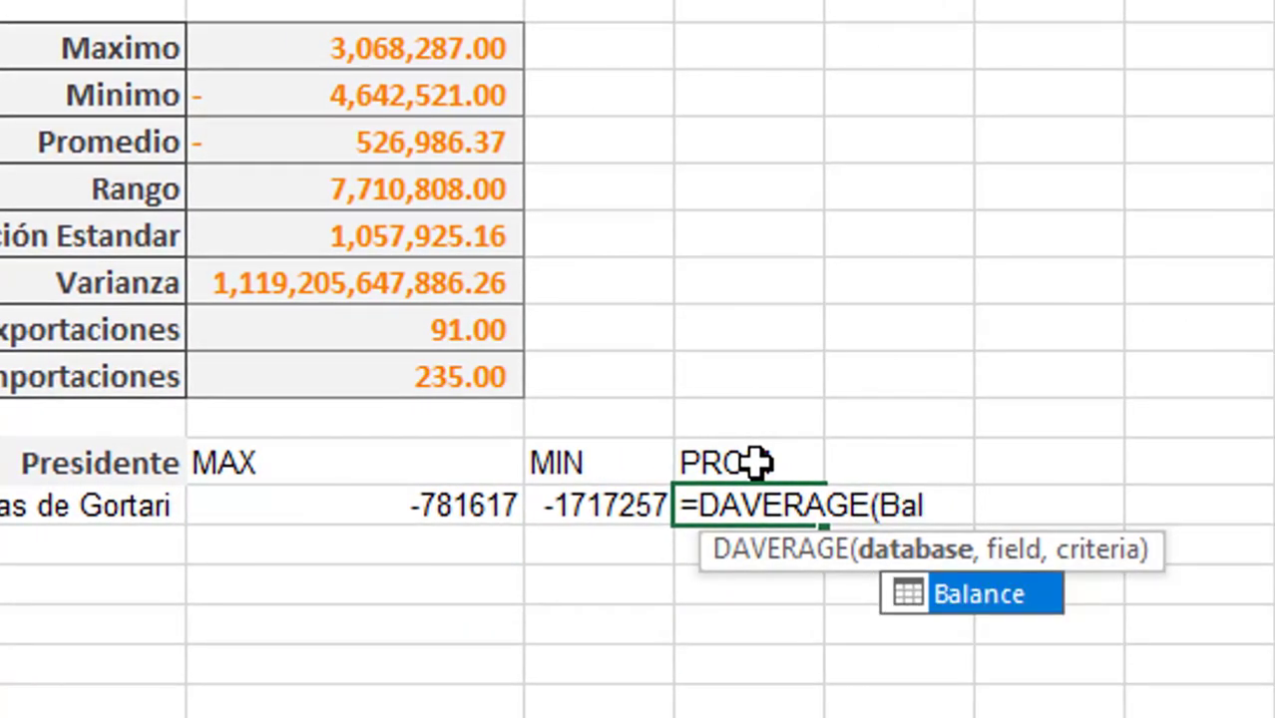
key(Tab)
text([#)
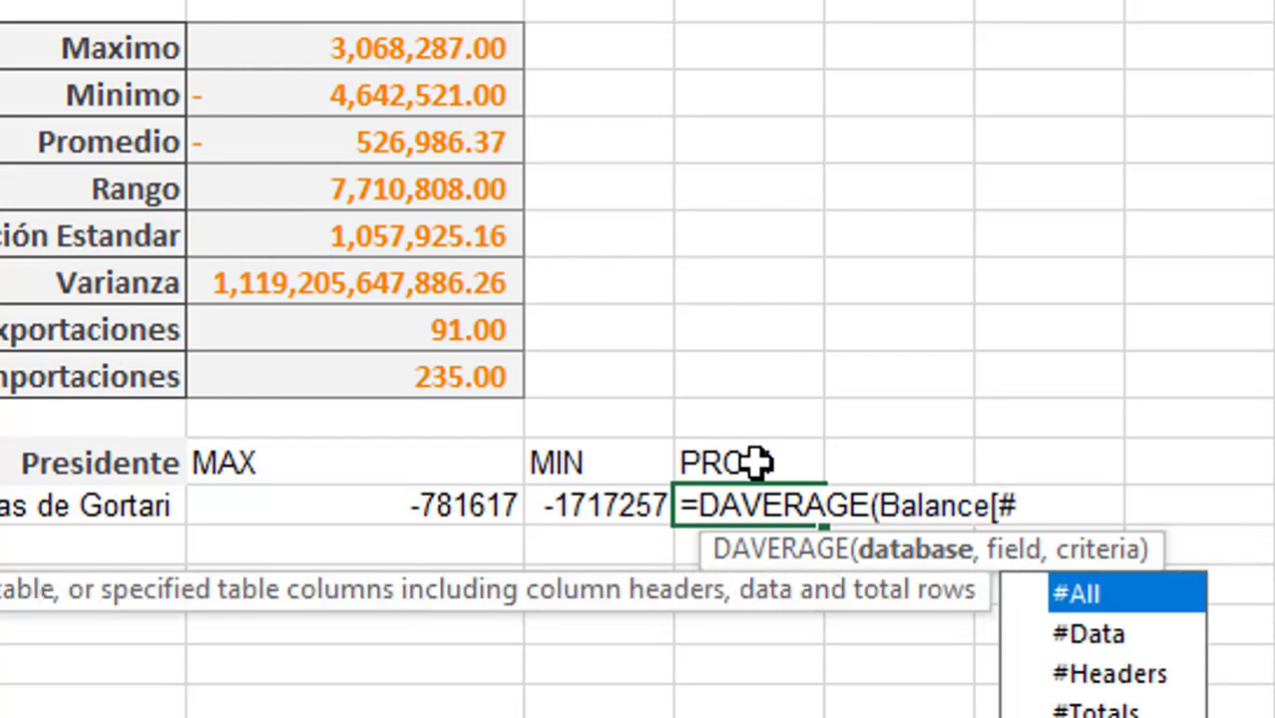
key(Tab)
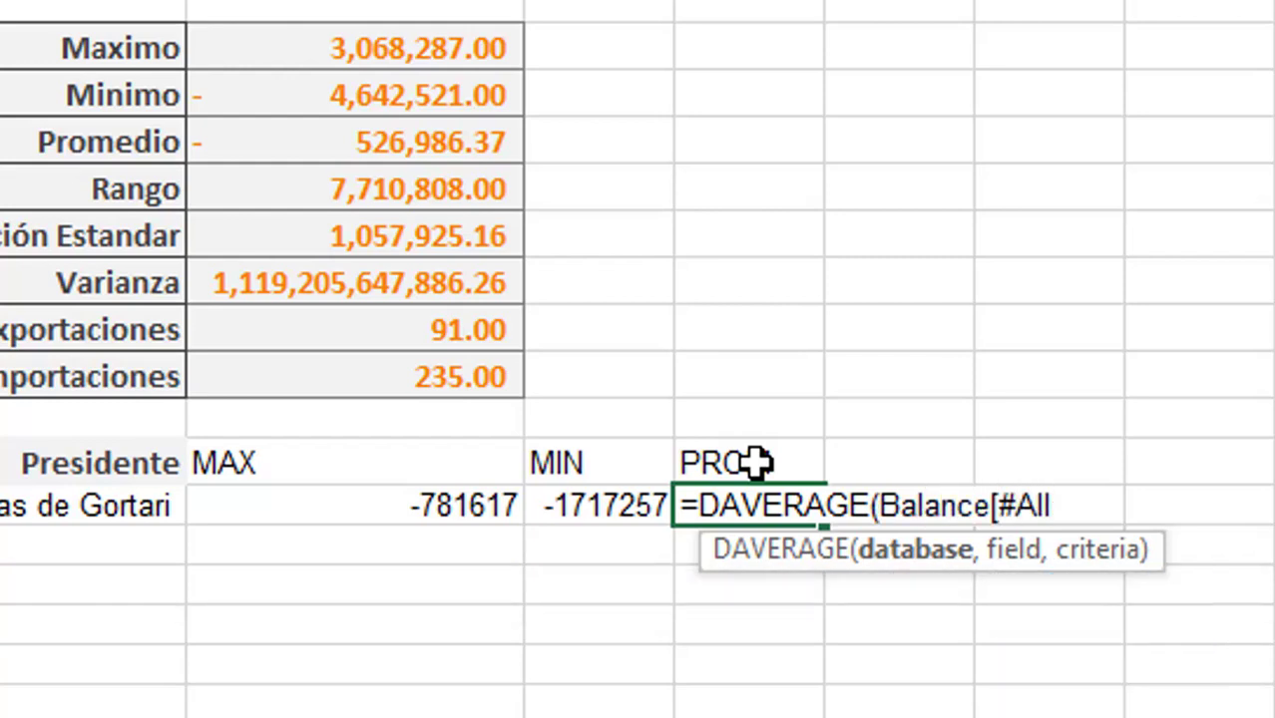
text(],2,)
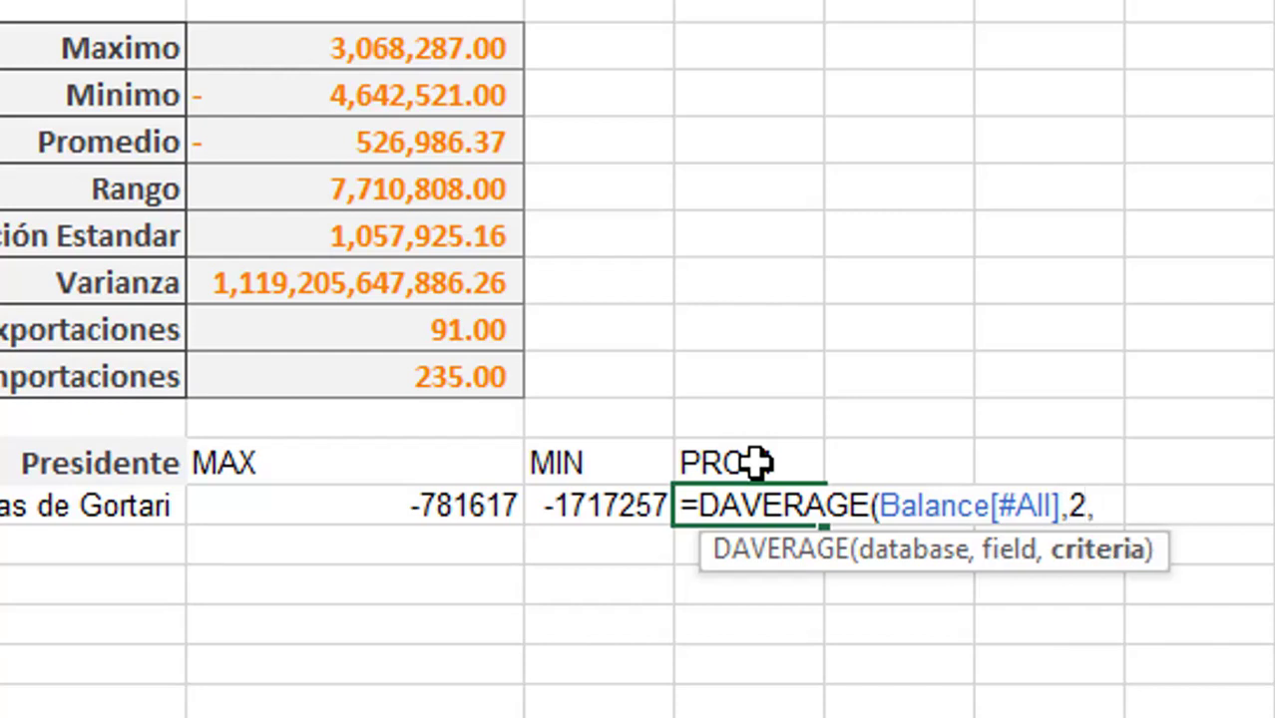
text(H)
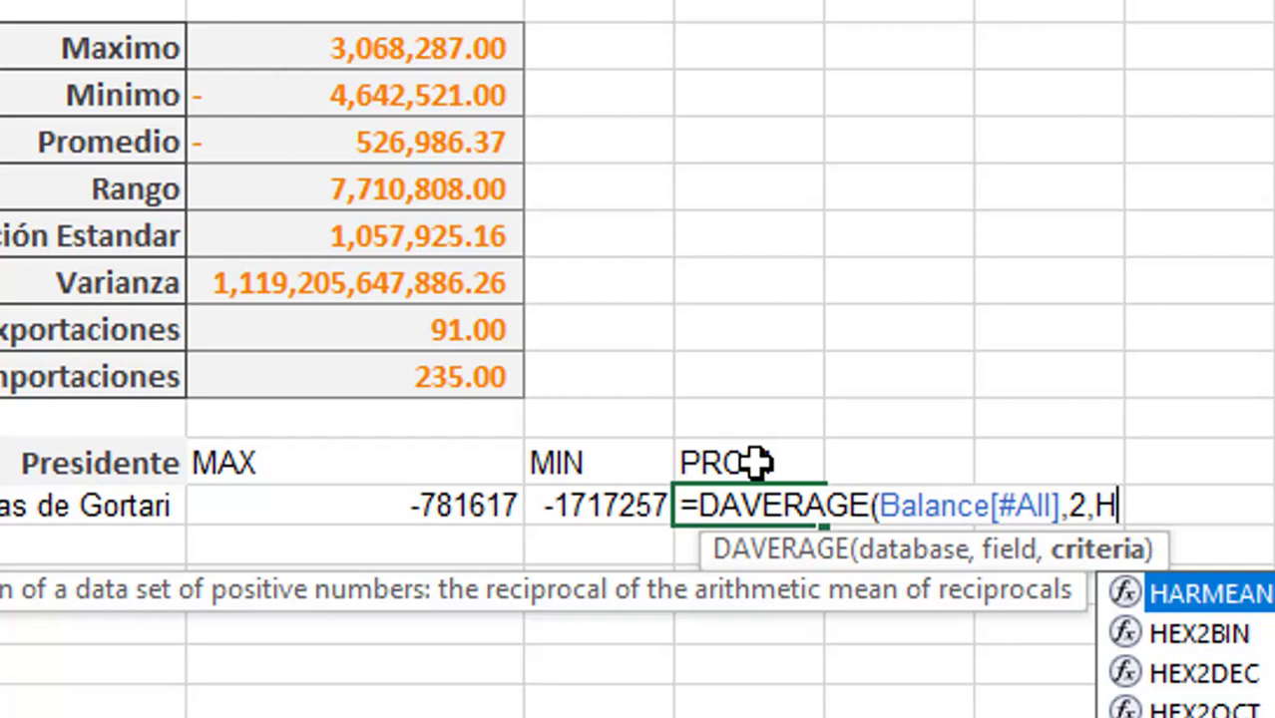
text(11:)
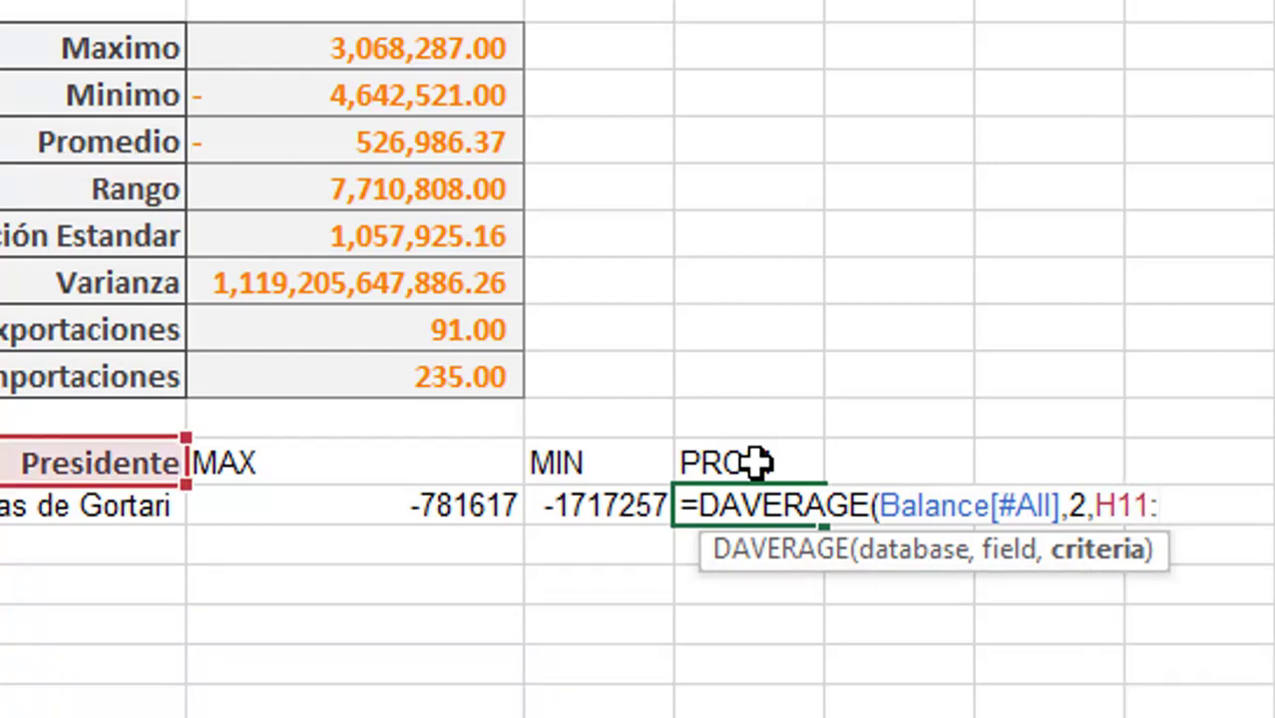
text(H:12)
key(BackSpace)
key(BackSpace)
key(BackSpace)
text(12)
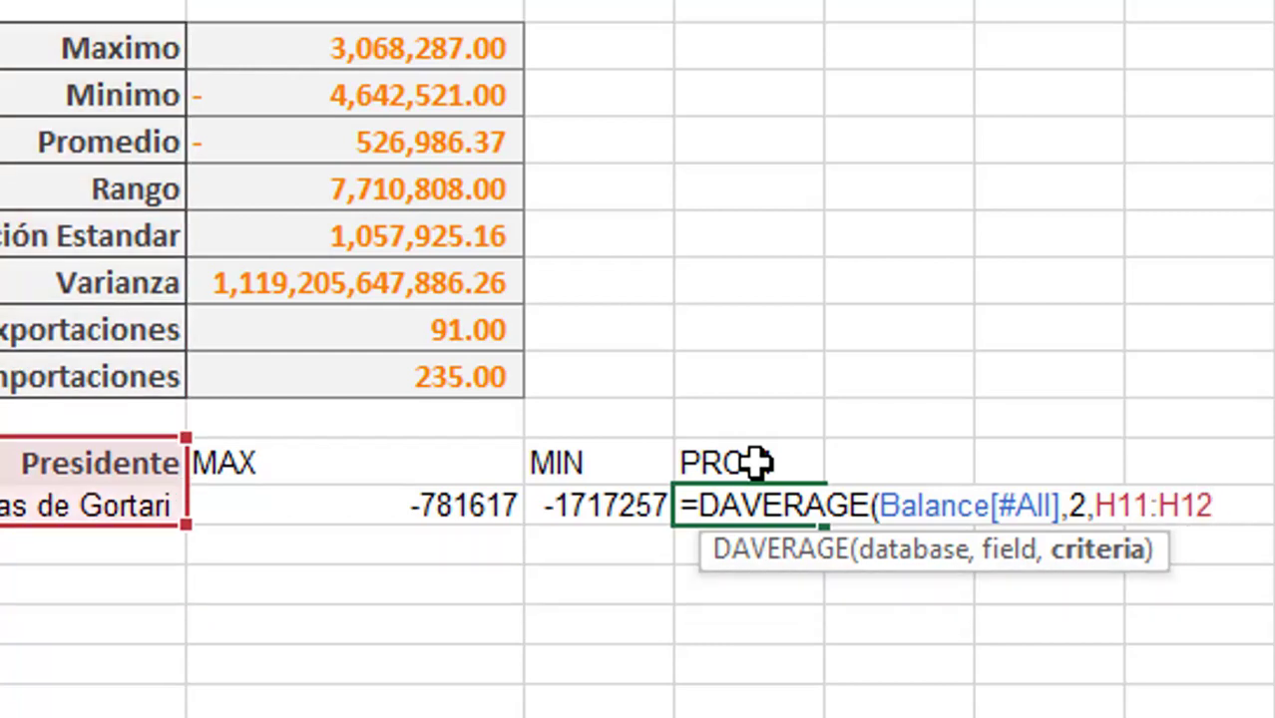
text())
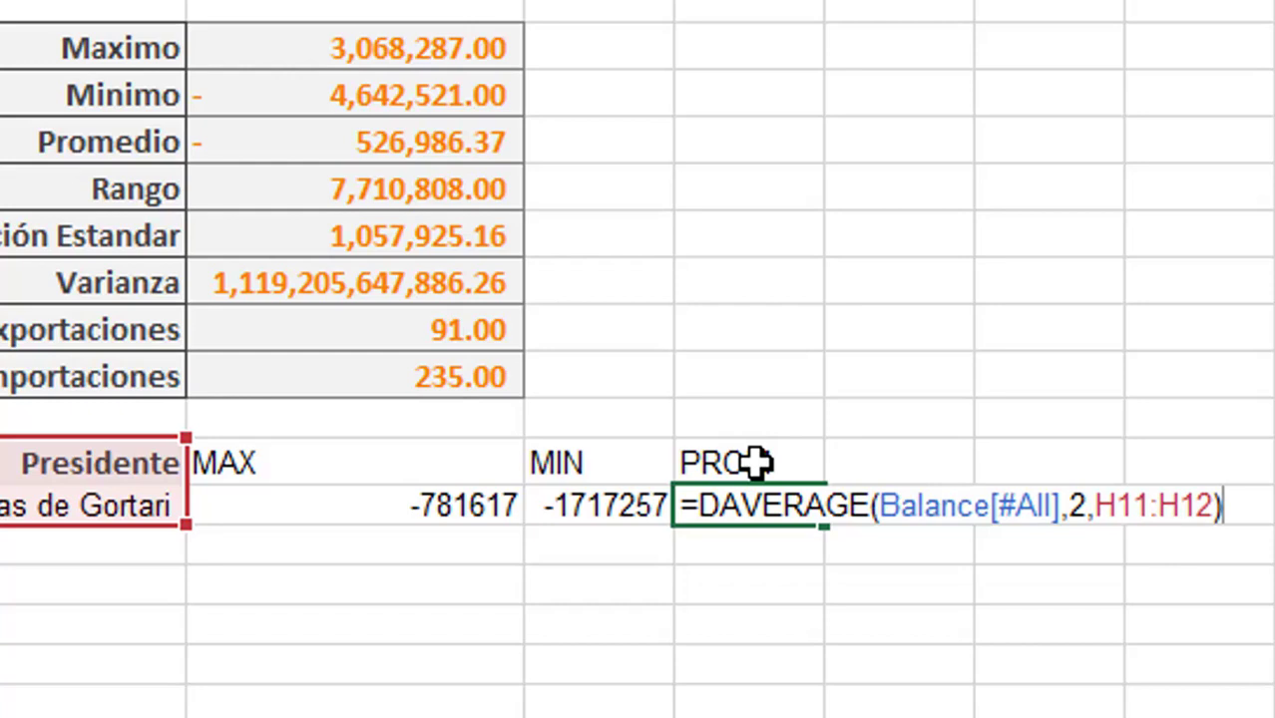
key(Return)
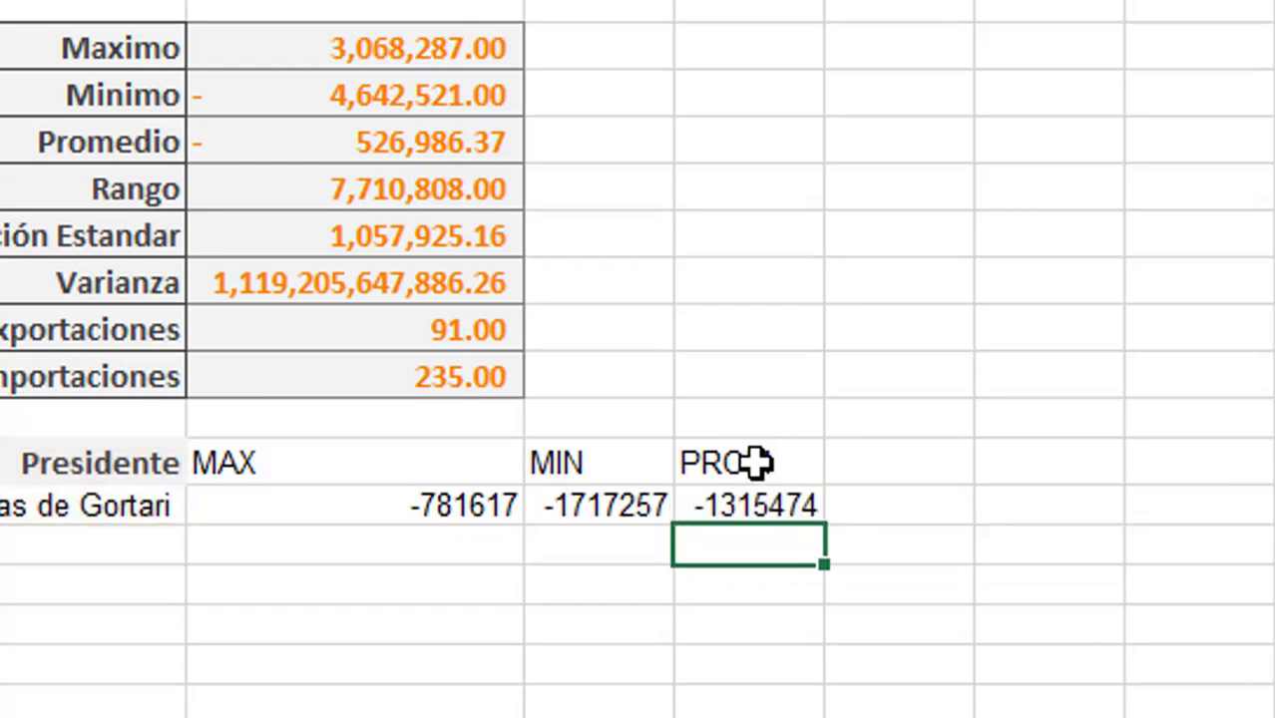
Add the heading RANGE in L11, next to PROM
double_click(871, 464)
text(R)
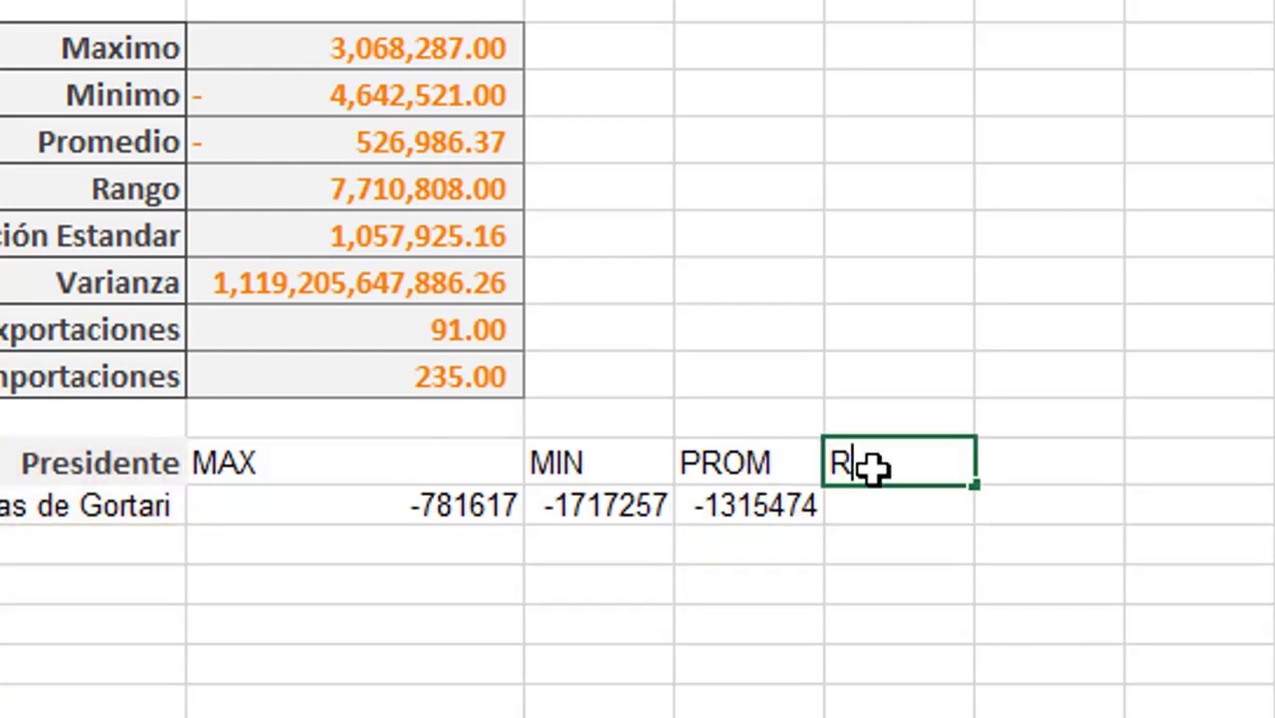
text(ANGE)
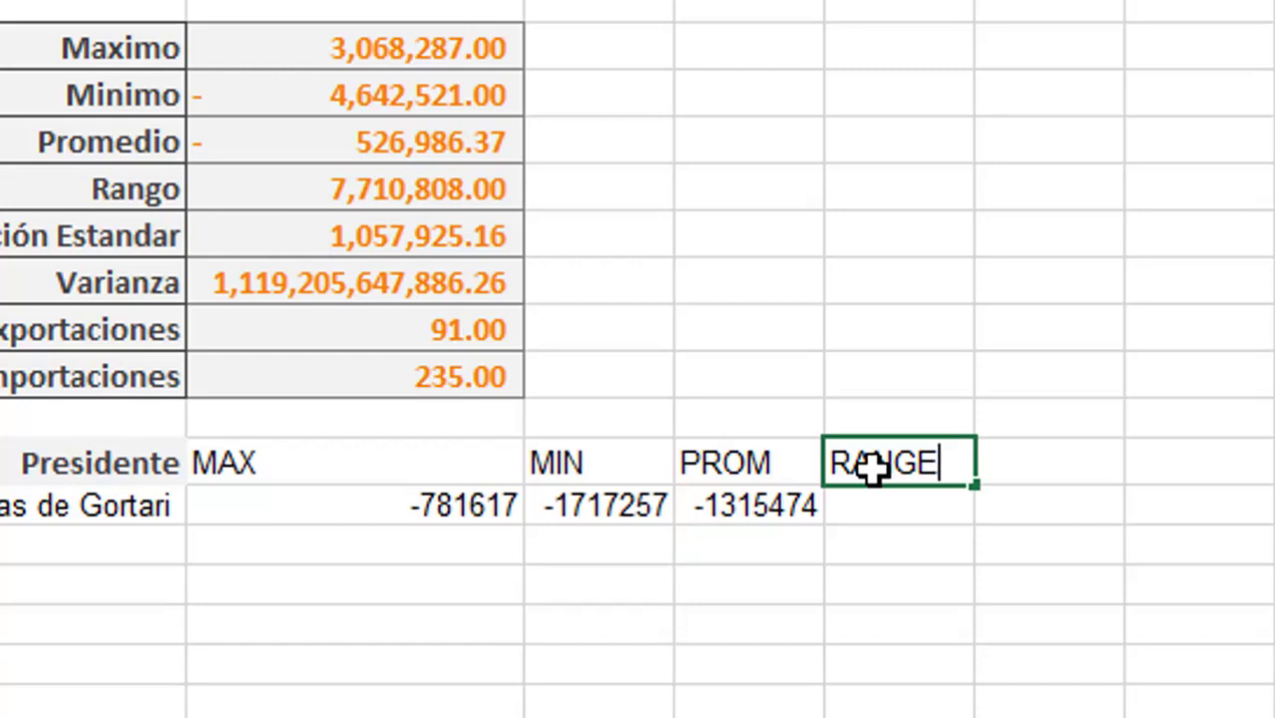
key(Return)
Calculate the range in L12 as maximum minus minimum with =I12-J12
text(=)
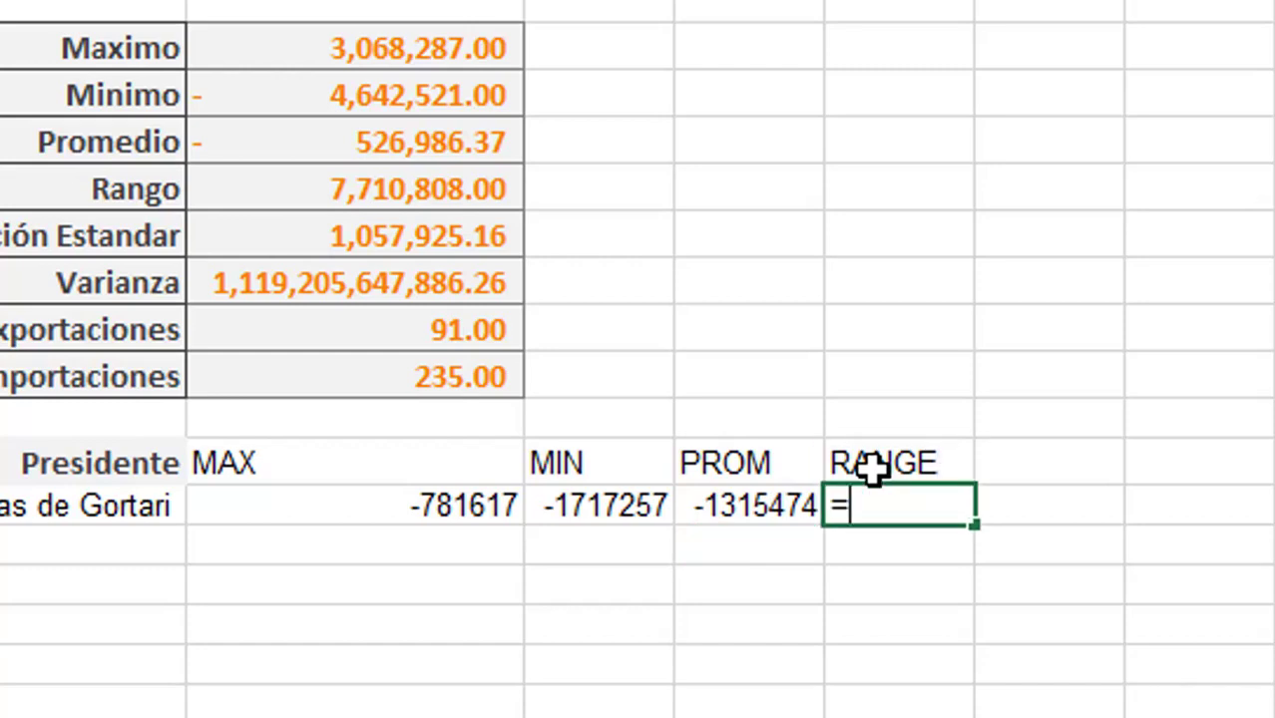
click(451, 503)
text(-)
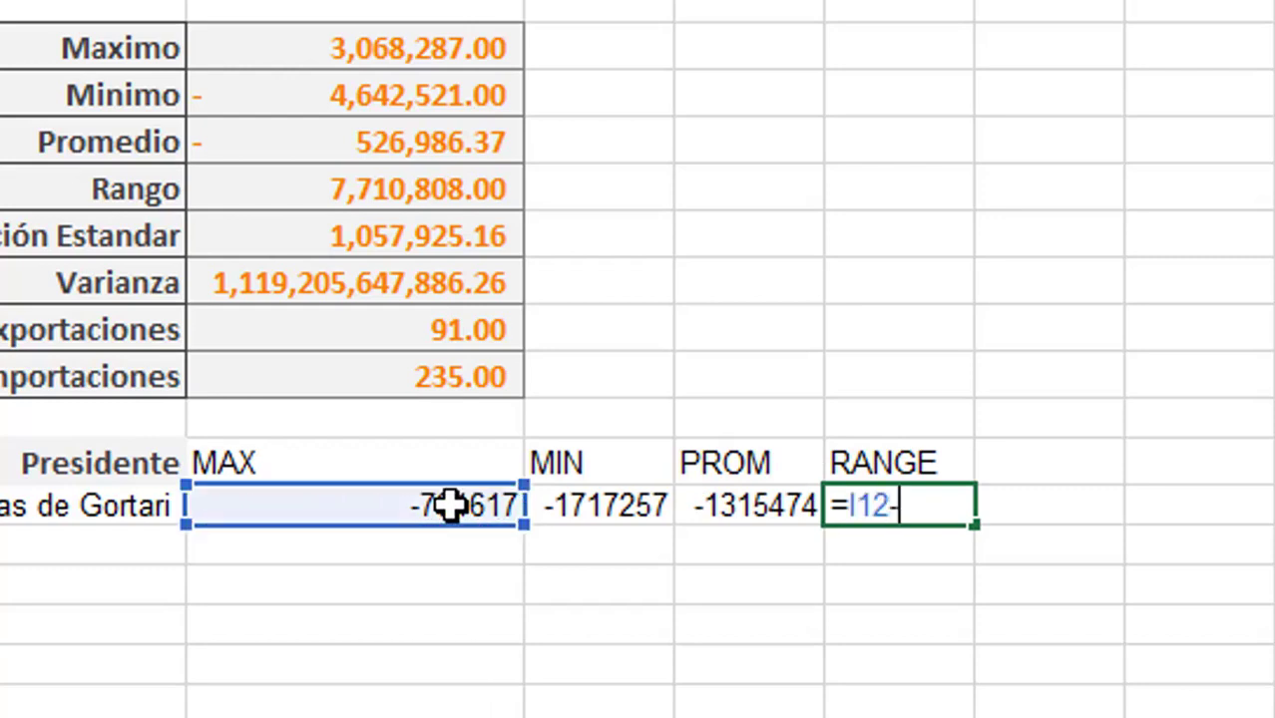
click(567, 491)
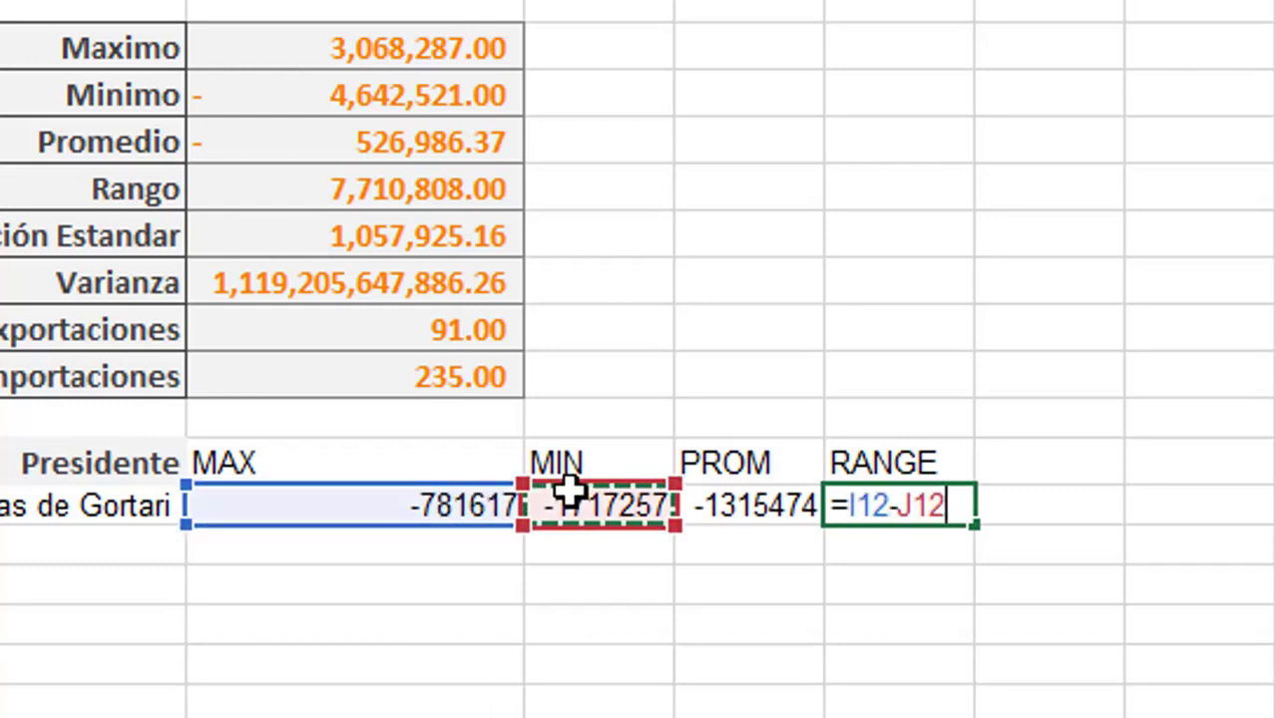
key(Return)
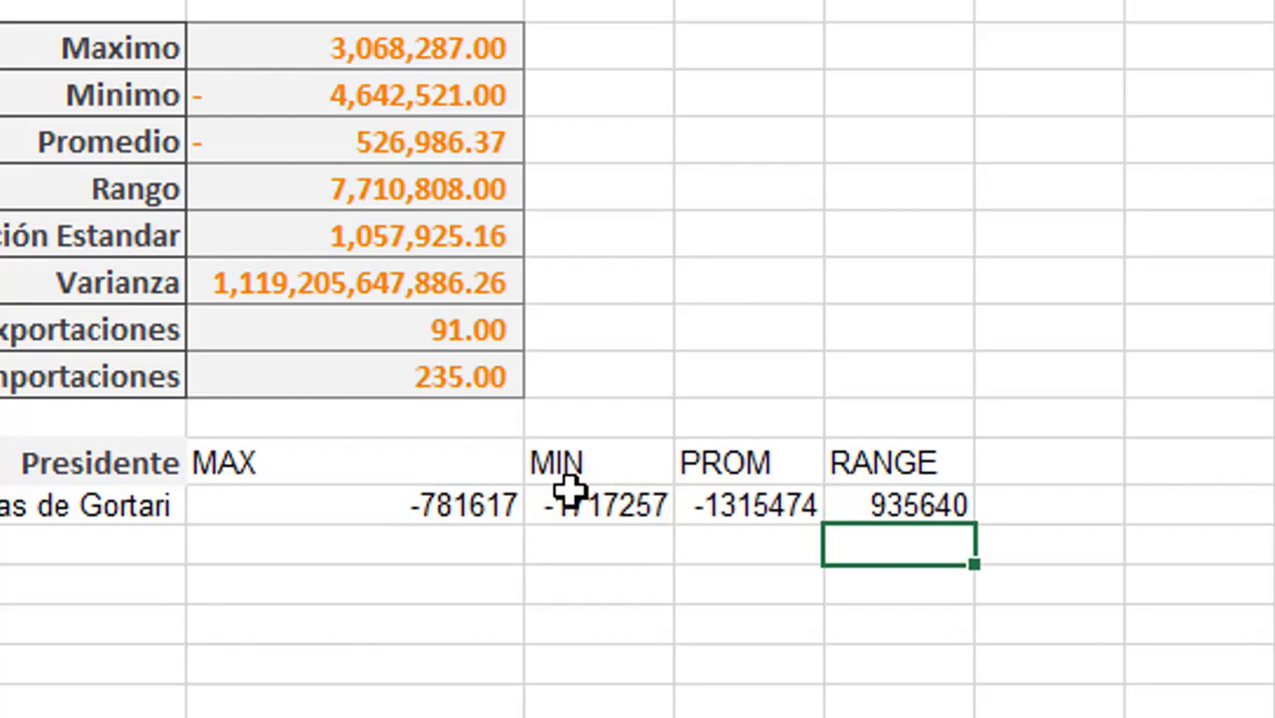
Add the headings DS in M11 and VAR in N11, continuing the row after RANGE
key(Right)
click(1051, 457)
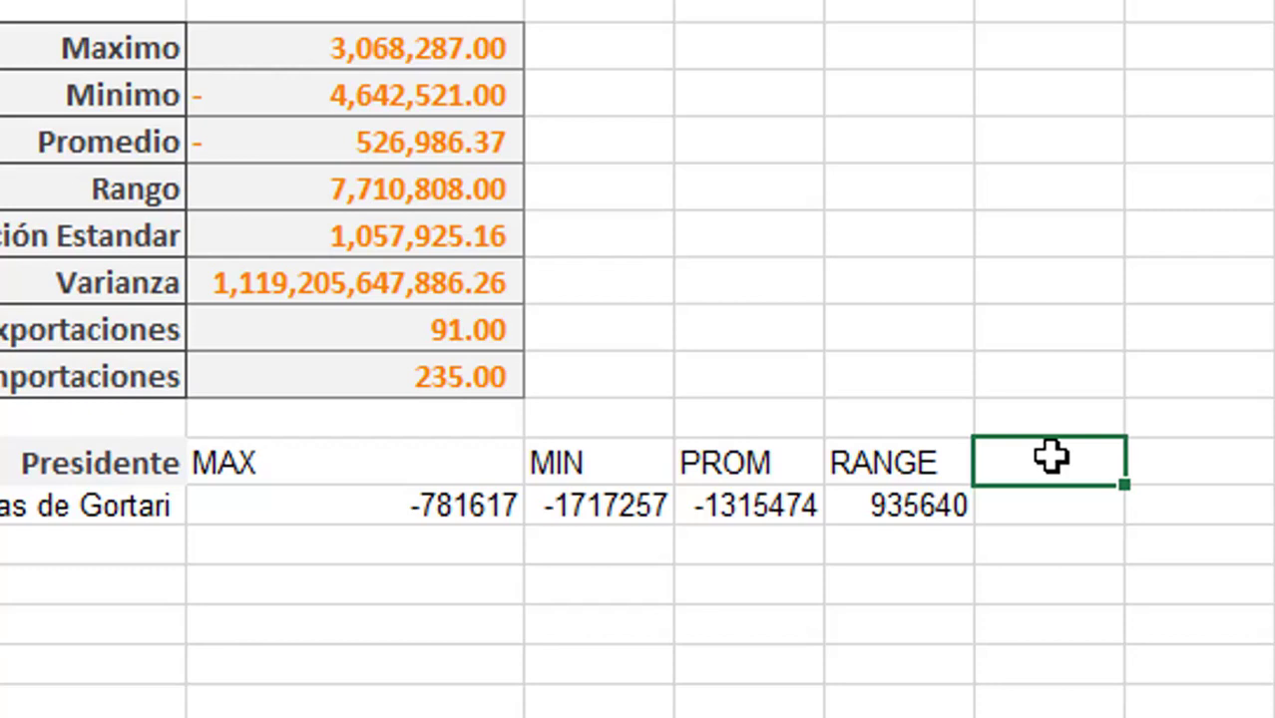
text(DS)
key(Tab)
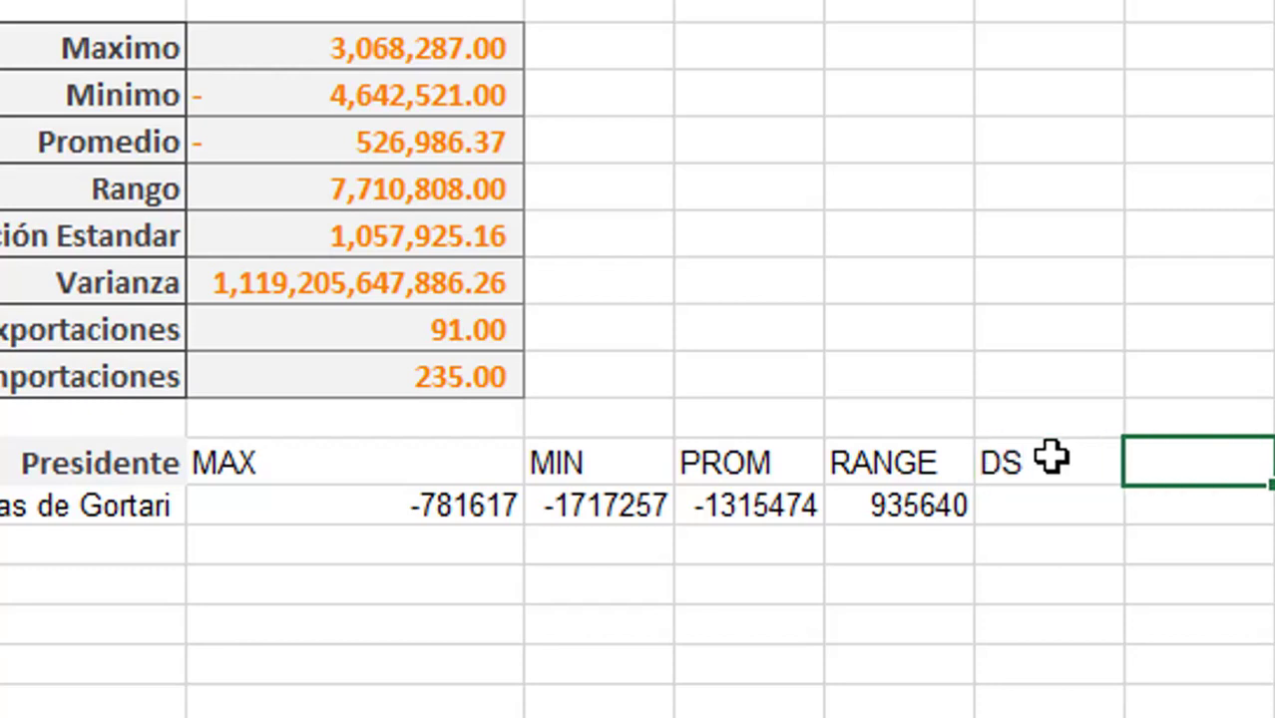
text(VAR)
key(Return)
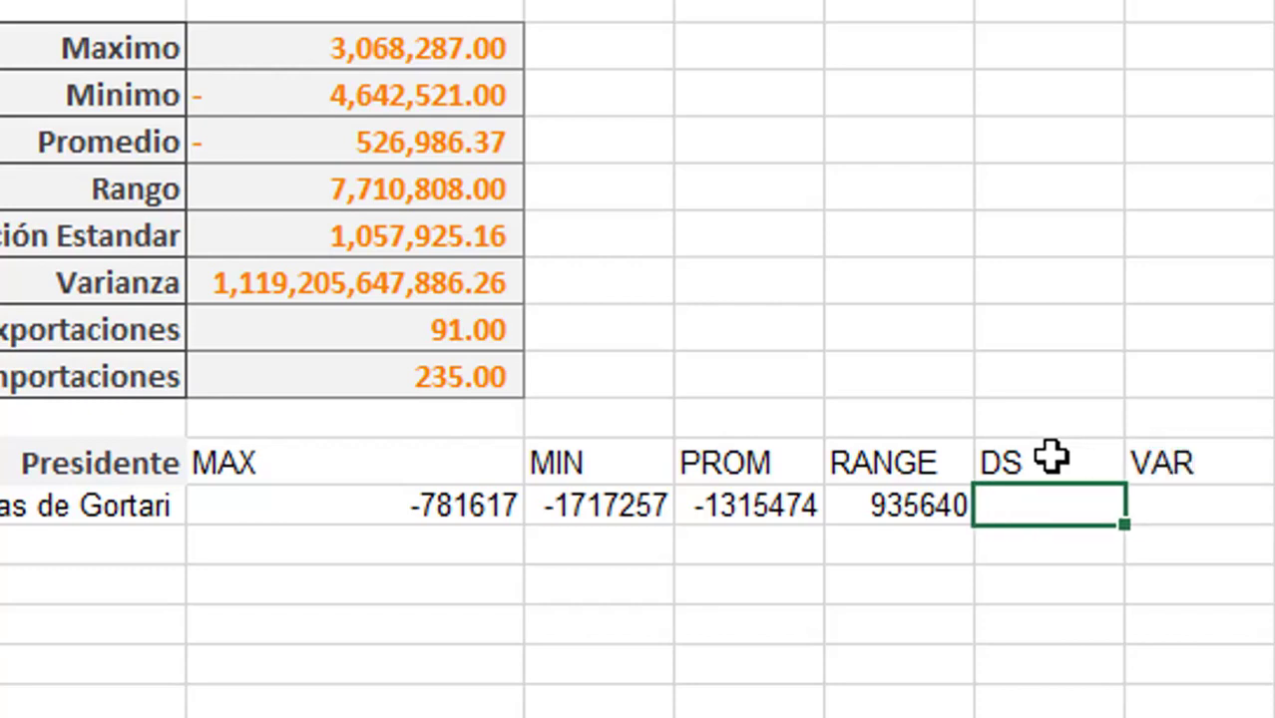
key(Left)
key(Right)
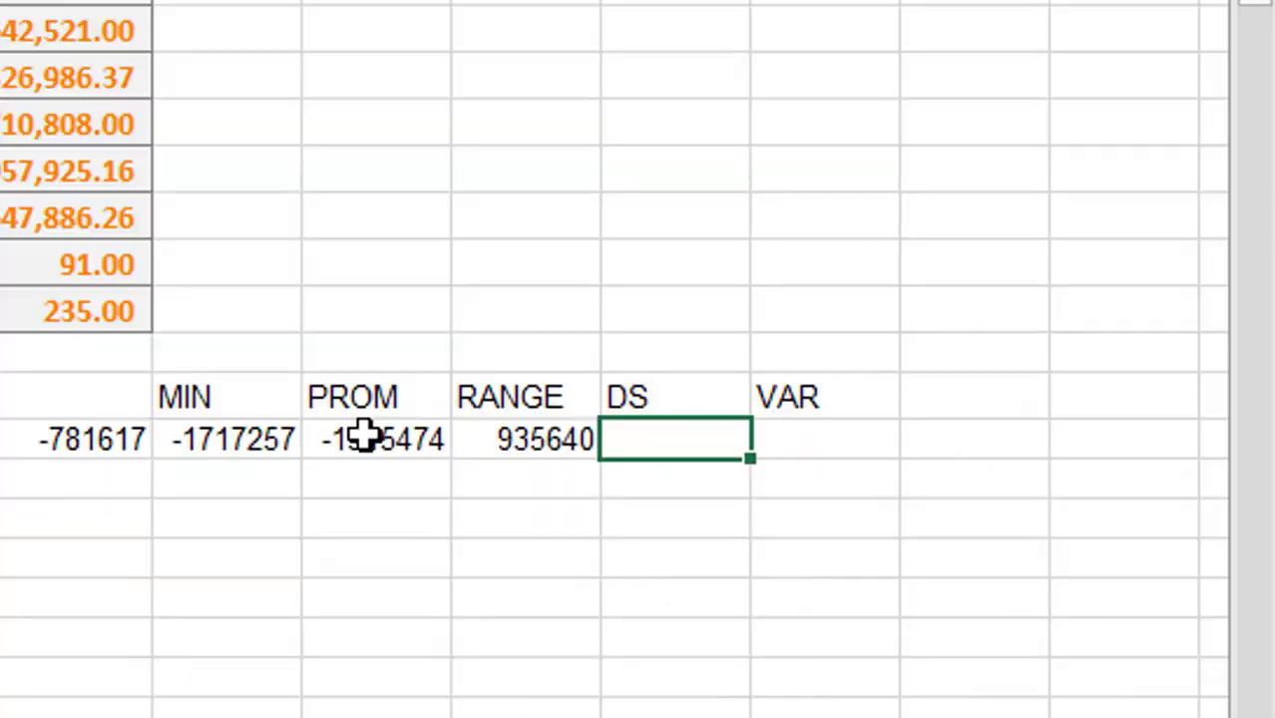
Copy the DAVERAGE formula text from K12 into M12 under DS, leaving its references unshifted
click(362, 436)
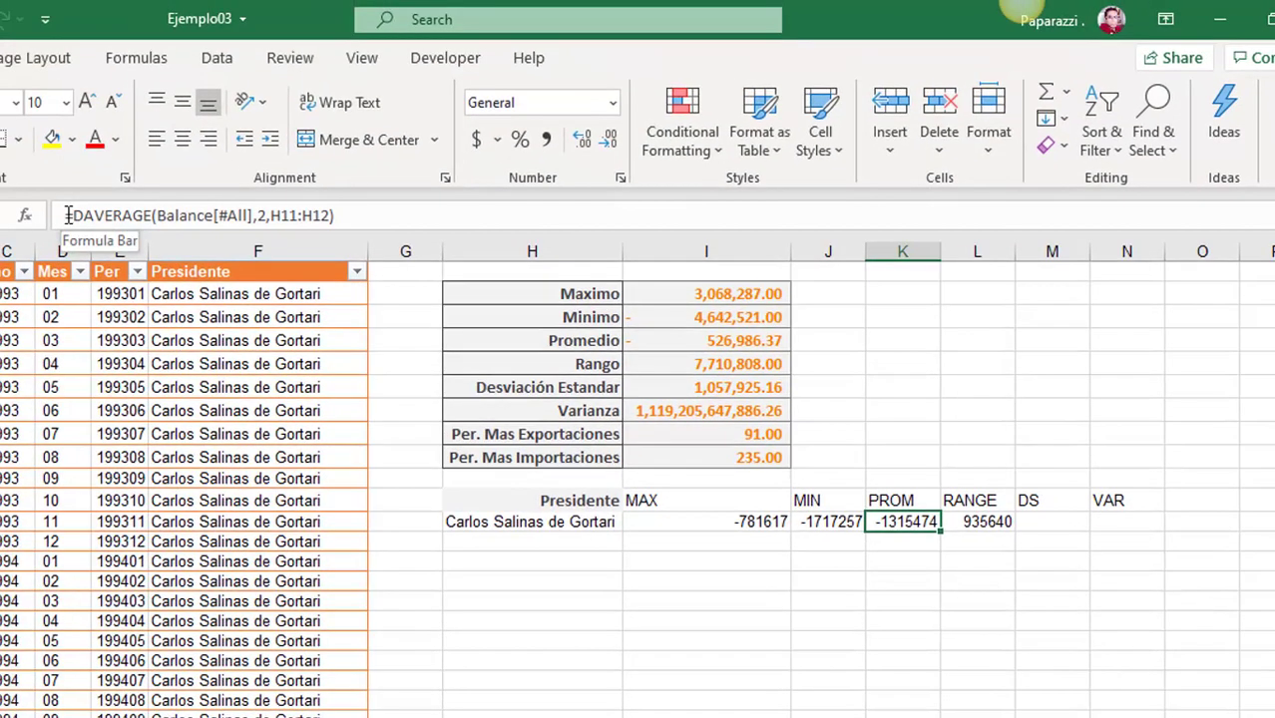
click(375, 208)
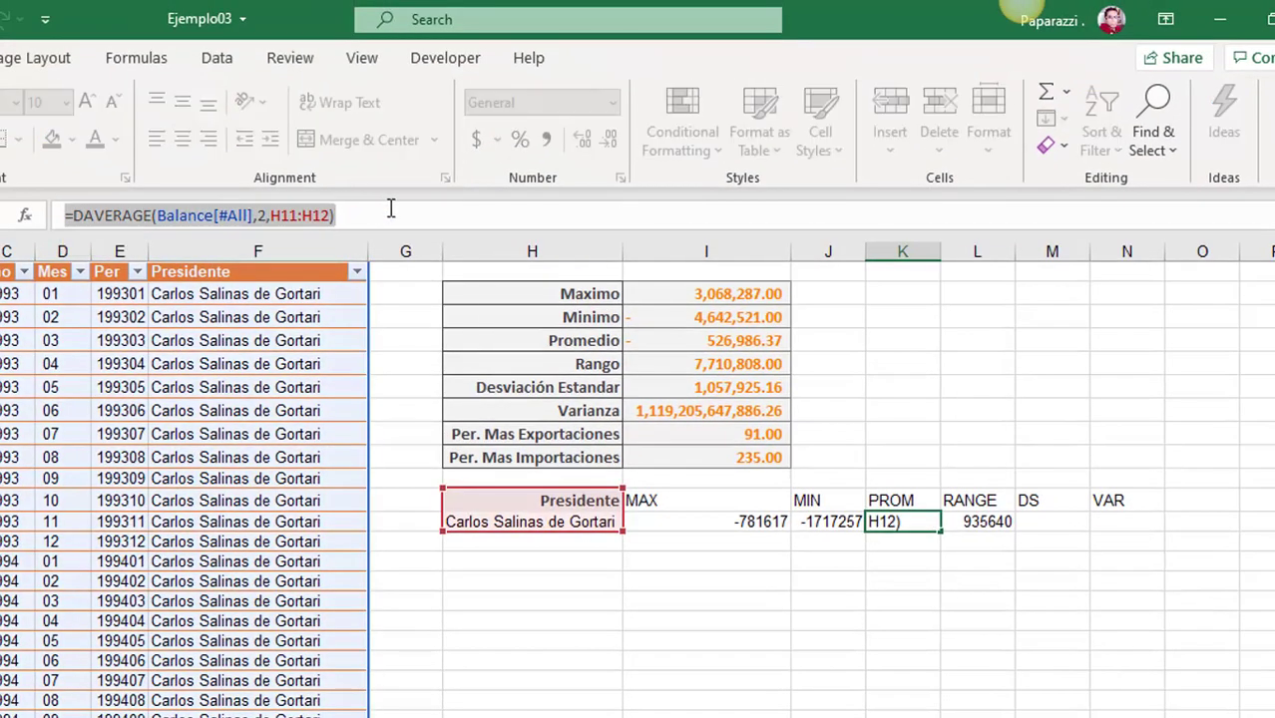
key(Return)
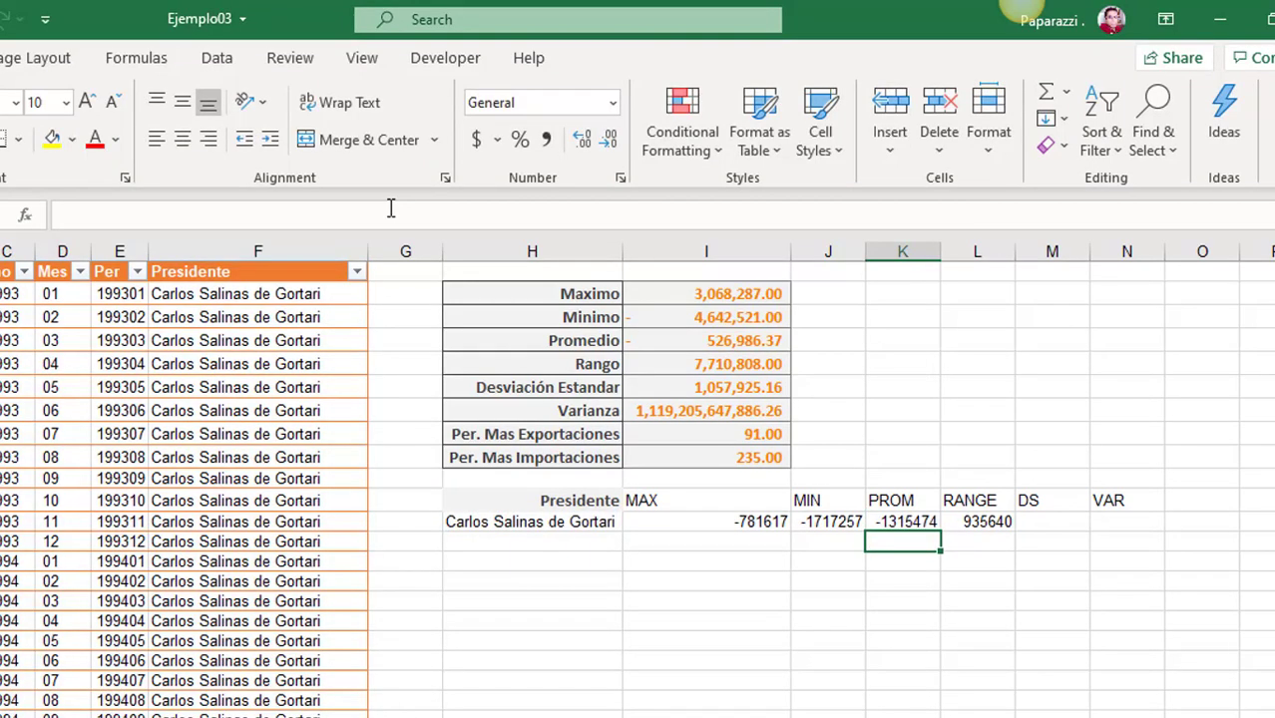
click(1061, 523)
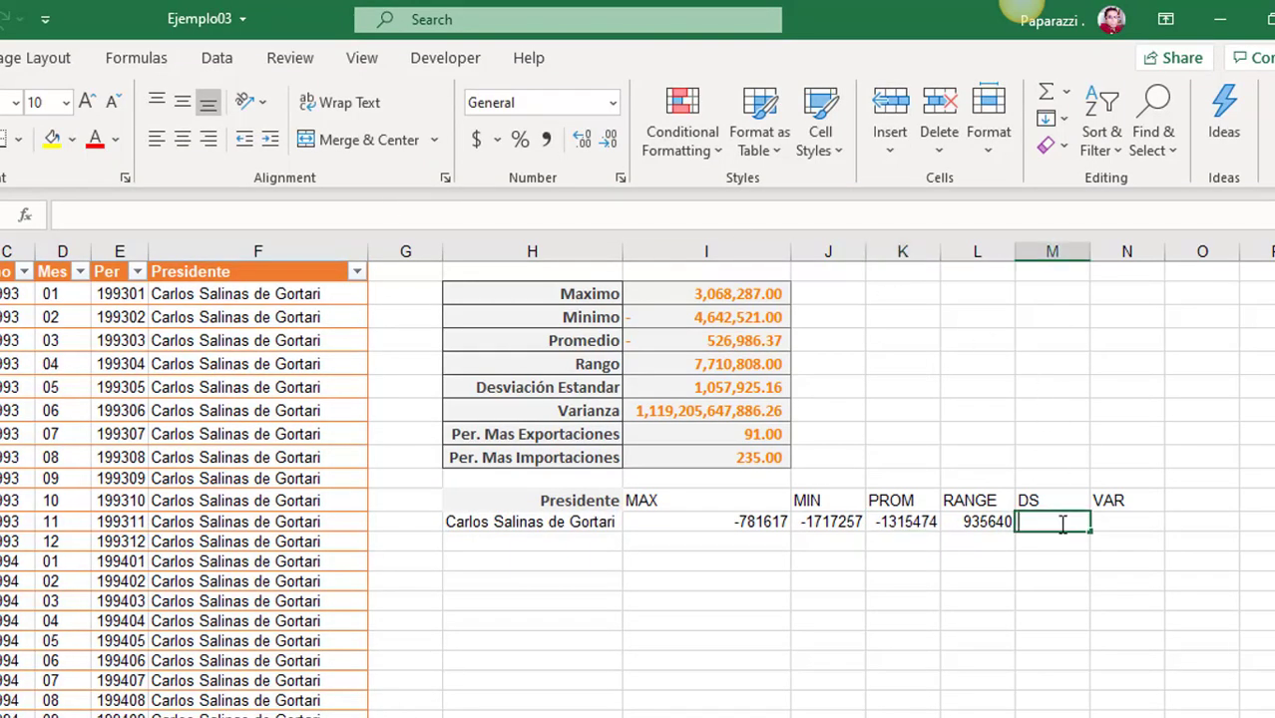
double_click(1061, 523)
key(ctrl+v)
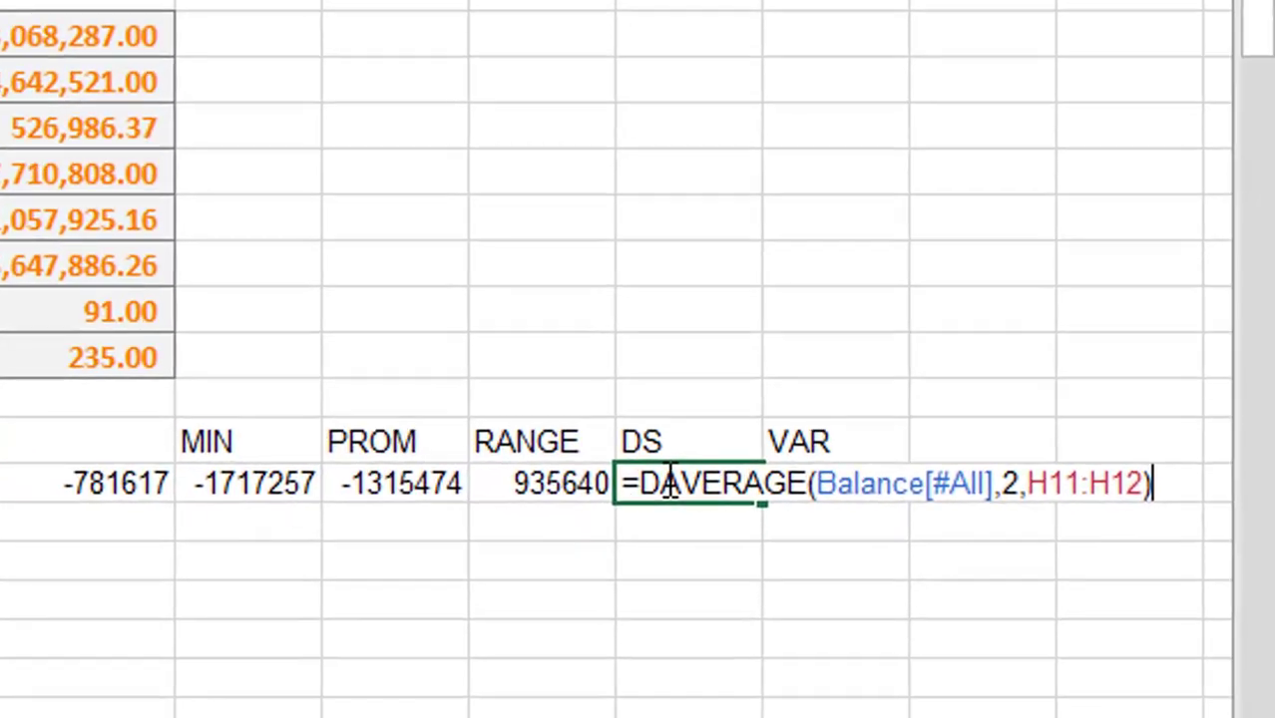
Change the function in M12 to DSTDEV, giving =DSTDEV(Balance[#All],2,H11:H12), and enter the formula
drag(928, 511, 1044, 571)
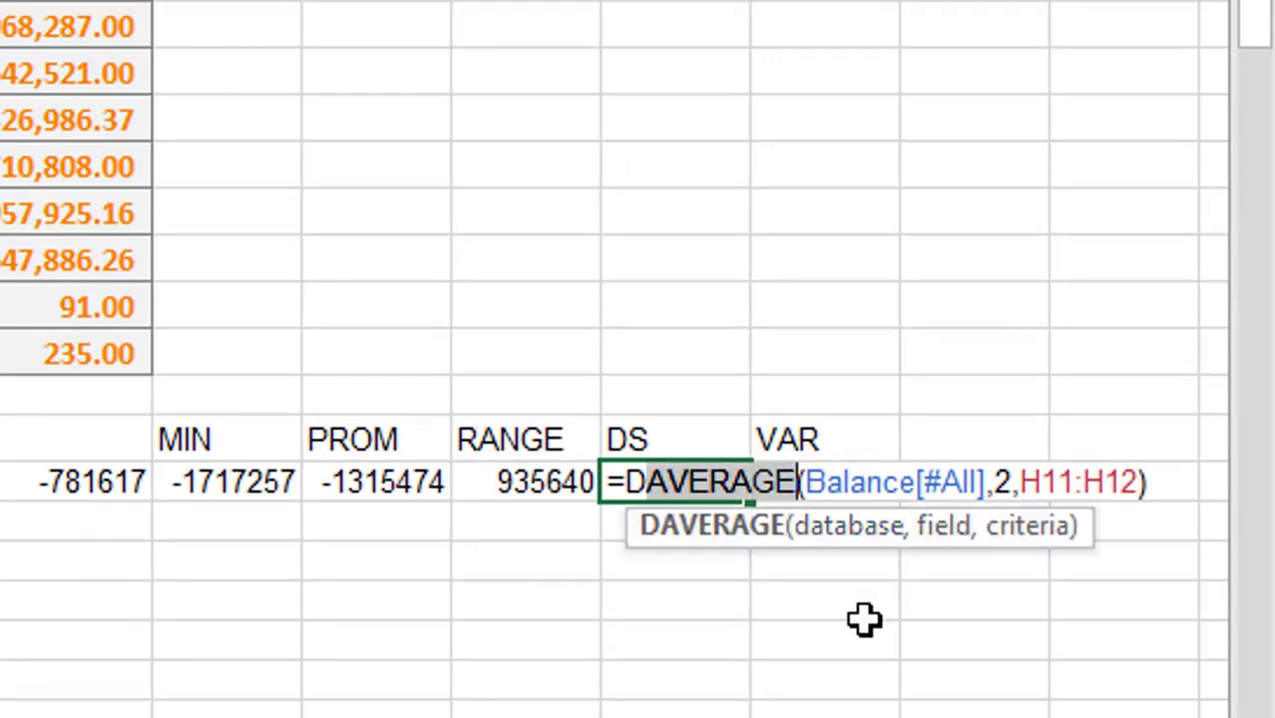
text(S)
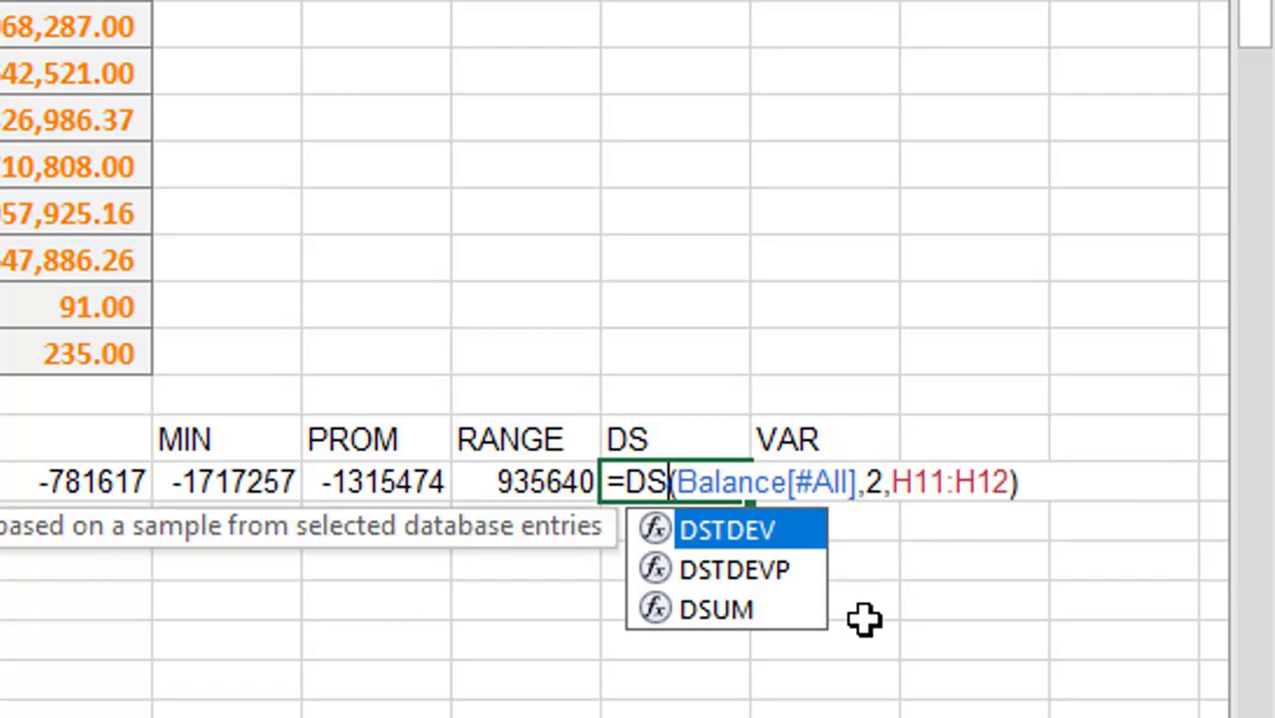
key(Right)
key(Right)
key(Right)
key(Right)
key(Right)
text(TDEV)
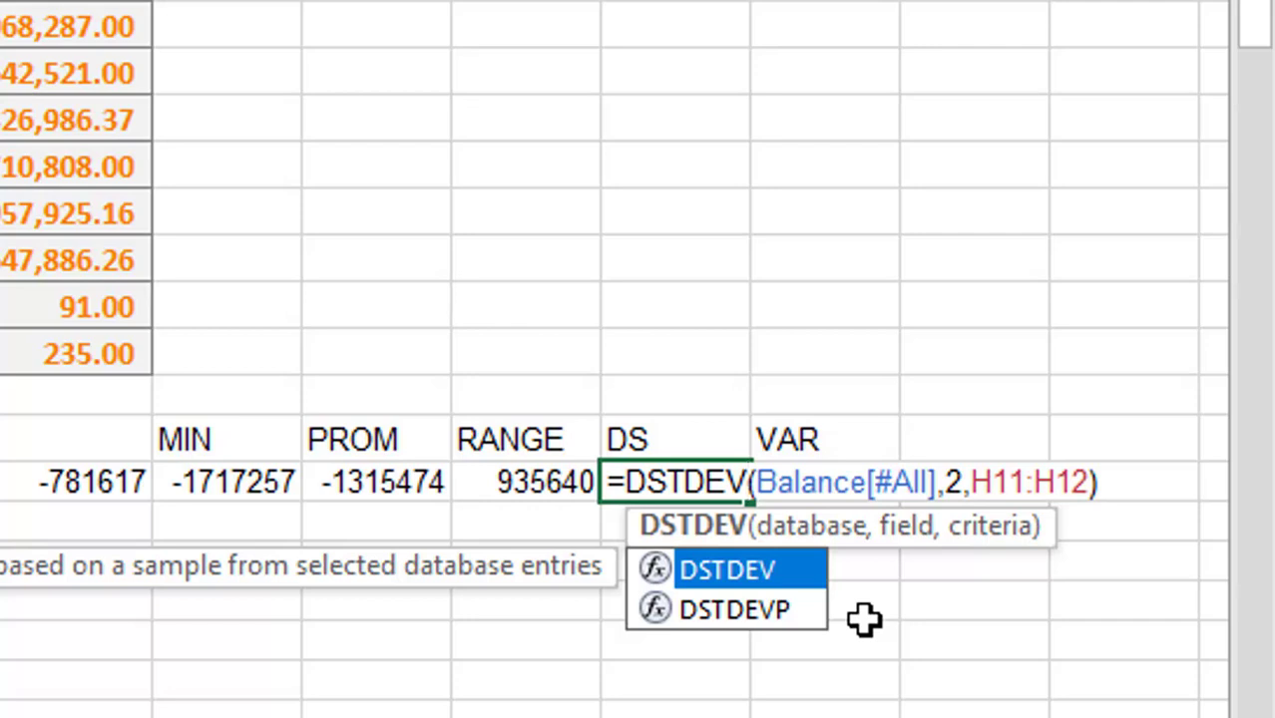
key(Return)
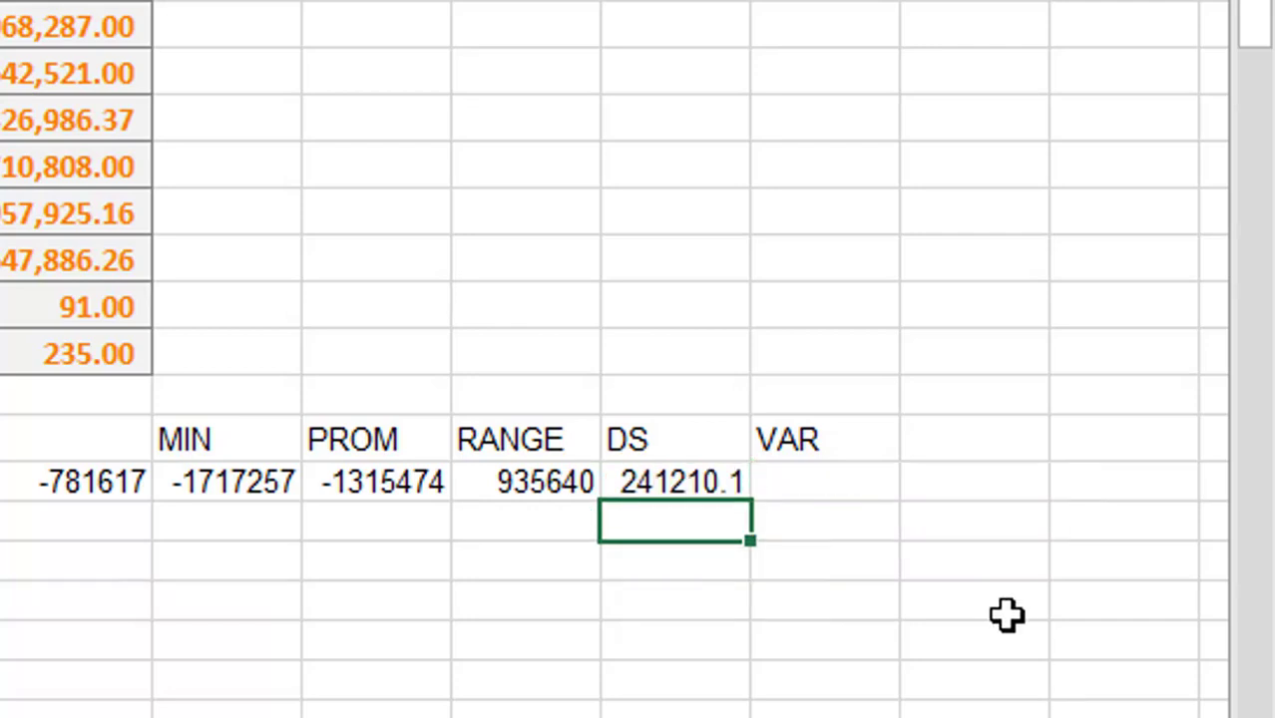
Paste the copied DAVERAGE formula into N12 under VAR and change its function to DVAR, keeping H11:H12 as criteria
click(805, 481)
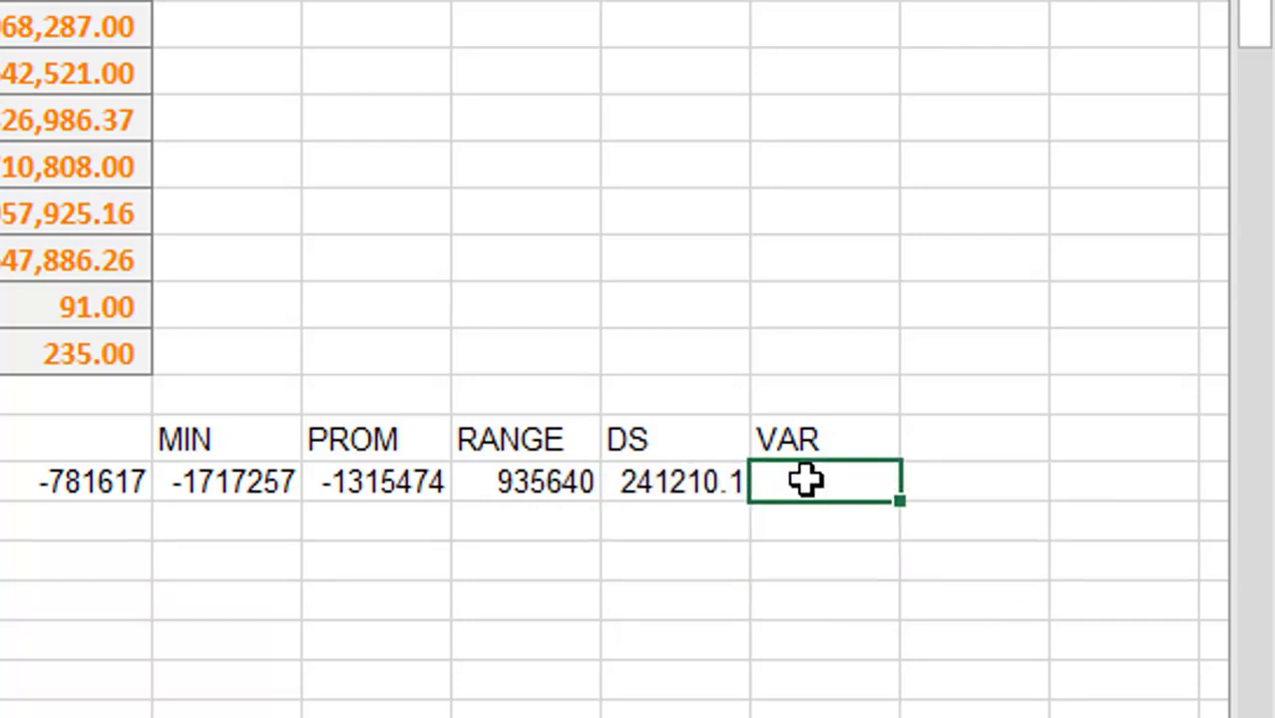
double_click(807, 482)
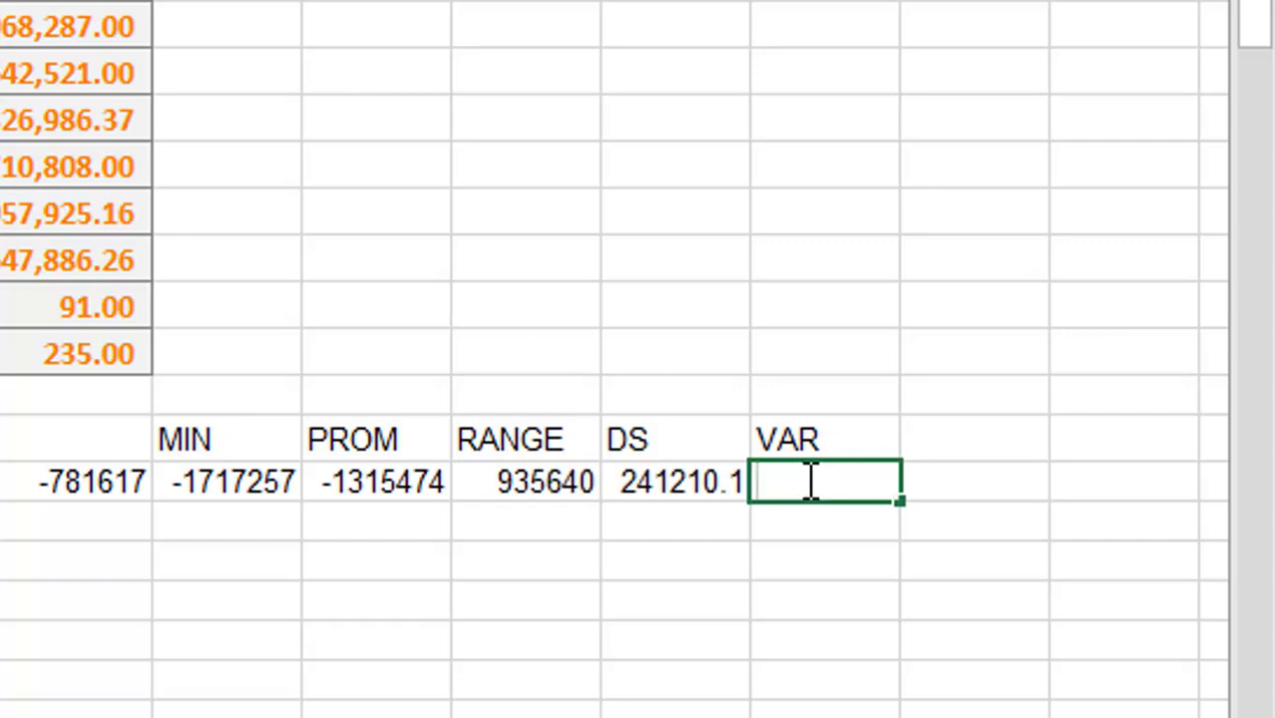
key(ctrl+v)
drag(798, 483, 953, 481)
text(Va)
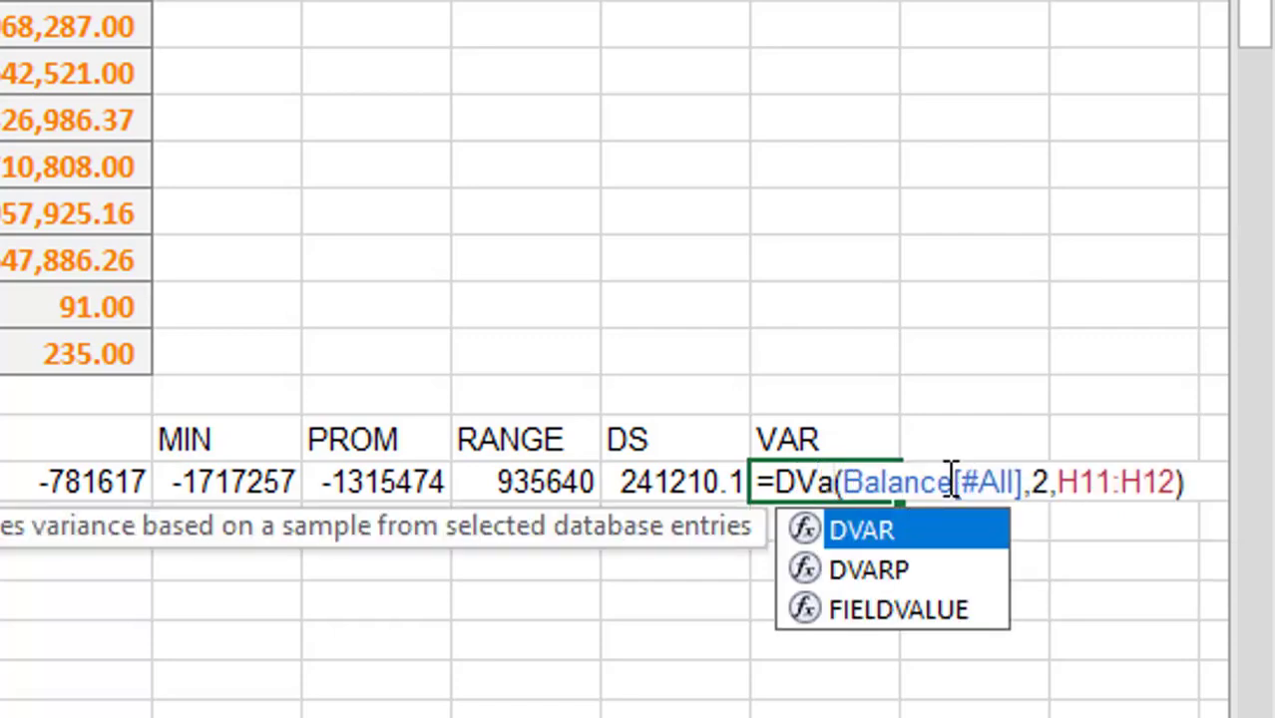
text(R)
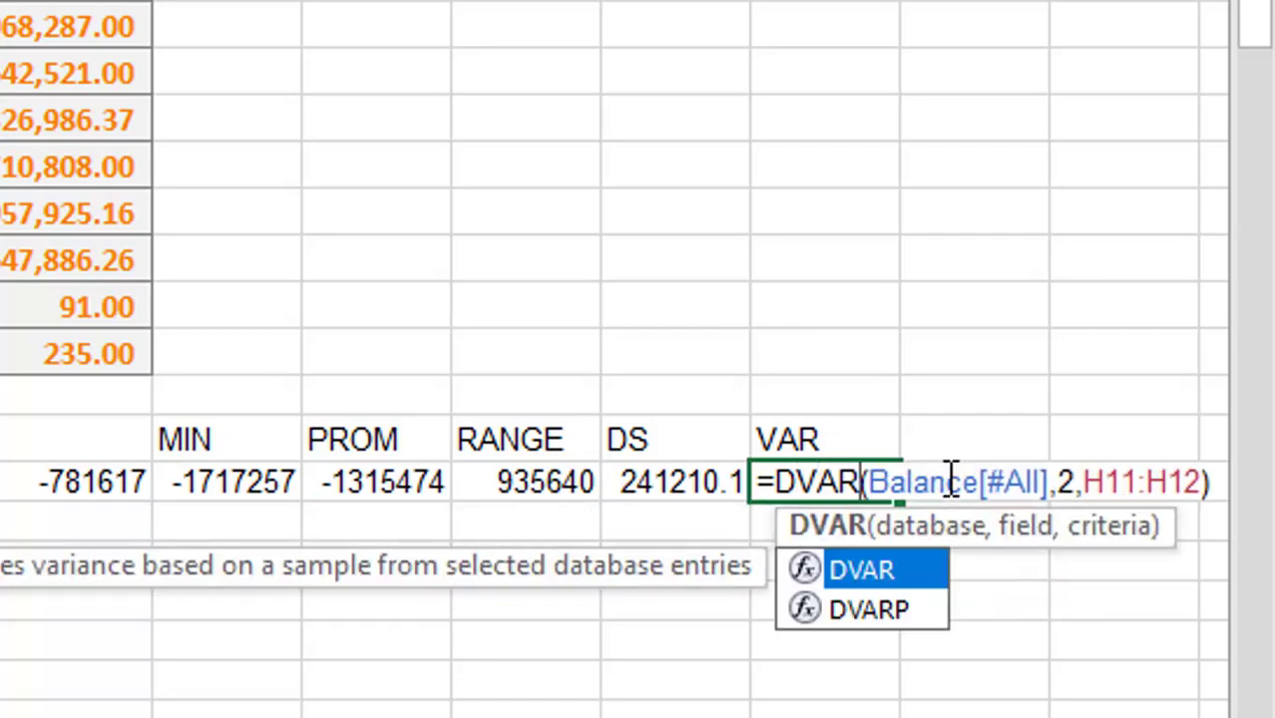
key(Return)
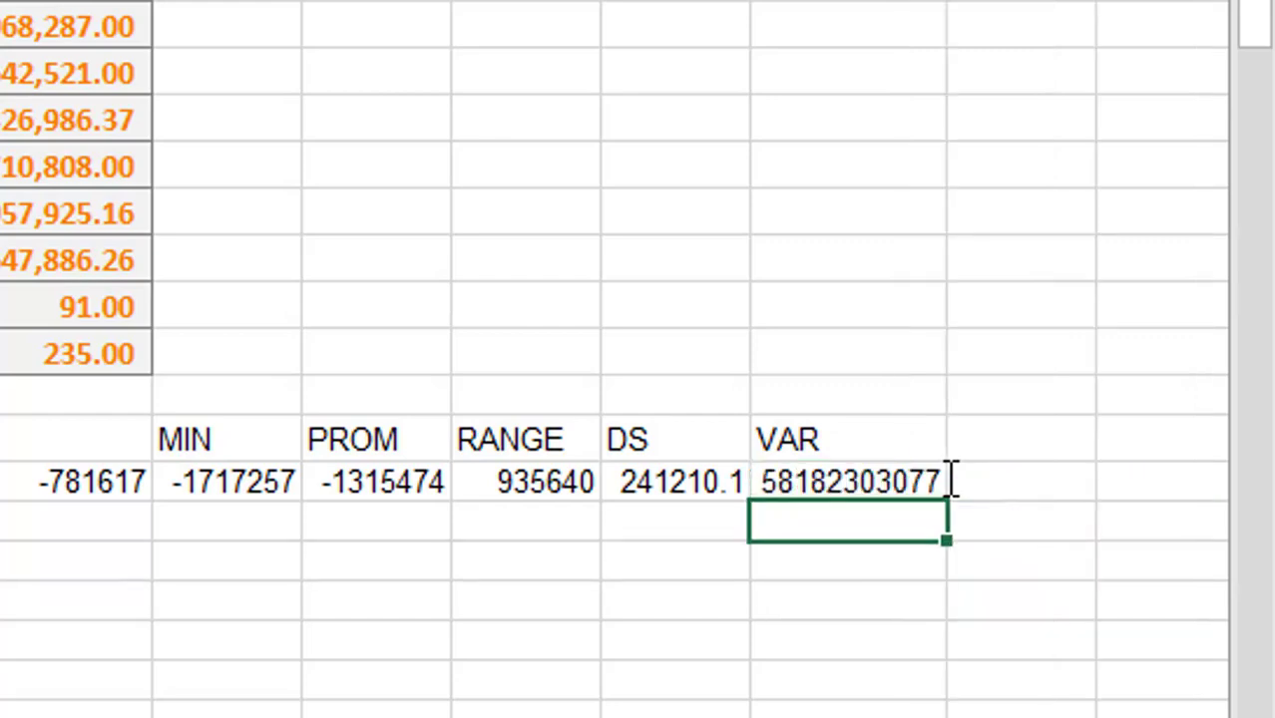